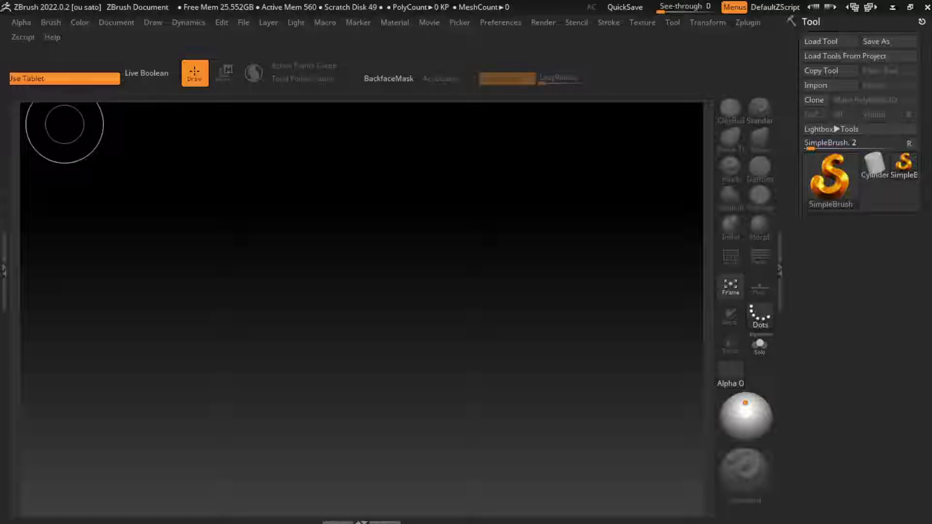
# Draw a Cylinder3D primitive on a fresh canvas and put it into Edit mode.
pyautogui.click(874, 165)
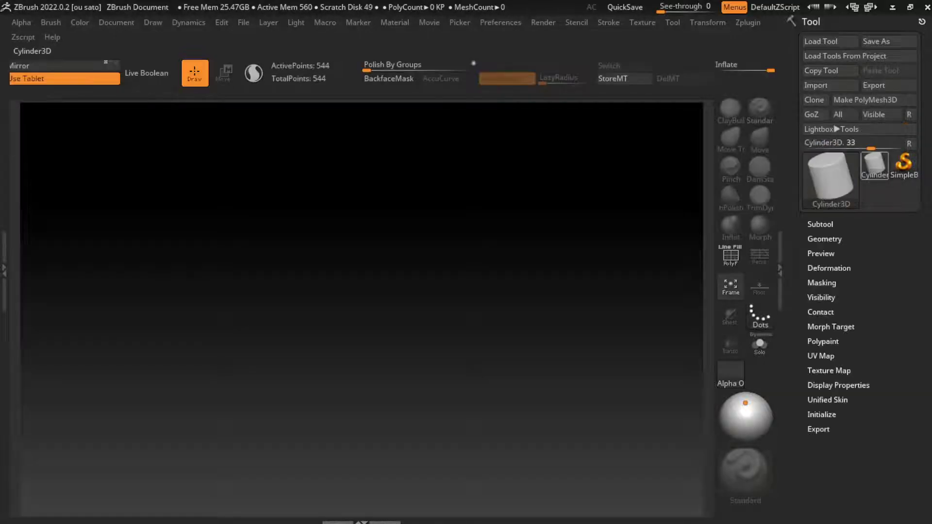
pyautogui.moveTo(364, 262); pyautogui.dragTo(375, 417)
pyautogui.hotkey('ctrl', 'n')
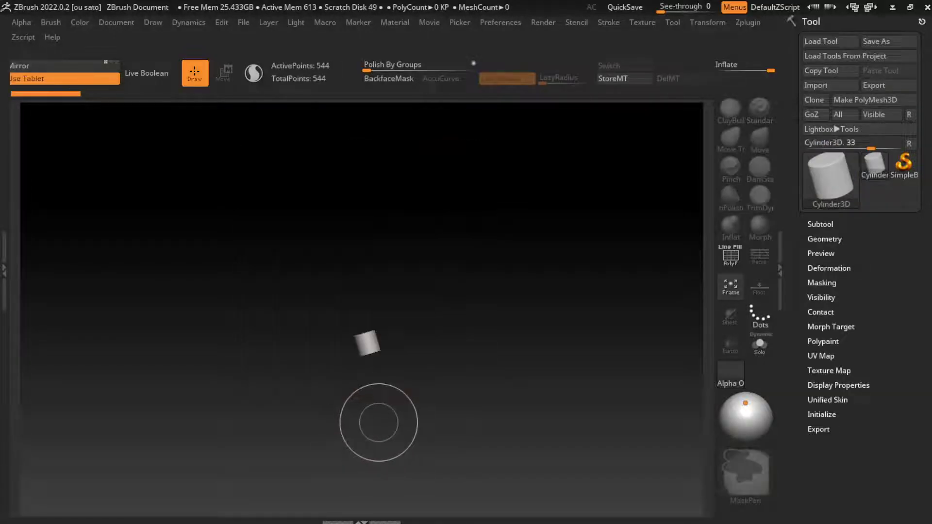
pyautogui.moveTo(384, 329); pyautogui.dragTo(343, 454)
pyautogui.press('space')
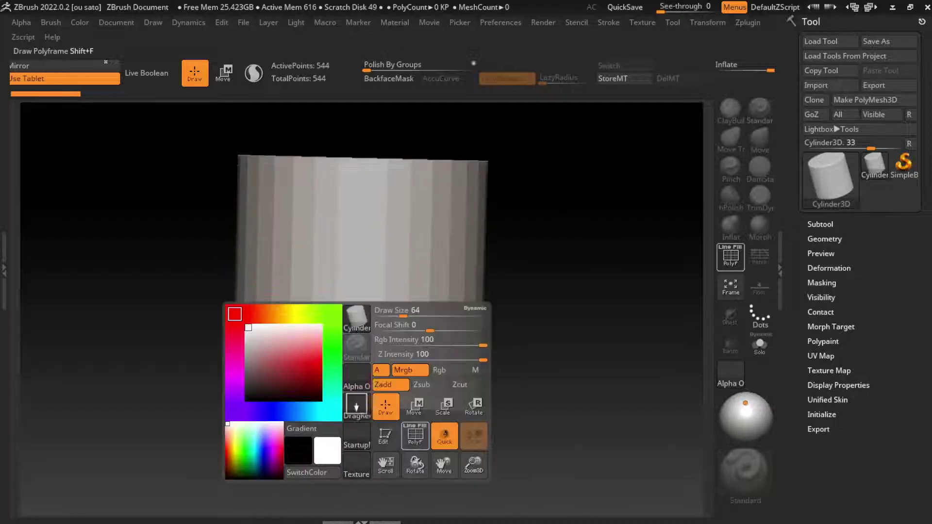
# Convert the cylinder into the polymesh PM3D_Cylinder3D_1 and show the Subtool settings.
pyautogui.click(866, 100)
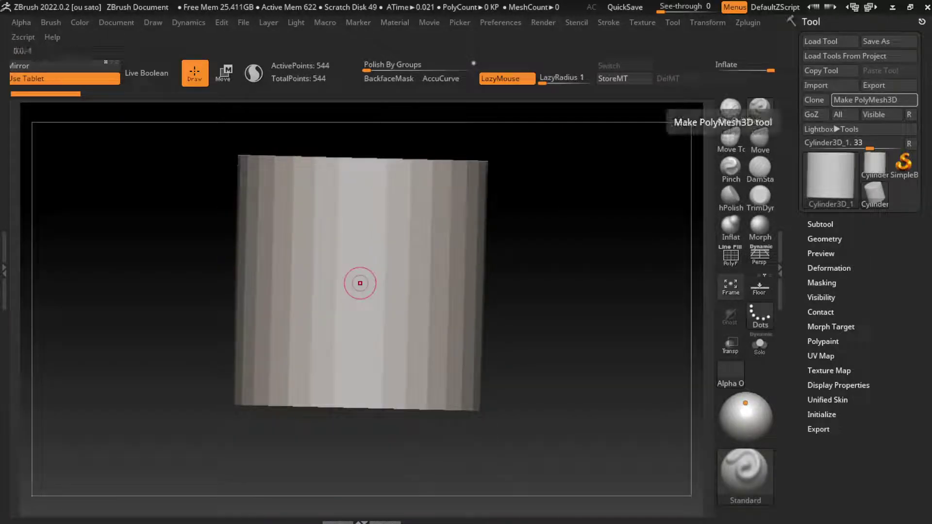
pyautogui.click(866, 100)
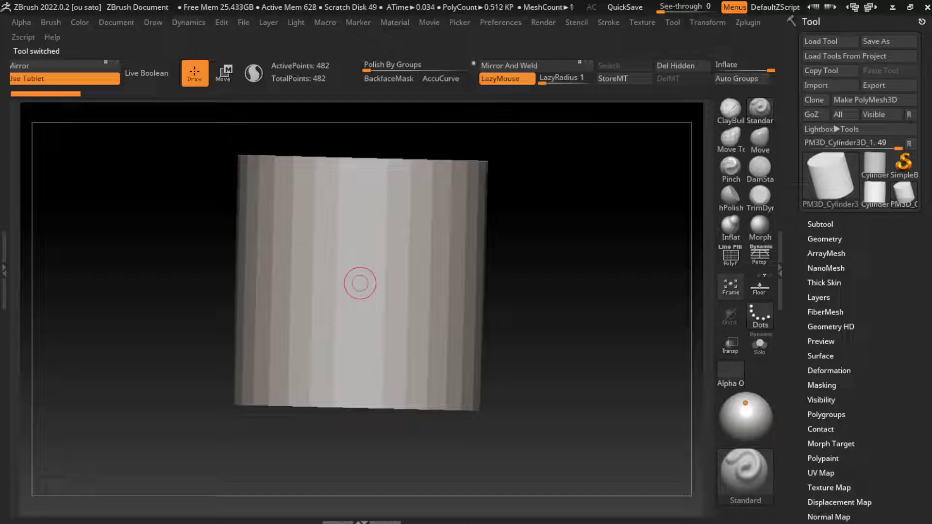
pyautogui.click(820, 223)
# Append a Sphere3D subtool and make it the active subtool.
pyautogui.click(889, 312)
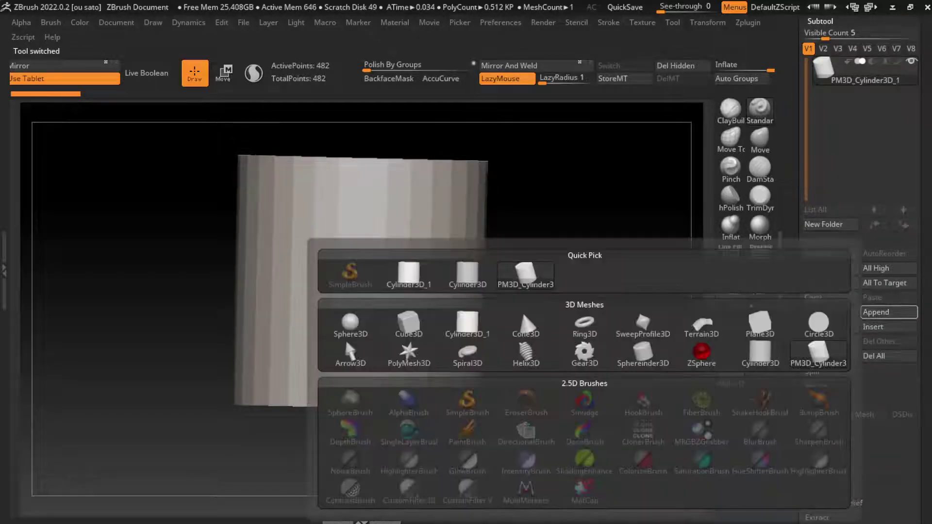
pyautogui.click(350, 323)
pyautogui.keyDown('alt'); pyautogui.click(361, 282); pyautogui.keyUp('alt')
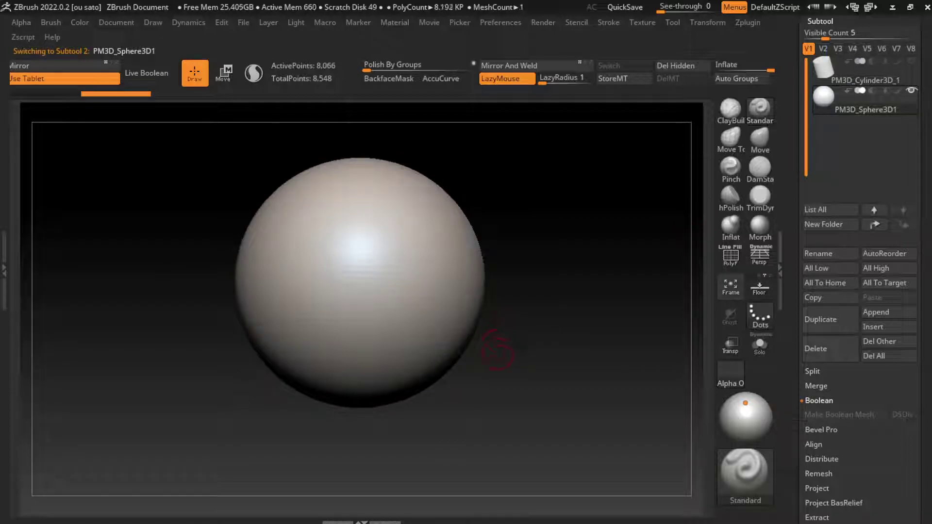
# With an enlarged Move brush, pull the sphere's bottom down into an egg shape.
pyautogui.press('s')
pyautogui.moveTo(505, 359); pyautogui.dragTo(588, 359)
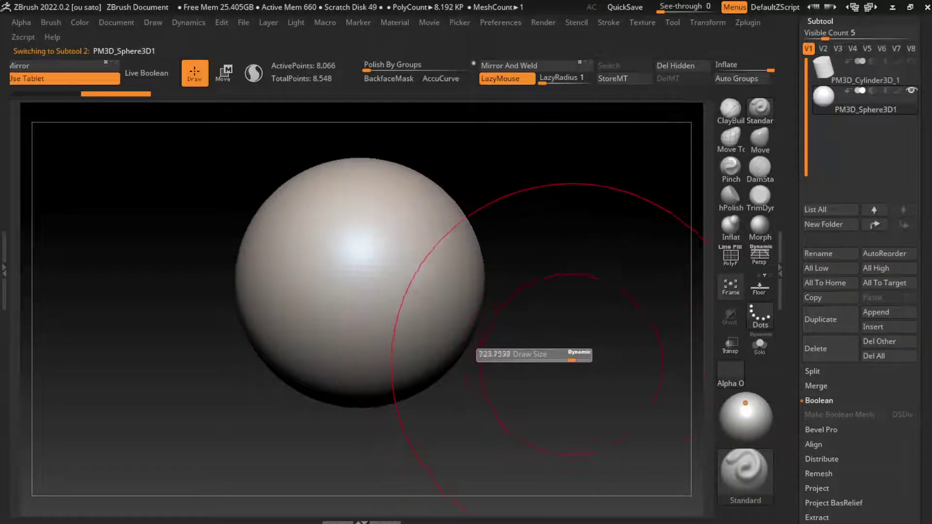
pyautogui.scroll(-2, 588, 369)
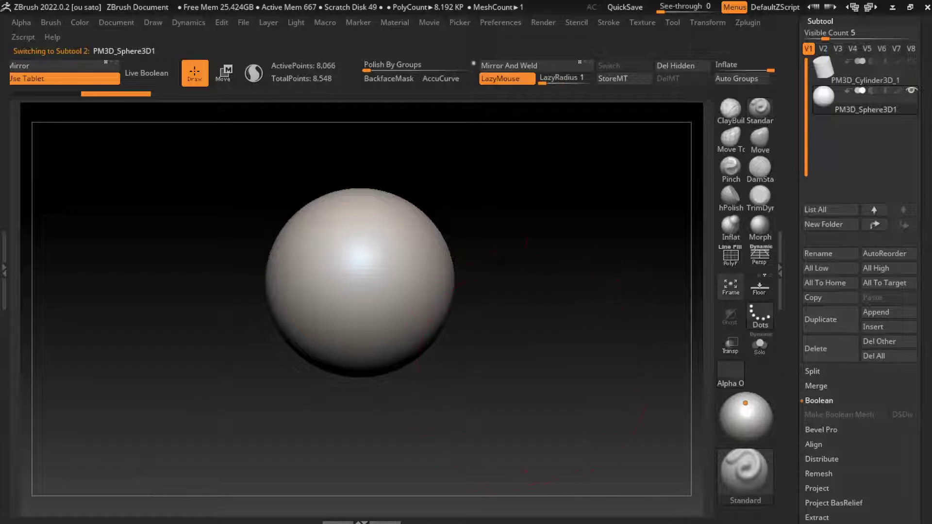
pyautogui.click(760, 141)
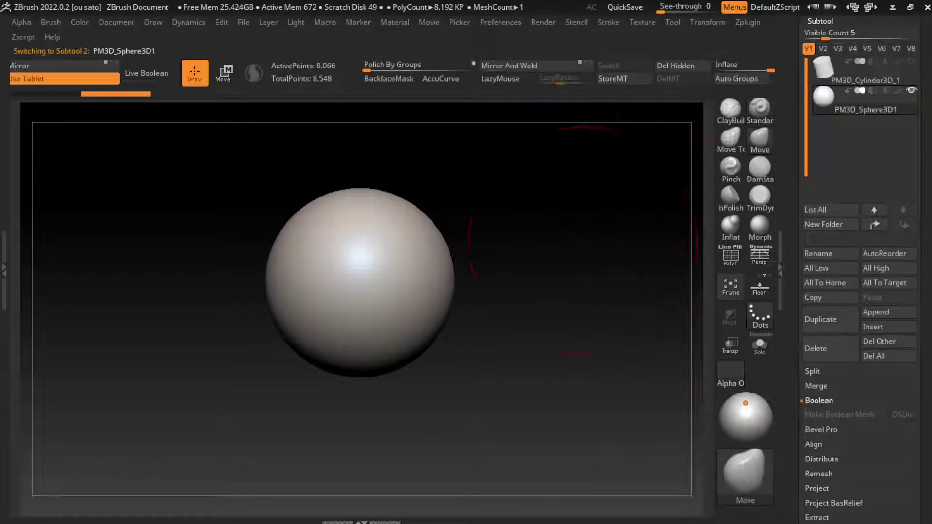
pyautogui.moveTo(396, 363); pyautogui.dragTo(393, 380)
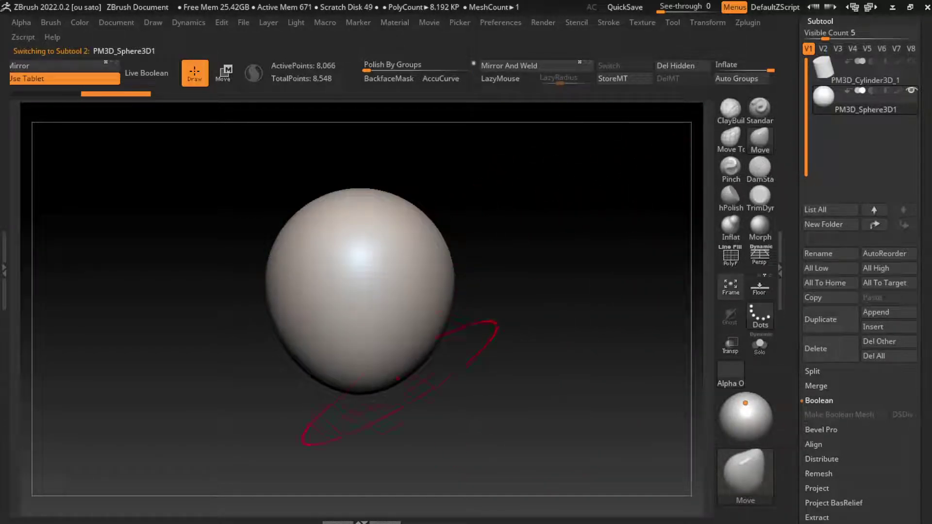
pyautogui.hotkey('ctrl', 'z')
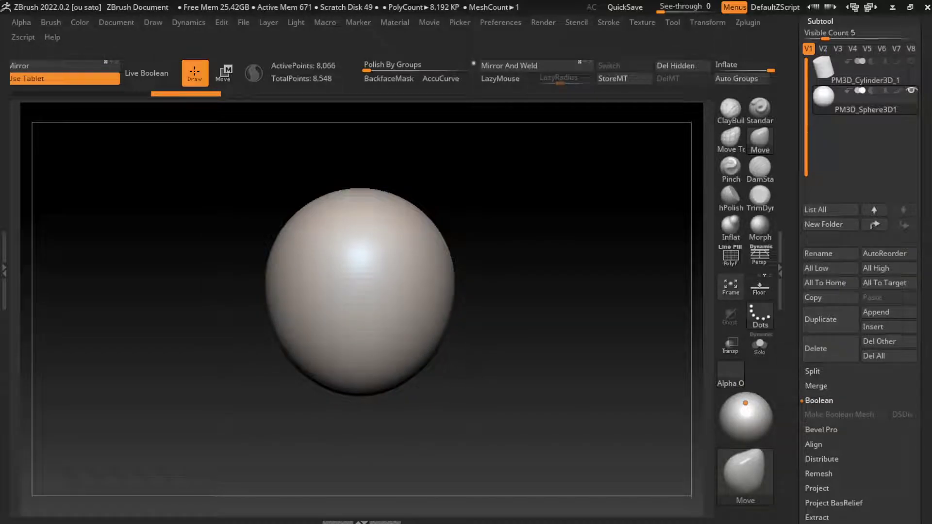
pyautogui.moveTo(422, 377); pyautogui.dragTo(417, 395)
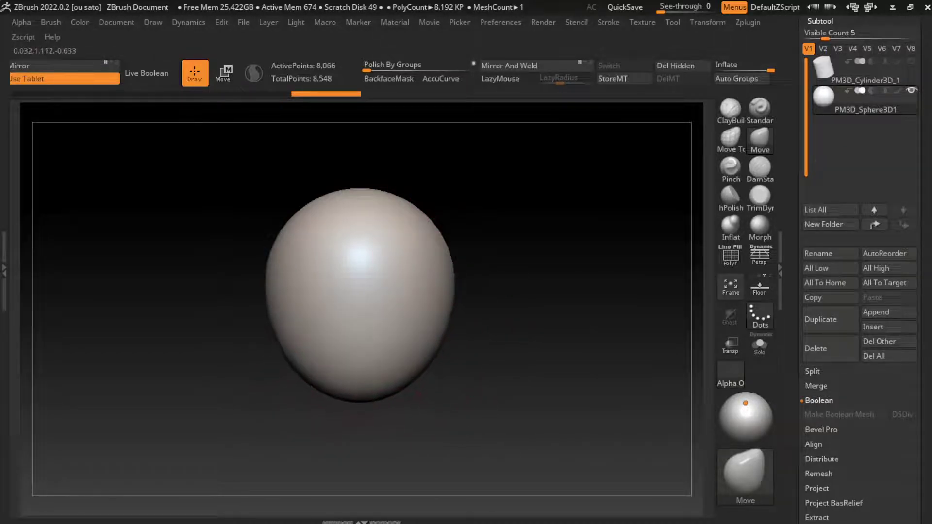
pyautogui.click(360, 394)
pyautogui.click(824, 68)
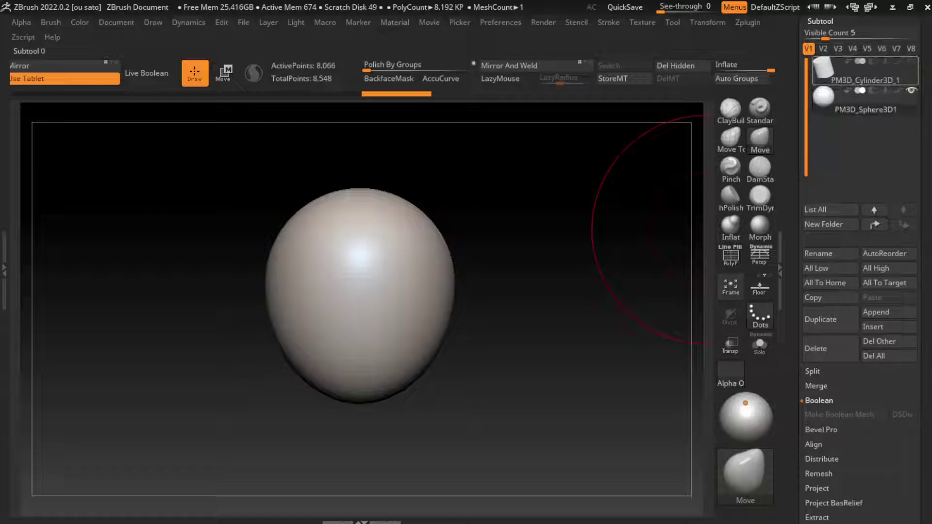
# Use the Transpose gizmo to drop the cylinder under the head and stretch it slightly.
pyautogui.press('w')
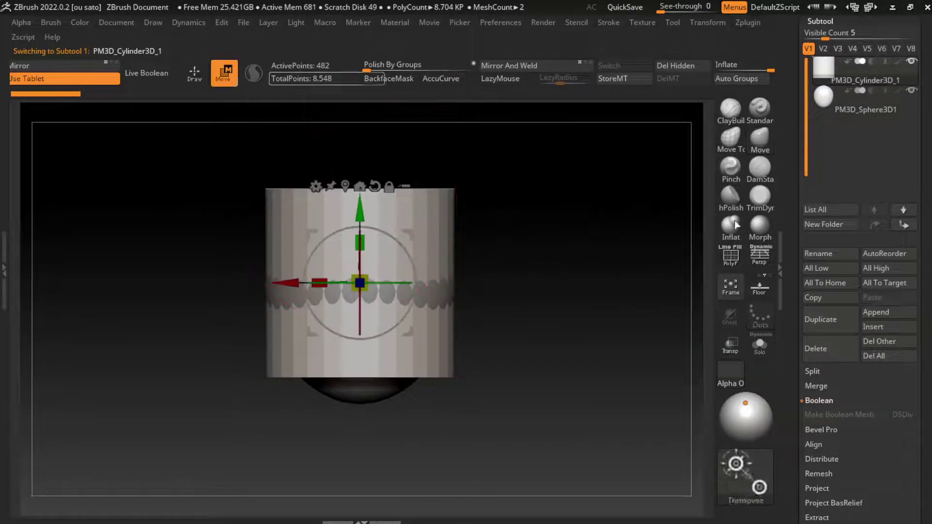
pyautogui.moveTo(359, 283); pyautogui.dragTo(360, 438)
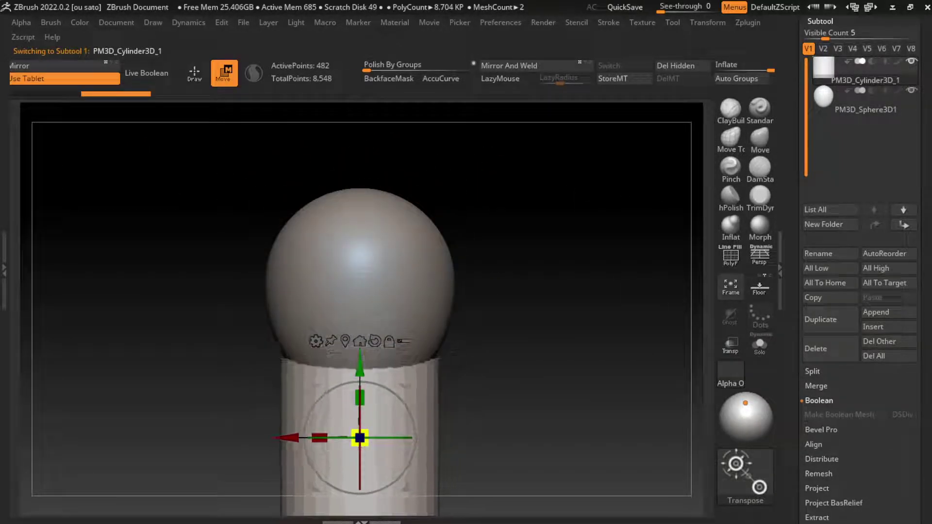
pyautogui.press('p')
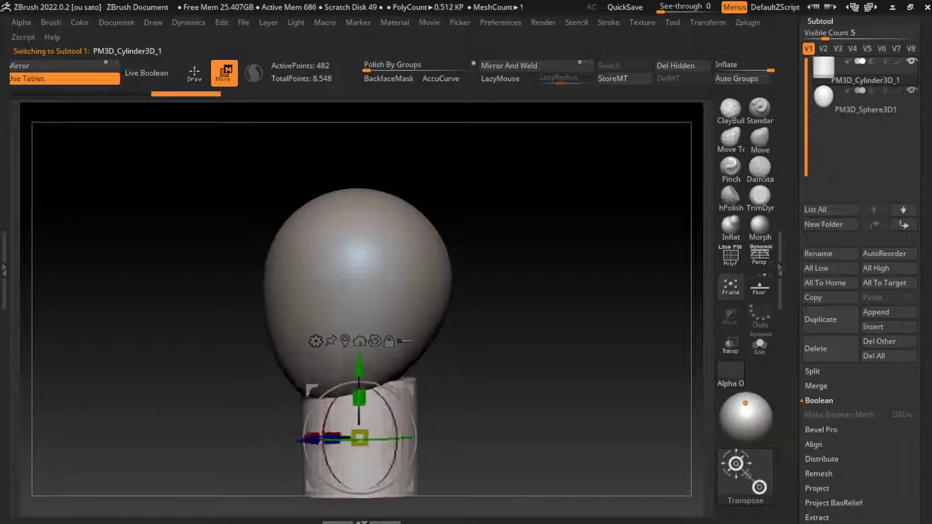
pyautogui.moveTo(330, 394); pyautogui.dragTo(369, 374)
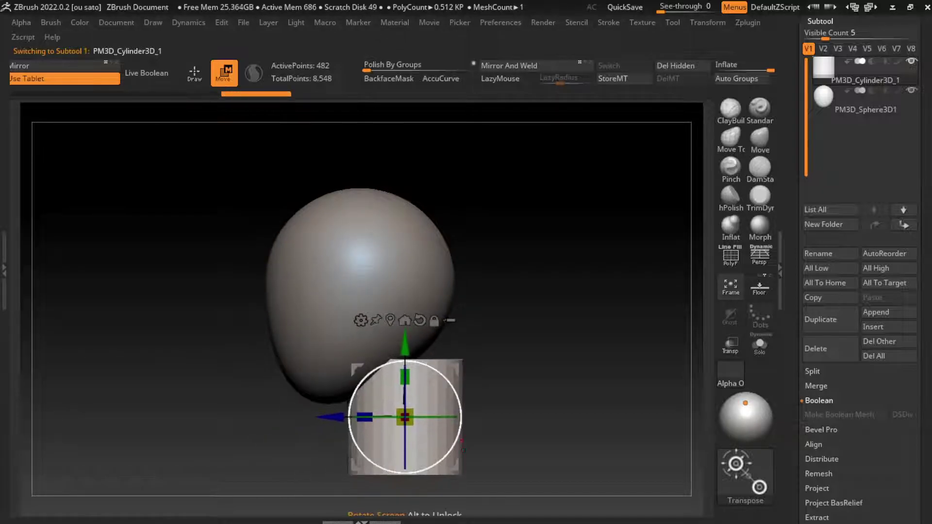
pyautogui.moveTo(427, 437); pyautogui.dragTo(411, 413)
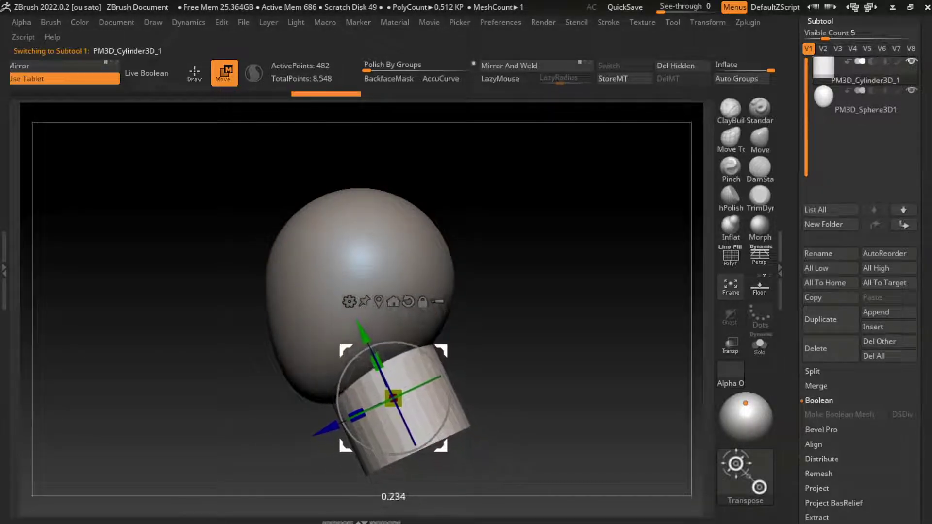
pyautogui.hotkey('ctrl', 'z')
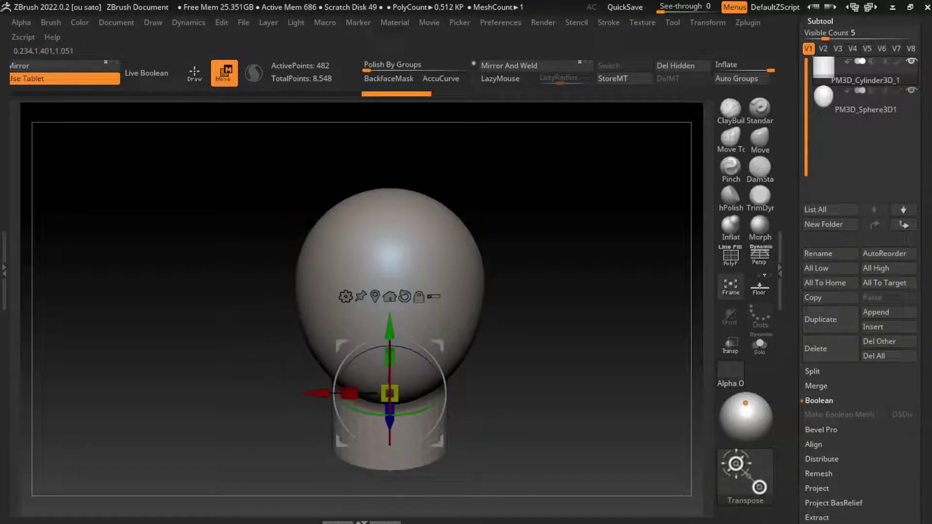
pyautogui.moveTo(401, 347); pyautogui.dragTo(401, 351)
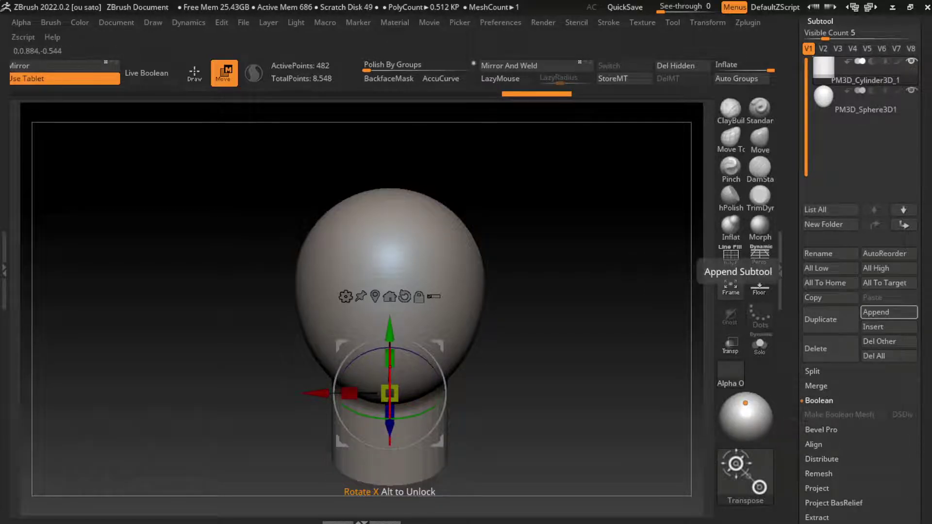
# Append another Sphere3D, move it below the neck and widen it into shoulders.
pyautogui.click(876, 312)
pyautogui.click(350, 324)
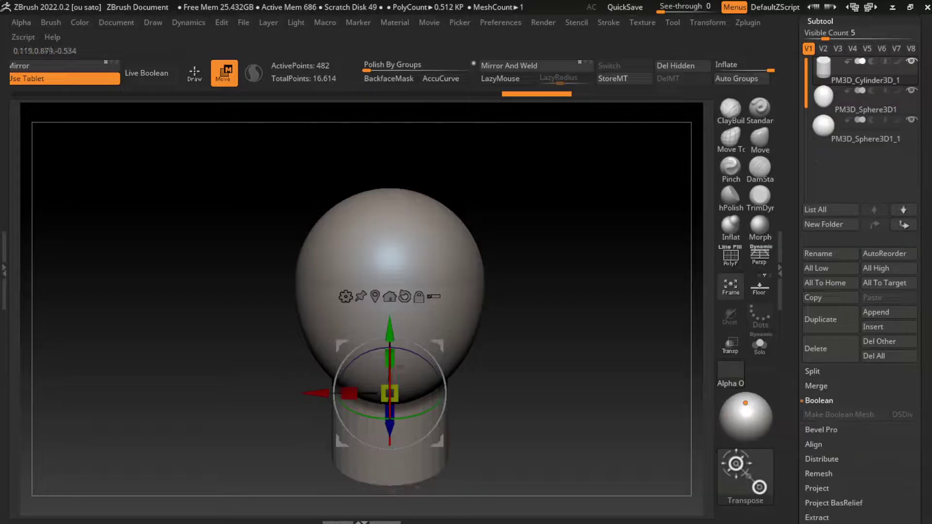
pyautogui.moveTo(365, 291)
pyautogui.mouseDown()
pyautogui.moveTo(365, 461)
pyautogui.moveTo(297, 429)
pyautogui.mouseUp()
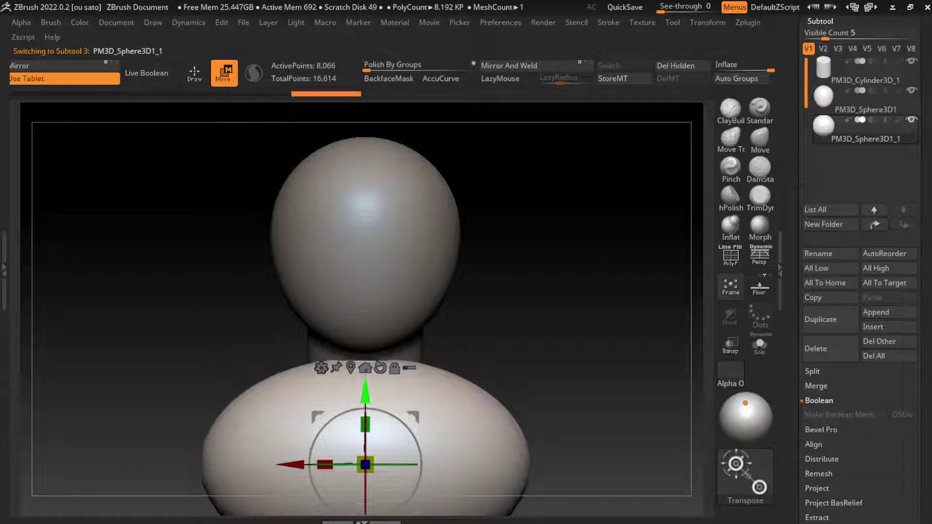
pyautogui.moveTo(325, 457); pyautogui.dragTo(350, 457)
pyautogui.moveTo(583, 291)
pyautogui.mouseDown()
pyautogui.moveTo(612, 272)
pyautogui.moveTo(607, 262)
pyautogui.mouseUp()
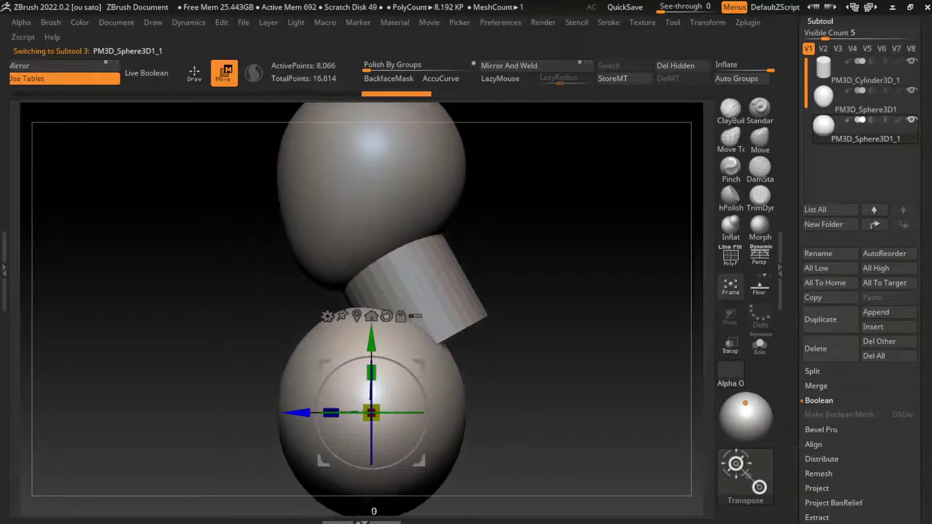
pyautogui.moveTo(301, 415); pyautogui.dragTo(384, 413)
pyautogui.moveTo(607, 291)
pyautogui.keyDown('shift'); pyautogui.mouseDown()
pyautogui.moveTo(607, 321)
pyautogui.moveTo(607, 243)
pyautogui.mouseUp(); pyautogui.keyUp('shift')
pyautogui.keyDown('alt'); pyautogui.moveTo(607, 291); pyautogui.dragTo(573, 335); pyautogui.keyUp('alt')
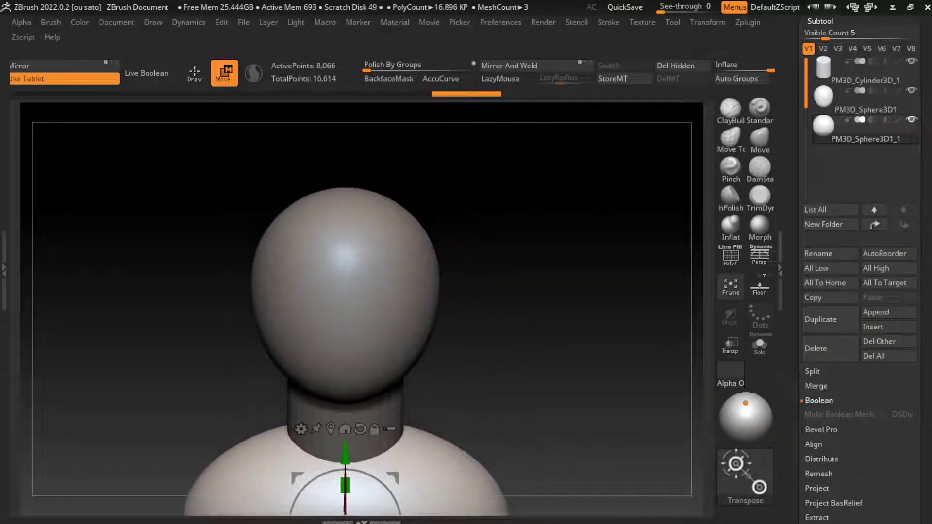
pyautogui.keyDown('alt'); pyautogui.click(352, 272); pyautogui.keyUp('alt')
# Subdivide the head sphere, then delete its lower subdivision levels.
pyautogui.hotkey('ctrl', 'd')
pyautogui.hotkey('ctrl', 'd')
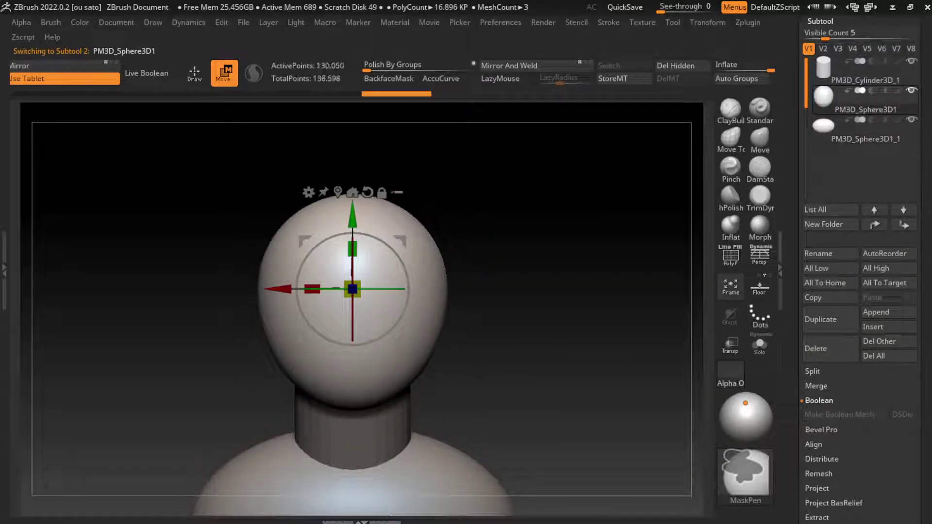
pyautogui.click(824, 241)
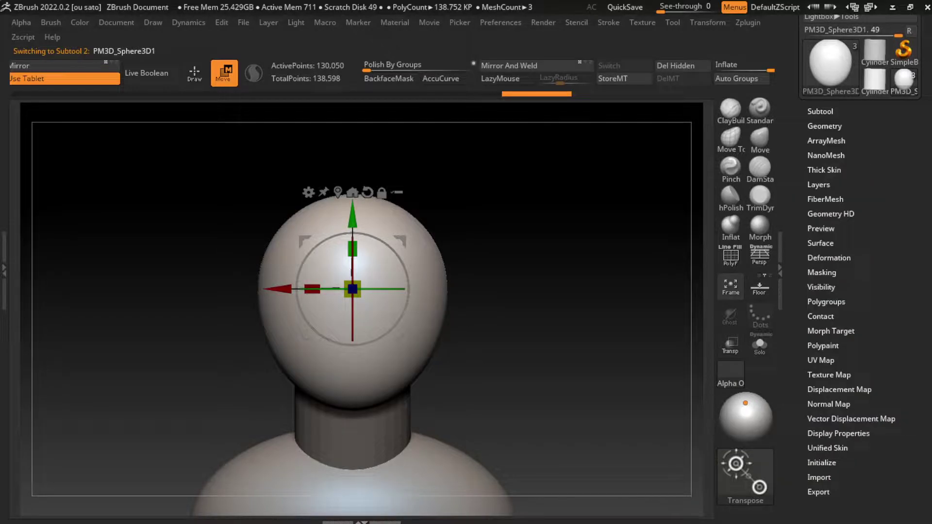
pyautogui.click(822, 168)
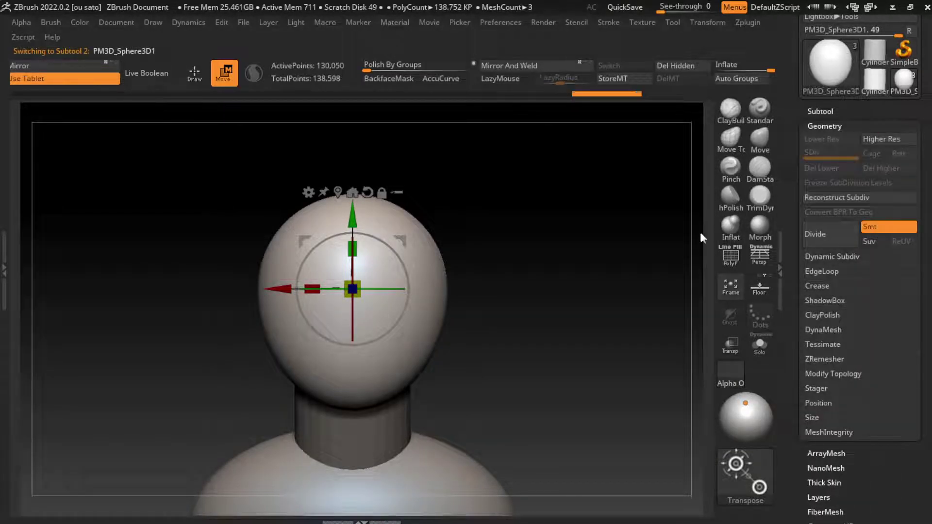
# Activate the DamStandard brush in Draw mode with Sculptris Pro and draw size about 149.
pyautogui.press('q')
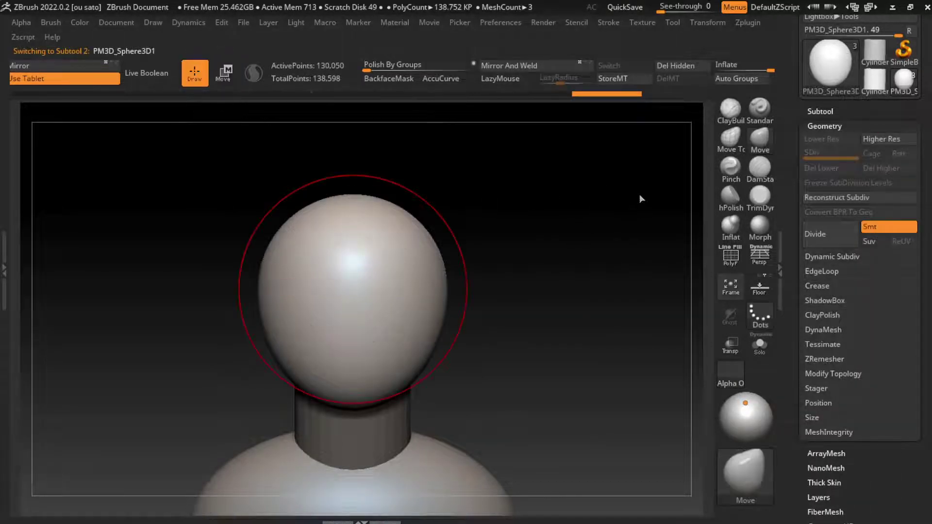
pyautogui.press('w')
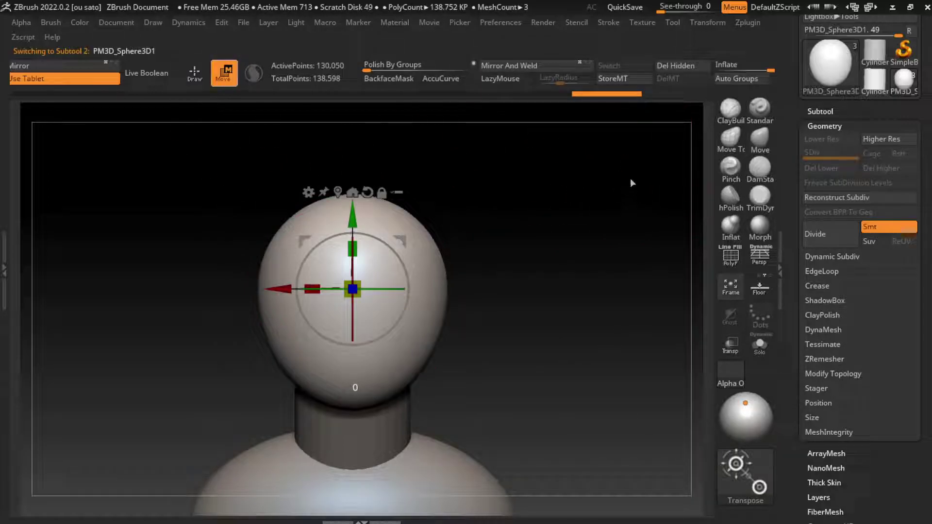
pyautogui.press('q')
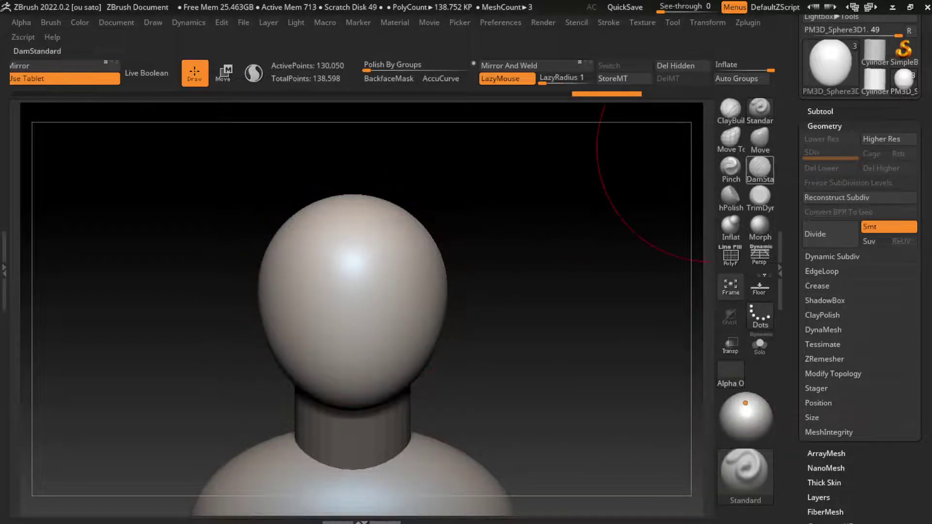
pyautogui.click(760, 167)
pyautogui.press('\\')
pyautogui.moveTo(471, 330)
pyautogui.keyDown('alt'); pyautogui.mouseDown()
pyautogui.moveTo(481, 297)
pyautogui.moveTo(570, 291)
pyautogui.moveTo(558, 287)
pyautogui.mouseUp(); pyautogui.keyUp('alt')
pyautogui.press('s')
pyautogui.press('s')
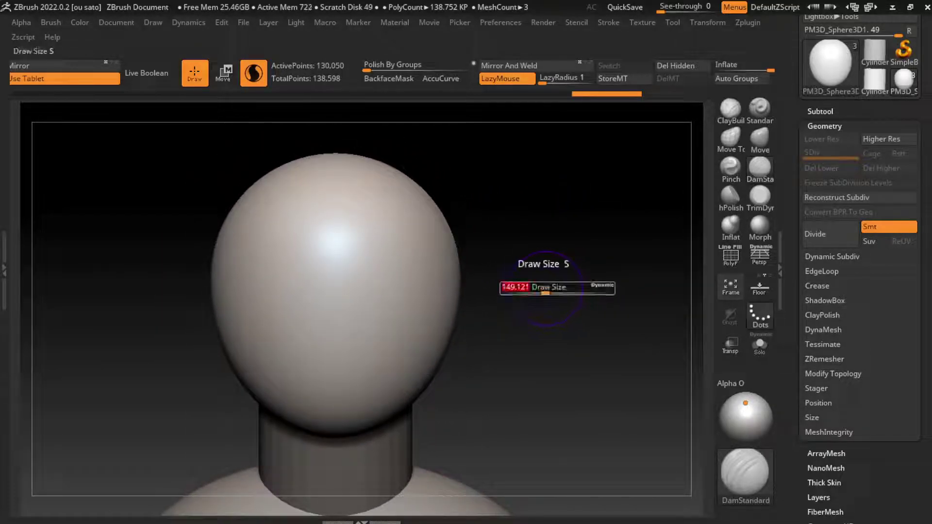
pyautogui.press('s')
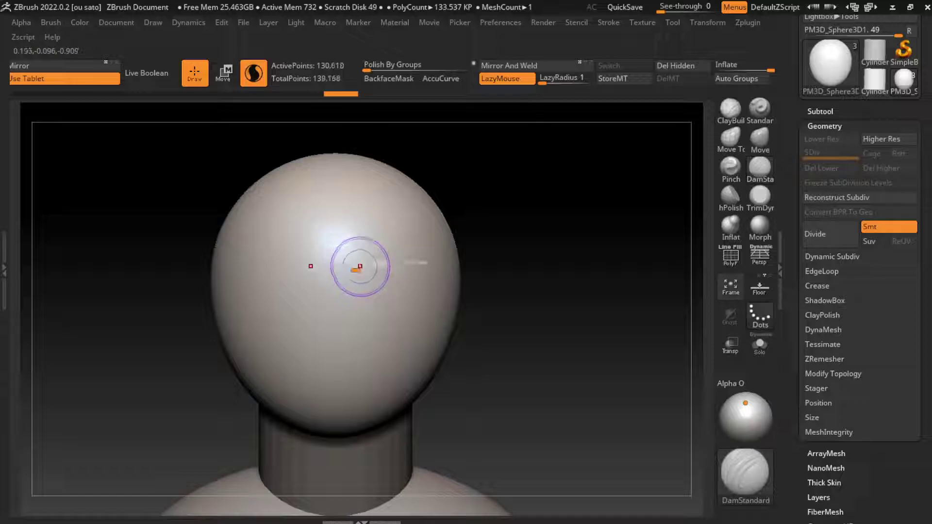
# Raise the brush Draw Size to about 201.
pyautogui.press('s')
pyautogui.moveTo(363, 271); pyautogui.dragTo(366, 272)
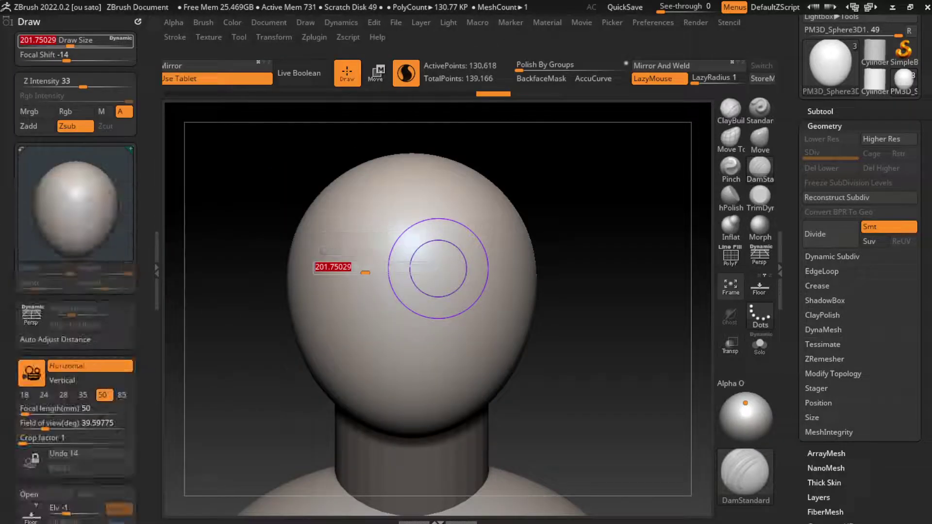
pyautogui.click(156, 268)
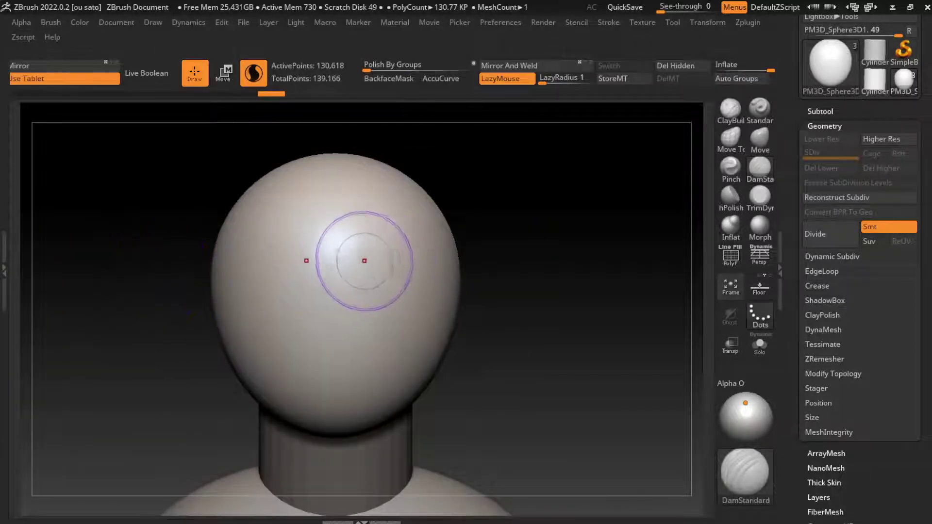
# Carve arched brow creases across the upper face, undoing the last stray stroke.
pyautogui.moveTo(354, 259)
pyautogui.mouseDown()
pyautogui.moveTo(335, 243)
pyautogui.moveTo(343, 271)
pyautogui.mouseUp()
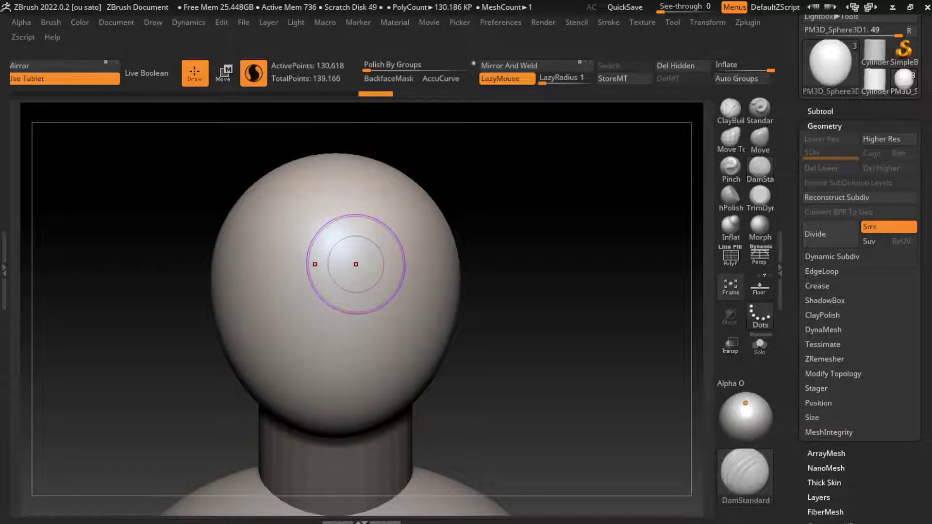
pyautogui.click(354, 266)
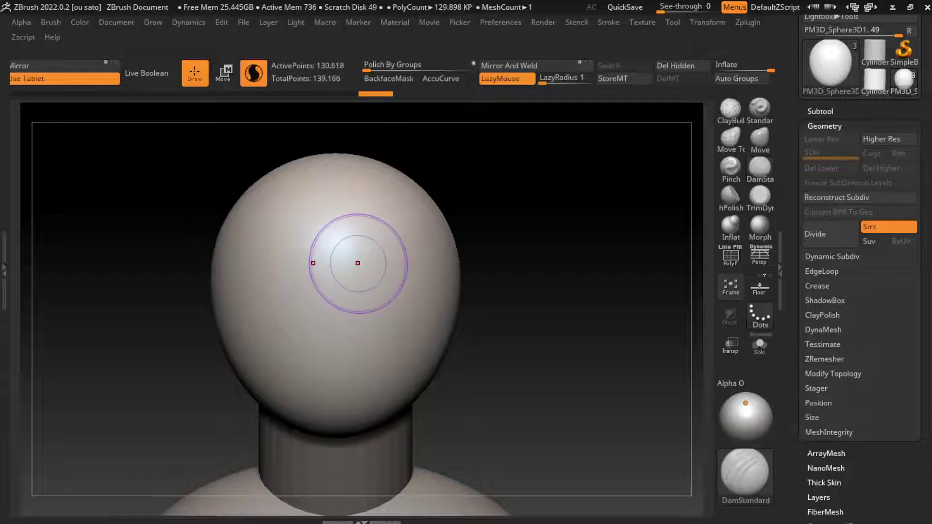
pyautogui.keyDown('shift'); pyautogui.moveTo(360, 264); pyautogui.dragTo(340, 262); pyautogui.keyUp('shift')
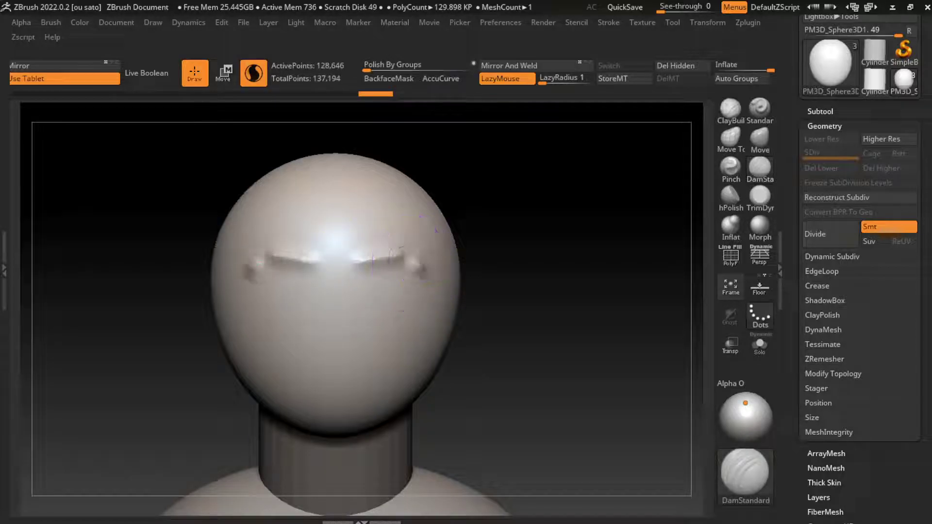
pyautogui.keyDown('shift'); pyautogui.moveTo(412, 265); pyautogui.dragTo(398, 260); pyautogui.keyUp('shift')
pyautogui.moveTo(335, 250)
pyautogui.keyDown('shift'); pyautogui.mouseDown()
pyautogui.moveTo(349, 272)
pyautogui.moveTo(343, 286)
pyautogui.mouseUp(); pyautogui.keyUp('shift')
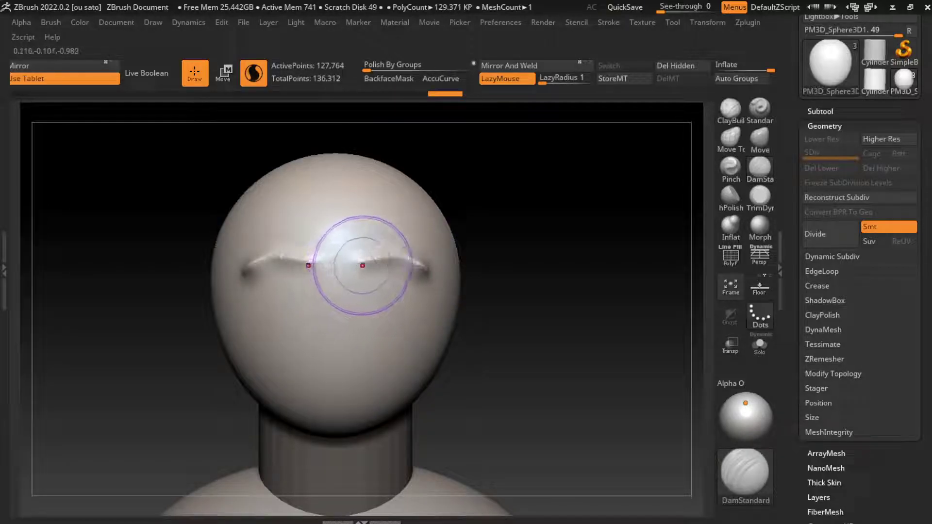
pyautogui.hotkey('ctrl', 'z')
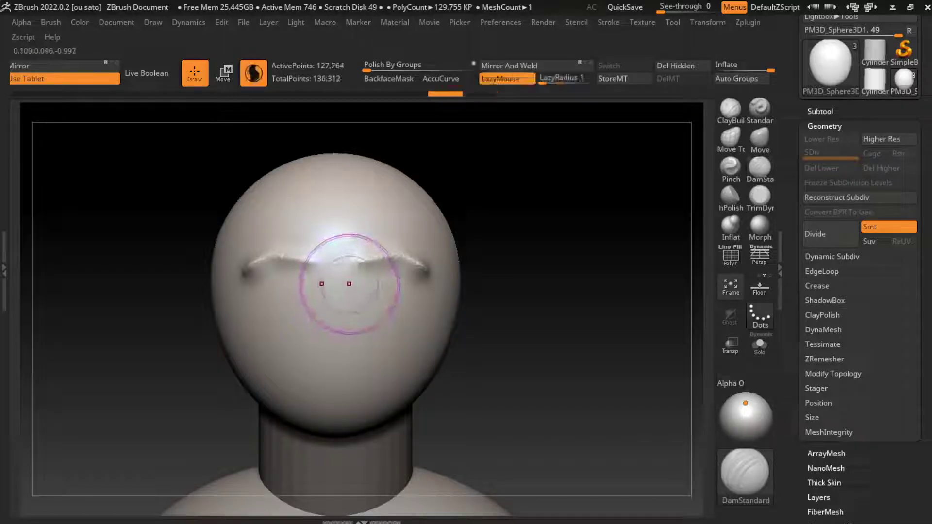
pyautogui.click(731, 110)
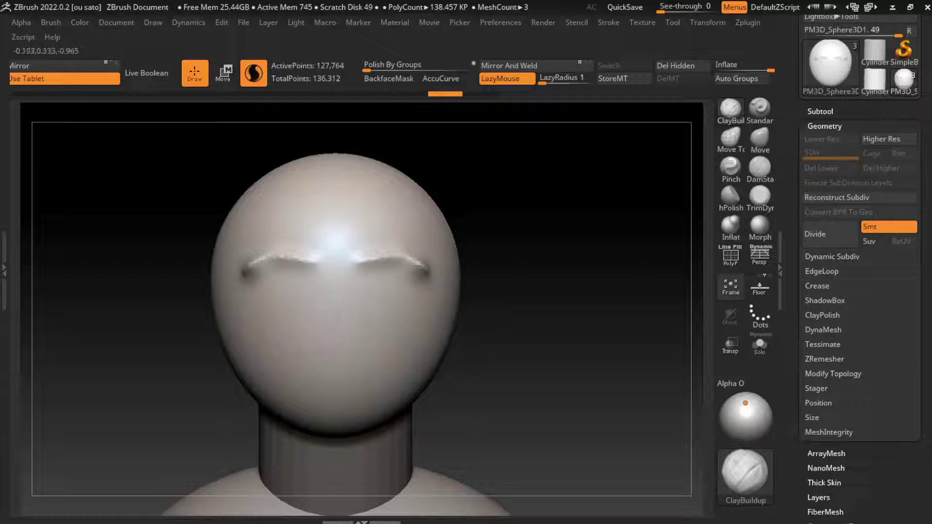
# Build a V-shaped mouth form and a nose ridge with ClayBuildup, smoothing the stray blob.
pyautogui.moveTo(305, 331); pyautogui.dragTo(328, 321)
pyautogui.click(335, 318)
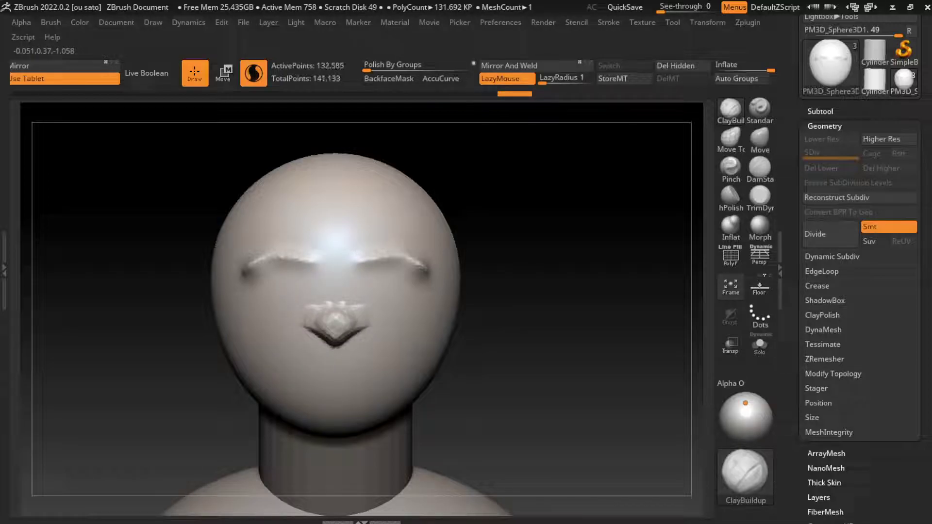
pyautogui.keyDown('shift'); pyautogui.moveTo(334, 321); pyautogui.dragTo(336, 276); pyautogui.keyUp('shift')
pyautogui.moveTo(534, 315); pyautogui.dragTo(696, 201)
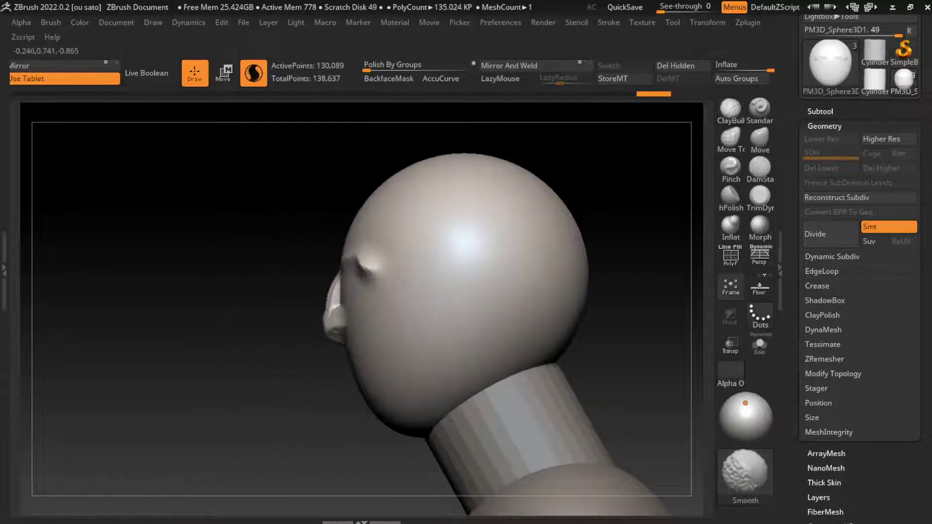
# Select the Move brush (B, M, V) and turn the head to face straight on.
pyautogui.press('b')
pyautogui.press('m')
pyautogui.press('v')
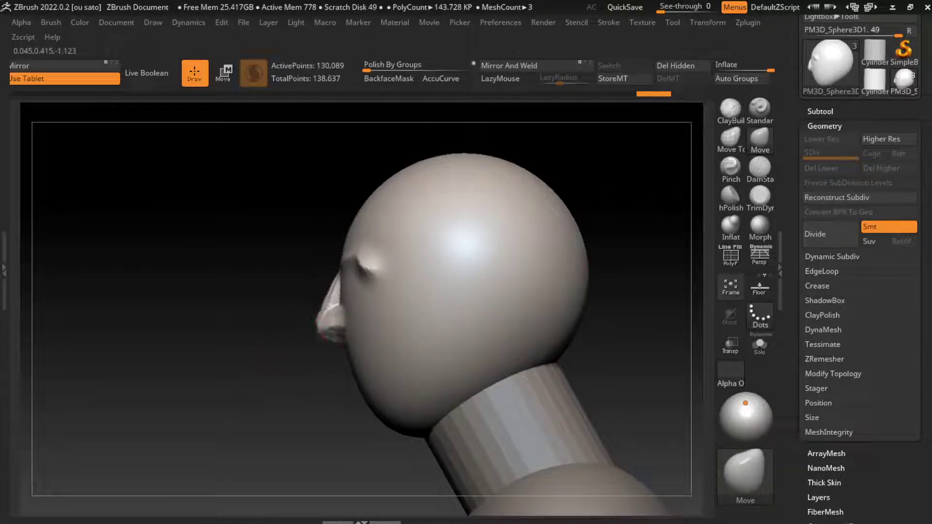
pyautogui.keyDown('shift'); pyautogui.moveTo(146, 315); pyautogui.dragTo(344, 386); pyautogui.keyUp('shift')
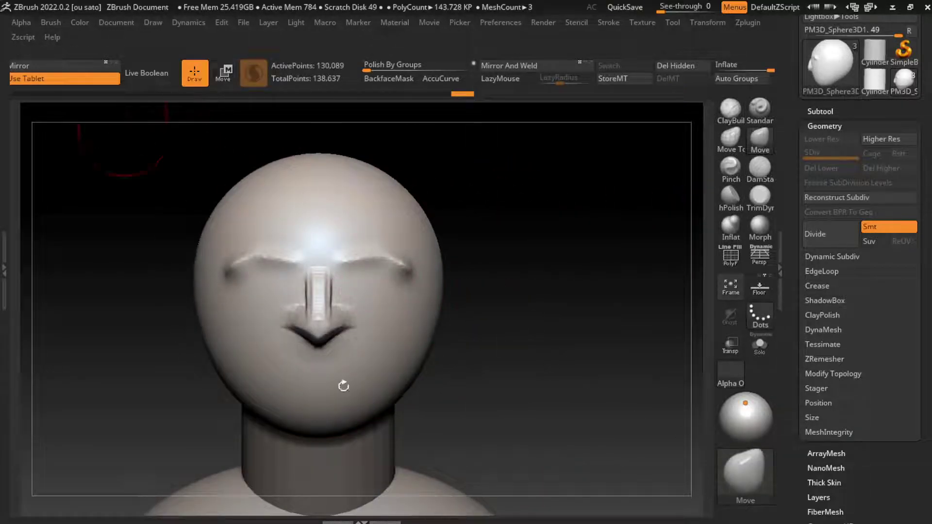
pyautogui.keyDown('alt'); pyautogui.moveTo(495, 340); pyautogui.dragTo(510, 345); pyautogui.keyUp('alt')
# Carve and deepen eye sockets on both sides of the nose with DamStandard.
pyautogui.press('s')
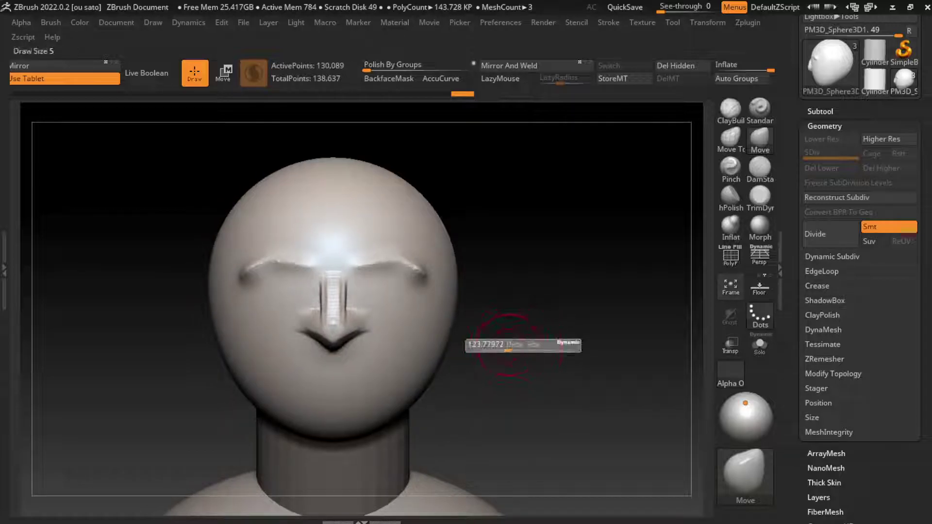
pyautogui.click(760, 167)
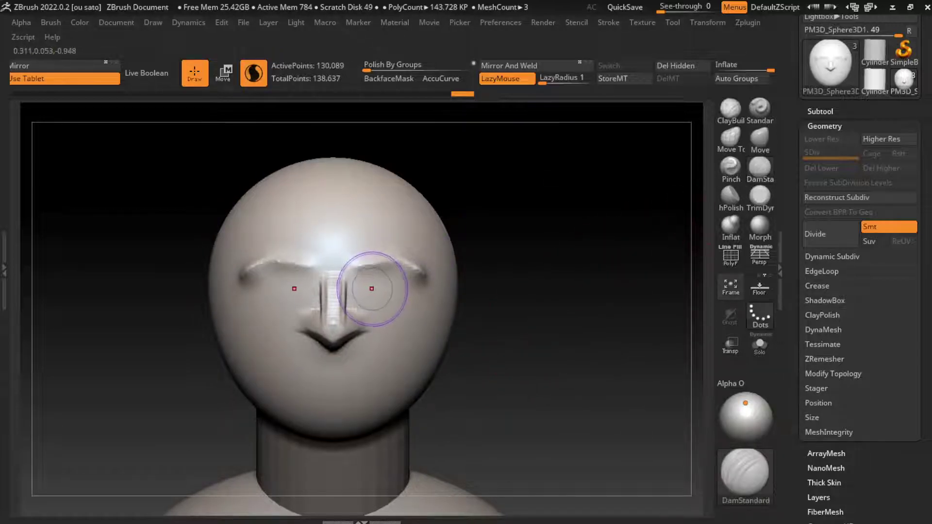
pyautogui.moveTo(361, 286)
pyautogui.mouseDown()
pyautogui.moveTo(376, 284)
pyautogui.moveTo(372, 329)
pyautogui.mouseUp()
pyautogui.moveTo(357, 296); pyautogui.dragTo(362, 289)
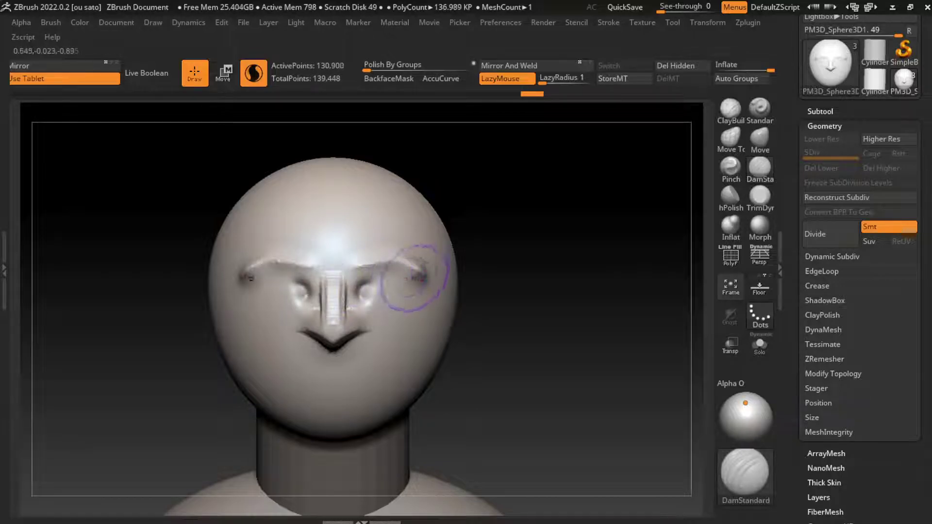
pyautogui.moveTo(389, 253)
pyautogui.mouseDown()
pyautogui.moveTo(364, 286)
pyautogui.moveTo(415, 290)
pyautogui.moveTo(418, 276)
pyautogui.moveTo(406, 308)
pyautogui.moveTo(371, 299)
pyautogui.mouseUp()
# Step through undo/redo history to restore the nose, cheek, chin and mouth strokes.
pyautogui.hotkey('ctrl', 'z')
pyautogui.hotkey('ctrl', 'z')
pyautogui.hotkey('ctrl', 'z')
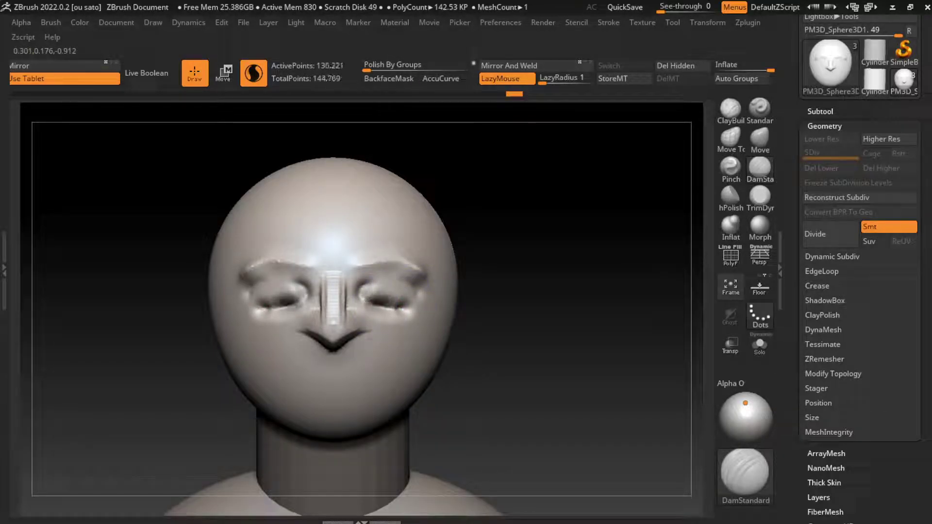
pyautogui.hotkey('ctrl', 'shift', 'z')
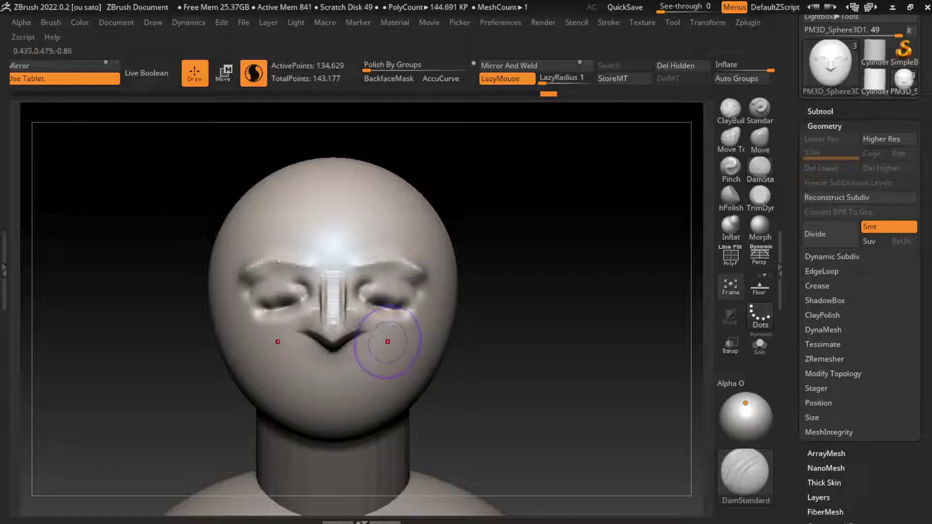
pyautogui.hotkey('ctrl', 'shift', 'z')
pyautogui.hotkey('ctrl', 'shift', 'z')
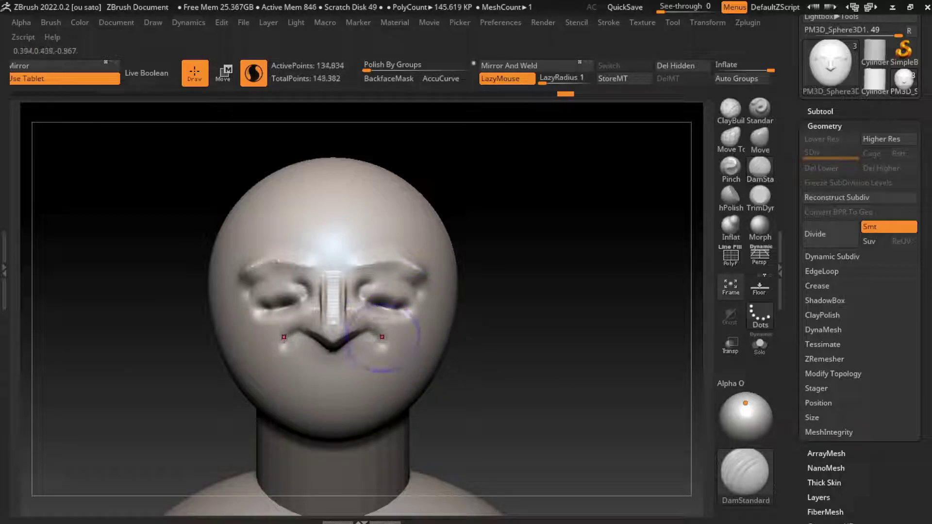
pyautogui.hotkey('ctrl', 'shift', 'z')
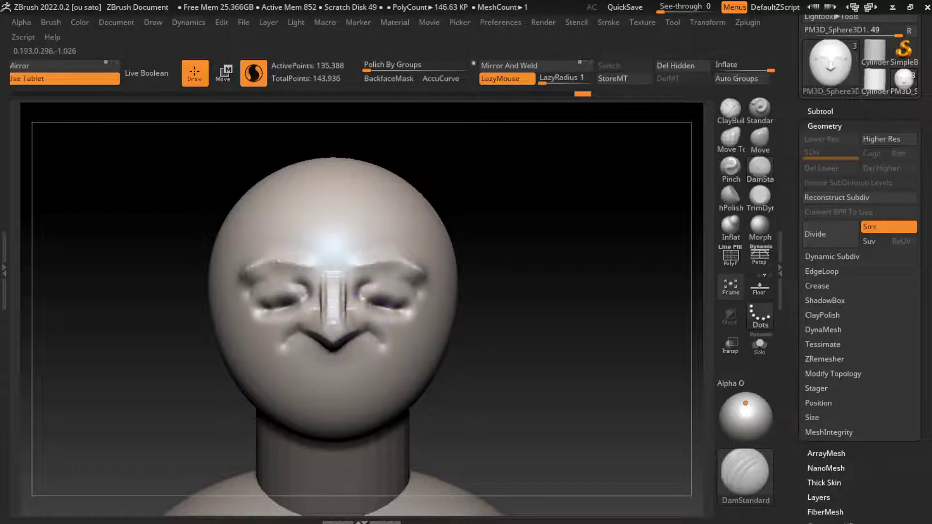
pyautogui.hotkey('ctrl', 'shift', 'z')
pyautogui.hotkey('ctrl', 'shift', 'z')
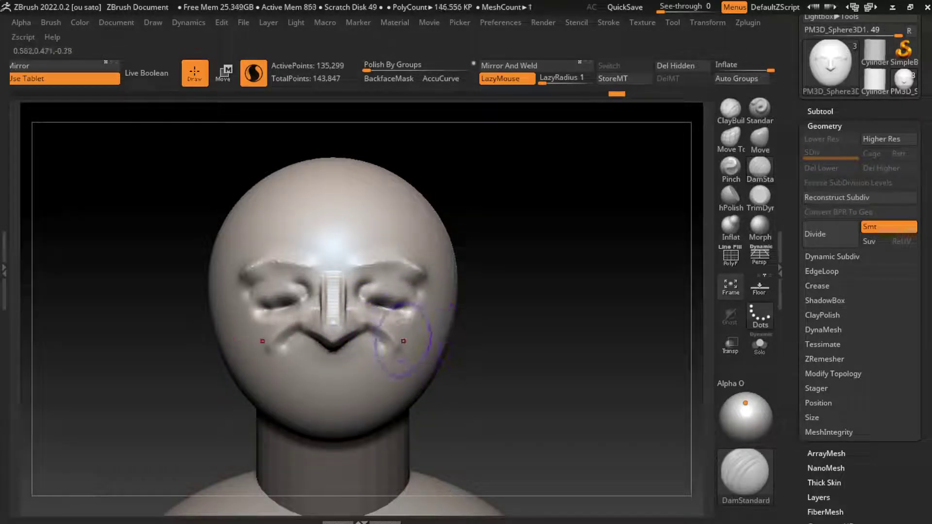
pyautogui.hotkey('ctrl', 'shift', 'z')
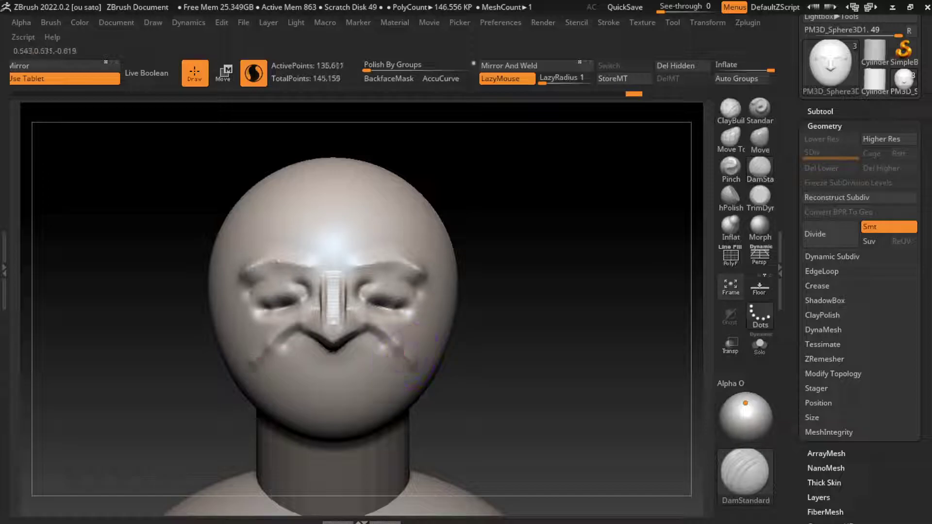
pyautogui.hotkey('ctrl', 'shift', 'z')
pyautogui.hotkey('ctrl', 'shift', 'z')
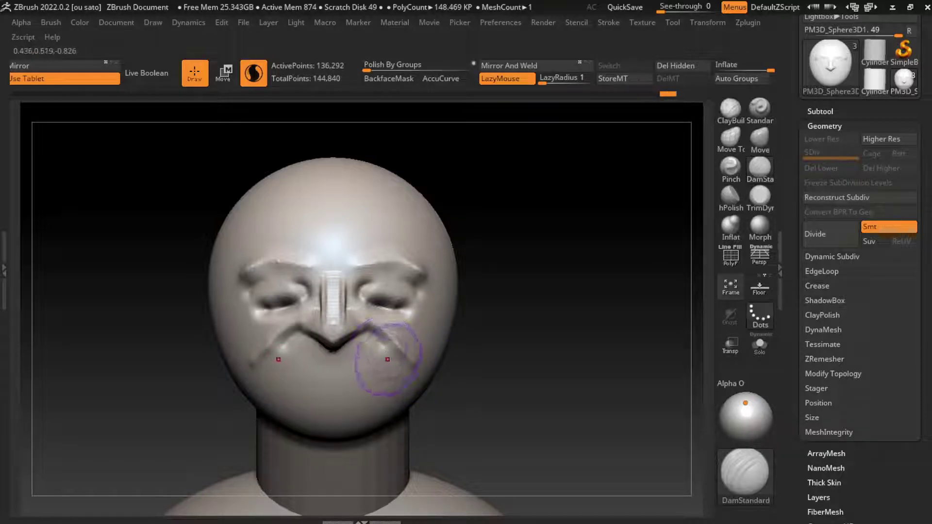
pyautogui.hotkey('ctrl', 'z')
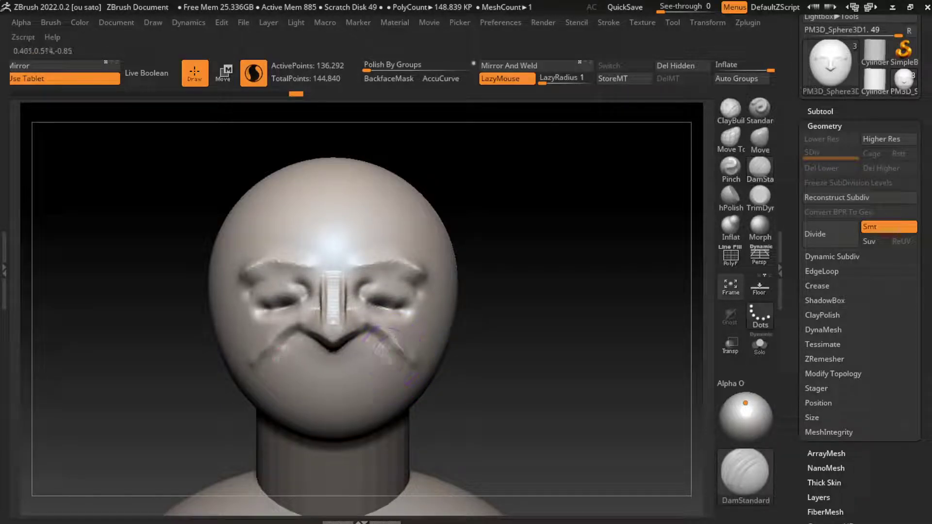
pyautogui.hotkey('ctrl', 'shift', 'z')
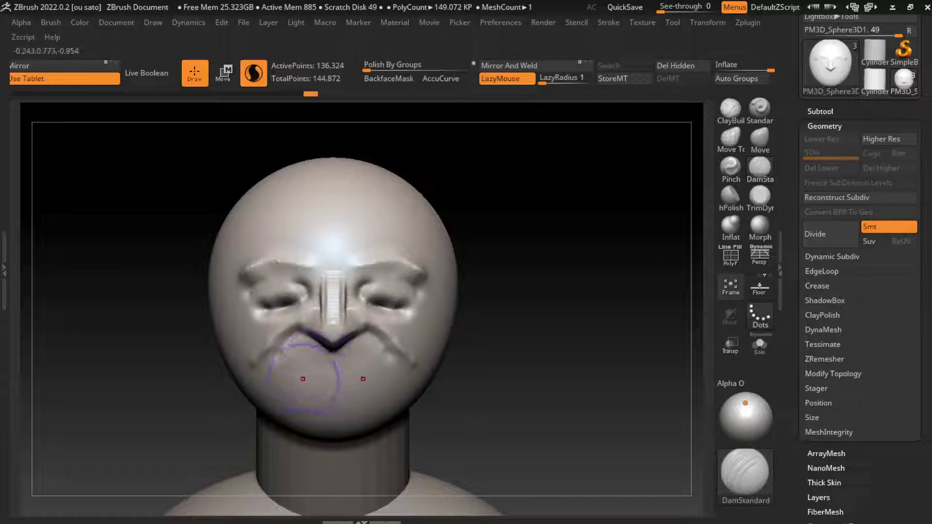
pyautogui.hotkey('ctrl', 'shift', 'z')
# Smooth the mouth area and lower lip, checking the shape from a three-quarter view.
pyautogui.keyDown('shift'); pyautogui.moveTo(286, 359); pyautogui.dragTo(291, 374); pyautogui.keyUp('shift')
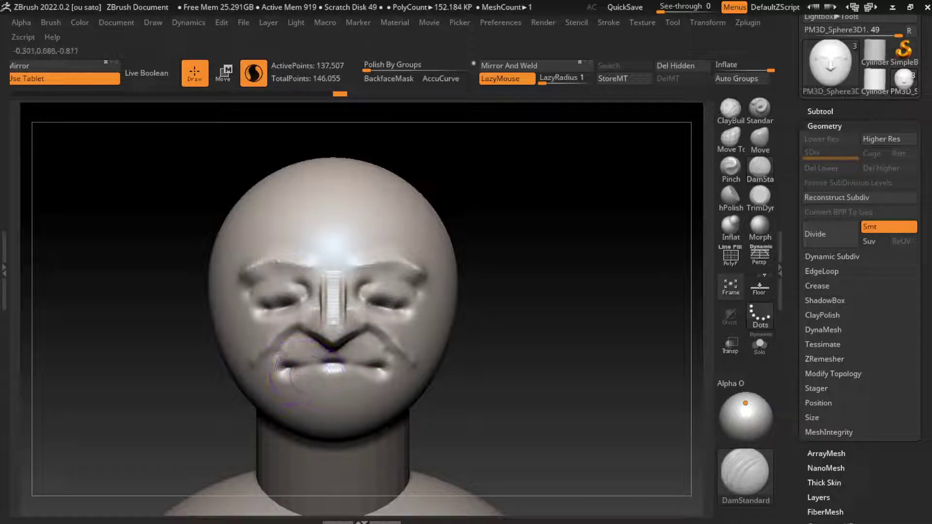
pyautogui.keyDown('shift'); pyautogui.moveTo(355, 376); pyautogui.dragTo(311, 379); pyautogui.keyUp('shift')
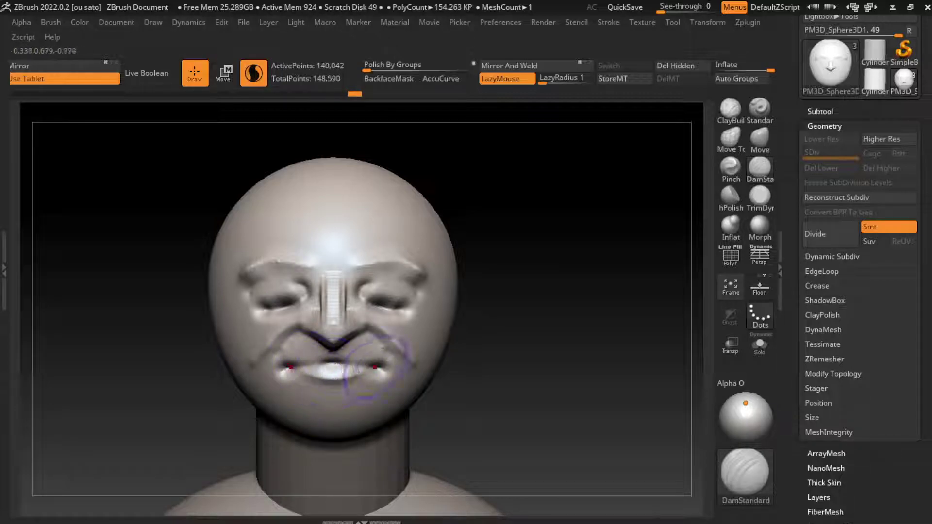
pyautogui.moveTo(459, 345); pyautogui.dragTo(340, 354)
pyautogui.press('b')
pyautogui.press('m')
pyautogui.press('v')
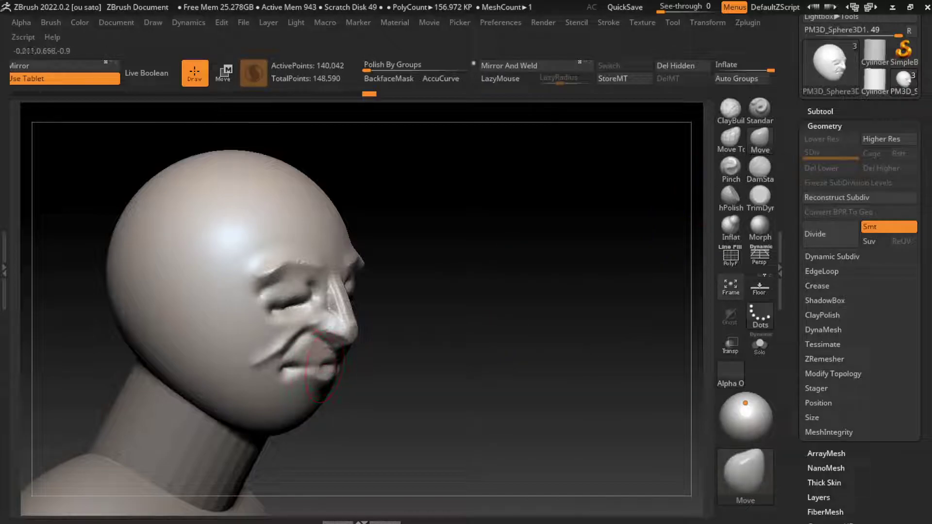
pyautogui.moveTo(415, 383); pyautogui.dragTo(326, 386)
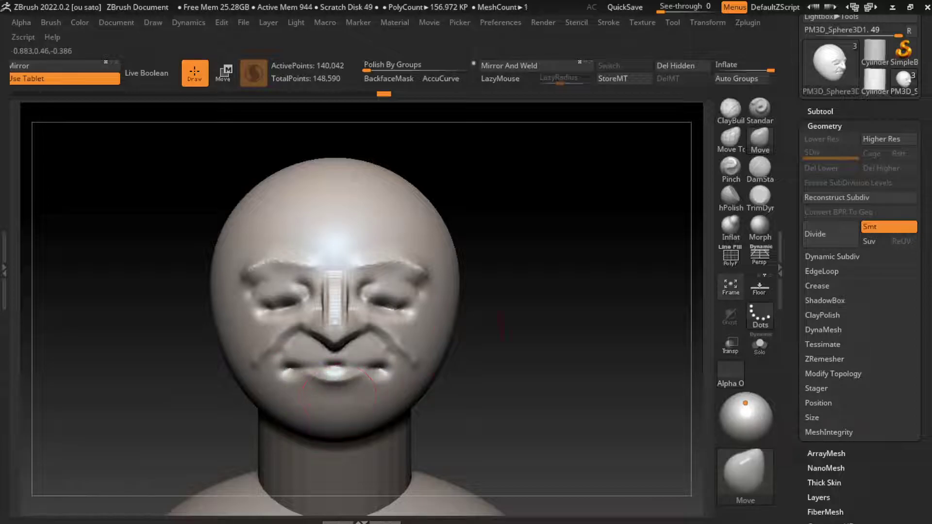
# Carve detail into the lower lip and chin with the DamStandard brush.
pyautogui.press('b')
pyautogui.press('d')
pyautogui.press('s')
pyautogui.press('l')
pyautogui.moveTo(311, 388); pyautogui.dragTo(318, 398)
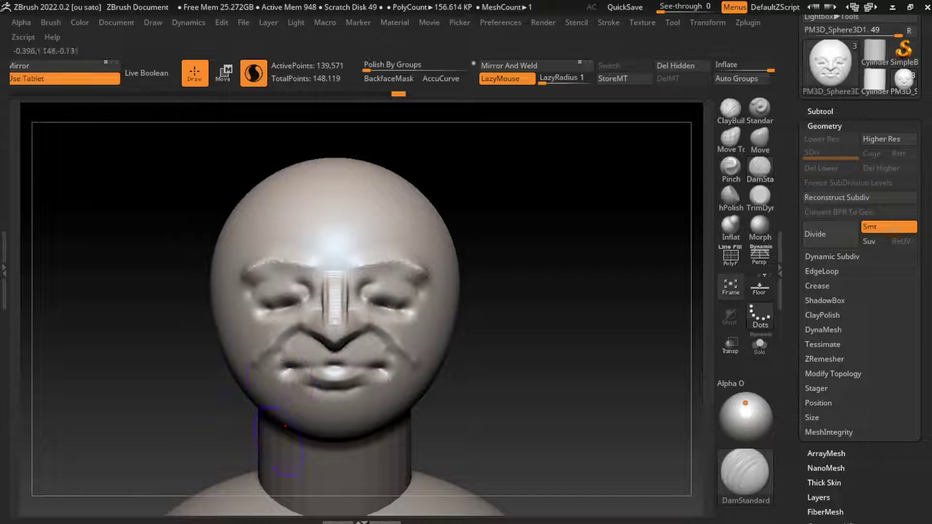
pyautogui.moveTo(376, 395); pyautogui.dragTo(308, 394)
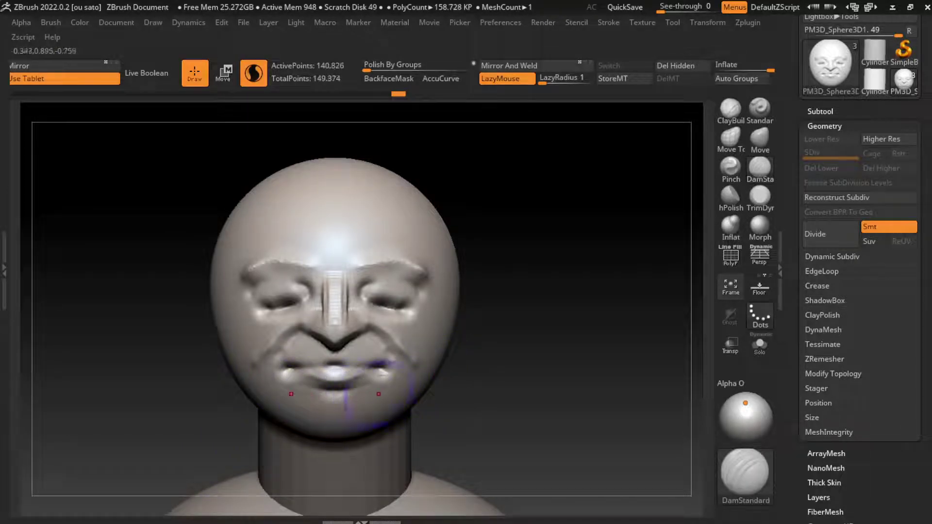
pyautogui.keyDown('alt'); pyautogui.moveTo(674, 175); pyautogui.dragTo(675, 146); pyautogui.keyUp('alt')
pyautogui.press('b')
pyautogui.press('c')
pyautogui.press('b')
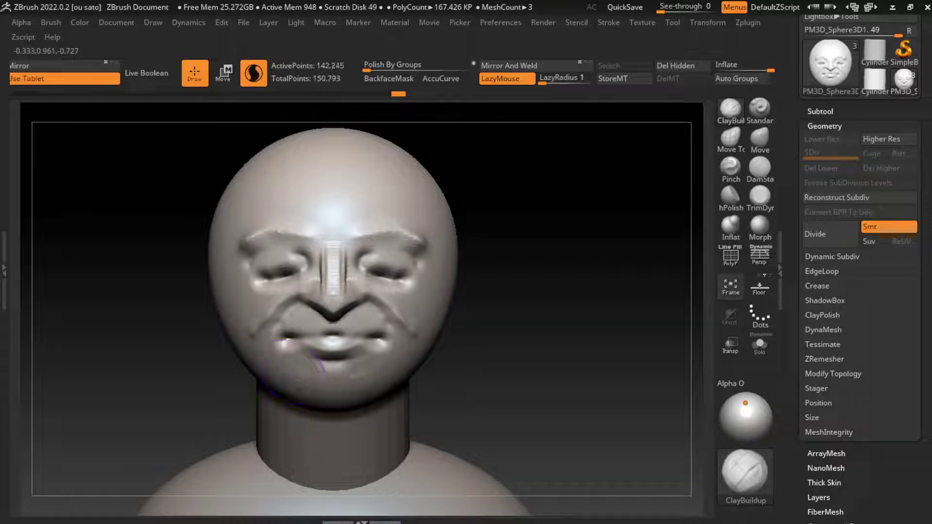
# Reshape the chin and jaw, then carve mirrored folds down both cheeks with DamStandard.
pyautogui.moveTo(340, 386); pyautogui.dragTo(310, 372)
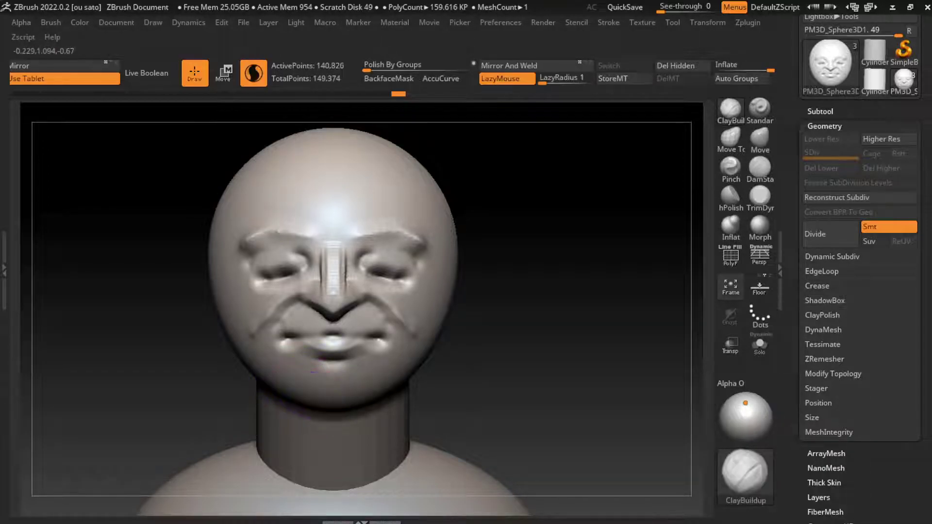
pyautogui.moveTo(311, 417); pyautogui.dragTo(332, 391)
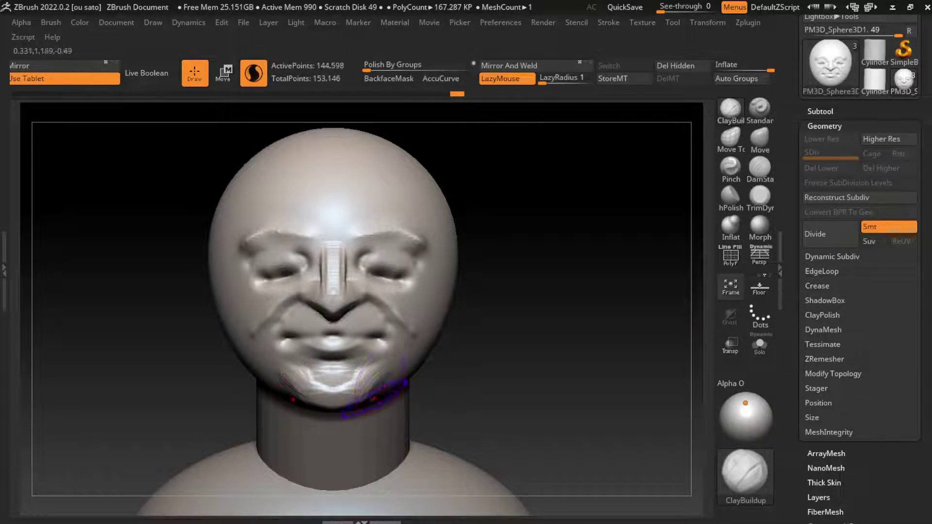
pyautogui.moveTo(369, 377)
pyautogui.mouseDown()
pyautogui.moveTo(382, 386)
pyautogui.moveTo(387, 379)
pyautogui.moveTo(292, 398)
pyautogui.moveTo(410, 342)
pyautogui.mouseUp()
pyautogui.moveTo(496, 272); pyautogui.dragTo(478, 312)
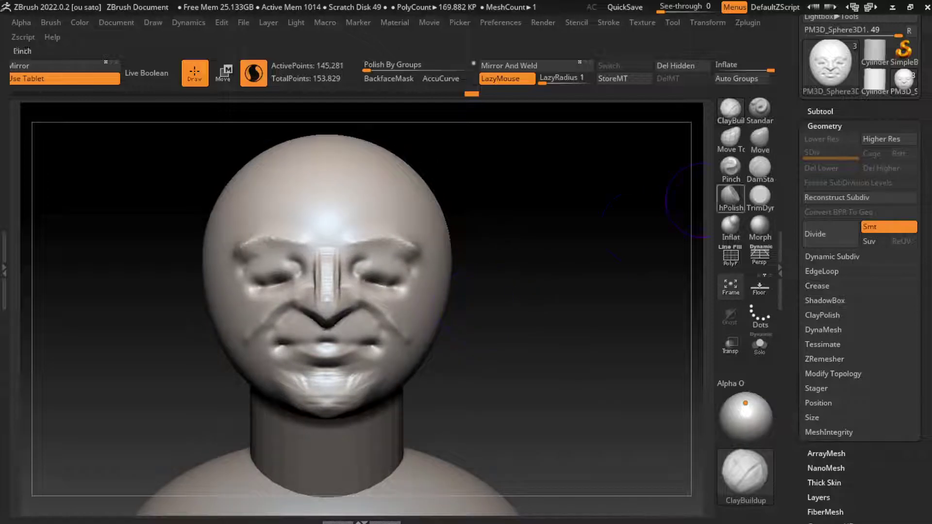
pyautogui.click(760, 168)
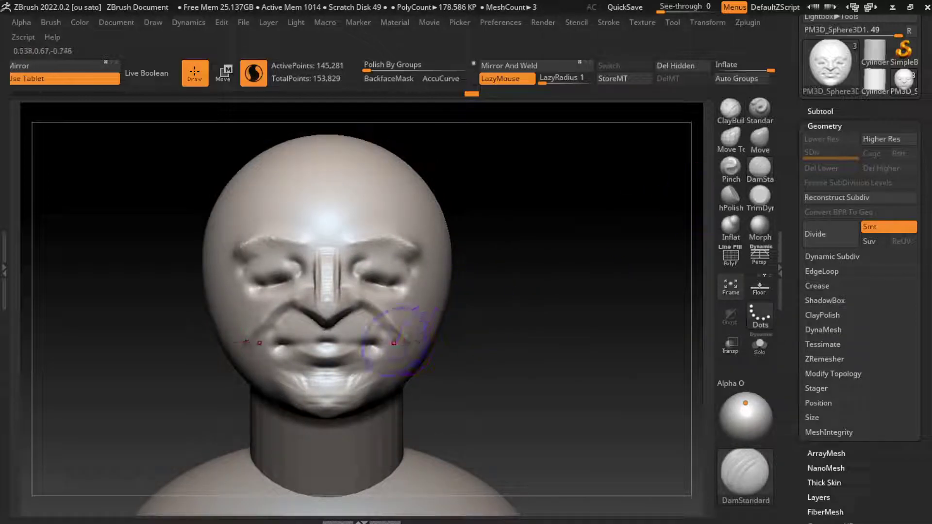
pyautogui.moveTo(394, 343)
pyautogui.mouseDown()
pyautogui.moveTo(416, 313)
pyautogui.moveTo(429, 322)
pyautogui.moveTo(433, 306)
pyautogui.mouseUp()
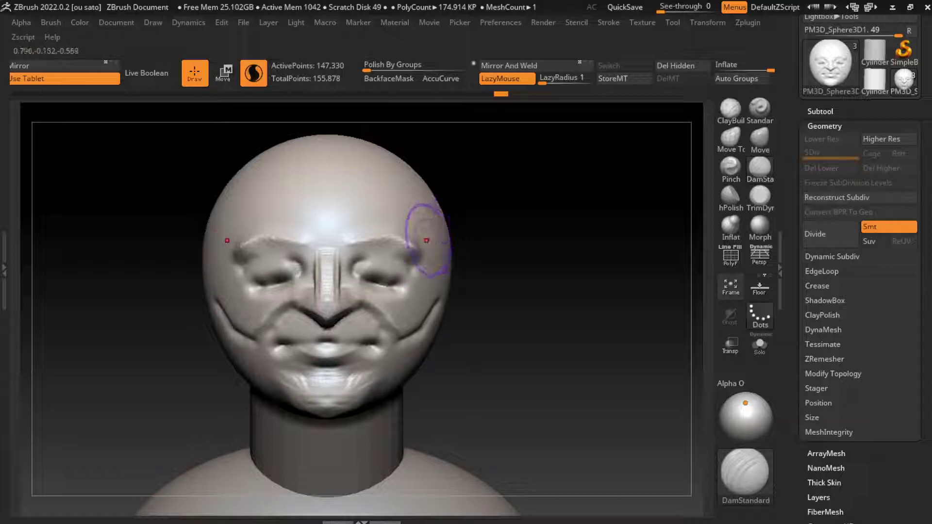
# Build up the right brow and temple with a size-120 ClayBuildup brush, undoing a stray jaw stroke.
pyautogui.click(760, 139)
pyautogui.press('s')
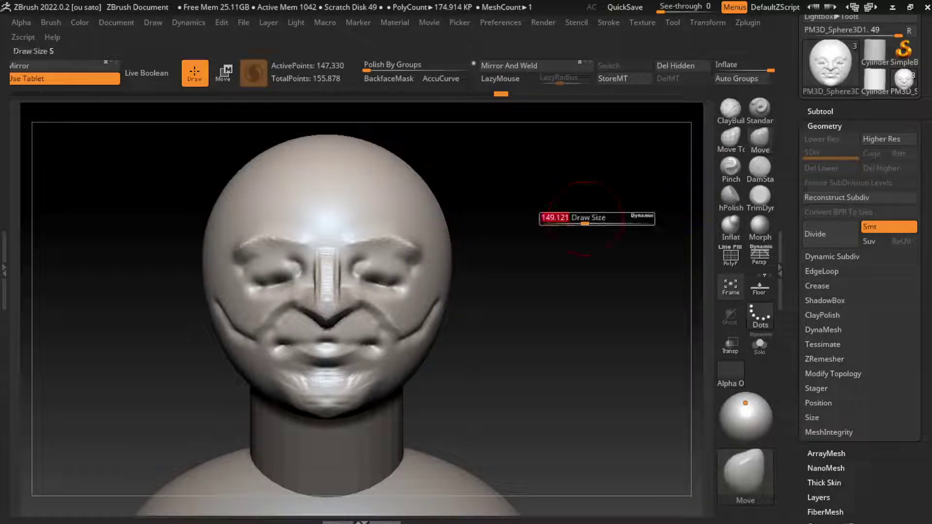
pyautogui.moveTo(585, 221); pyautogui.dragTo(581, 221)
pyautogui.click(730, 108)
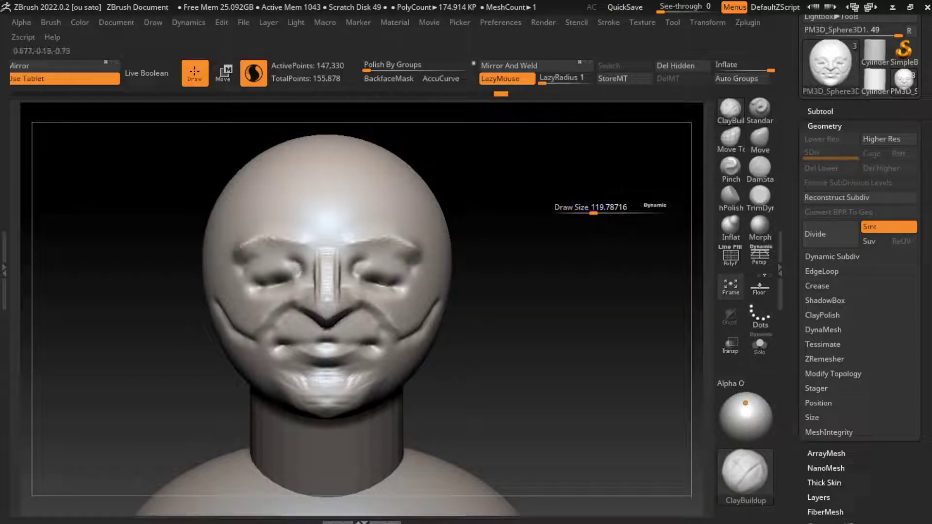
pyautogui.moveTo(420, 250); pyautogui.dragTo(413, 243)
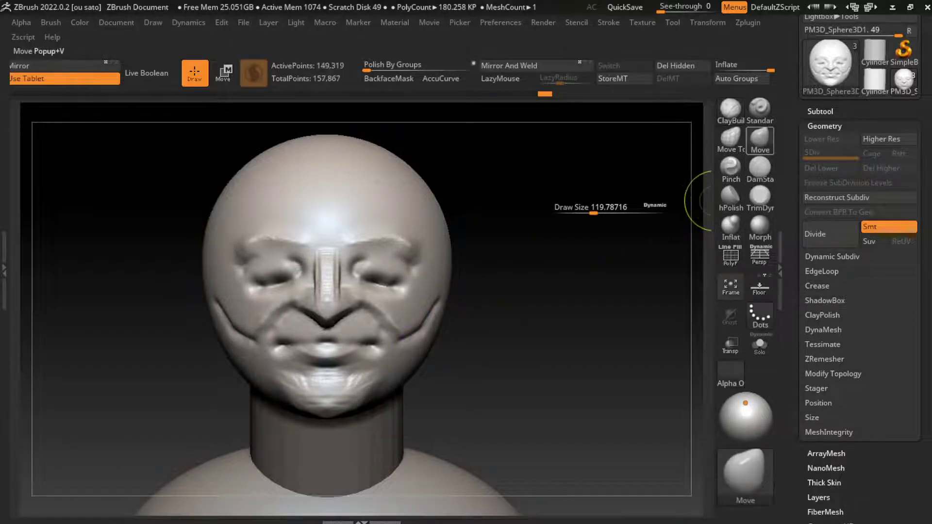
pyautogui.click(760, 108)
pyautogui.press('s')
pyautogui.moveTo(430, 322)
pyautogui.mouseDown()
pyautogui.moveTo(418, 357)
pyautogui.moveTo(427, 335)
pyautogui.mouseUp()
pyautogui.hotkey('ctrl', 'z')
pyautogui.hotkey('ctrl', 'z')
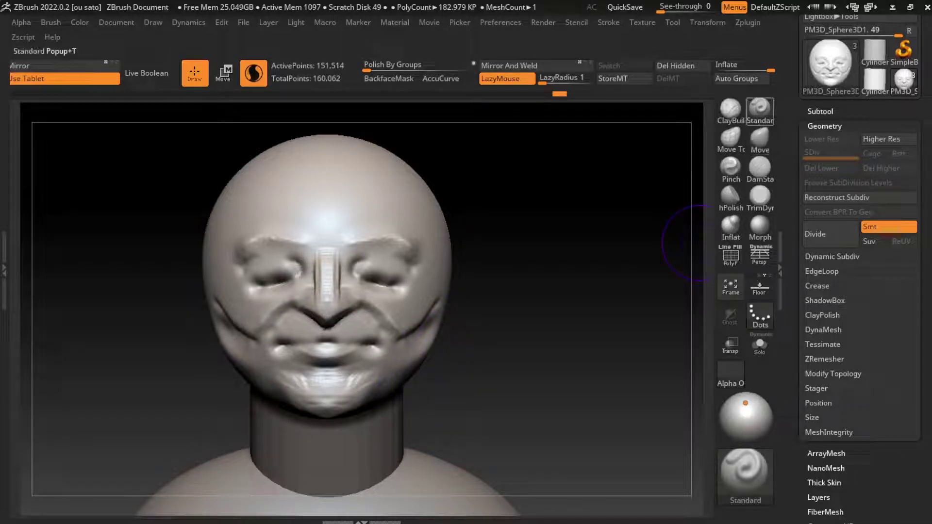
pyautogui.click(760, 140)
pyautogui.moveTo(607, 253); pyautogui.dragTo(534, 316)
pyautogui.press('space')
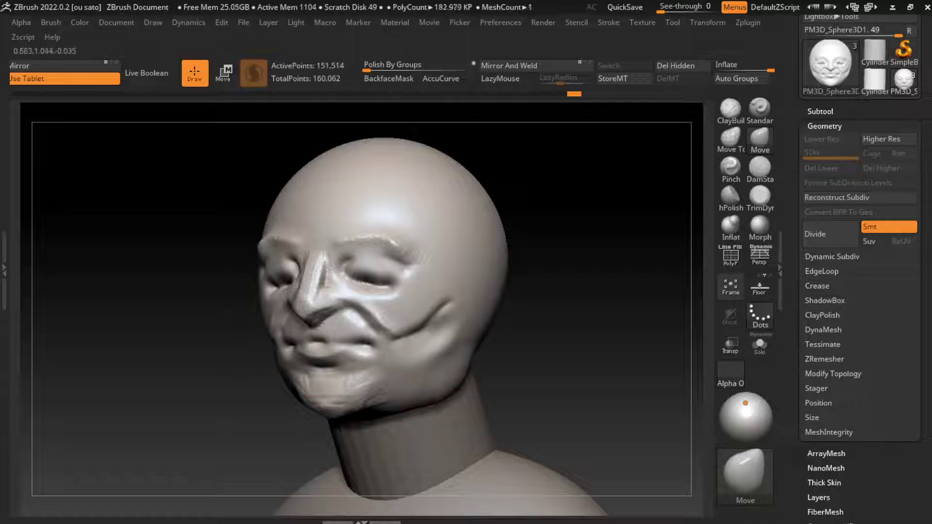
pyautogui.keyDown('shift'); pyautogui.moveTo(451, 383); pyautogui.dragTo(520, 374); pyautogui.keyUp('shift')
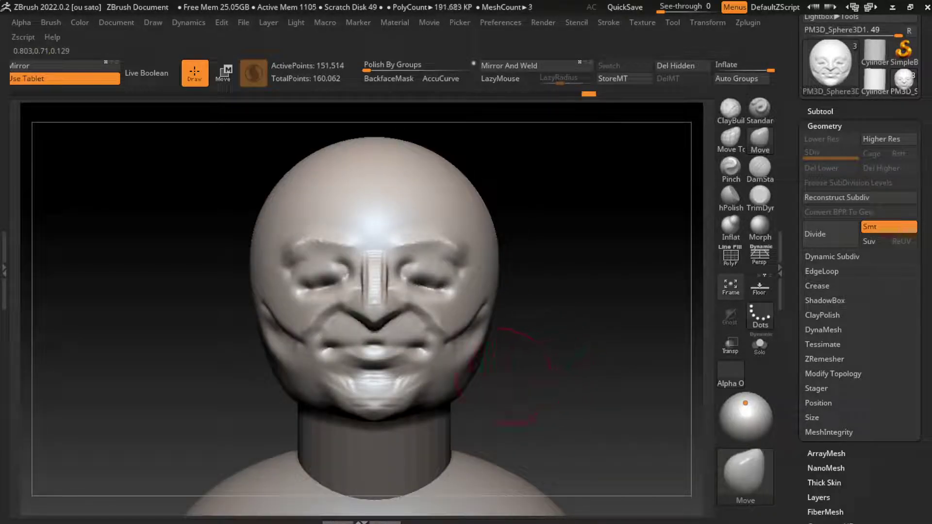
pyautogui.keyDown('alt'); pyautogui.moveTo(548, 297); pyautogui.dragTo(505, 329); pyautogui.keyUp('alt')
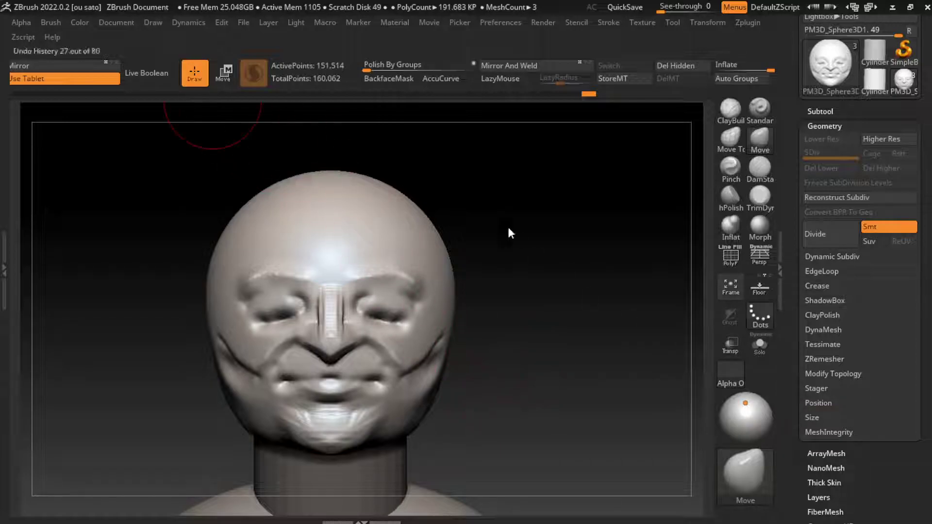
pyautogui.click(223, 73)
pyautogui.keyDown('ctrl'); pyautogui.keyDown('shift'); pyautogui.click(330, 393); pyautogui.keyUp('shift'); pyautogui.keyUp('ctrl')
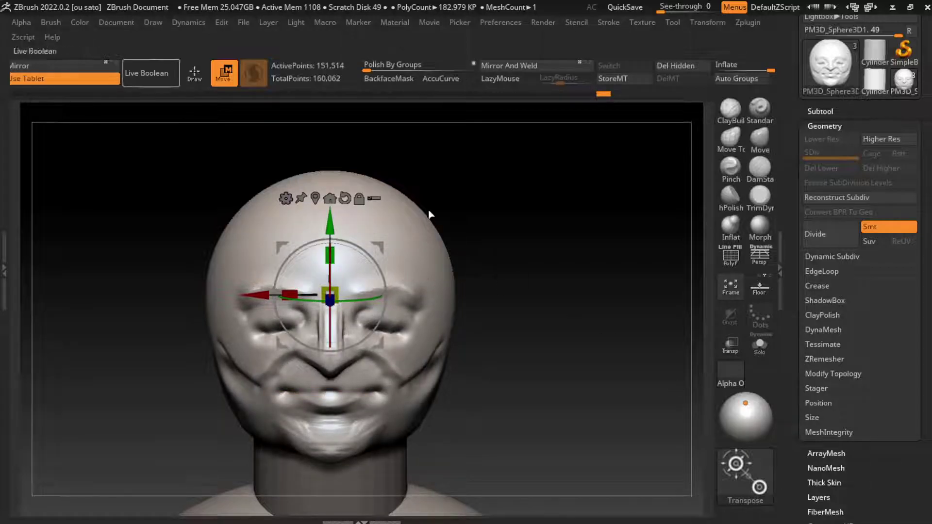
pyautogui.press('q')
pyautogui.keyDown('ctrl'); pyautogui.keyDown('shift'); pyautogui.click(530, 335); pyautogui.keyUp('shift'); pyautogui.keyUp('ctrl')
pyautogui.press('s')
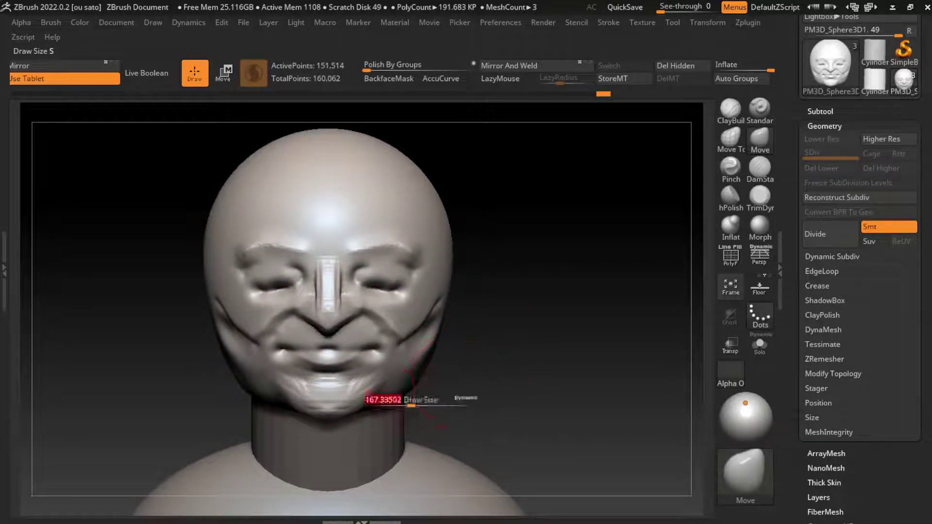
pyautogui.keyDown('ctrl'); pyautogui.keyDown('shift'); pyautogui.click(384, 403); pyautogui.keyUp('shift'); pyautogui.keyUp('ctrl')
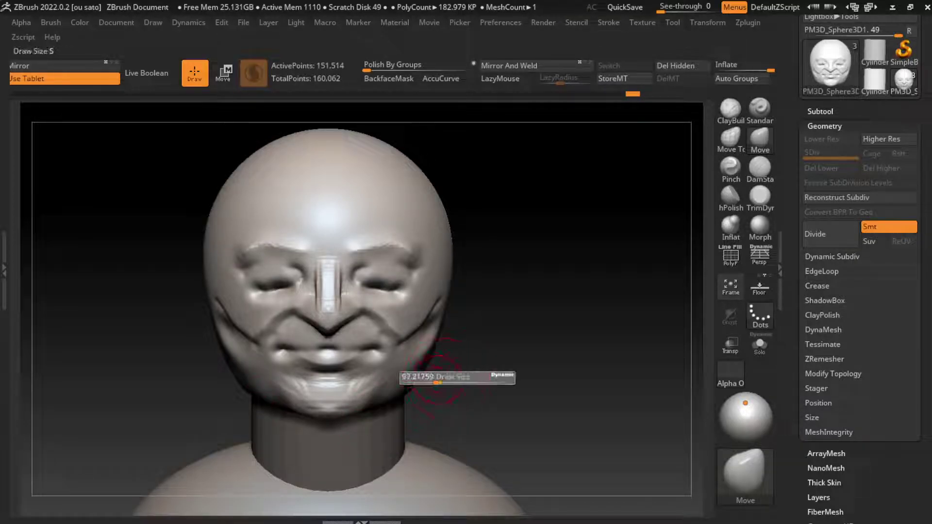
pyautogui.press('b')
pyautogui.press('c')
pyautogui.press('b')
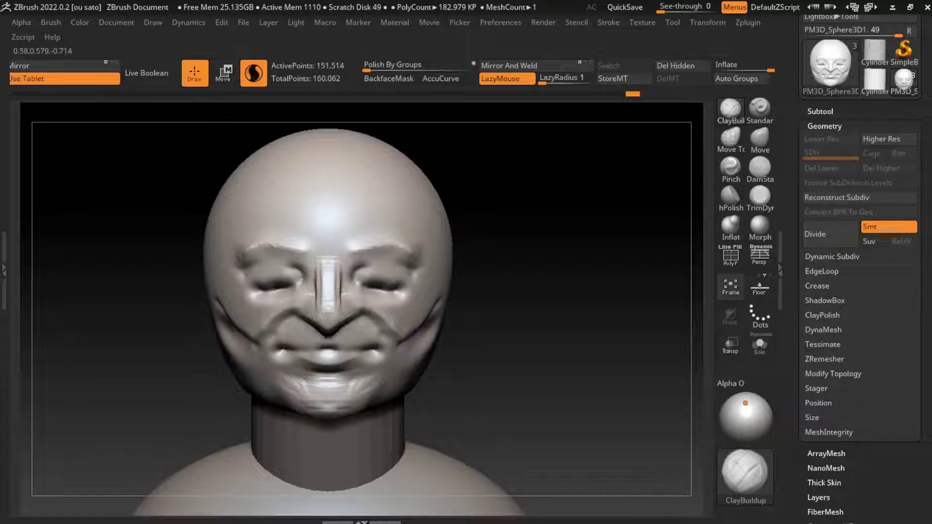
# Build up volume on the right cheek with several clay strokes.
pyautogui.moveTo(398, 335); pyautogui.dragTo(427, 296)
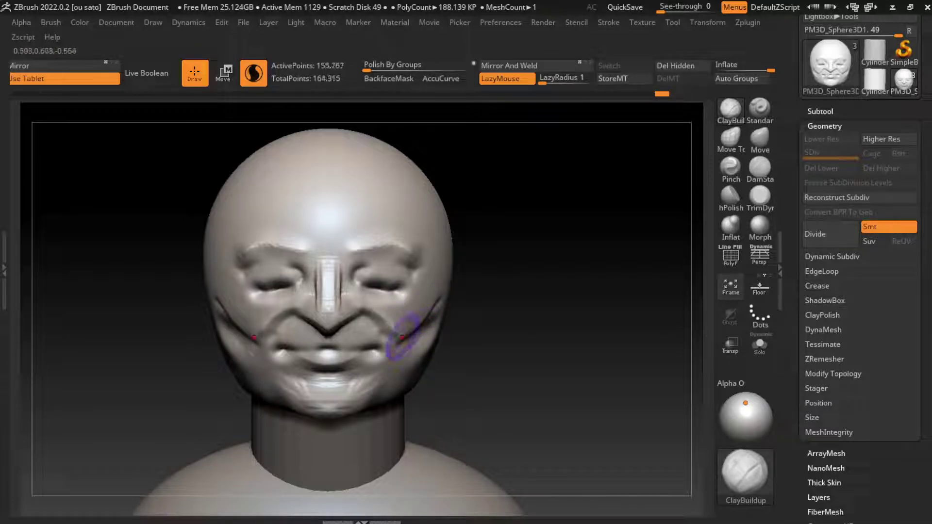
pyautogui.moveTo(403, 336); pyautogui.dragTo(426, 297)
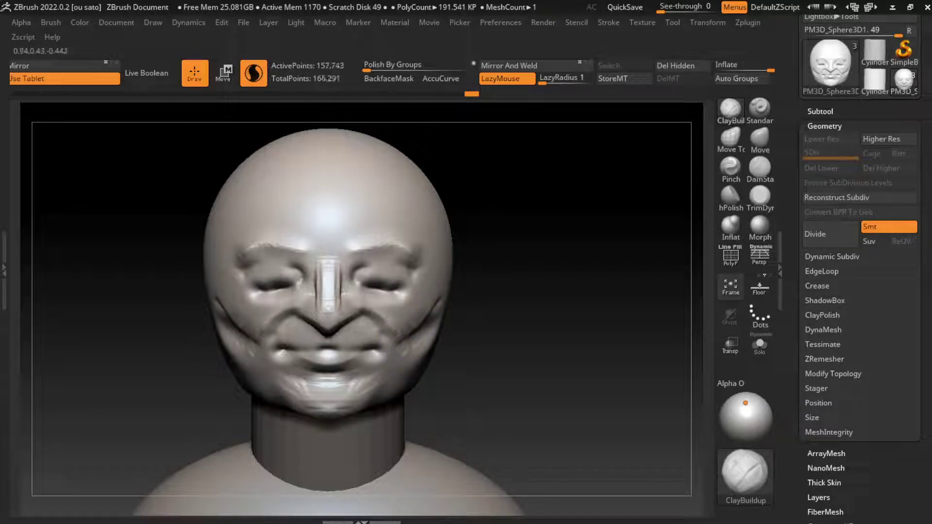
pyautogui.moveTo(407, 335); pyautogui.dragTo(449, 292)
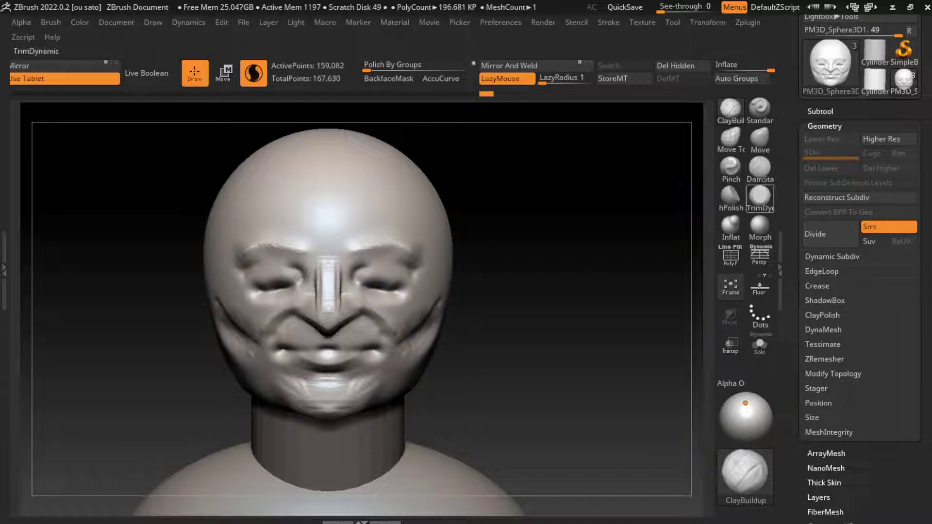
# With DamStandard, deepen the nose-to-mouth crease and the crease between eye and cheek.
pyautogui.click(760, 167)
pyautogui.press('s')
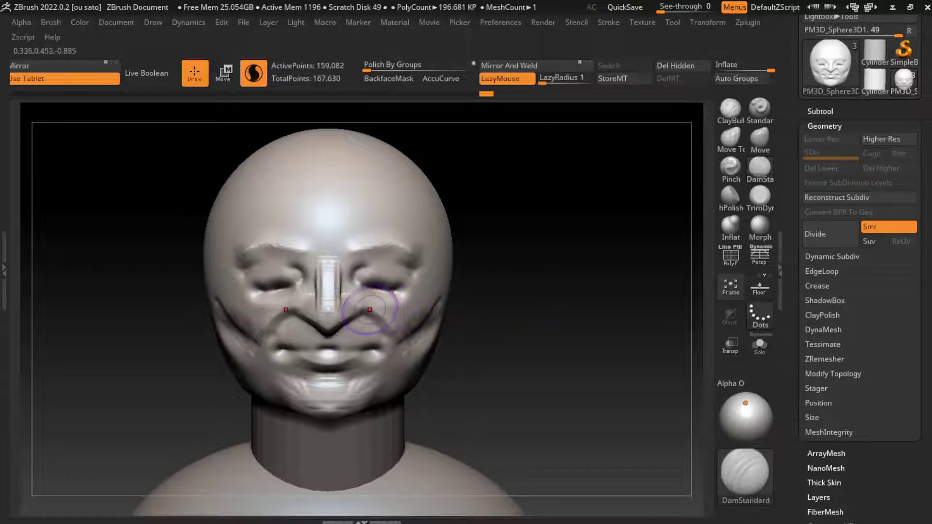
pyautogui.moveTo(372, 312); pyautogui.dragTo(373, 343)
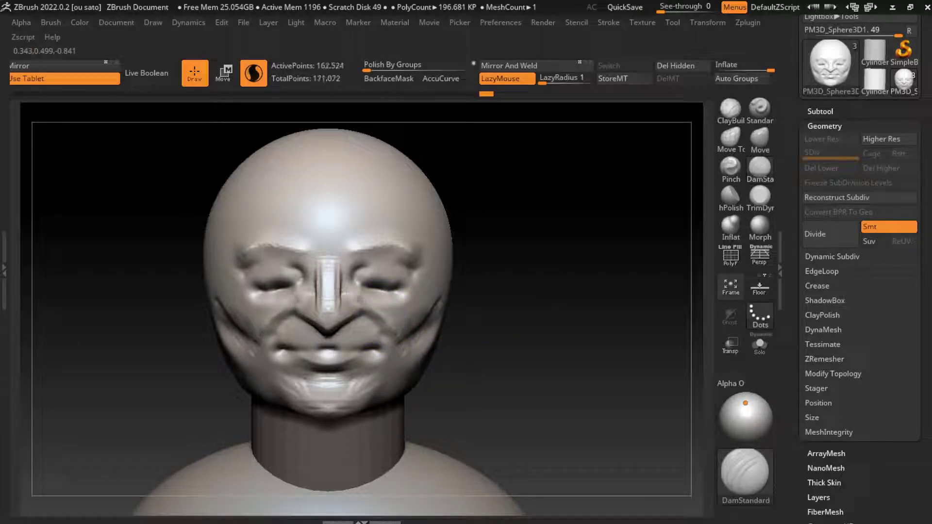
pyautogui.moveTo(360, 302)
pyautogui.mouseDown()
pyautogui.moveTo(377, 304)
pyautogui.moveTo(338, 313)
pyautogui.moveTo(412, 342)
pyautogui.moveTo(405, 348)
pyautogui.moveTo(412, 316)
pyautogui.moveTo(401, 353)
pyautogui.moveTo(369, 384)
pyautogui.moveTo(397, 343)
pyautogui.moveTo(405, 359)
pyautogui.moveTo(357, 393)
pyautogui.moveTo(402, 354)
pyautogui.moveTo(400, 374)
pyautogui.moveTo(400, 353)
pyautogui.moveTo(344, 407)
pyautogui.moveTo(272, 374)
pyautogui.moveTo(290, 403)
pyautogui.moveTo(284, 386)
pyautogui.mouseUp()
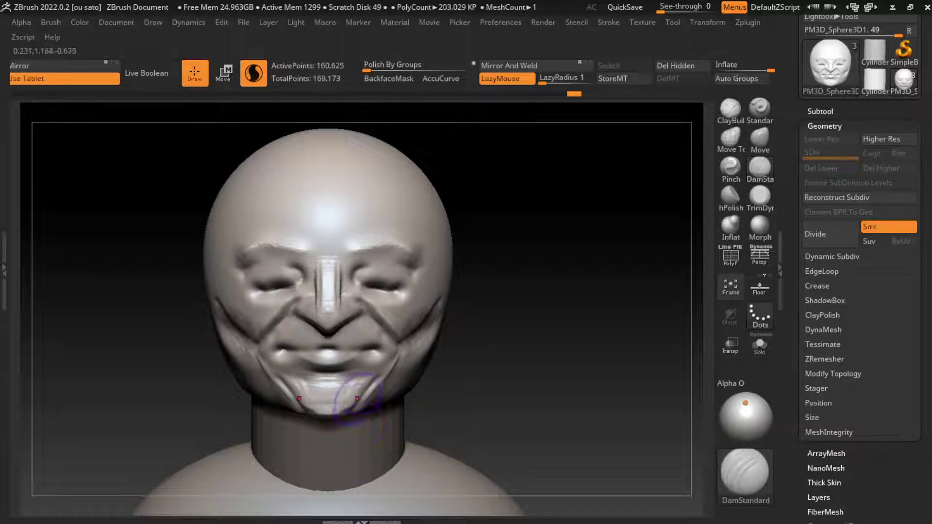
# Re-sculpt the chin, lower lip and mouth corners with a much smaller brush.
pyautogui.moveTo(357, 398)
pyautogui.mouseDown()
pyautogui.moveTo(361, 355)
pyautogui.moveTo(326, 363)
pyautogui.moveTo(354, 340)
pyautogui.moveTo(301, 356)
pyautogui.moveTo(318, 347)
pyautogui.moveTo(308, 359)
pyautogui.mouseUp()
pyautogui.press('s')
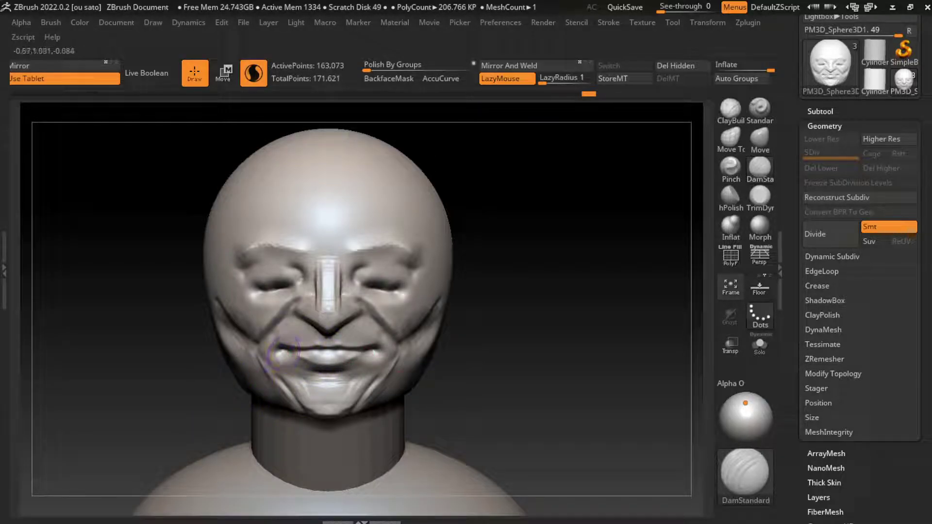
pyautogui.press('s')
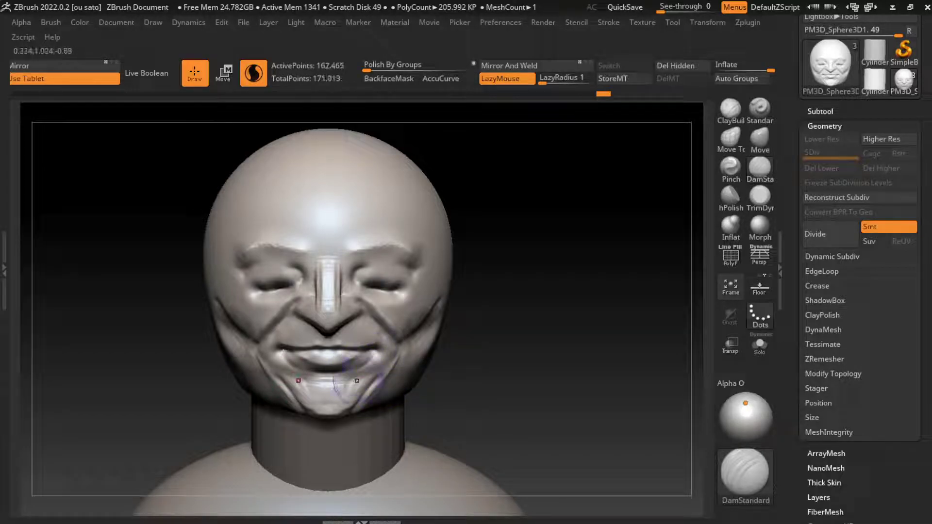
pyautogui.moveTo(359, 370)
pyautogui.mouseDown()
pyautogui.moveTo(377, 357)
pyautogui.moveTo(371, 362)
pyautogui.mouseUp()
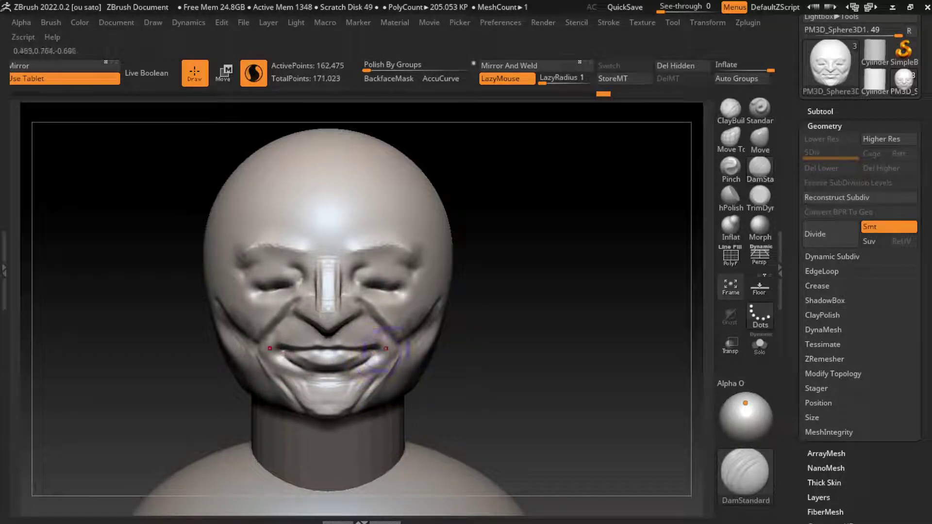
# Build up the lower mouth corners with ClayBuildup.
pyautogui.click(730, 108)
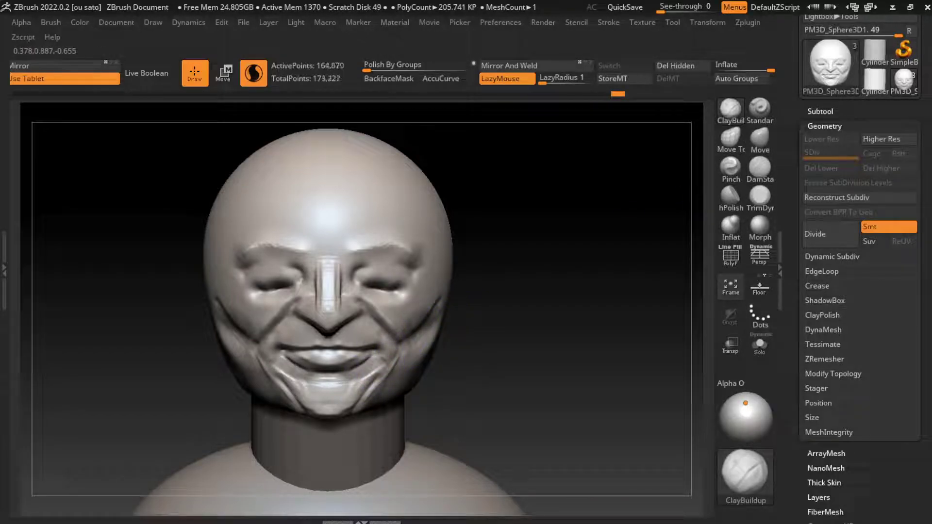
pyautogui.moveTo(381, 344); pyautogui.dragTo(358, 391)
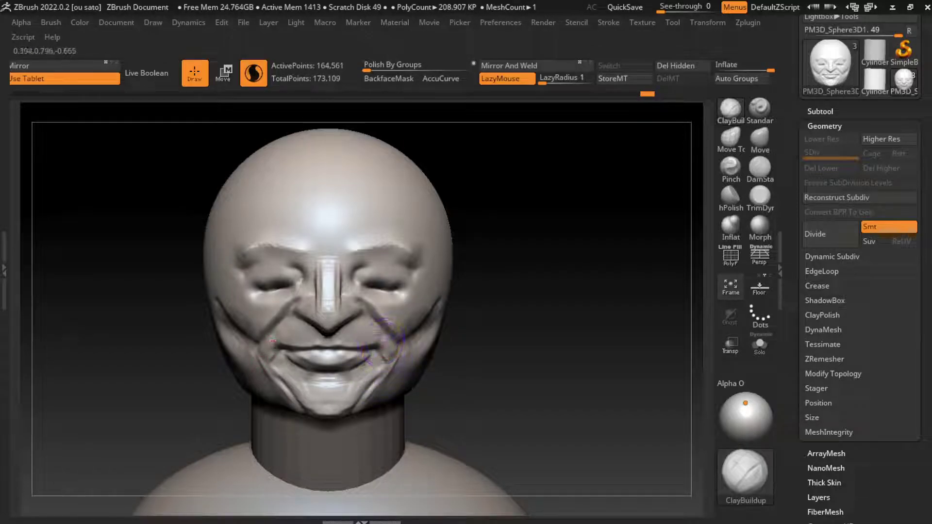
pyautogui.moveTo(381, 340); pyautogui.dragTo(367, 374)
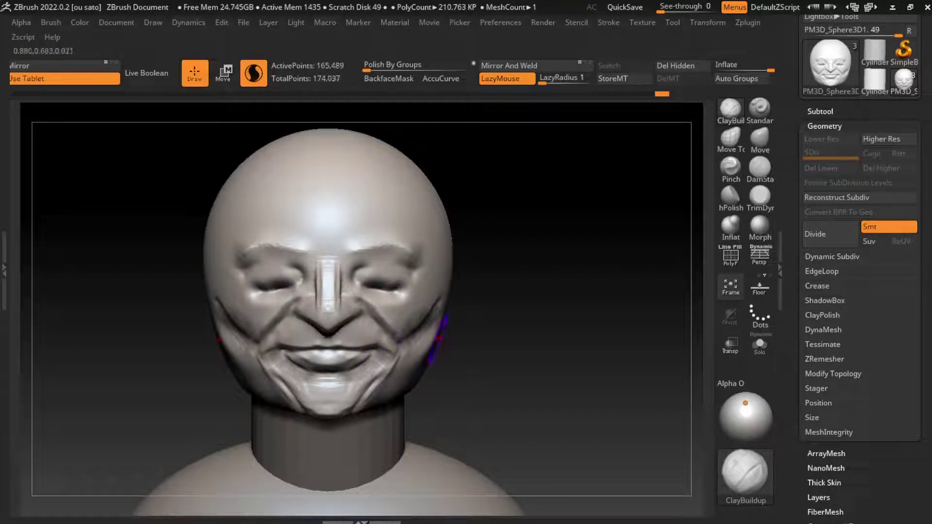
# With DamStandard, deepen the fold below the mouth corner and shape the cheek beside the nose.
pyautogui.press('b')
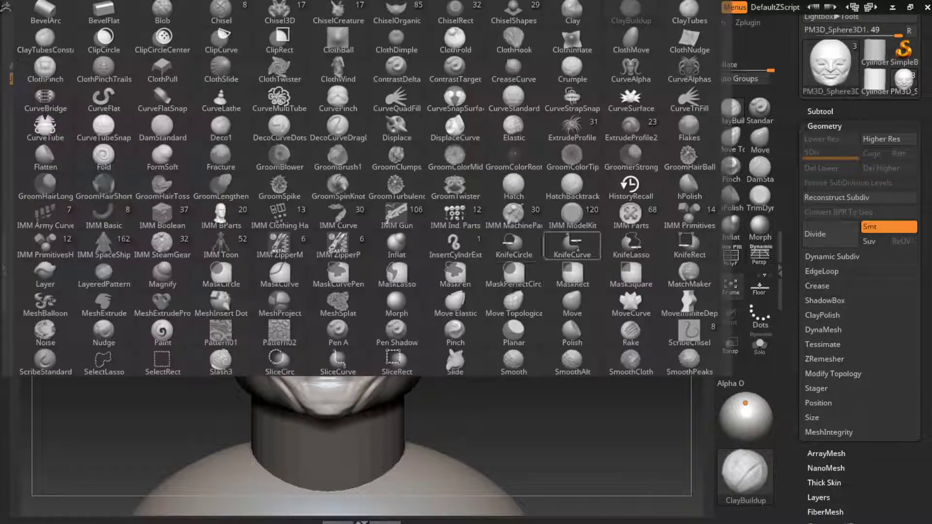
pyautogui.press('d')
pyautogui.press('s')
pyautogui.moveTo(392, 352); pyautogui.dragTo(377, 375)
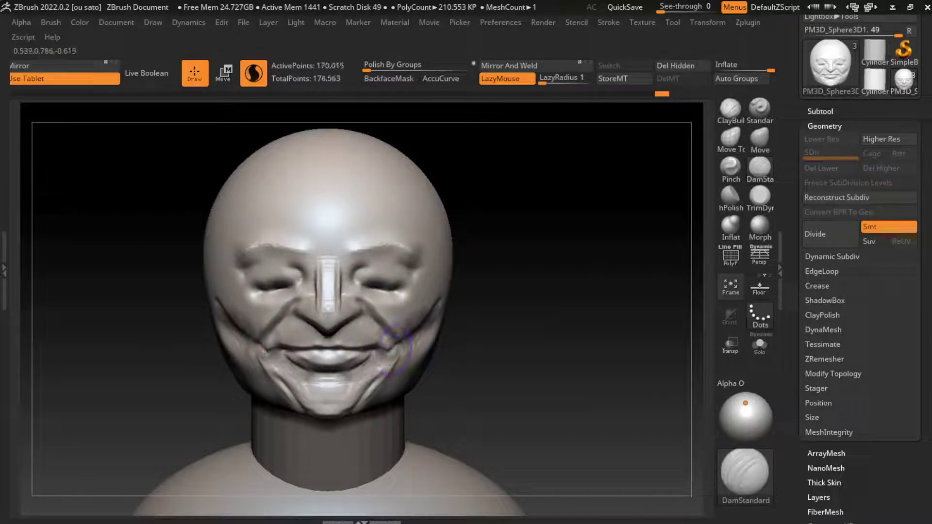
pyautogui.moveTo(384, 233); pyautogui.dragTo(355, 302)
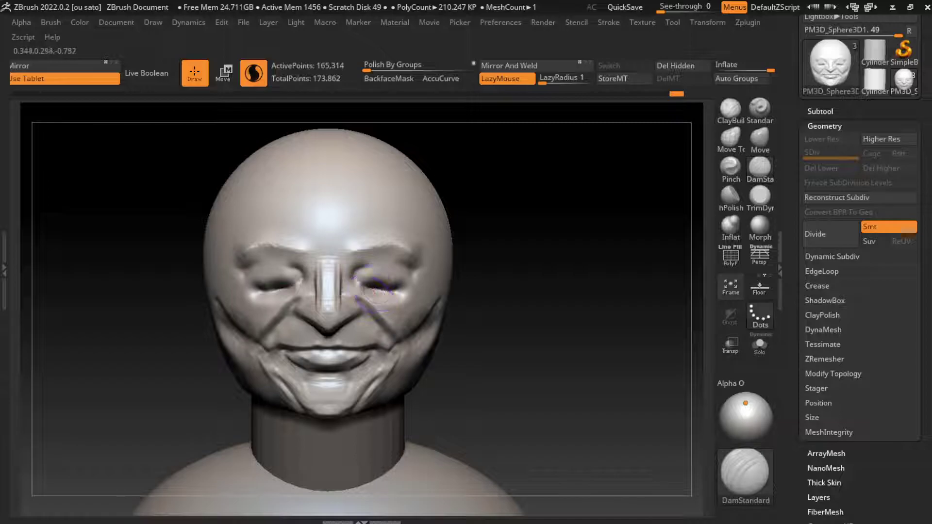
pyautogui.moveTo(385, 246); pyautogui.dragTo(357, 296)
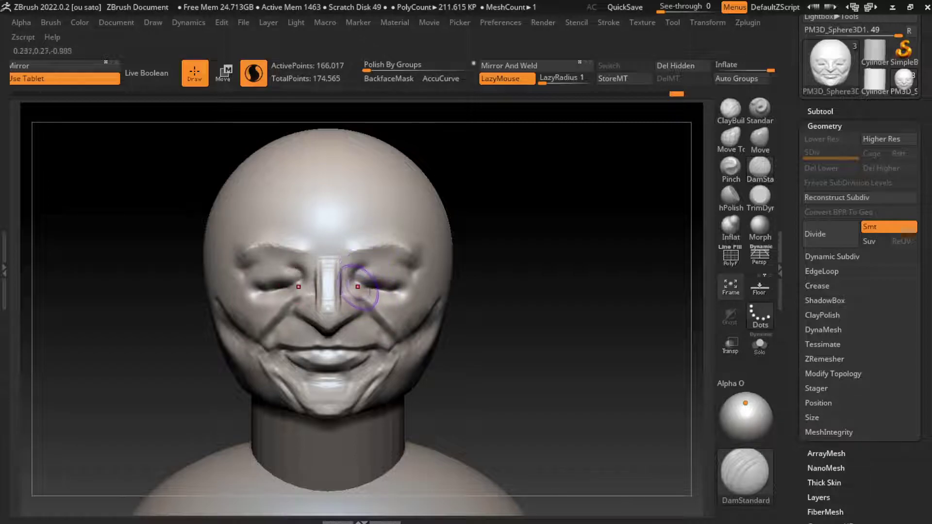
# Build up the nose bridge with ClayBuildup.
pyautogui.click(730, 107)
pyautogui.moveTo(335, 253); pyautogui.dragTo(340, 306)
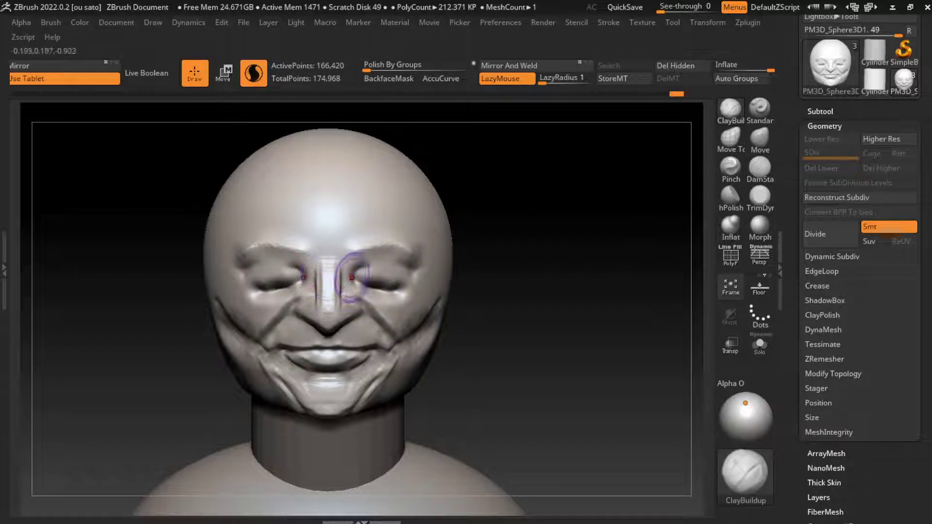
pyautogui.moveTo(342, 254); pyautogui.dragTo(346, 294)
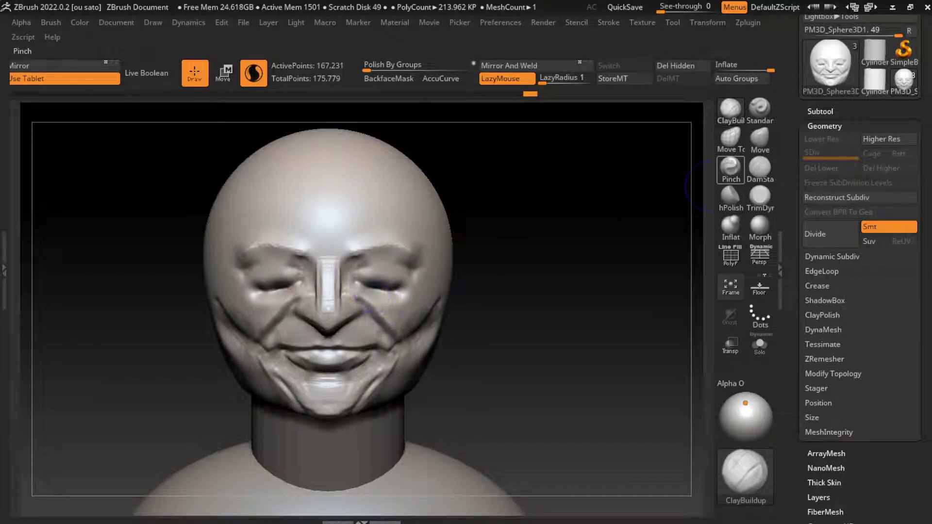
# Carve creases along the nose bridge, cheek and under the right eye with a smaller DamStandard.
pyautogui.click(760, 168)
pyautogui.moveTo(339, 245); pyautogui.dragTo(343, 299)
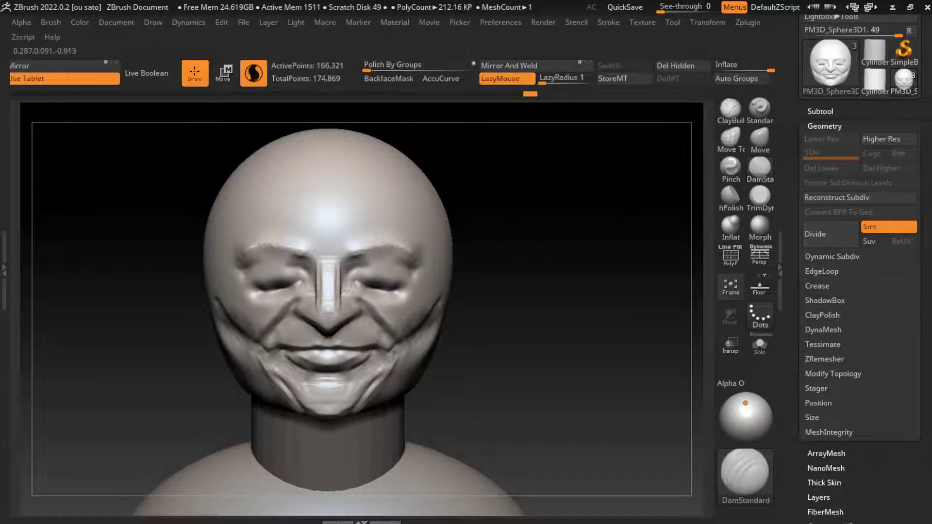
pyautogui.moveTo(360, 262); pyautogui.dragTo(369, 291)
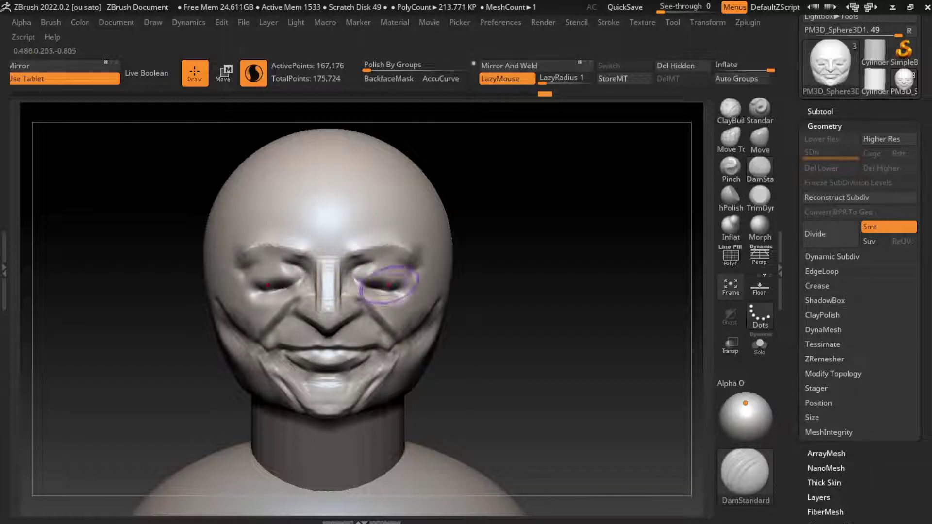
pyautogui.press('s')
pyautogui.moveTo(482, 275); pyautogui.dragTo(461, 275)
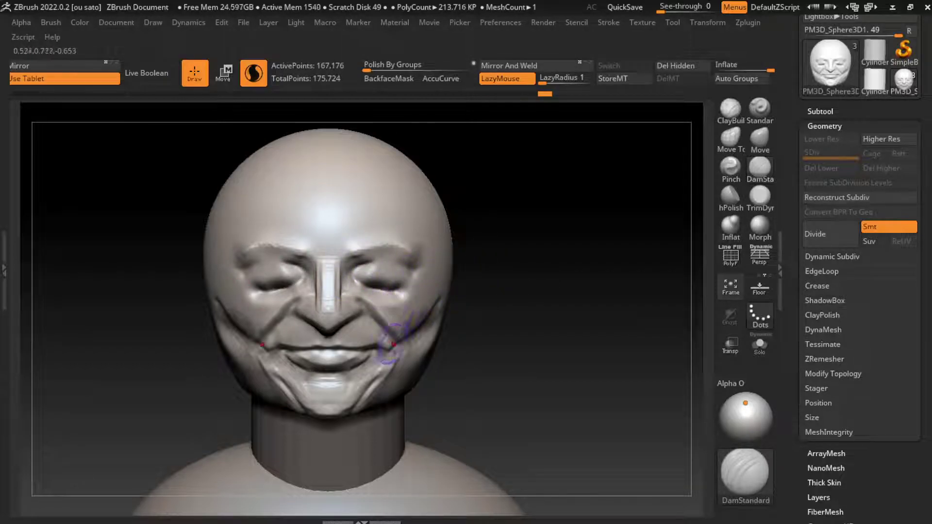
pyautogui.moveTo(381, 307); pyautogui.dragTo(360, 304)
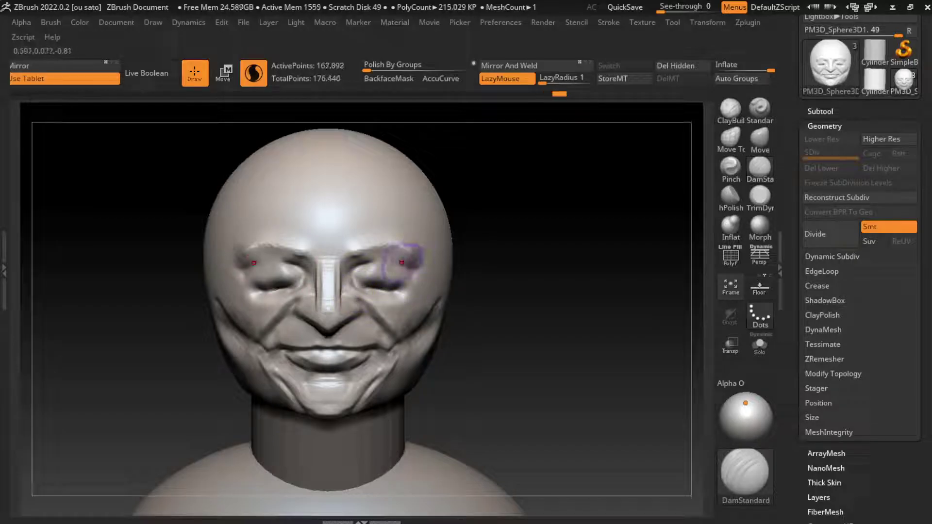
# Zoom in and carve and deepen mirrored eyelid creases on both eyes.
pyautogui.keyDown('ctrl'); pyautogui.moveTo(373, 280); pyautogui.dragTo(505, 277, button='right'); pyautogui.keyUp('ctrl')
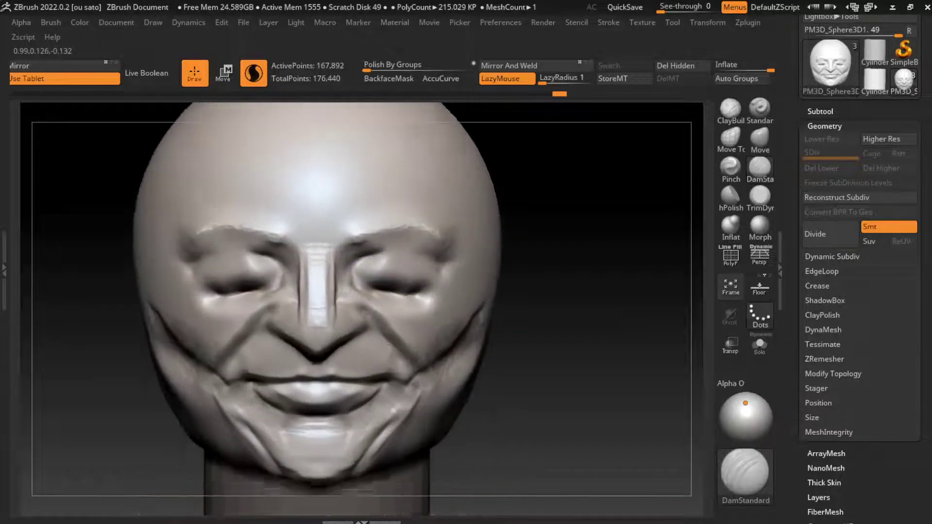
pyautogui.press('s')
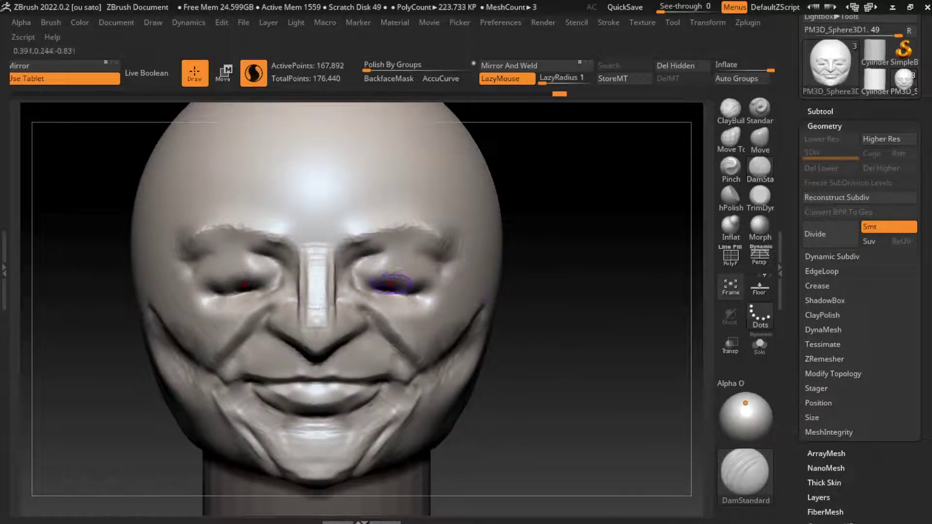
pyautogui.moveTo(369, 277)
pyautogui.mouseDown()
pyautogui.moveTo(418, 274)
pyautogui.moveTo(408, 272)
pyautogui.mouseUp()
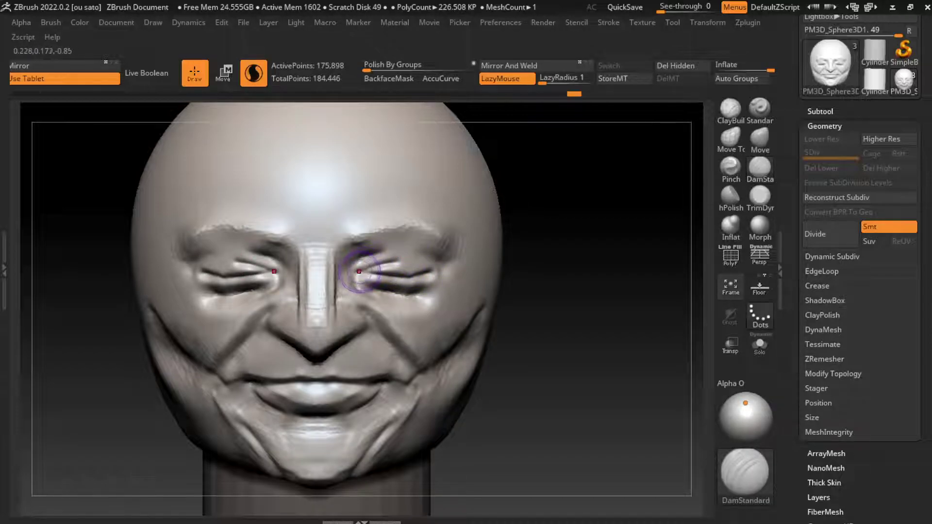
pyautogui.moveTo(360, 271); pyautogui.dragTo(386, 255)
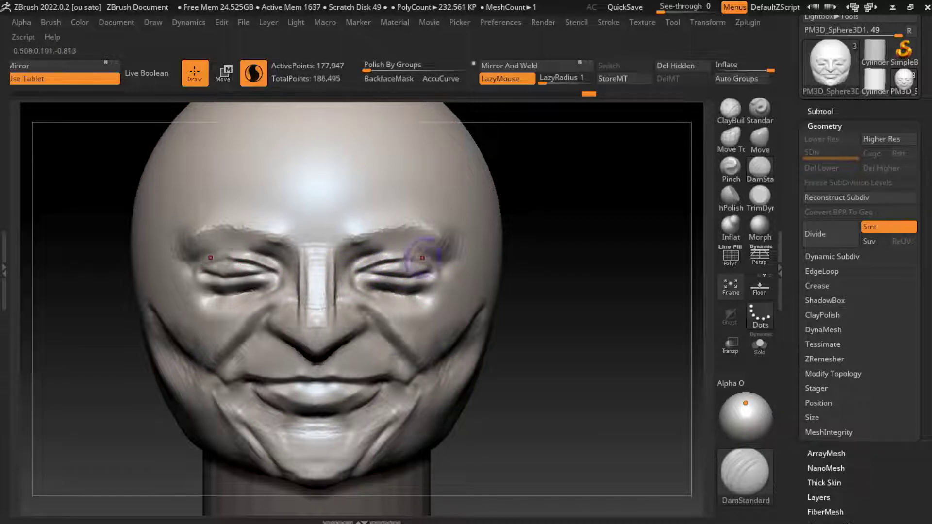
pyautogui.moveTo(418, 272)
pyautogui.mouseDown()
pyautogui.moveTo(405, 248)
pyautogui.moveTo(395, 259)
pyautogui.moveTo(427, 272)
pyautogui.moveTo(413, 273)
pyautogui.mouseUp()
# Undo and redo the last eye stroke, then build up the right eyelid slightly with ClayBuildup.
pyautogui.click(730, 107)
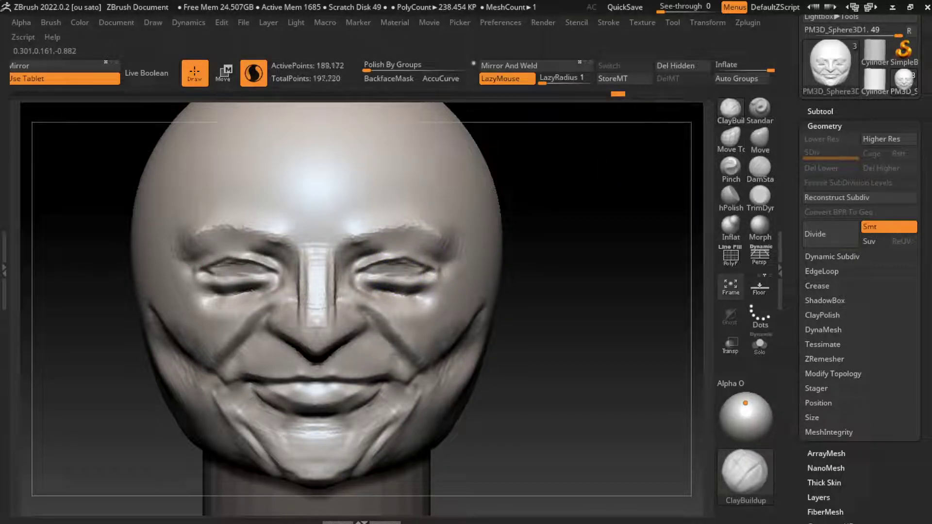
pyautogui.hotkey('ctrl', 'z')
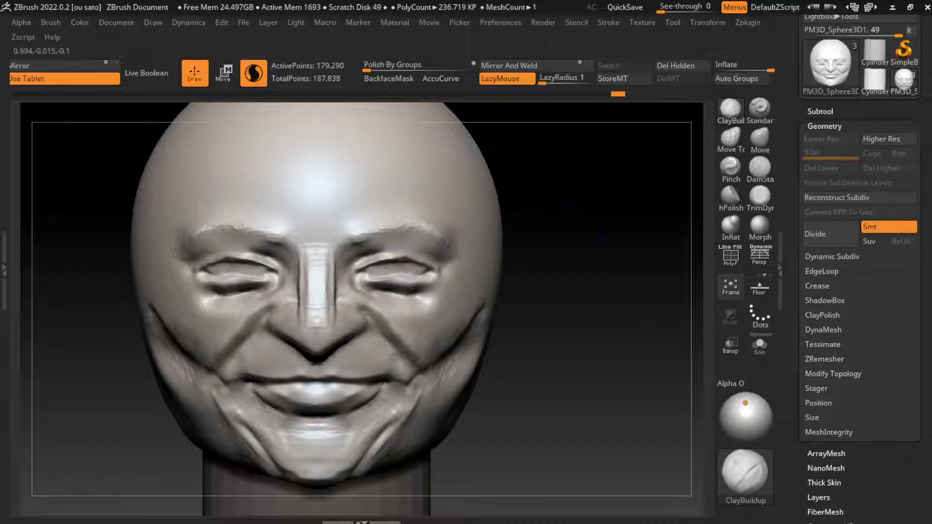
pyautogui.click(760, 168)
pyautogui.hotkey('ctrl', 'shift', 'z')
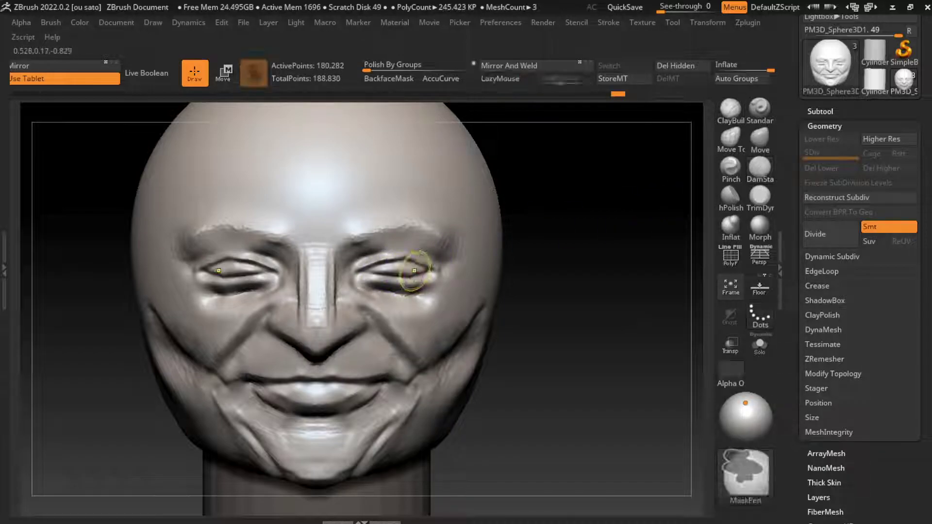
pyautogui.hotkey('ctrl', 'shift', 'z')
pyautogui.press('b')
pyautogui.press('c')
pyautogui.press('b')
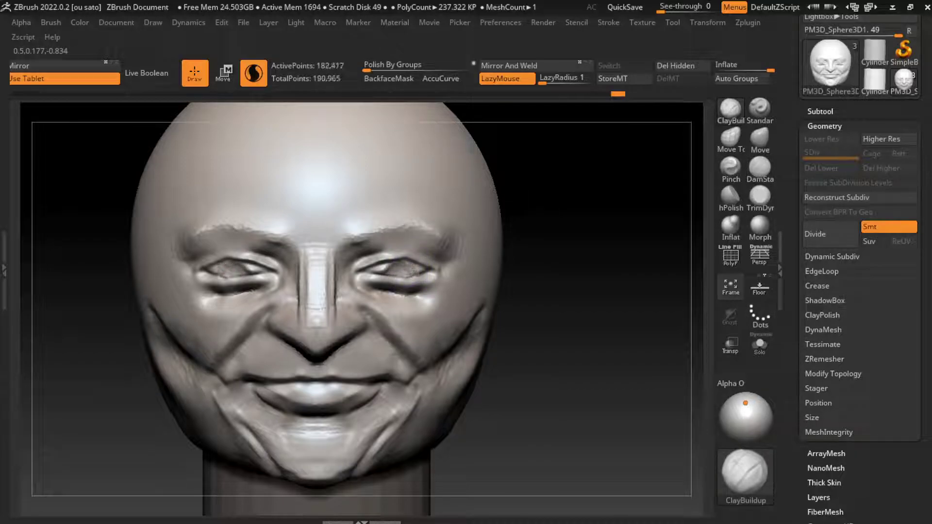
pyautogui.press('s')
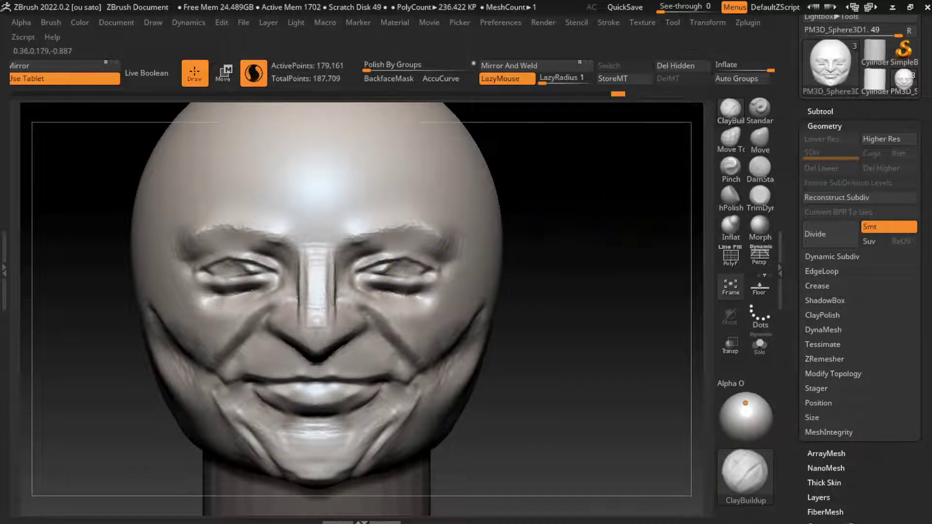
pyautogui.moveTo(387, 269); pyautogui.dragTo(394, 270)
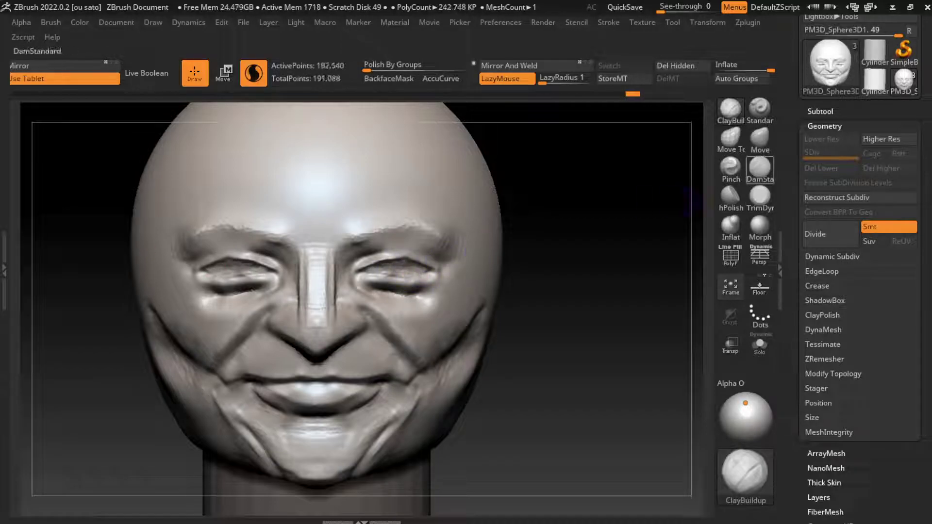
# Carve eyelid lines along both eyes with DamStandard and refine the inner eye corners.
pyautogui.click(760, 168)
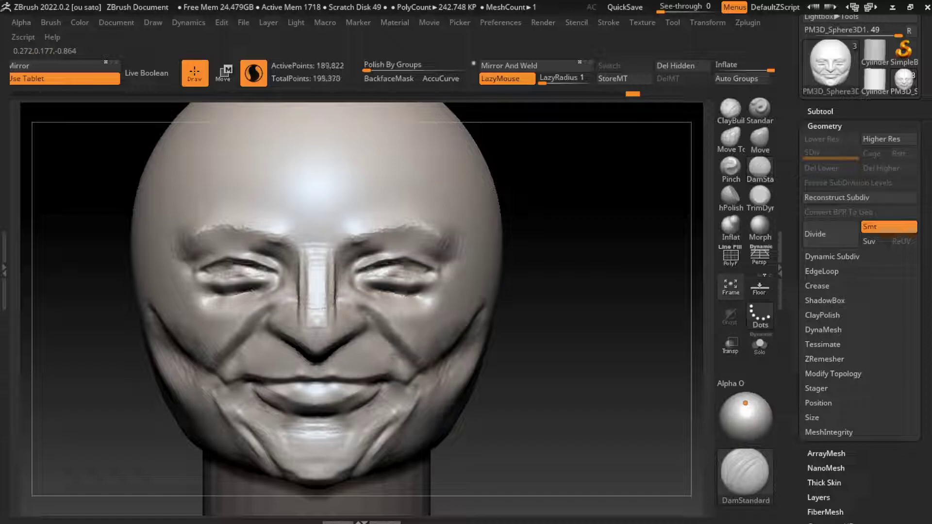
pyautogui.moveTo(367, 270); pyautogui.dragTo(439, 272)
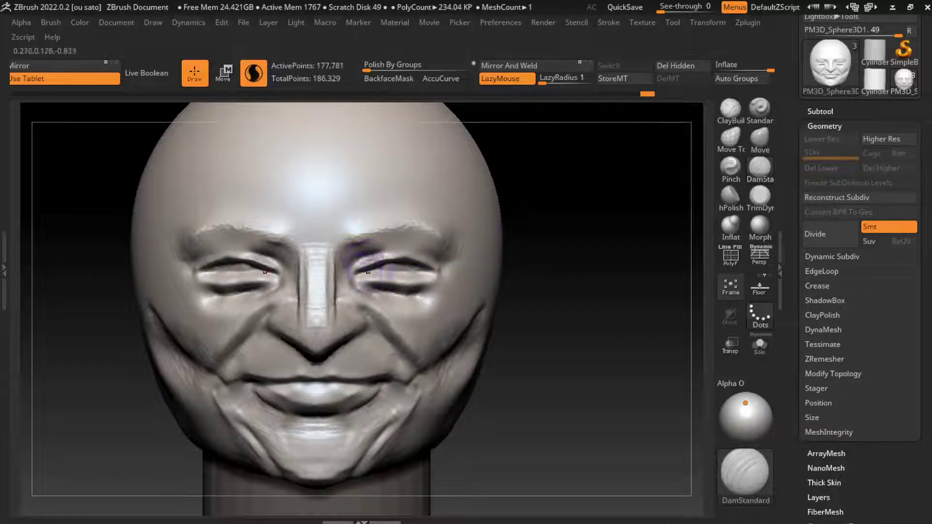
pyautogui.moveTo(367, 272); pyautogui.dragTo(381, 270)
pyautogui.moveTo(632, 272)
pyautogui.mouseDown()
pyautogui.moveTo(563, 260)
pyautogui.moveTo(602, 243)
pyautogui.moveTo(636, 271)
pyautogui.mouseUp()
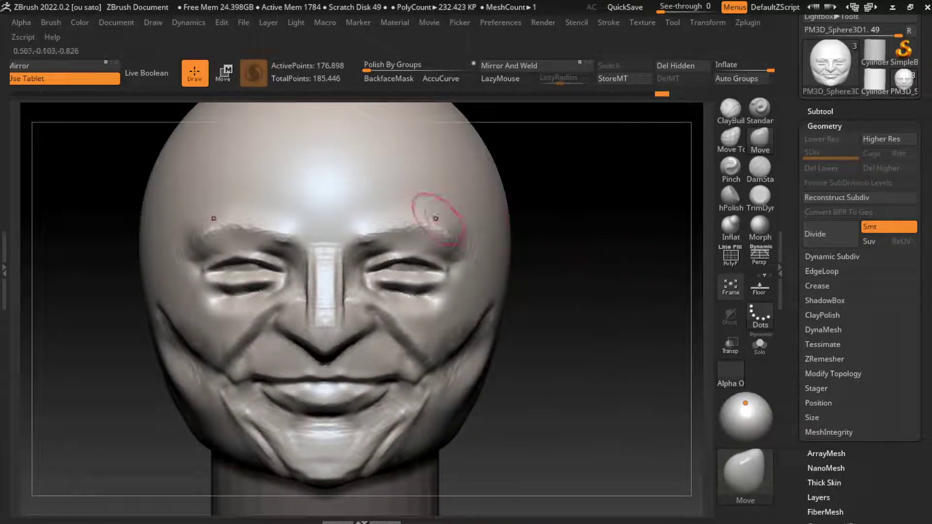
# Select ClayBuildup from the Brush palette and turn the head to view the nose from below.
pyautogui.press('b')
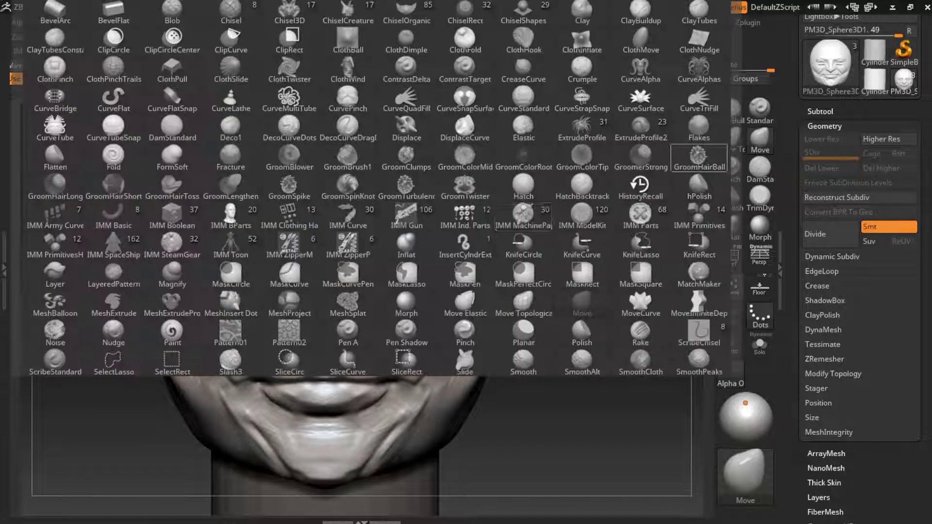
pyautogui.press('m')
pyautogui.press('v')
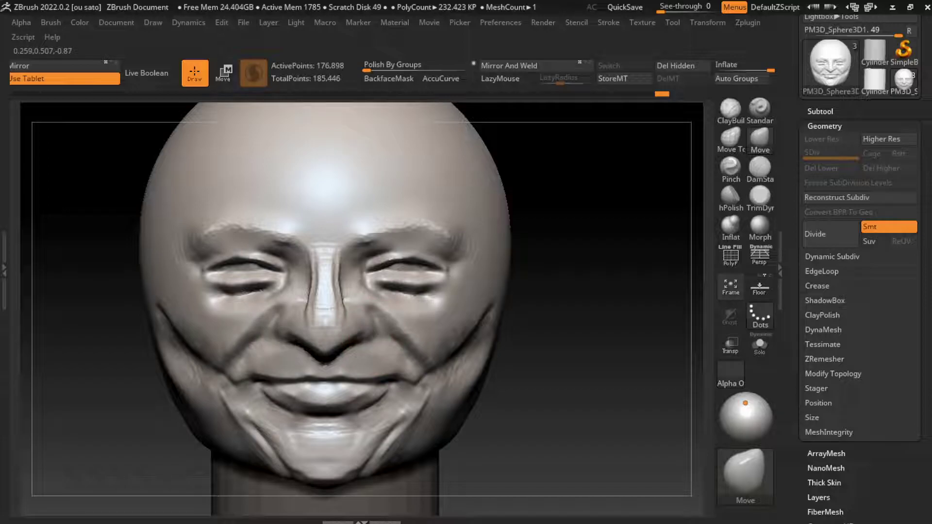
pyautogui.click(730, 112)
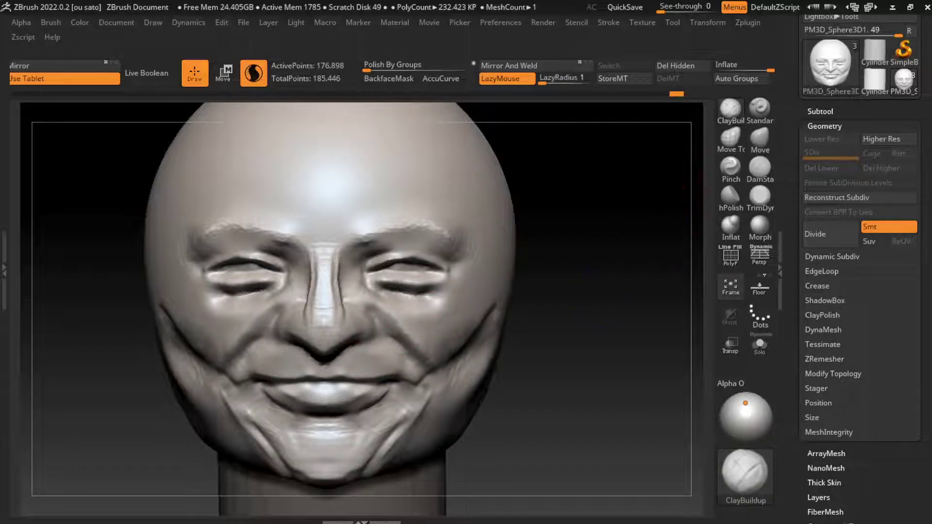
pyautogui.moveTo(670, 296); pyautogui.dragTo(498, 301)
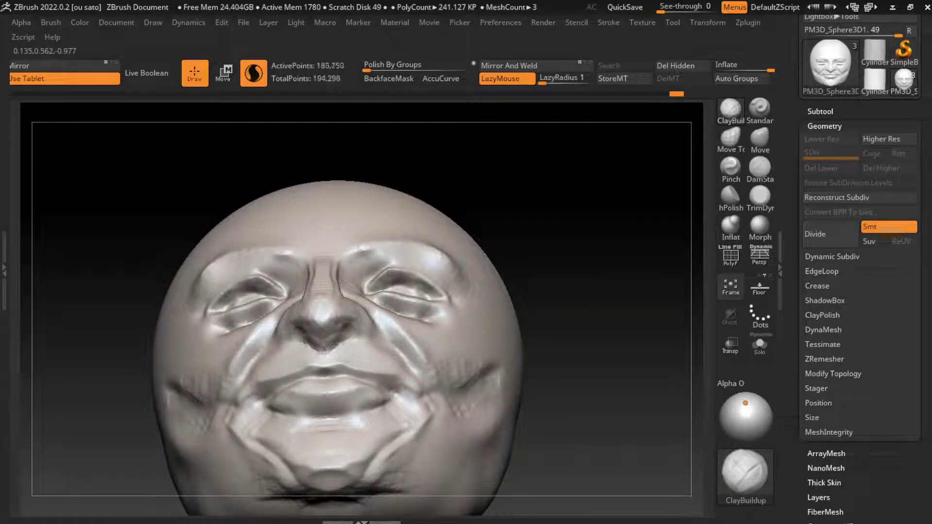
pyautogui.moveTo(356, 336)
pyautogui.mouseDown(button='right')
pyautogui.moveTo(372, 311)
pyautogui.moveTo(561, 267)
pyautogui.mouseUp(button='right')
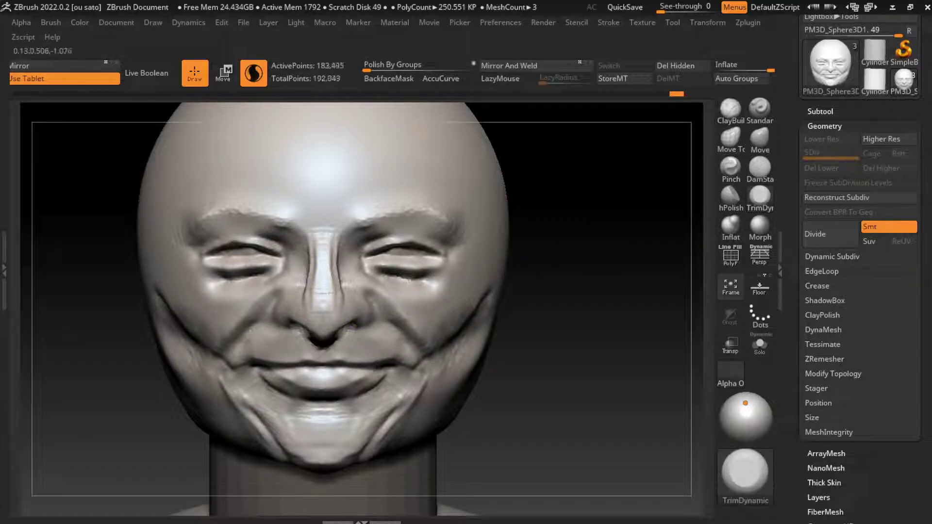
# Resize the brush and shape the side of the left nostril.
pyautogui.press('s')
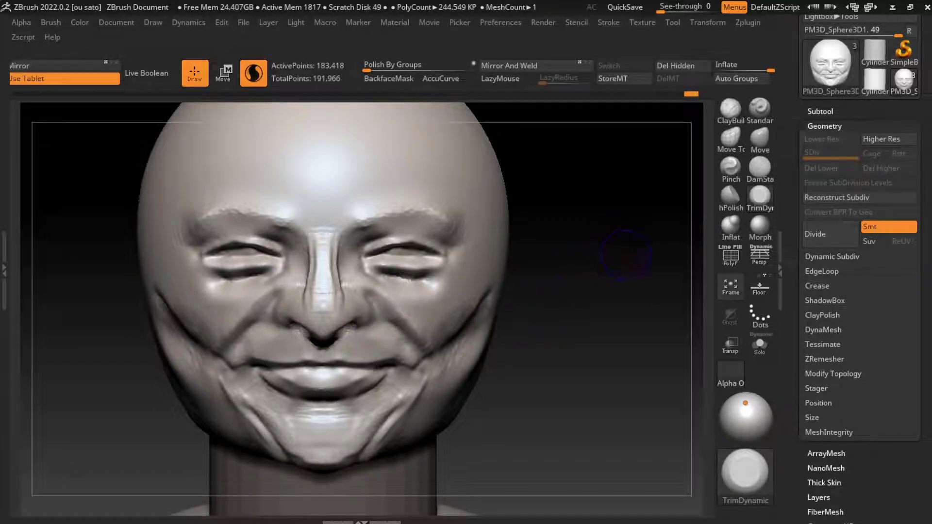
pyautogui.moveTo(300, 308); pyautogui.dragTo(297, 334)
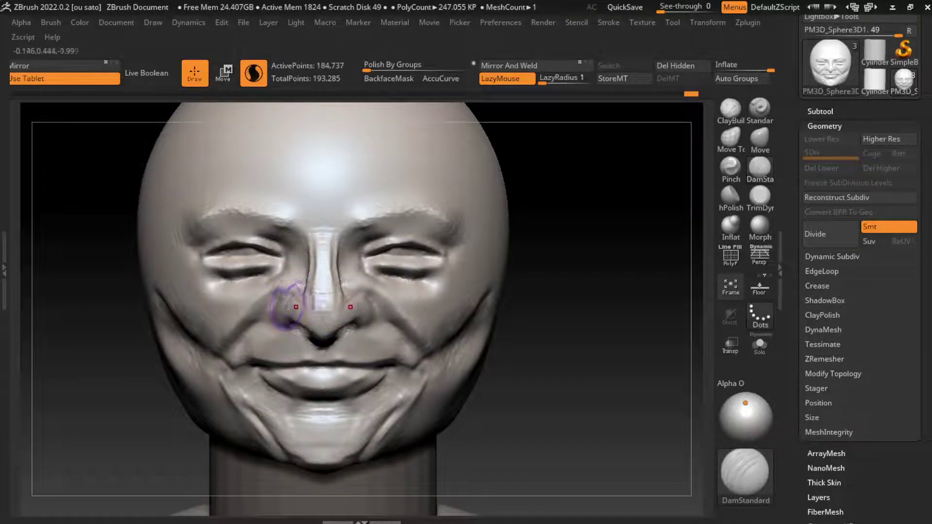
pyautogui.moveTo(294, 302)
pyautogui.mouseDown()
pyautogui.moveTo(304, 307)
pyautogui.moveTo(291, 292)
pyautogui.moveTo(335, 310)
pyautogui.mouseUp()
# With ClayBuildup, build up the nose sides, bridge and the cheek area beside the bridge.
pyautogui.press('b')
pyautogui.press('c')
pyautogui.press('b')
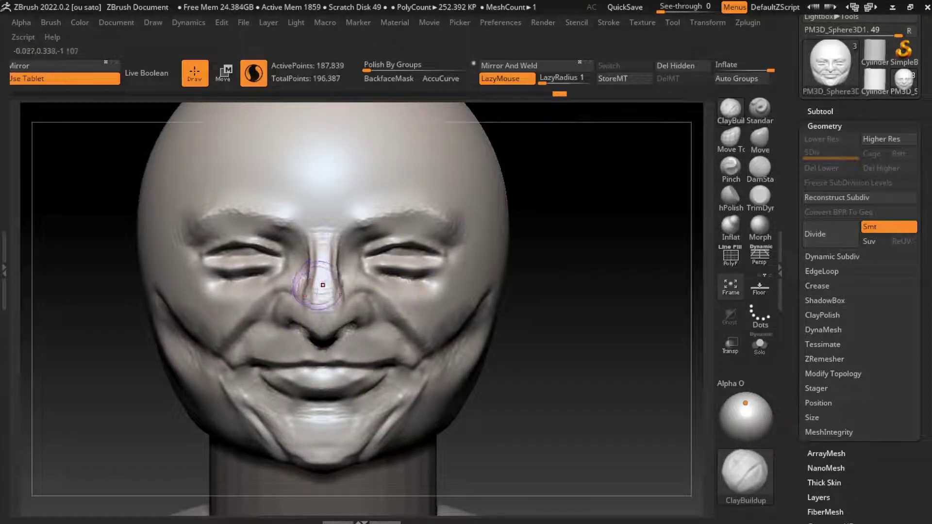
pyautogui.moveTo(321, 267)
pyautogui.mouseDown()
pyautogui.moveTo(301, 306)
pyautogui.moveTo(318, 335)
pyautogui.mouseUp()
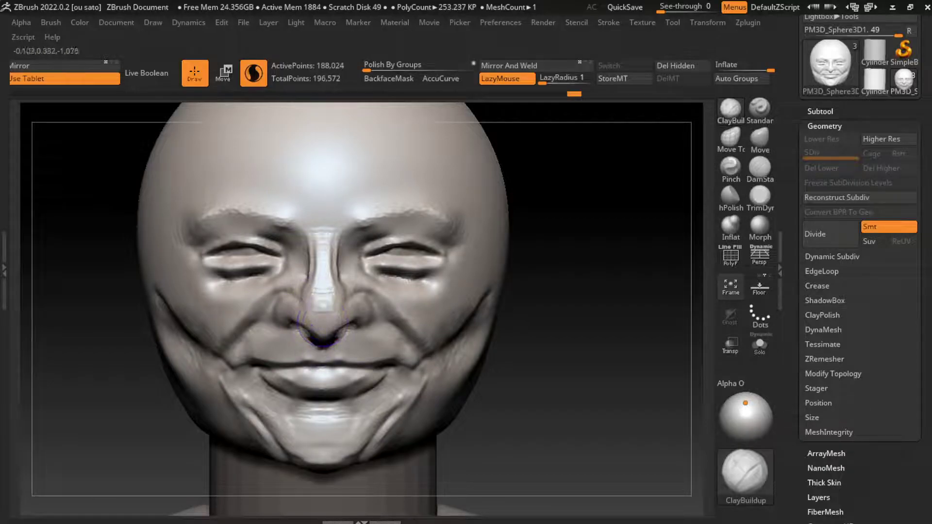
pyautogui.moveTo(293, 281)
pyautogui.mouseDown()
pyautogui.moveTo(335, 325)
pyautogui.moveTo(311, 376)
pyautogui.moveTo(335, 330)
pyautogui.moveTo(330, 305)
pyautogui.mouseUp()
pyautogui.moveTo(301, 262)
pyautogui.mouseDown()
pyautogui.moveTo(335, 311)
pyautogui.moveTo(339, 272)
pyautogui.mouseUp()
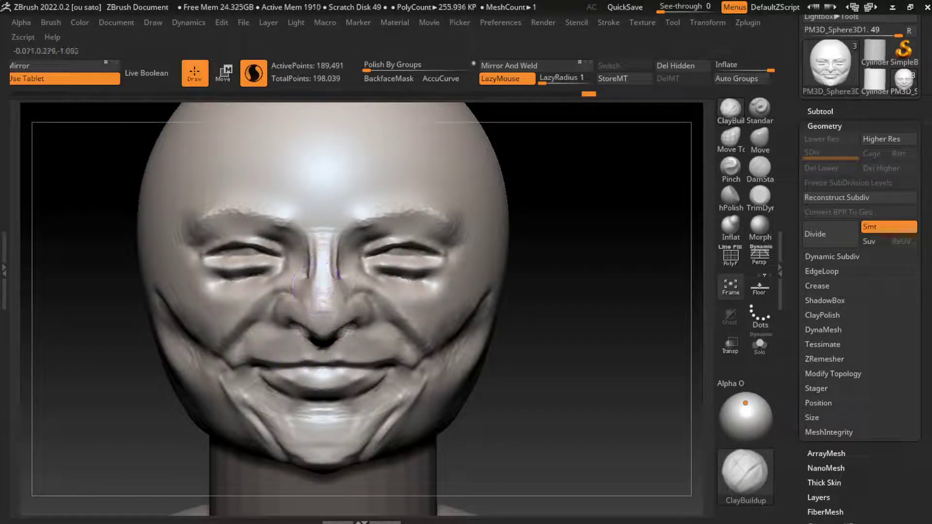
pyautogui.moveTo(347, 226)
pyautogui.mouseDown()
pyautogui.moveTo(330, 277)
pyautogui.moveTo(361, 287)
pyautogui.mouseUp()
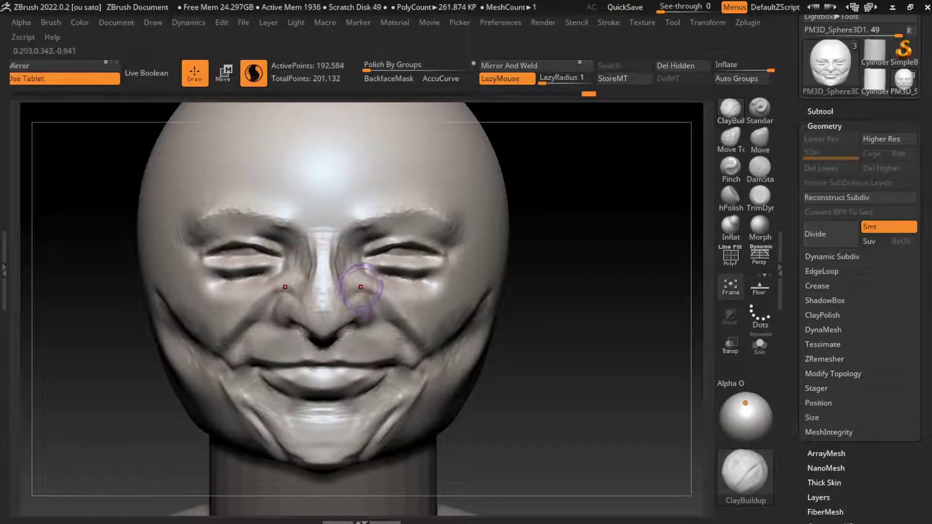
pyautogui.moveTo(359, 251)
pyautogui.mouseDown()
pyautogui.moveTo(375, 284)
pyautogui.moveTo(340, 255)
pyautogui.mouseUp()
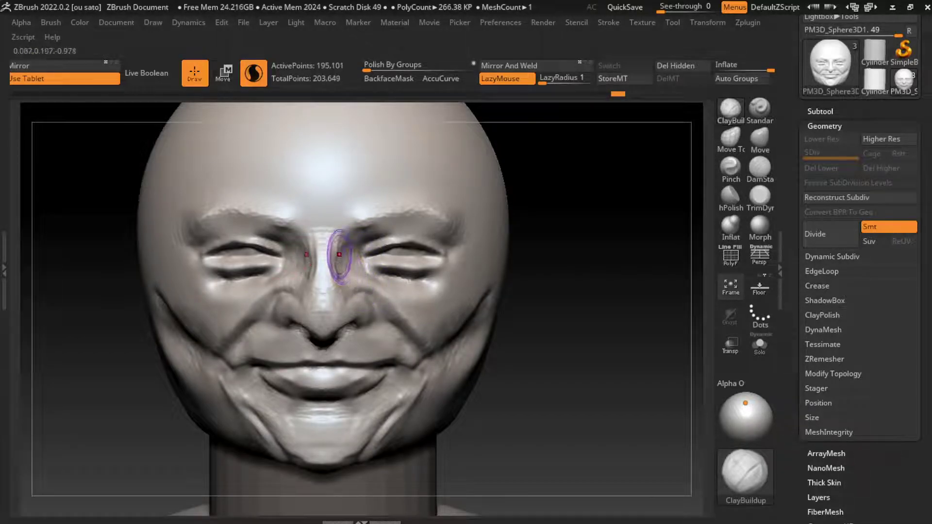
# With DamStandard, carve a nose-side crease and deepen the frown creases between the brows.
pyautogui.press('b')
pyautogui.press('d')
pyautogui.press('s')
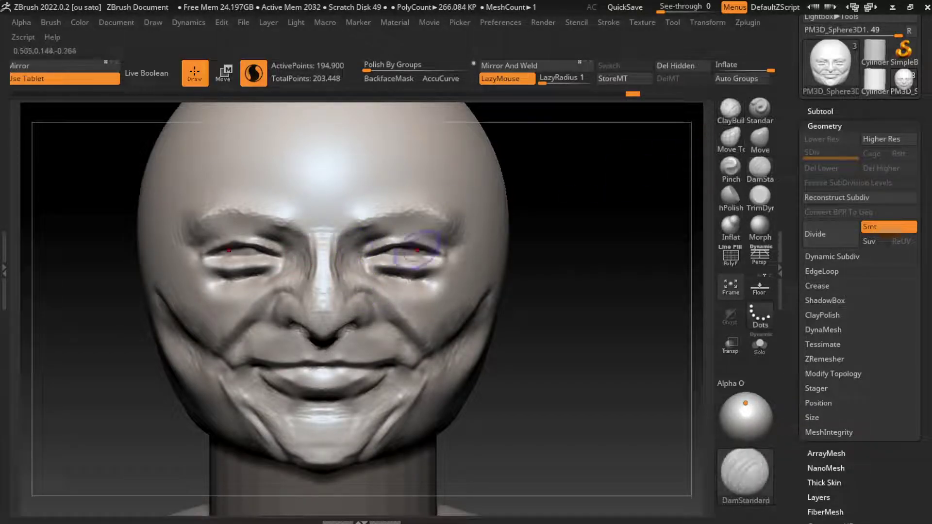
pyautogui.moveTo(347, 245); pyautogui.dragTo(359, 292)
pyautogui.click(357, 260)
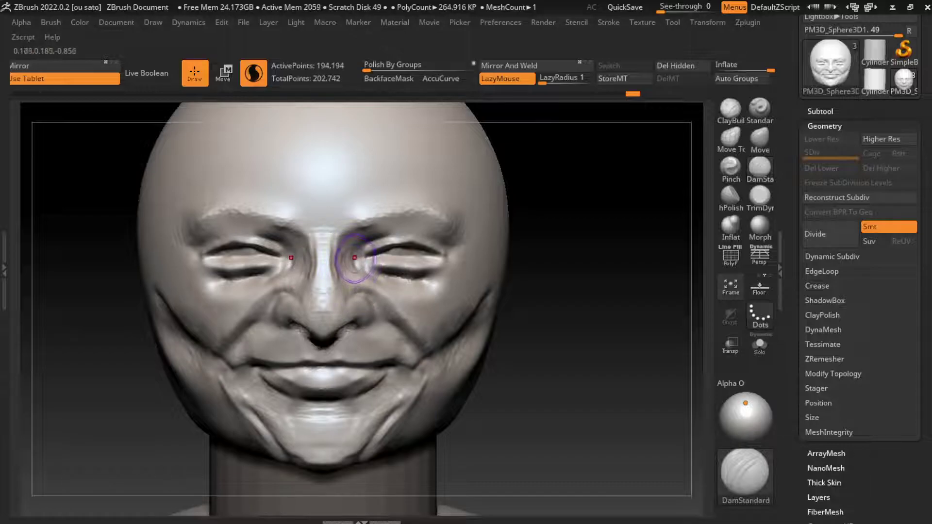
pyautogui.moveTo(343, 194); pyautogui.dragTo(344, 236)
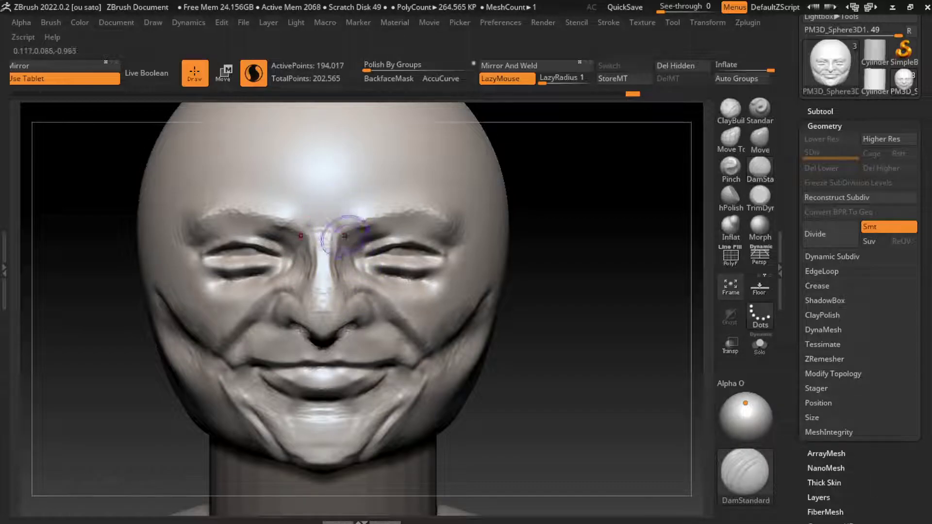
pyautogui.moveTo(336, 177); pyautogui.dragTo(337, 231)
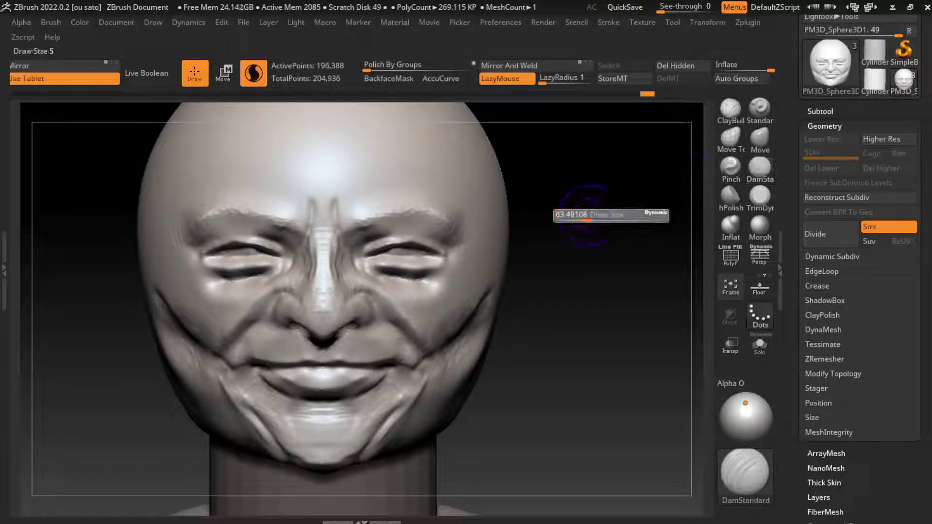
# Carve a crease along the right brow and extend the outer brow toward the temple.
pyautogui.moveTo(607, 216); pyautogui.dragTo(626, 216)
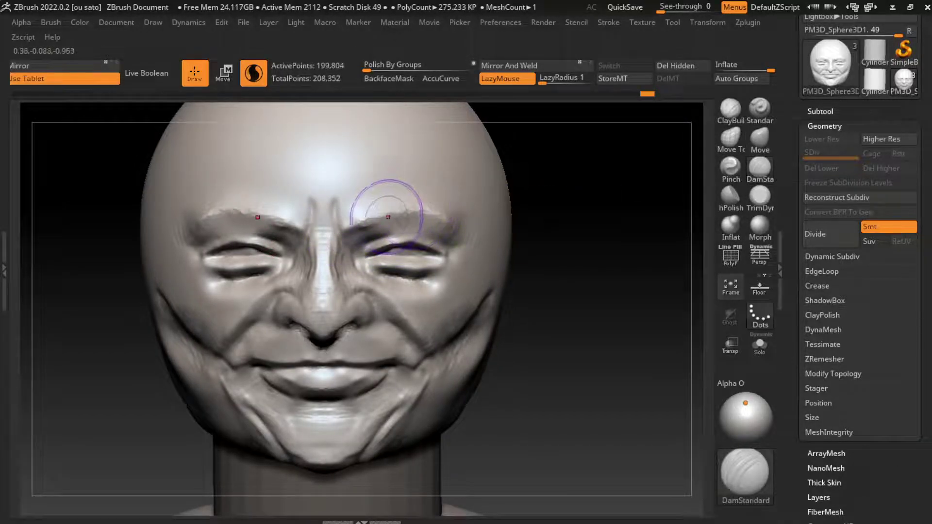
pyautogui.moveTo(399, 212); pyautogui.dragTo(330, 228)
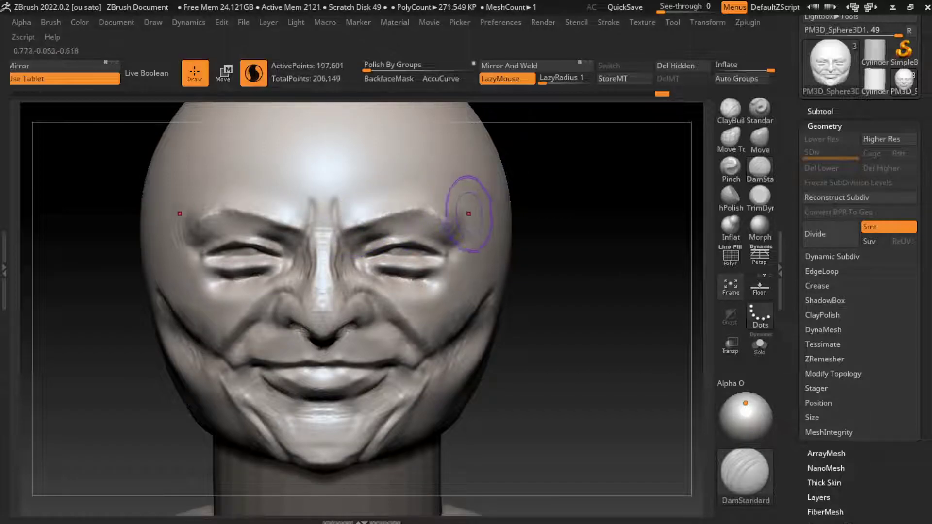
pyautogui.moveTo(468, 197); pyautogui.dragTo(427, 209)
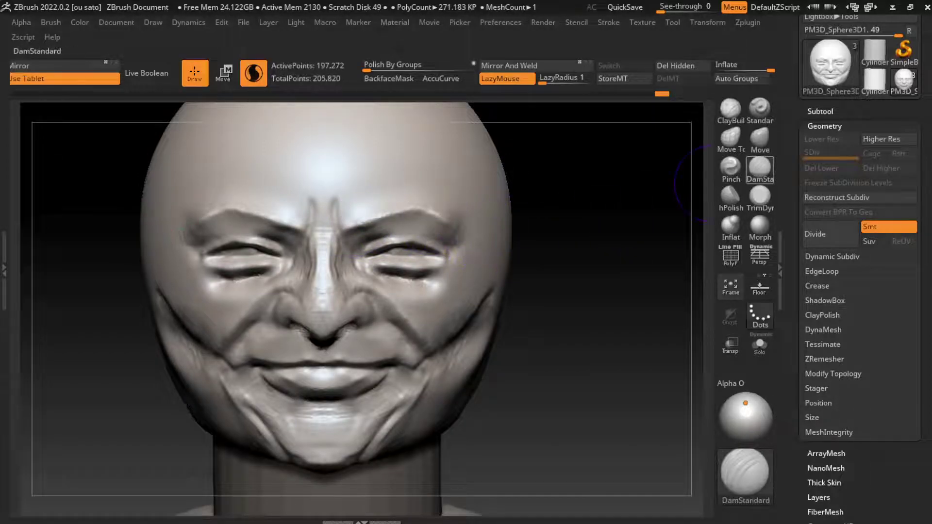
# Trim and flatten the area around the right eye with TrimDynamic.
pyautogui.click(761, 197)
pyautogui.moveTo(607, 252); pyautogui.dragTo(485, 252)
pyautogui.moveTo(466, 213)
pyautogui.mouseDown()
pyautogui.moveTo(427, 233)
pyautogui.moveTo(484, 232)
pyautogui.mouseUp()
pyautogui.moveTo(559, 461); pyautogui.dragTo(651, 292)
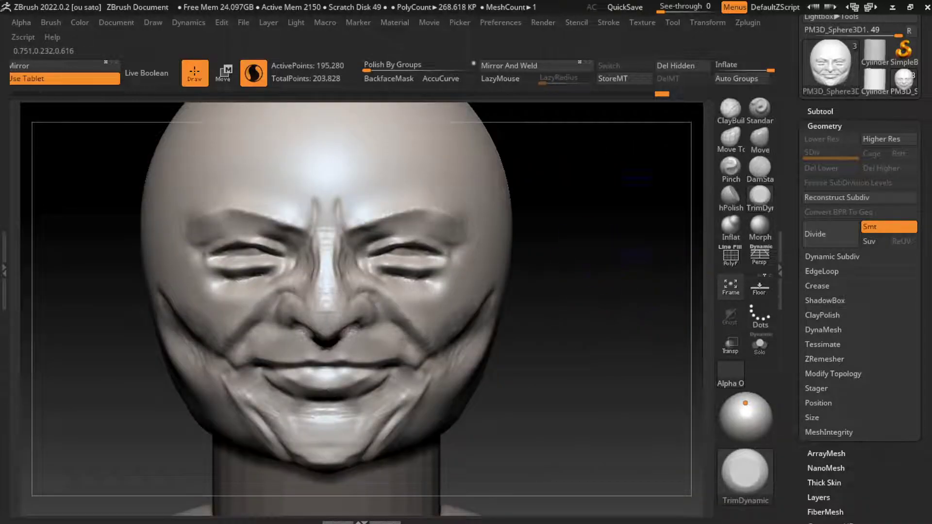
# With ClayBuildup, build up both brows and add curved wrinkles across the forehead.
pyautogui.click(731, 109)
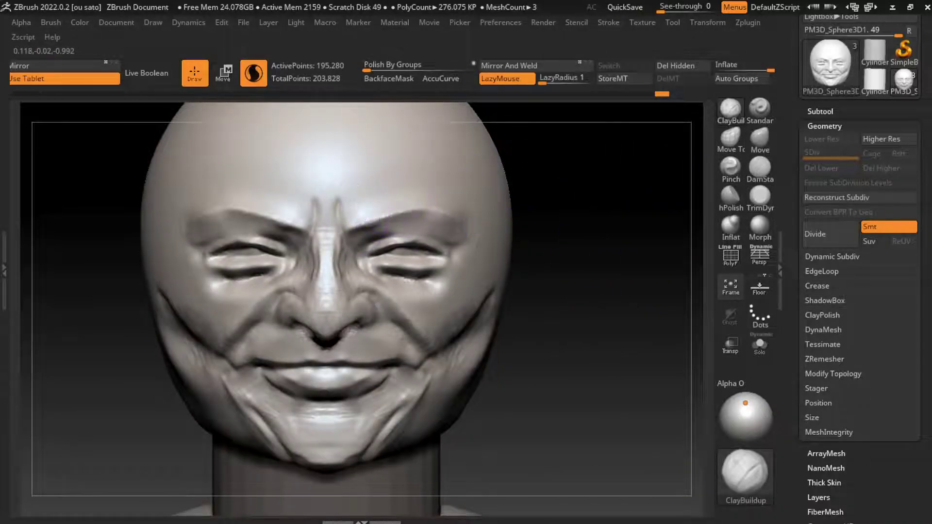
pyautogui.moveTo(362, 219)
pyautogui.mouseDown()
pyautogui.moveTo(437, 203)
pyautogui.moveTo(387, 192)
pyautogui.mouseUp()
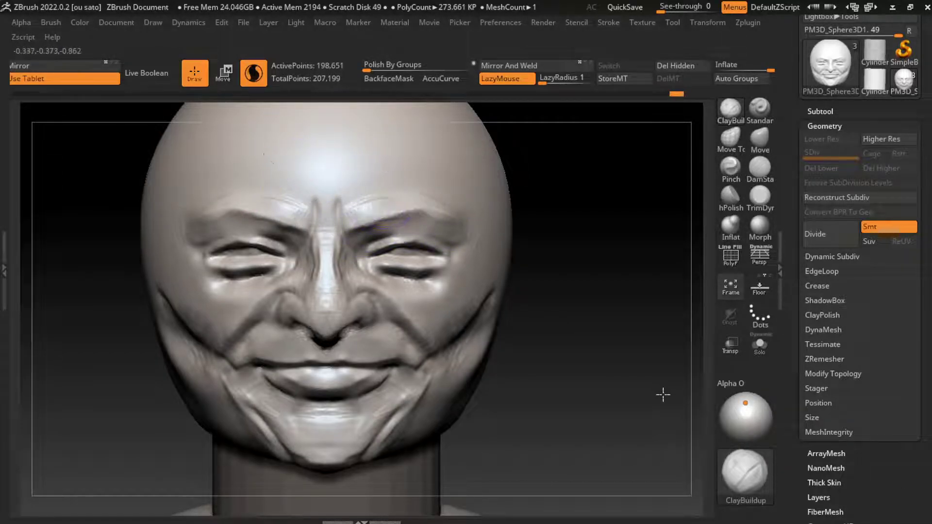
pyautogui.moveTo(270, 168); pyautogui.dragTo(322, 183)
pyautogui.moveTo(270, 146); pyautogui.dragTo(313, 156)
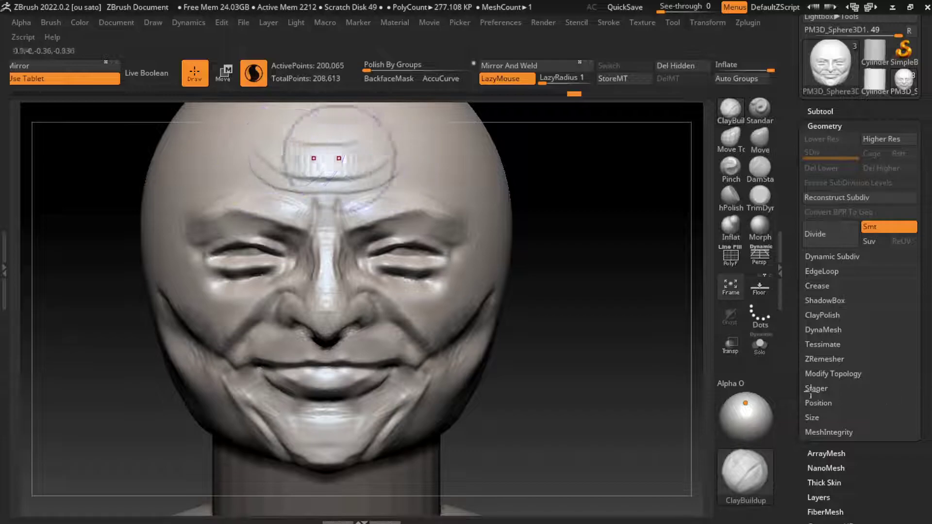
pyautogui.moveTo(344, 112); pyautogui.dragTo(435, 130)
pyautogui.keyDown('alt'); pyautogui.moveTo(631, 340); pyautogui.dragTo(631, 388); pyautogui.keyUp('alt')
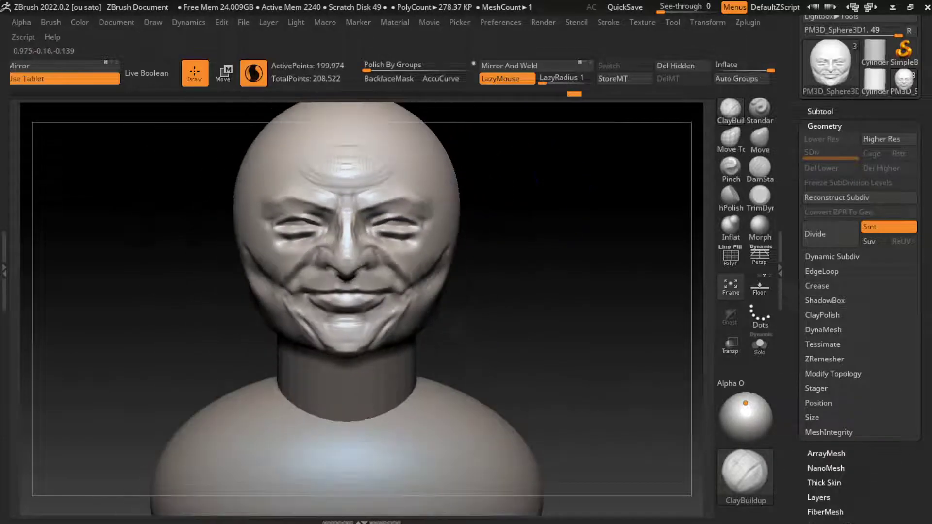
pyautogui.moveTo(370, 189)
pyautogui.mouseDown()
pyautogui.moveTo(355, 203)
pyautogui.moveTo(360, 217)
pyautogui.mouseUp()
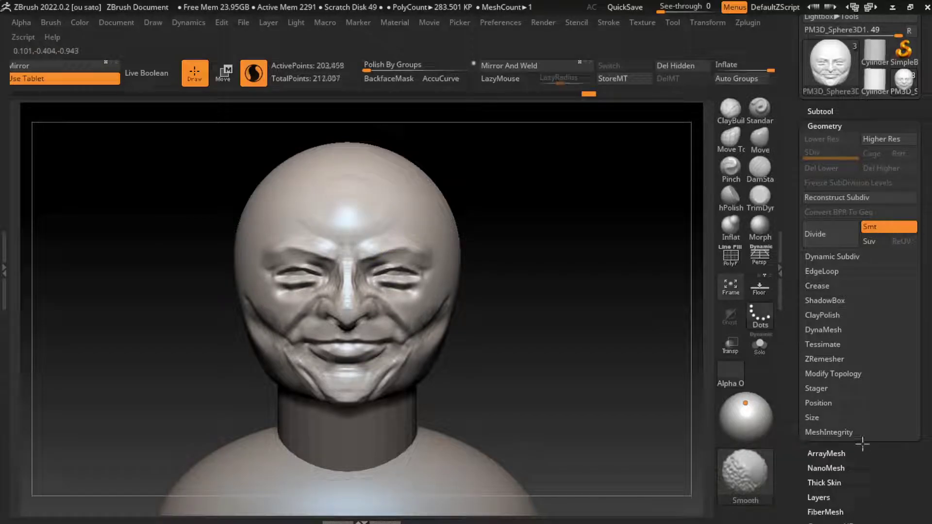
# Smooth the areas around the eyes, then pick the Move brush at about 97 draw size.
pyautogui.keyDown('shift'); pyautogui.moveTo(291, 250); pyautogui.dragTo(313, 252); pyautogui.keyUp('shift')
pyautogui.press('s')
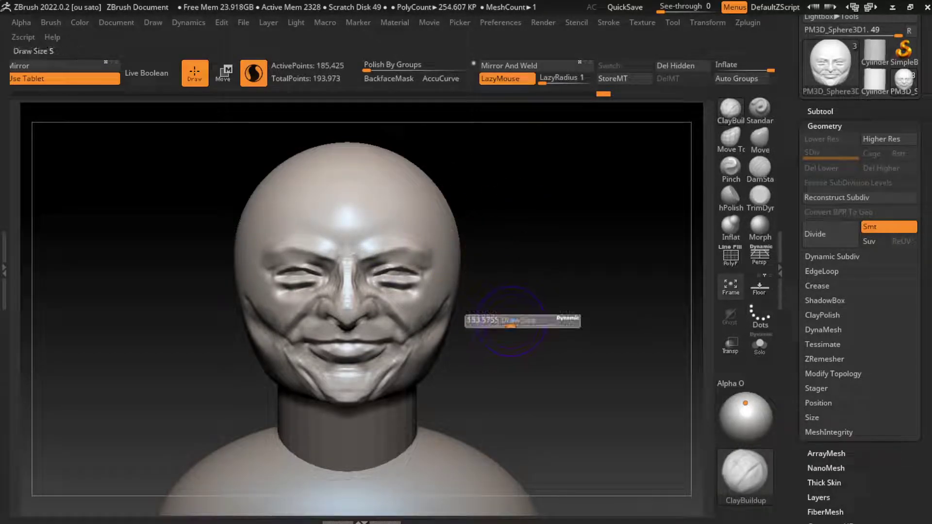
pyautogui.press('b')
pyautogui.press('m')
pyautogui.press('v')
pyautogui.press('s')
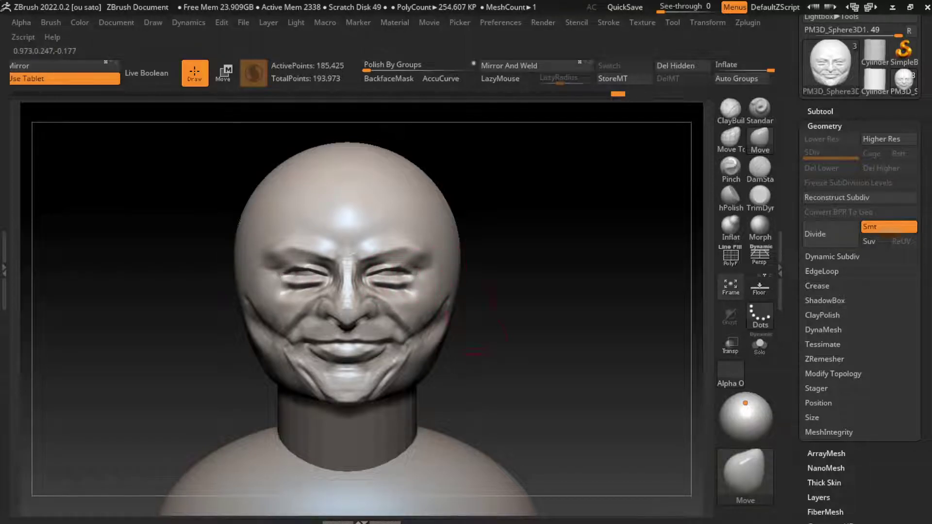
# Append a Sphere3D primitive as a new subtool.
pyautogui.click(820, 111)
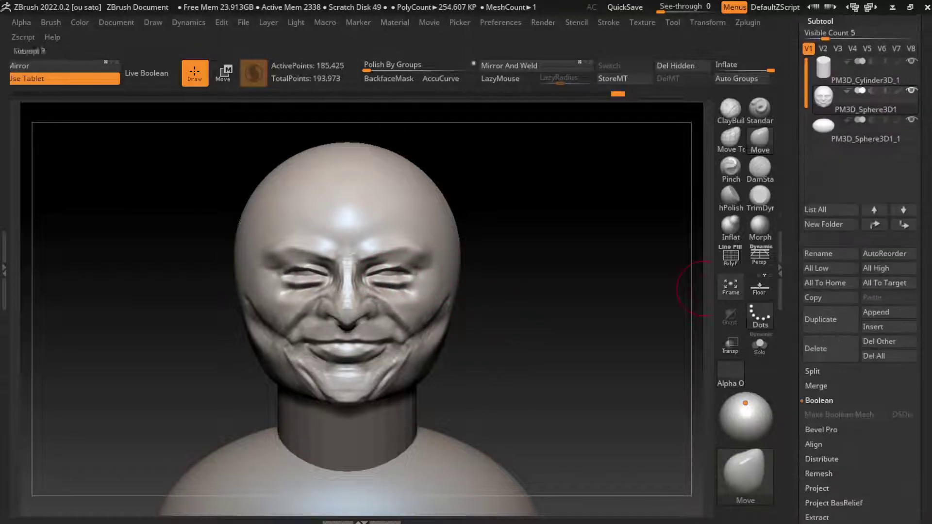
pyautogui.click(875, 312)
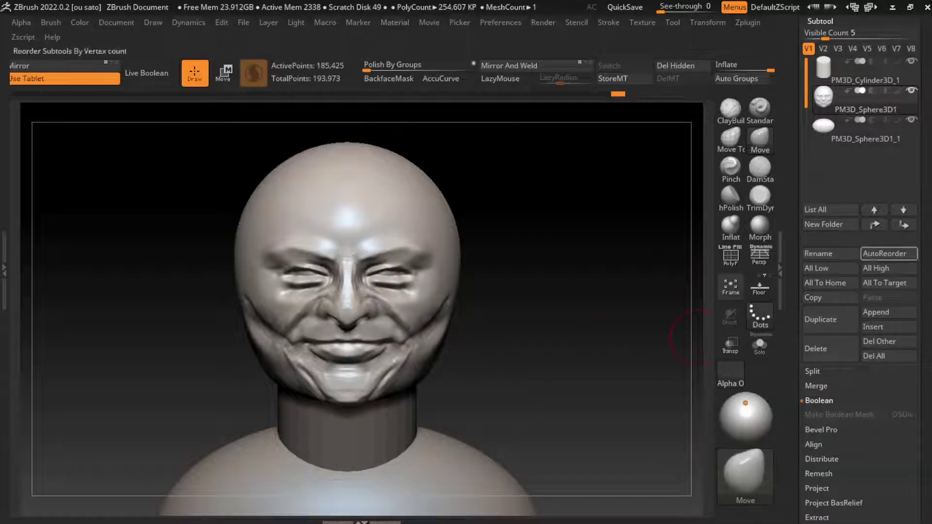
pyautogui.click(876, 312)
pyautogui.click(350, 323)
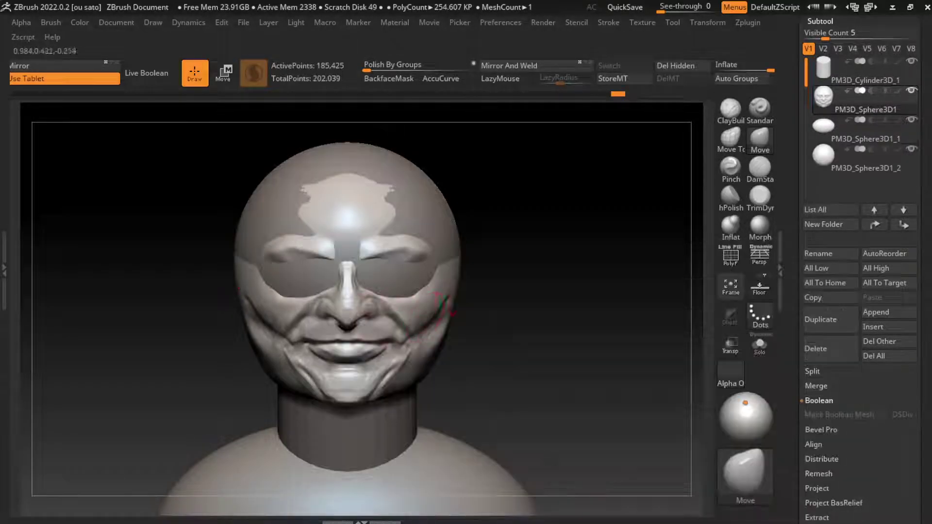
# With the W gizmo, scale the sphere to eyeball size and move it into the eye socket.
pyautogui.press('w')
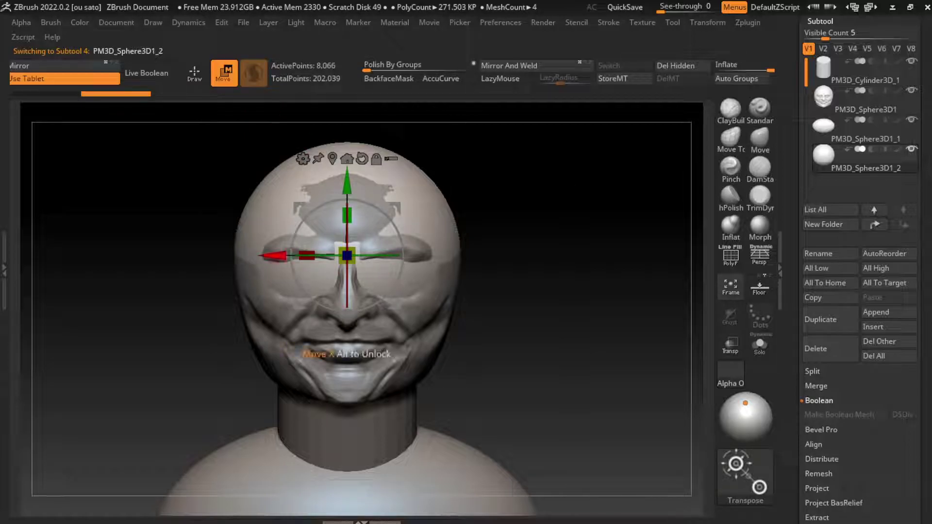
pyautogui.moveTo(272, 256); pyautogui.dragTo(502, 256)
pyautogui.moveTo(577, 255)
pyautogui.mouseDown()
pyautogui.moveTo(558, 271)
pyautogui.moveTo(549, 256)
pyautogui.mouseUp()
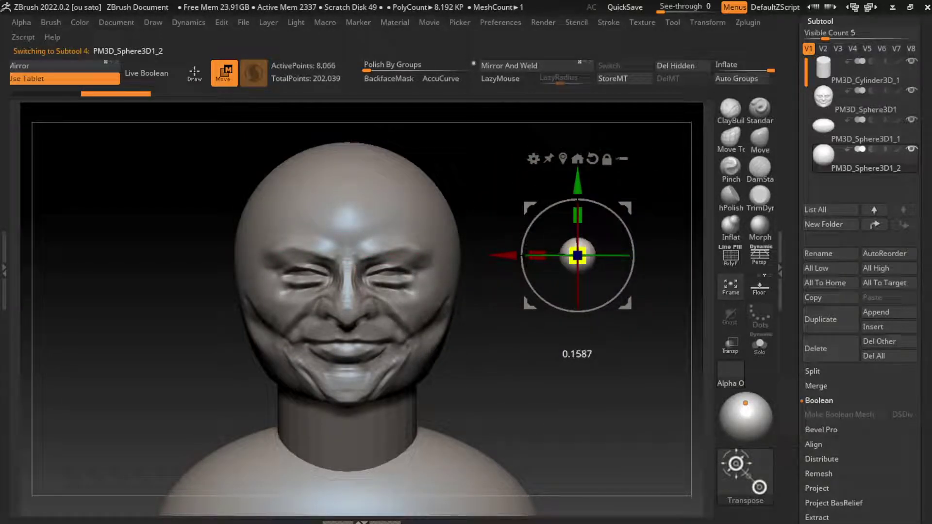
pyautogui.moveTo(548, 255); pyautogui.dragTo(554, 256)
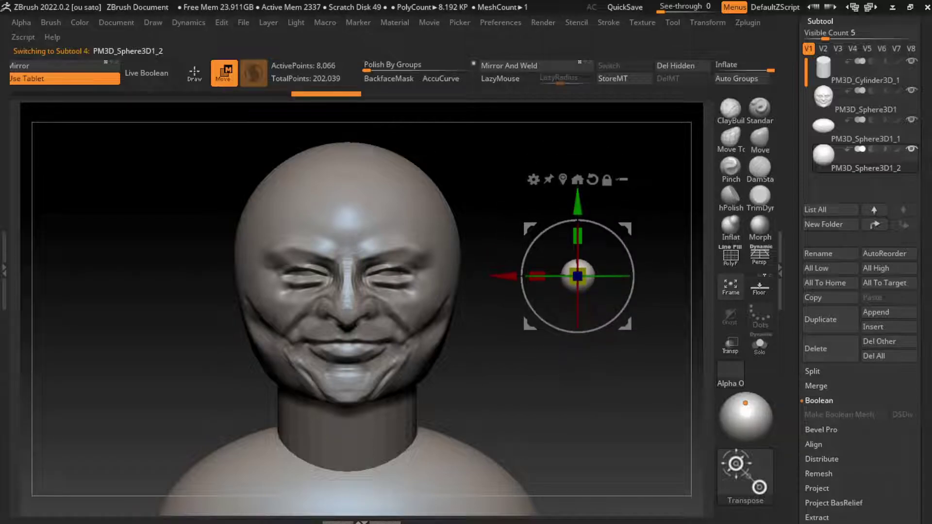
pyautogui.moveTo(194, 291); pyautogui.dragTo(98, 291)
pyautogui.moveTo(578, 276)
pyautogui.mouseDown()
pyautogui.moveTo(535, 282)
pyautogui.moveTo(496, 272)
pyautogui.mouseUp()
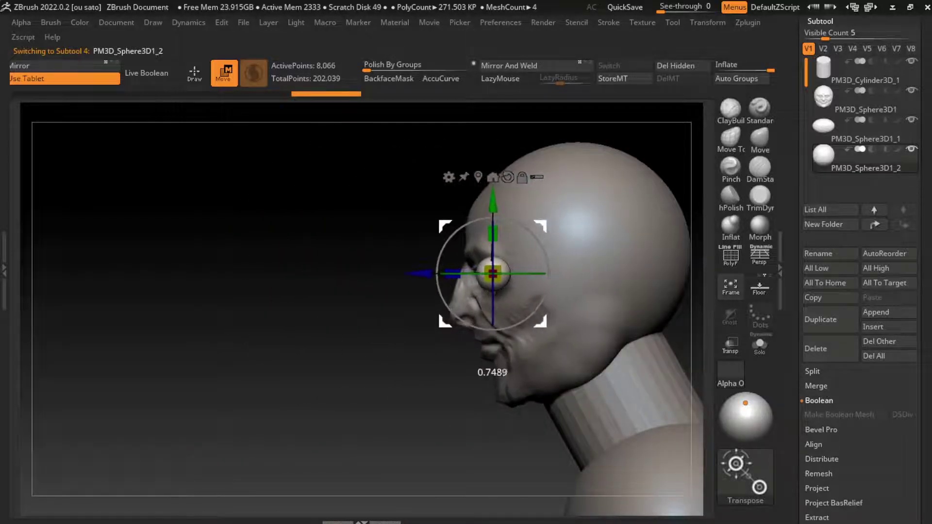
pyautogui.moveTo(146, 291)
pyautogui.mouseDown()
pyautogui.moveTo(291, 291)
pyautogui.moveTo(296, 272)
pyautogui.mouseUp()
pyautogui.moveTo(407, 275); pyautogui.dragTo(231, 273)
# Nudge the eyeball deeper and slightly left into the socket, then turn on Solo.
pyautogui.moveTo(534, 291); pyautogui.dragTo(340, 292)
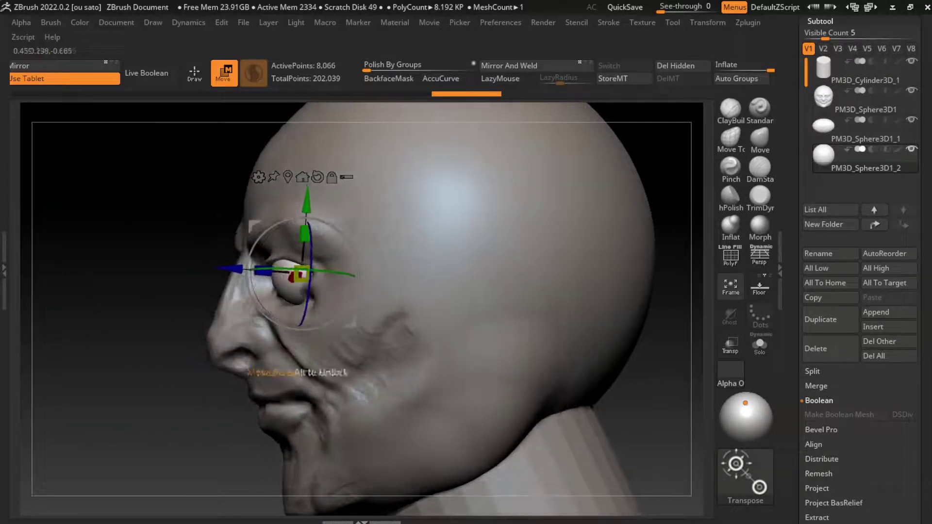
pyautogui.moveTo(228, 268); pyautogui.dragTo(240, 261)
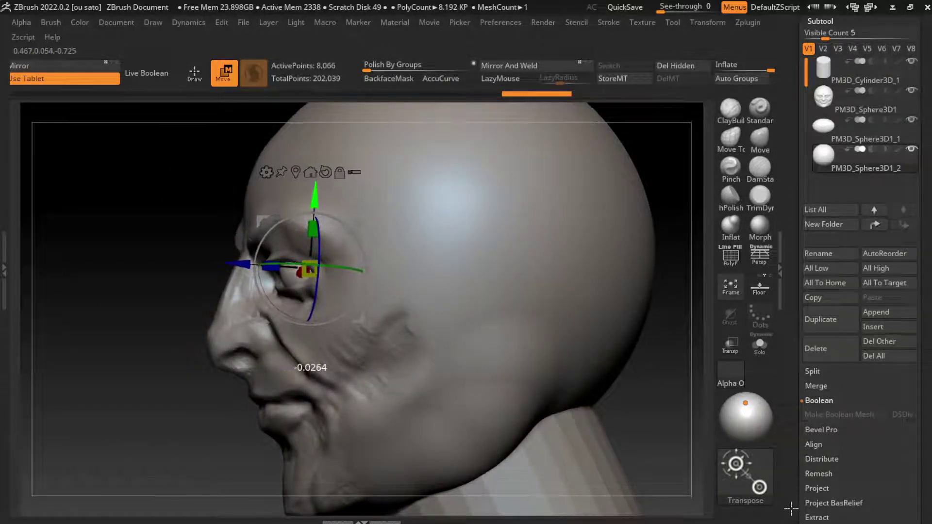
pyautogui.moveTo(73, 436); pyautogui.dragTo(218, 436)
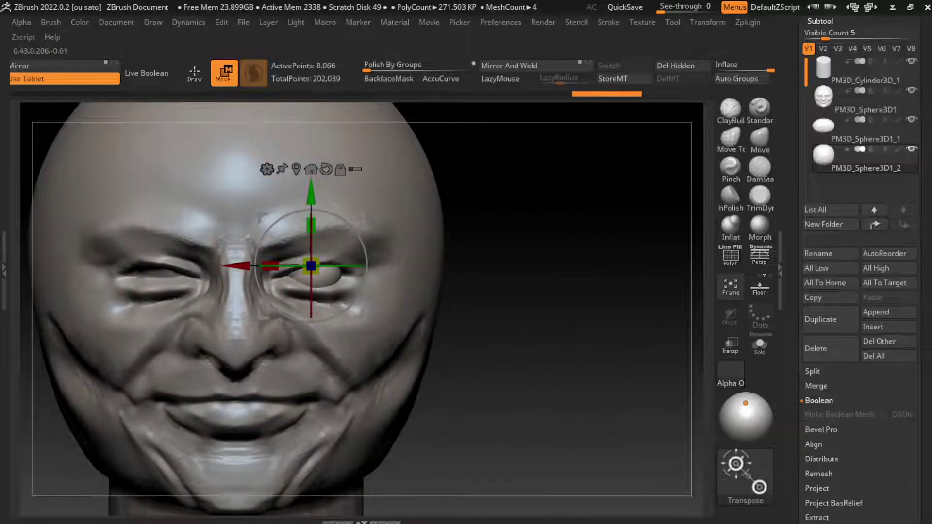
pyautogui.moveTo(238, 265); pyautogui.dragTo(232, 266)
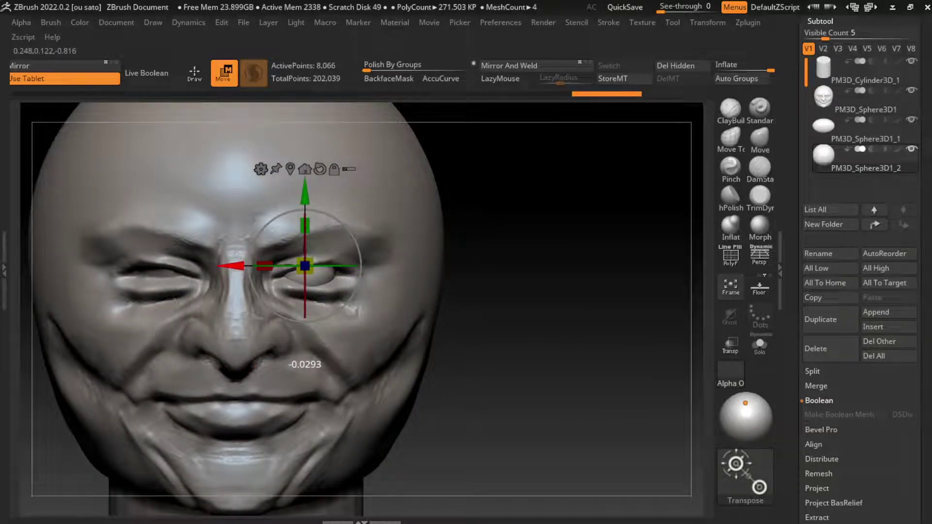
pyautogui.keyDown('alt'); pyautogui.moveTo(534, 340); pyautogui.dragTo(593, 332); pyautogui.keyUp('alt')
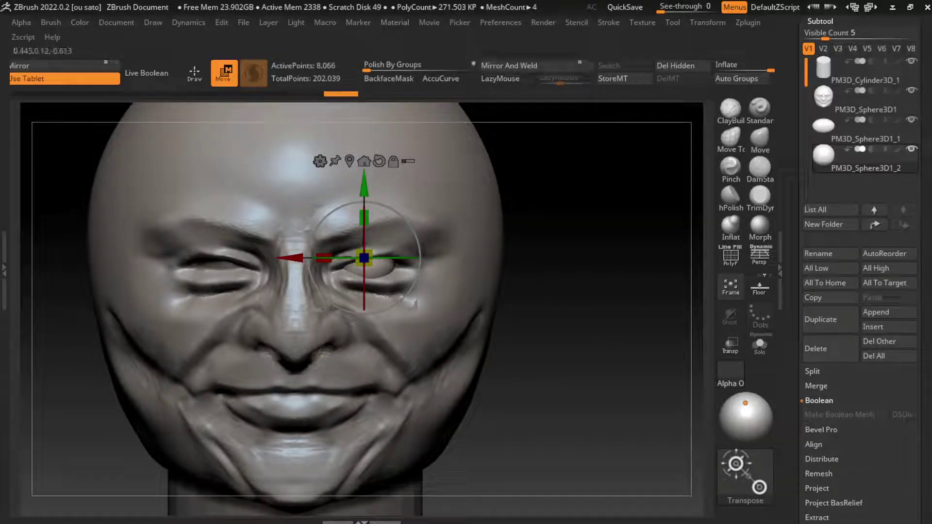
pyautogui.click(760, 344)
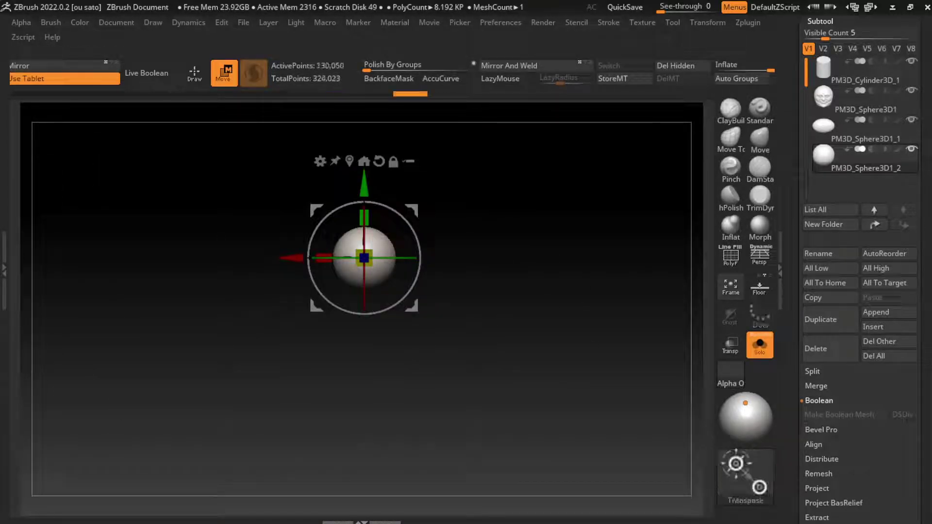
# Frame the soloed eyeball, orient it with the iris on top, and Ctrl-mask its top.
pyautogui.press('f')
pyautogui.press('q')
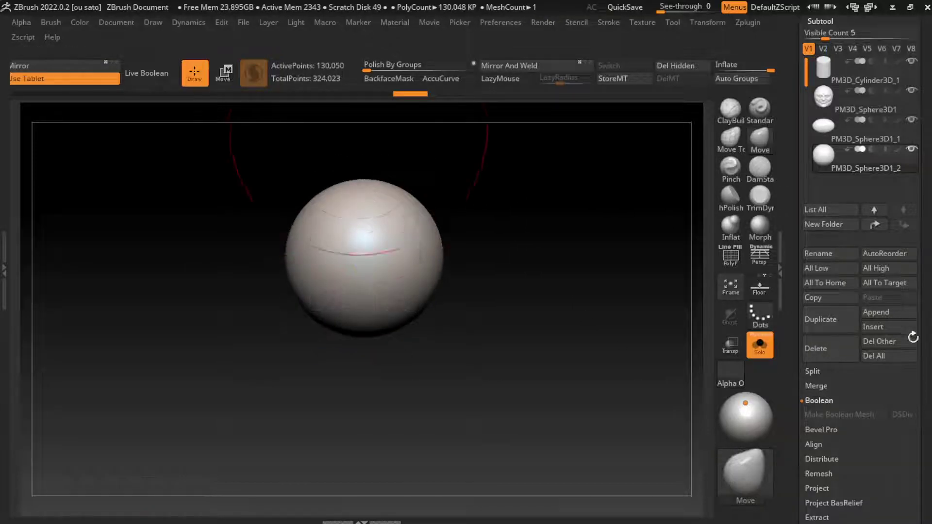
pyautogui.press('ctrl')
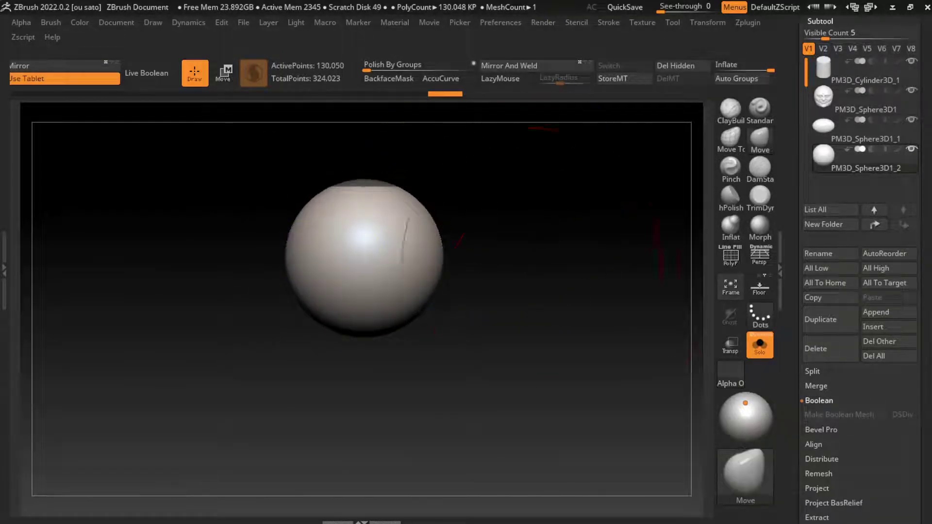
pyautogui.moveTo(381, 170)
pyautogui.mouseDown()
pyautogui.moveTo(384, 209)
pyautogui.moveTo(543, 374)
pyautogui.moveTo(531, 146)
pyautogui.mouseUp()
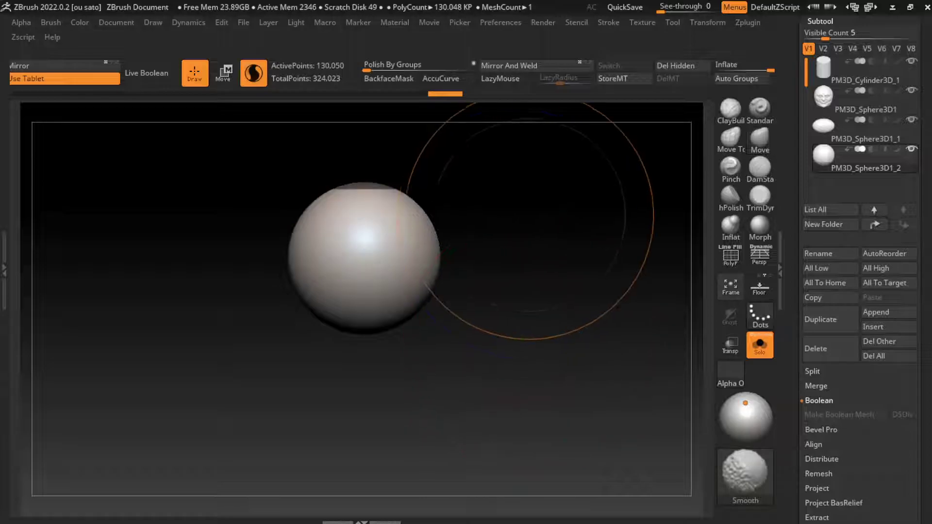
pyautogui.moveTo(481, 213); pyautogui.dragTo(864, 437)
pyautogui.click(760, 346)
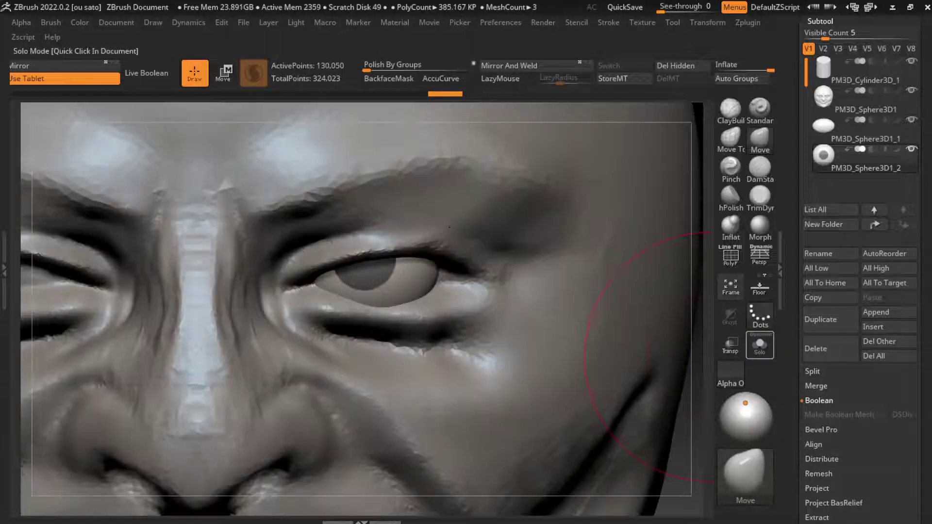
pyautogui.click(760, 346)
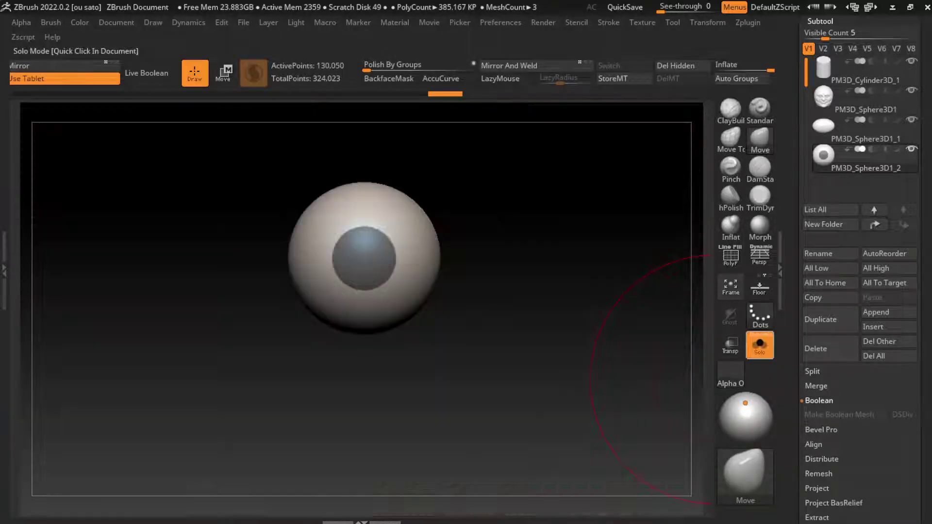
pyautogui.moveTo(631, 389); pyautogui.dragTo(624, 167)
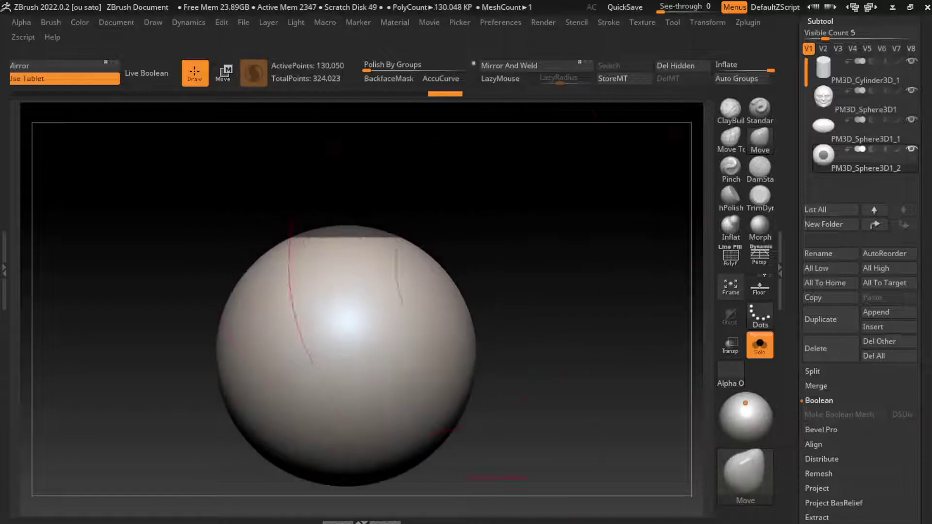
pyautogui.moveTo(224, 131)
pyautogui.keyDown('ctrl'); pyautogui.mouseDown()
pyautogui.moveTo(491, 240)
pyautogui.moveTo(485, 344)
pyautogui.moveTo(568, 346)
pyautogui.mouseUp(); pyautogui.keyUp('ctrl')
# Rotate the eyeball so its dark iris faces forward.
pyautogui.press('w')
pyautogui.press('q')
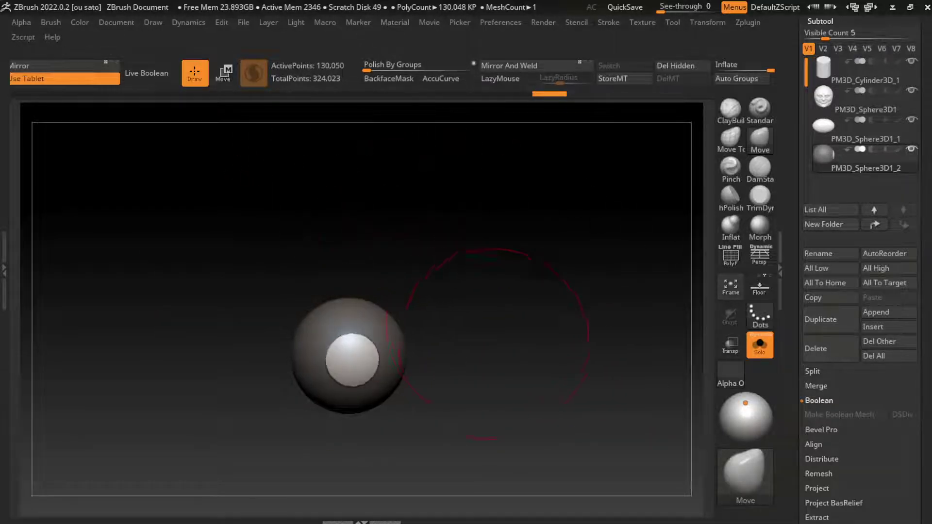
pyautogui.keyDown('shift'); pyautogui.moveTo(486, 340); pyautogui.dragTo(447, 312); pyautogui.keyUp('shift')
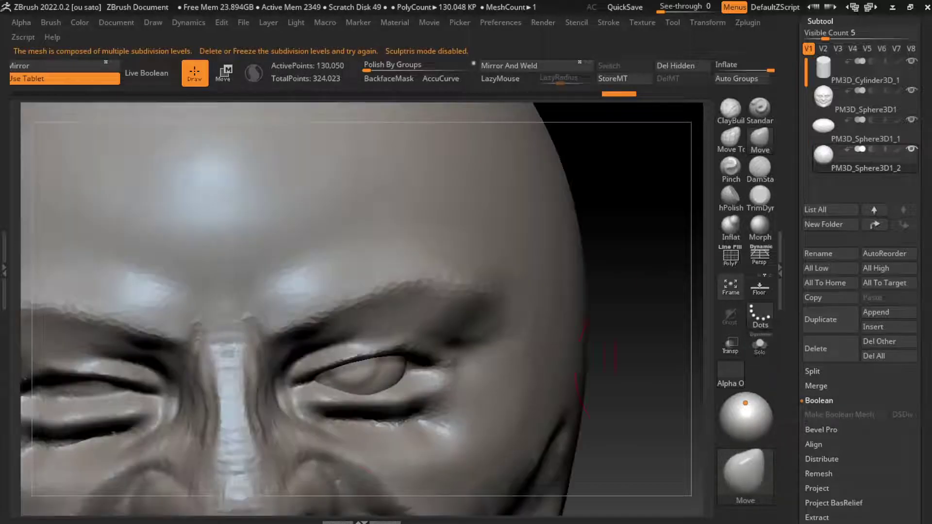
pyautogui.moveTo(566, 291)
pyautogui.keyDown('alt'); pyautogui.mouseDown()
pyautogui.moveTo(566, 335)
pyautogui.moveTo(559, 324)
pyautogui.mouseUp(); pyautogui.keyUp('alt')
# Delete lower subdivisions and Mirror And Weld the eyeball into the other socket.
pyautogui.click(510, 66)
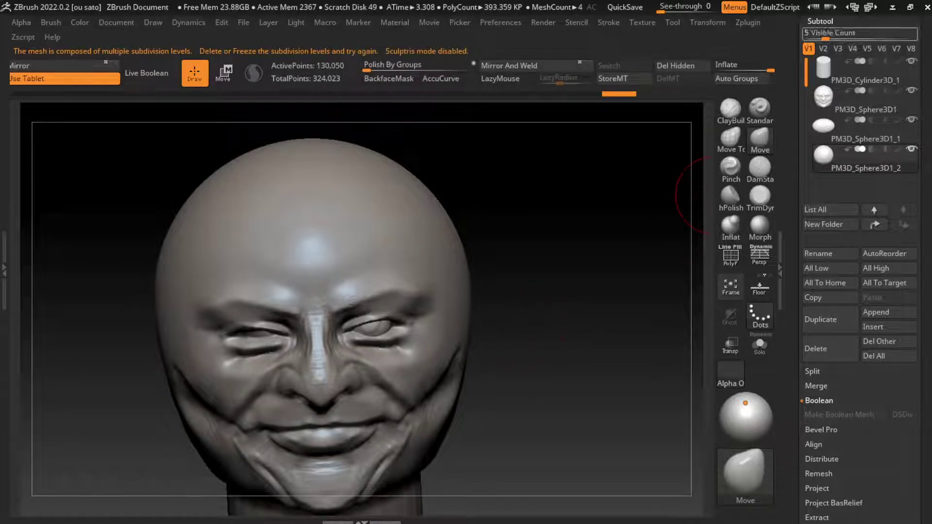
pyautogui.click(824, 36)
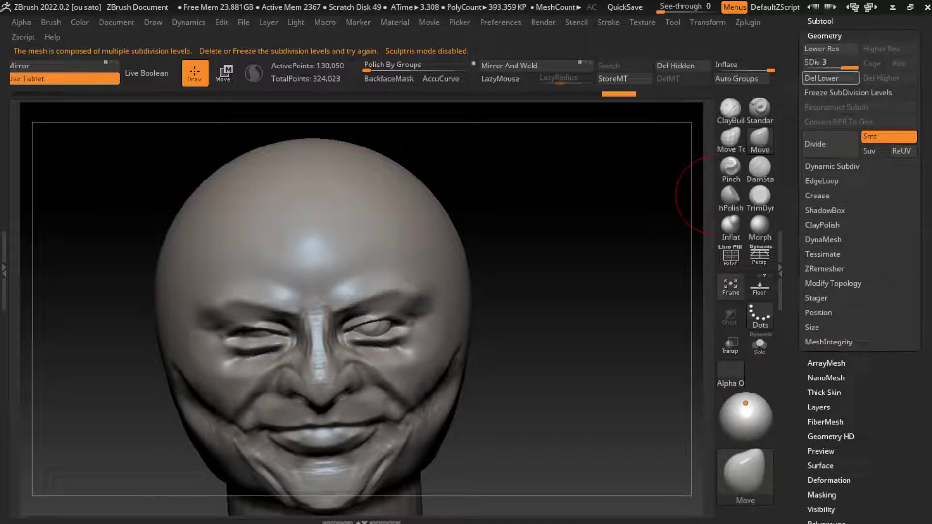
pyautogui.click(509, 65)
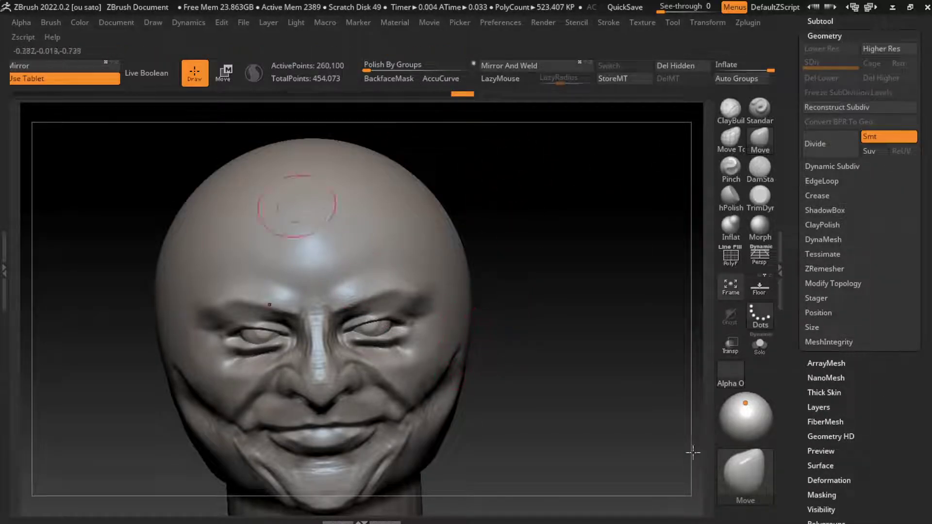
# Rotate the bust to a frontal view and make the head the active subtool.
pyautogui.moveTo(570, 287); pyautogui.dragTo(562, 291)
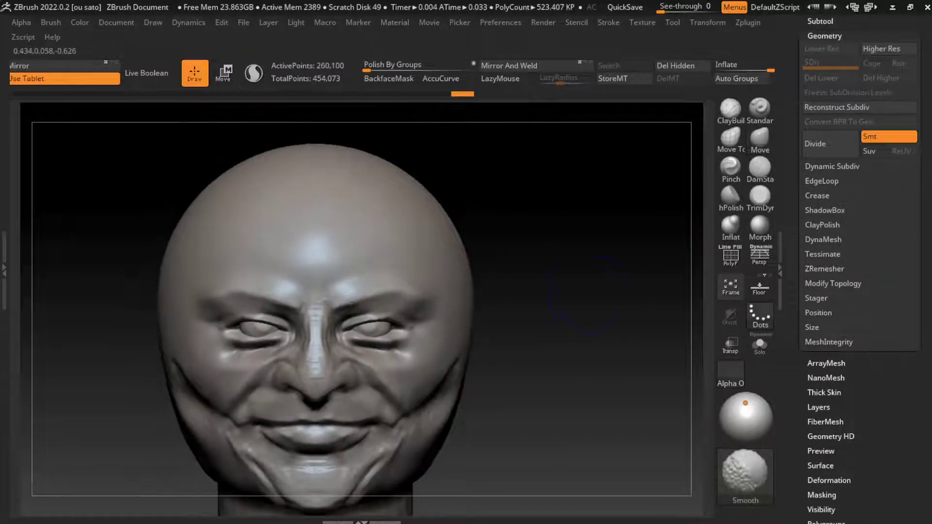
pyautogui.moveTo(541, 333); pyautogui.dragTo(520, 346)
pyautogui.press('s')
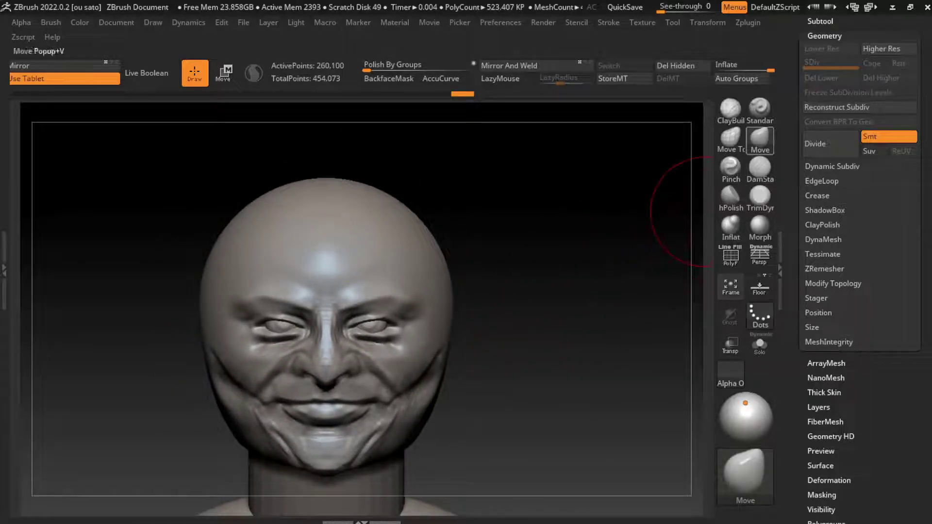
pyautogui.press('b')
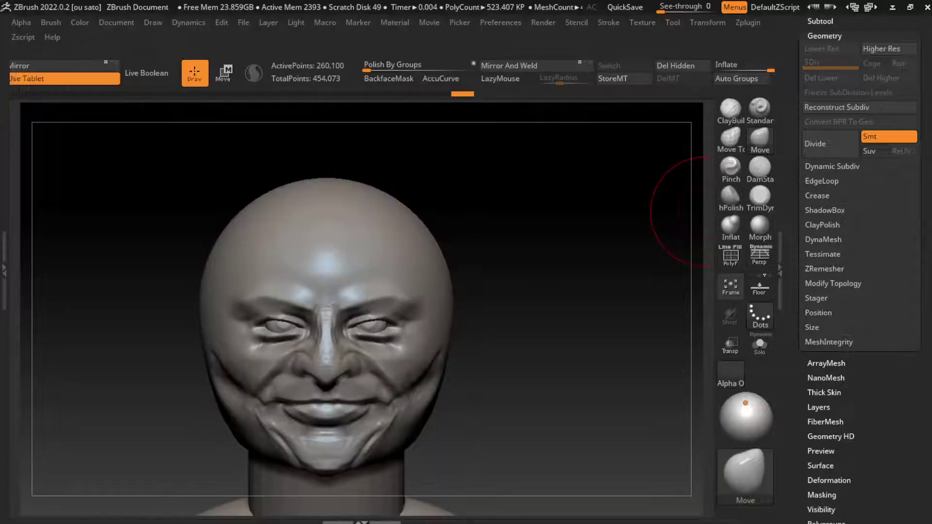
pyautogui.keyDown('alt'); pyautogui.click(478, 342); pyautogui.keyUp('alt')
# With a smaller Move brush, pull the lips and mouth corners into a fuller, smoother smile.
pyautogui.press('s')
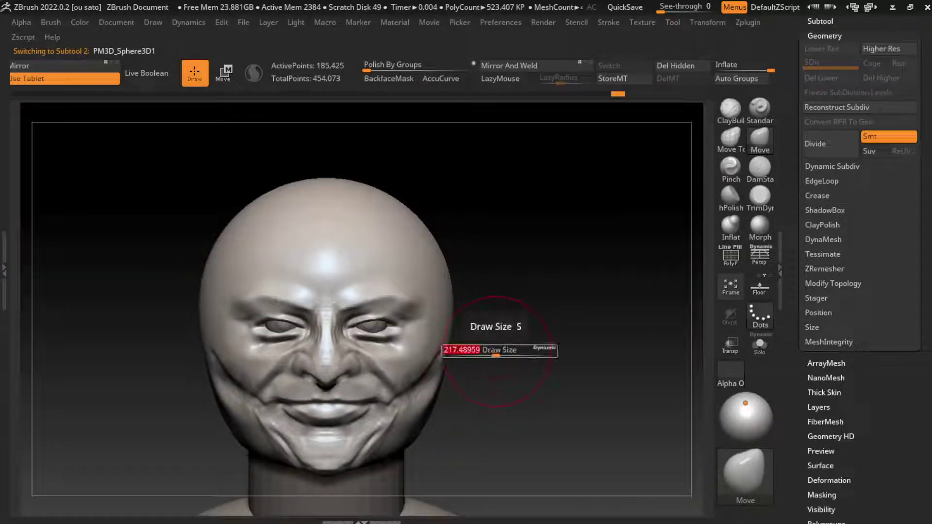
pyautogui.keyDown('alt'); pyautogui.moveTo(478, 342); pyautogui.dragTo(471, 342); pyautogui.keyUp('alt')
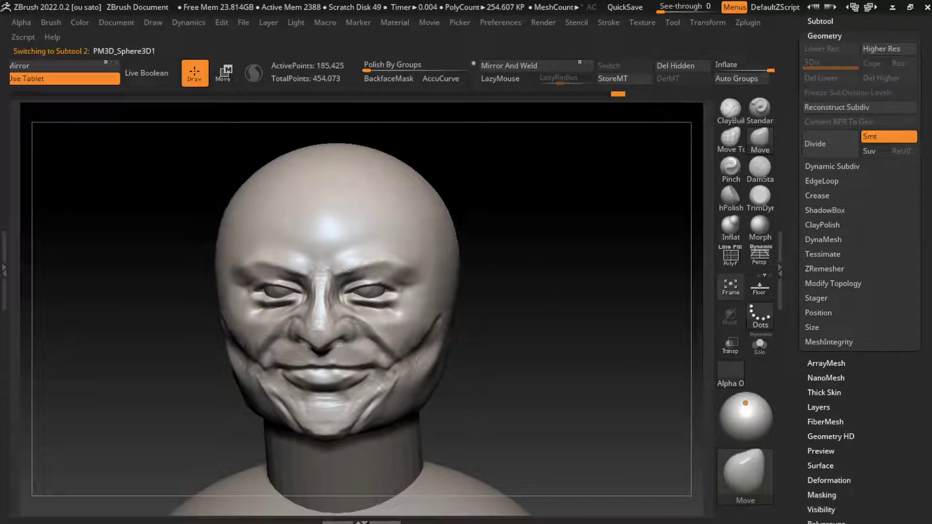
pyautogui.moveTo(481, 277); pyautogui.dragTo(505, 279)
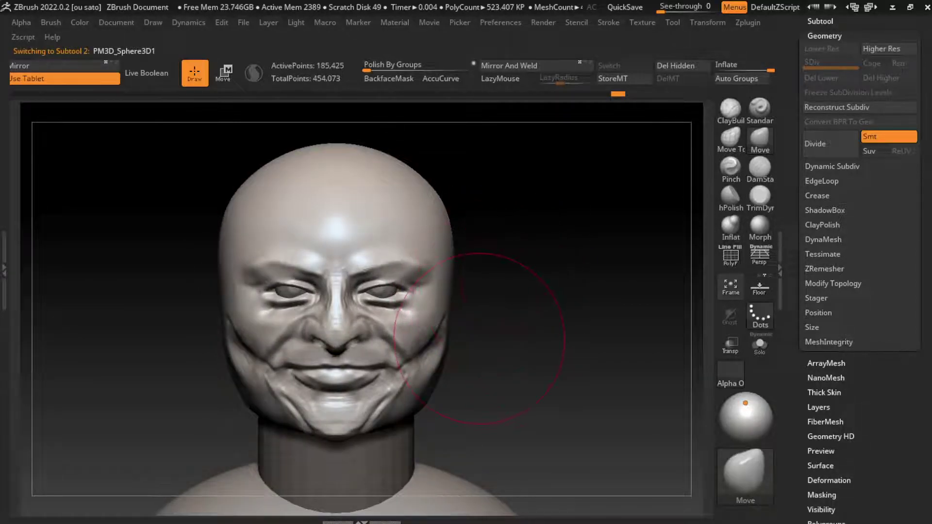
pyautogui.press('s')
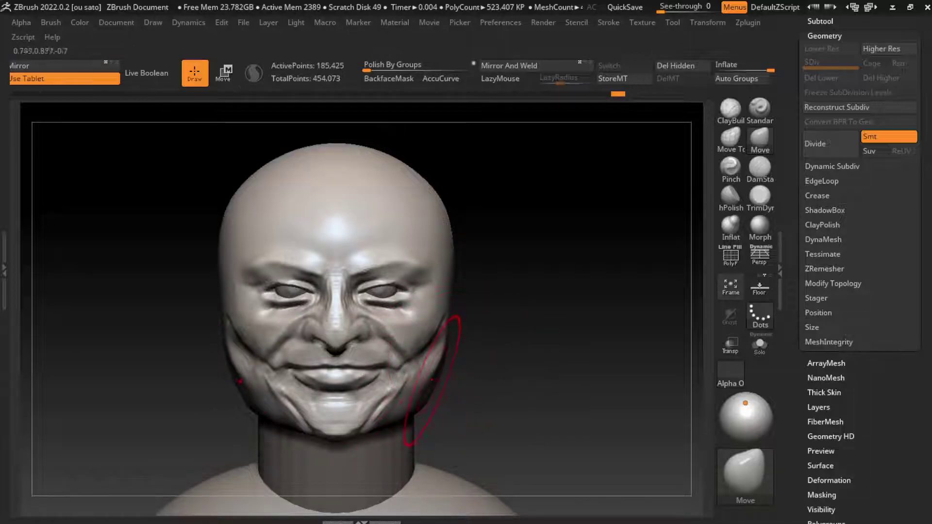
pyautogui.press('s')
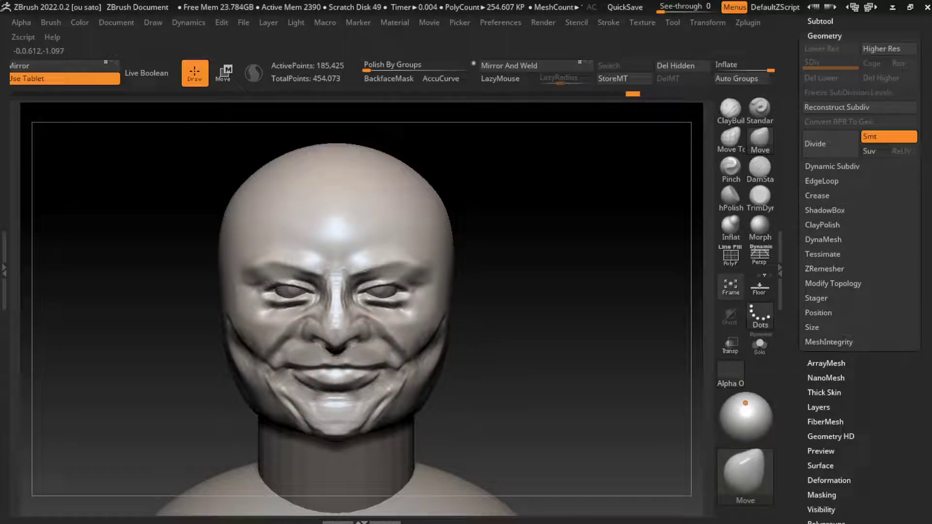
pyautogui.press('s')
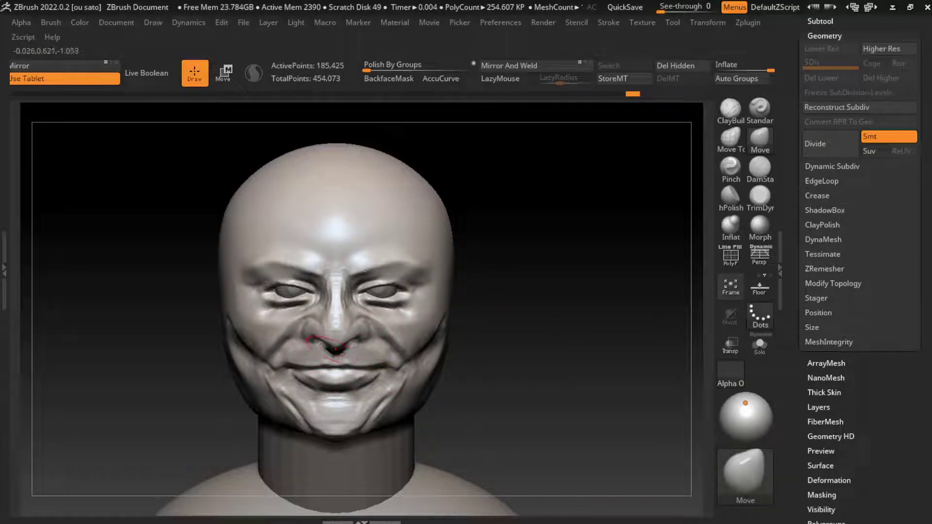
pyautogui.press('s')
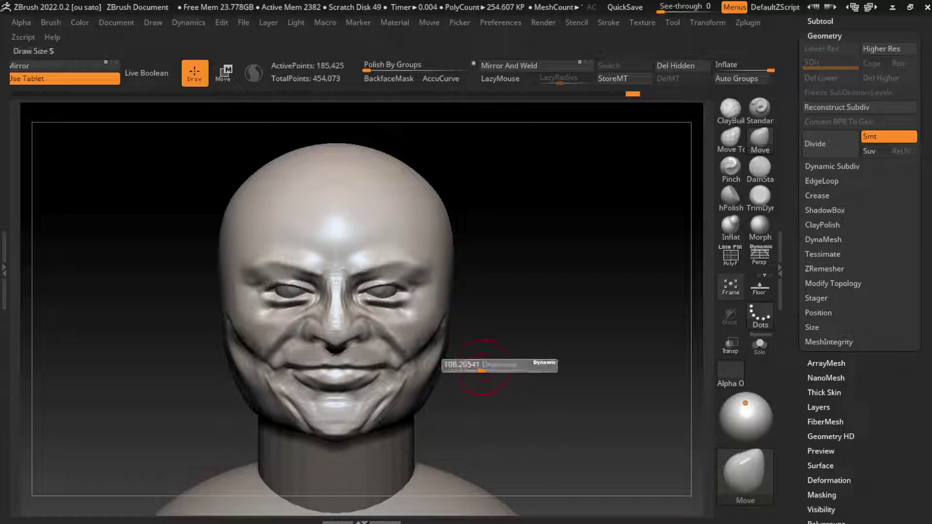
pyautogui.moveTo(352, 401)
pyautogui.mouseDown()
pyautogui.moveTo(327, 362)
pyautogui.moveTo(369, 379)
pyautogui.moveTo(378, 367)
pyautogui.moveTo(384, 379)
pyautogui.mouseUp()
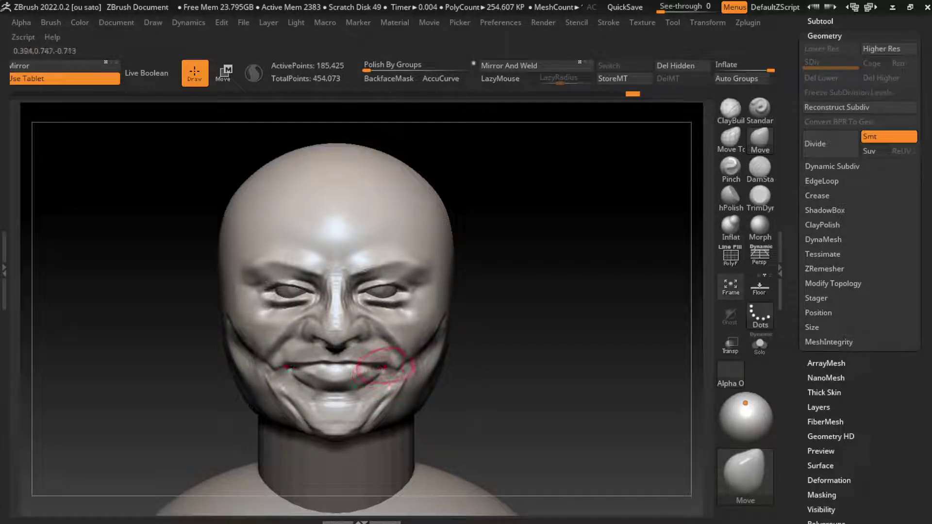
pyautogui.moveTo(381, 389)
pyautogui.mouseDown(button='right')
pyautogui.moveTo(384, 360)
pyautogui.moveTo(578, 347)
pyautogui.mouseUp(button='right')
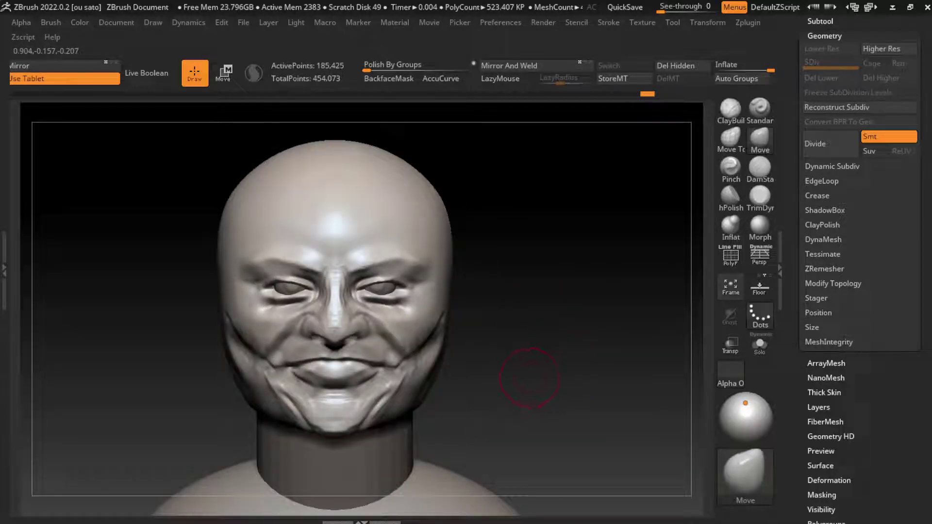
pyautogui.keyDown('alt'); pyautogui.click(381, 289); pyautogui.keyUp('alt')
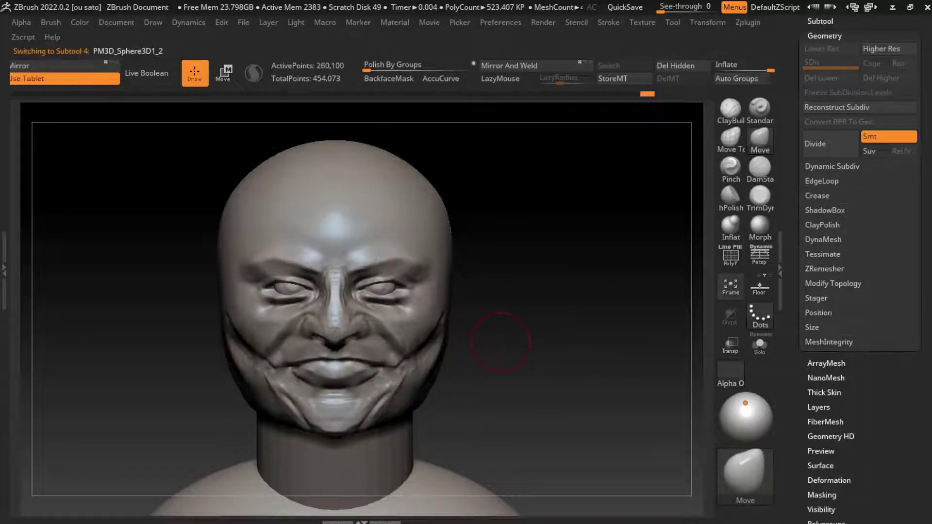
# Carve a crease under the right eye with a small DamStandard brush.
pyautogui.keyDown('alt'); pyautogui.click(423, 304); pyautogui.keyUp('alt')
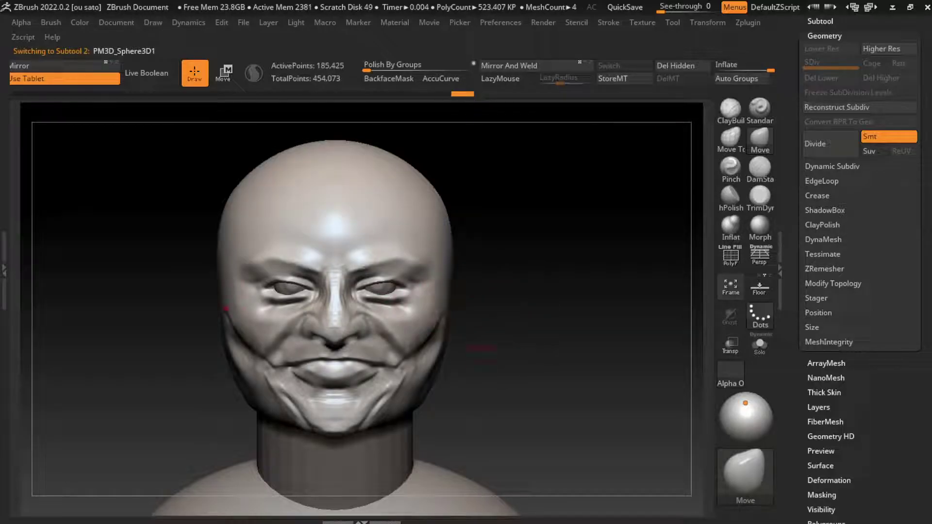
pyautogui.keyDown('ctrl'); pyautogui.moveTo(226, 308); pyautogui.dragTo(486, 340, button='right'); pyautogui.keyUp('ctrl')
pyautogui.click(760, 167)
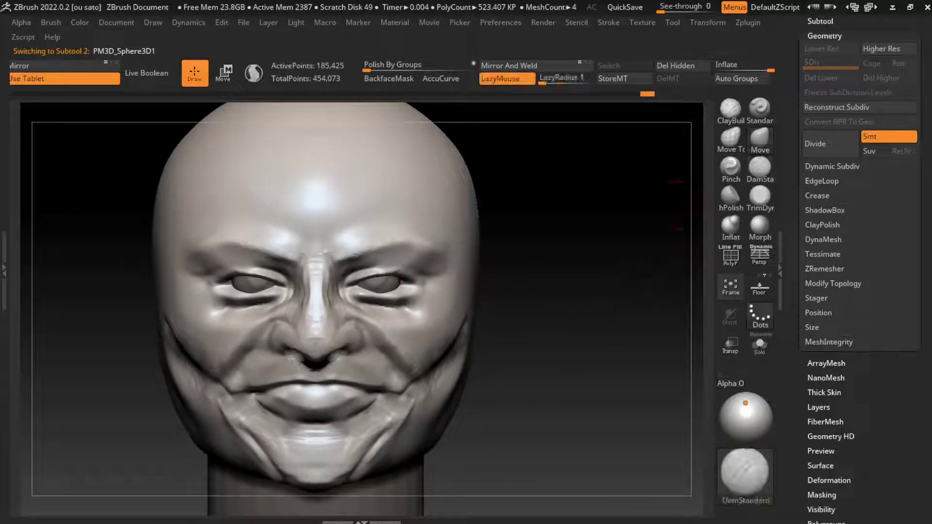
pyautogui.press('s')
pyautogui.moveTo(466, 322); pyautogui.dragTo(427, 321)
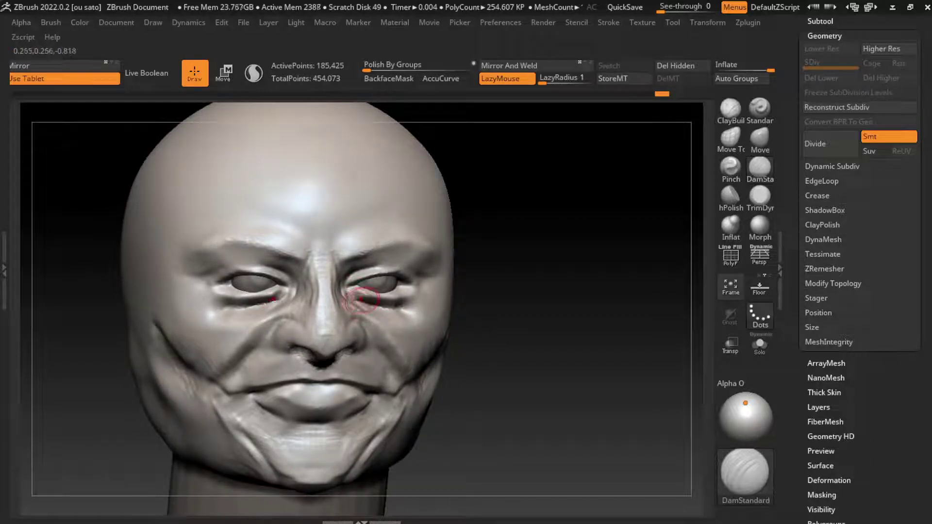
# Try Trim and ClayBuildup, adjust the light, then return to DamStandard with perspective on.
pyautogui.moveTo(531, 314); pyautogui.dragTo(519, 272)
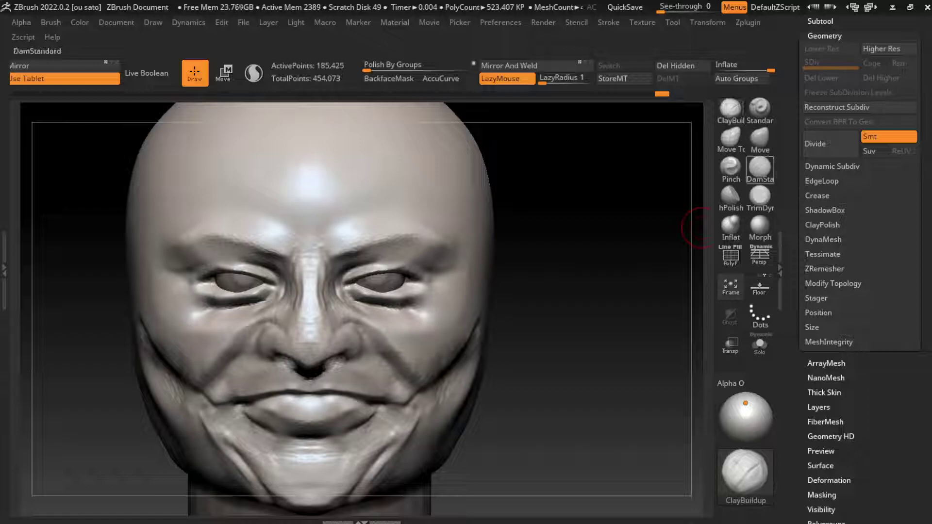
pyautogui.click(760, 196)
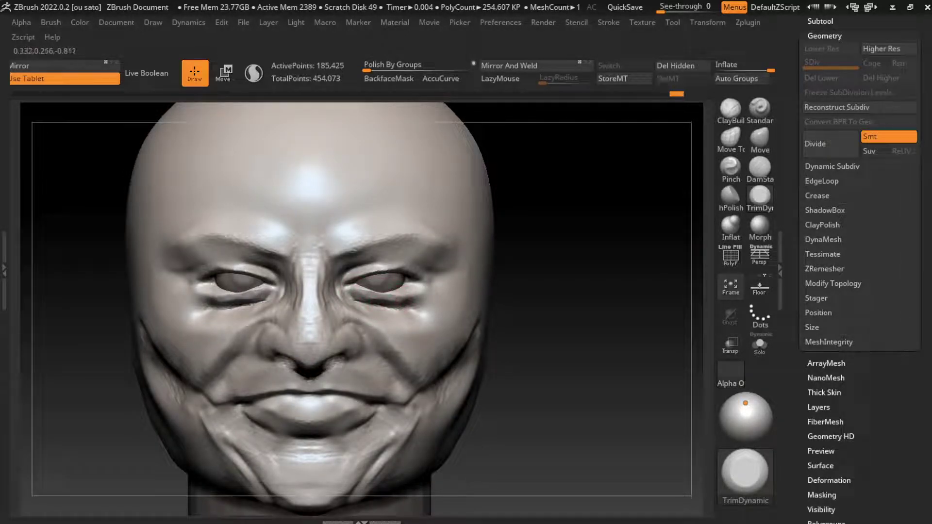
pyautogui.click(730, 109)
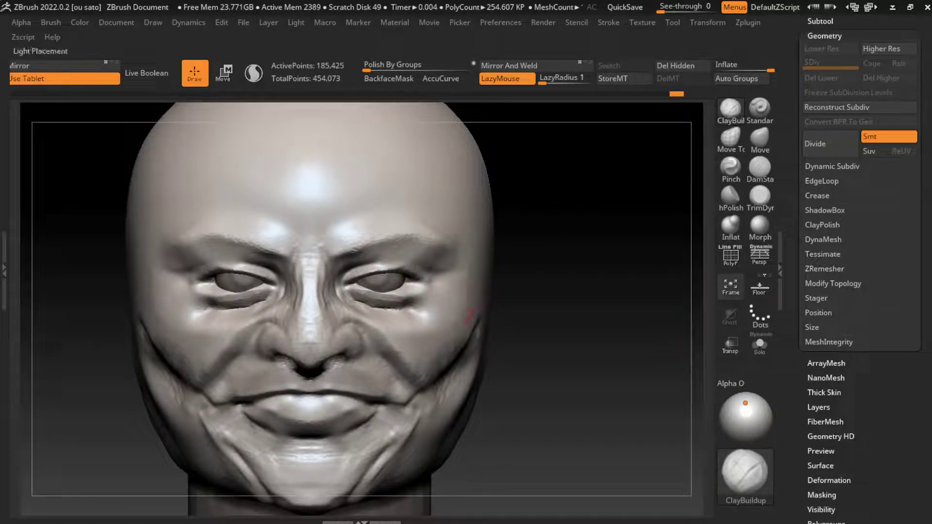
pyautogui.moveTo(745, 403); pyautogui.dragTo(750, 409)
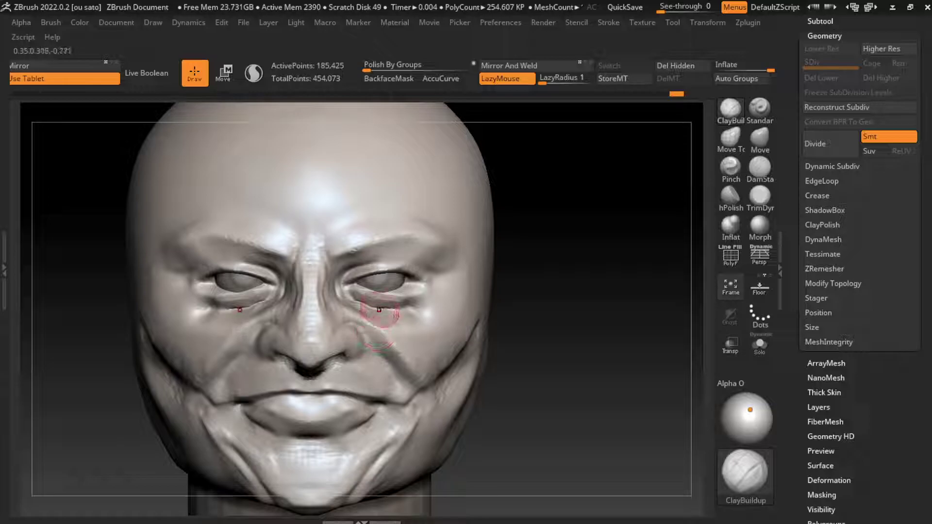
pyautogui.click(760, 167)
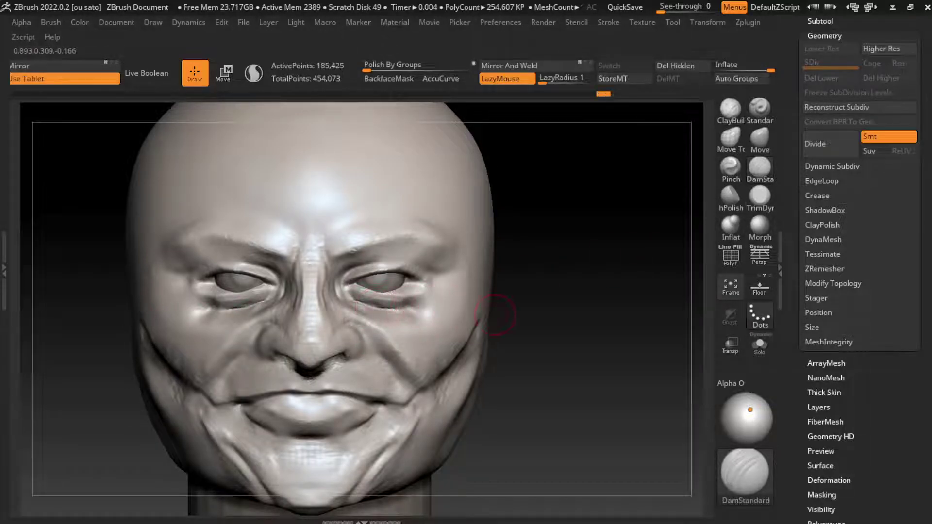
pyautogui.moveTo(525, 313); pyautogui.dragTo(363, 319)
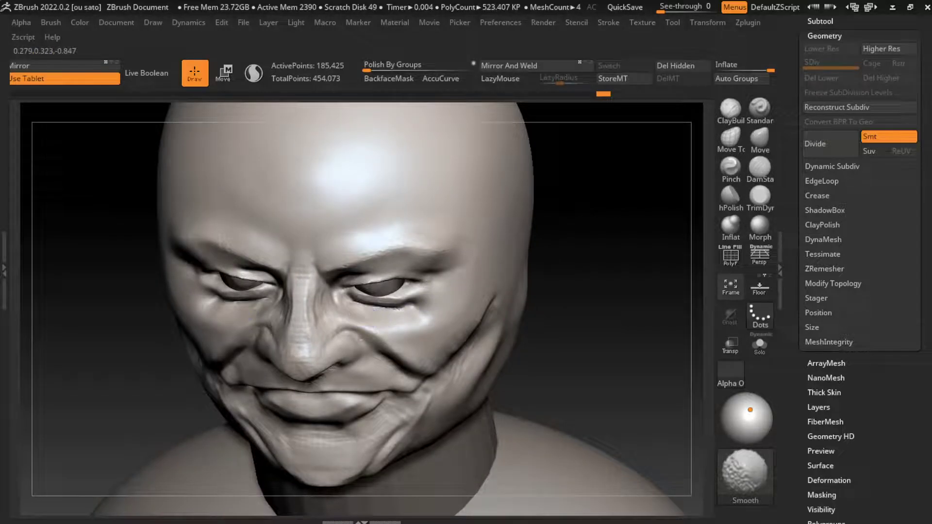
pyautogui.keyDown('shift'); pyautogui.moveTo(456, 302); pyautogui.dragTo(437, 296); pyautogui.keyUp('shift')
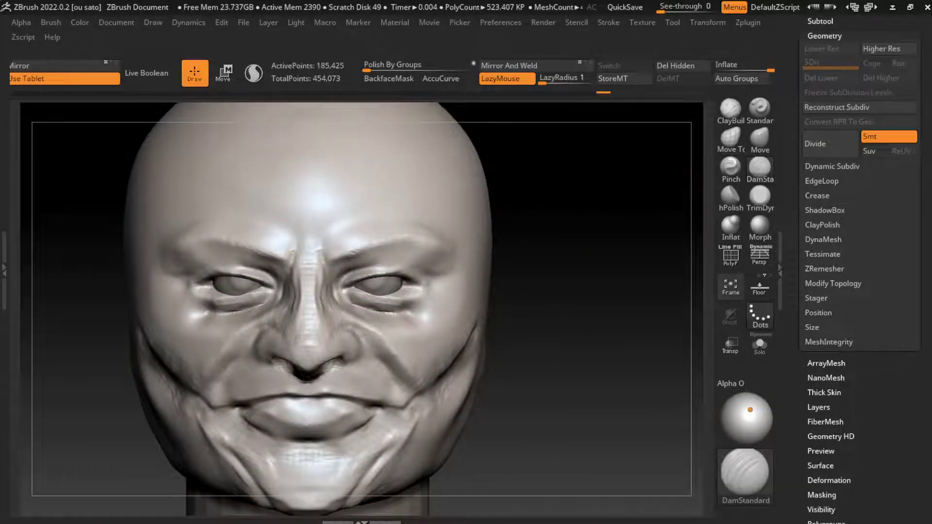
pyautogui.press('s')
pyautogui.press('p')
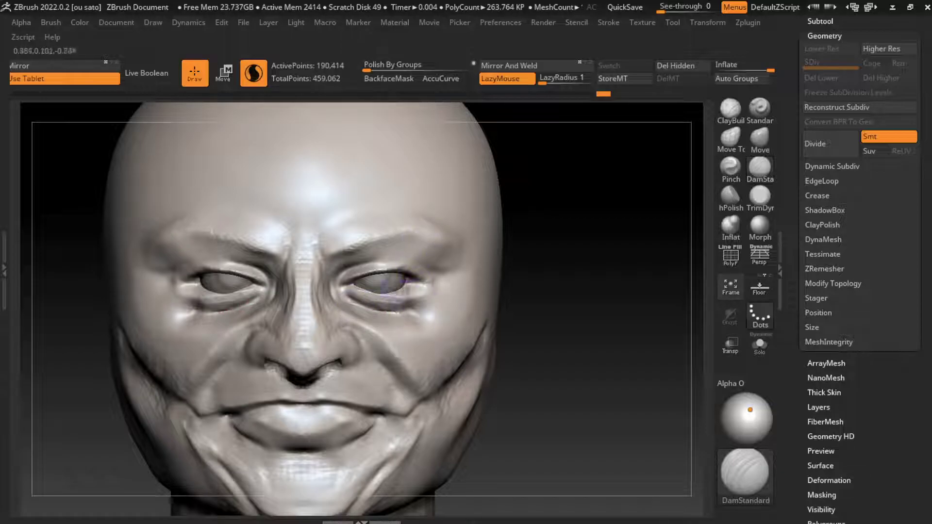
# Carve symmetric creases along the upper and lower eyelids.
pyautogui.moveTo(374, 279); pyautogui.dragTo(413, 266)
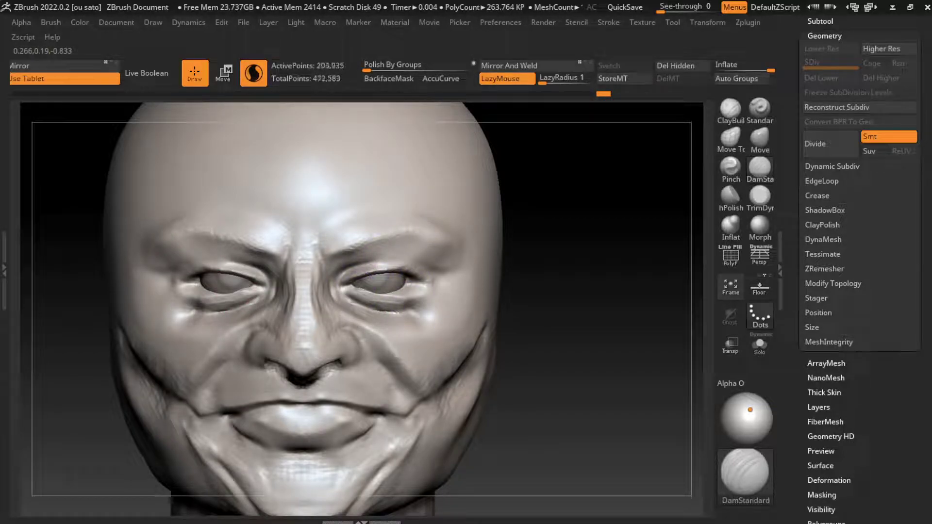
pyautogui.moveTo(352, 293); pyautogui.dragTo(379, 292)
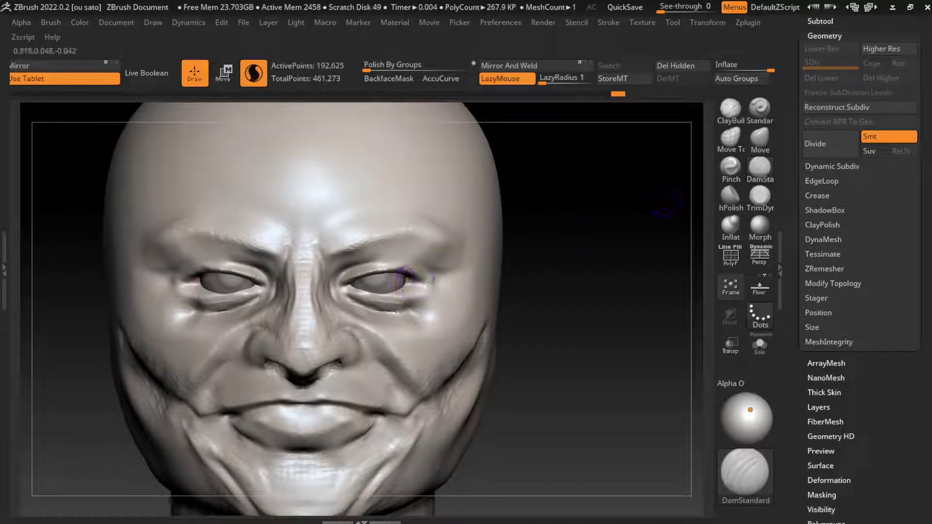
pyautogui.click(759, 139)
pyautogui.press('s')
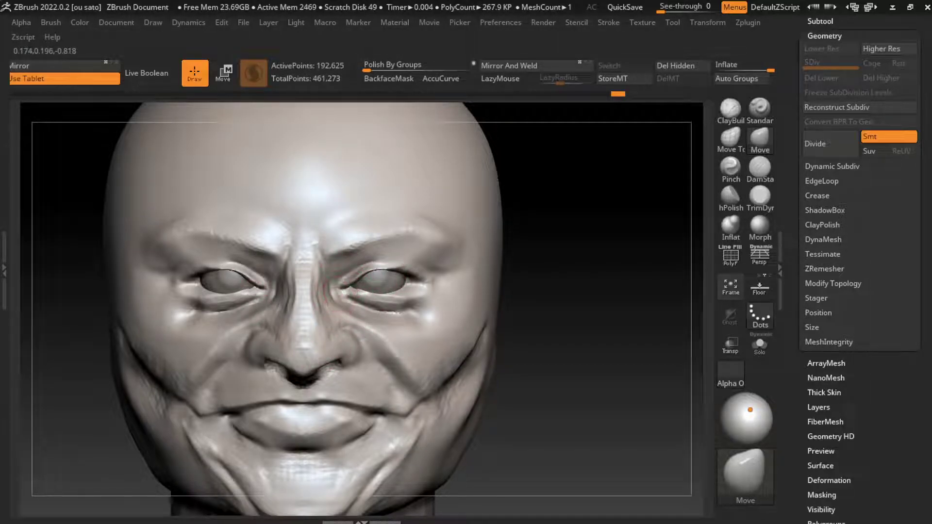
# Try puffing up the flesh around the eyes with Inflate, then undo it.
pyautogui.press('s')
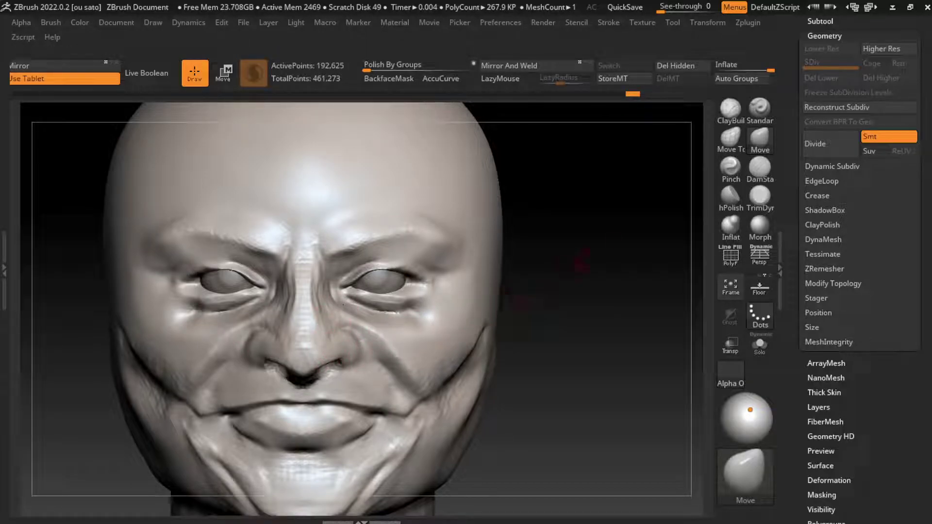
pyautogui.press('b')
pyautogui.press('c')
pyautogui.press('b')
pyautogui.press('b')
pyautogui.press('i')
pyautogui.press('n')
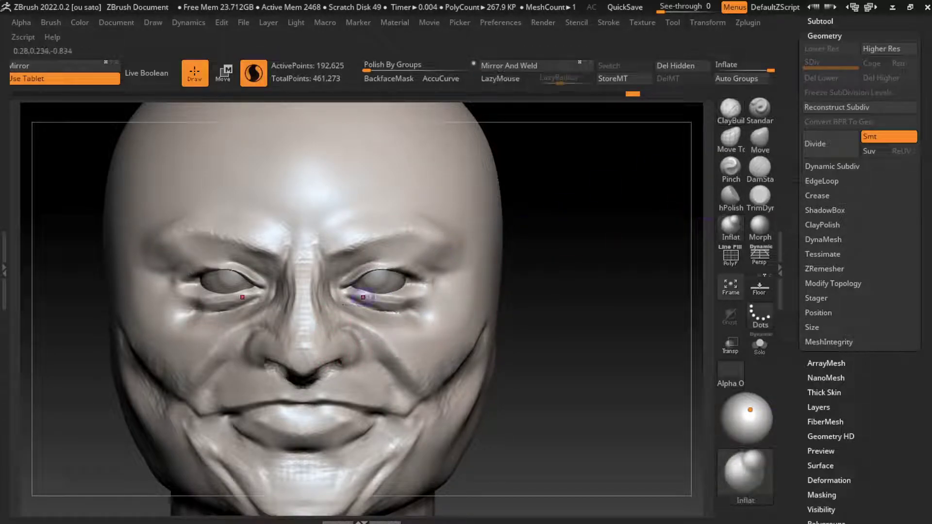
pyautogui.moveTo(357, 281)
pyautogui.mouseDown()
pyautogui.moveTo(369, 272)
pyautogui.moveTo(355, 272)
pyautogui.moveTo(398, 272)
pyautogui.mouseUp()
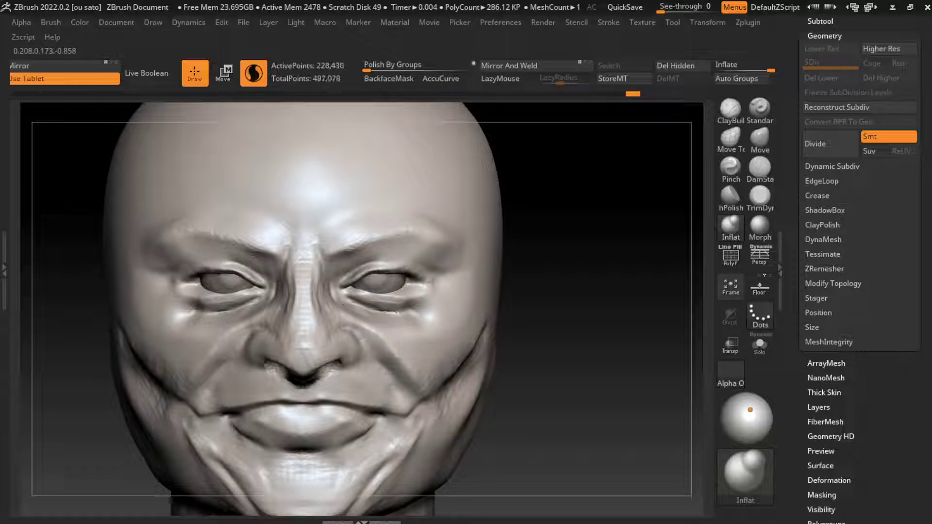
pyautogui.hotkey('ctrl', 'z')
pyautogui.hotkey('ctrl', 'z')
pyautogui.hotkey('ctrl', 'z')
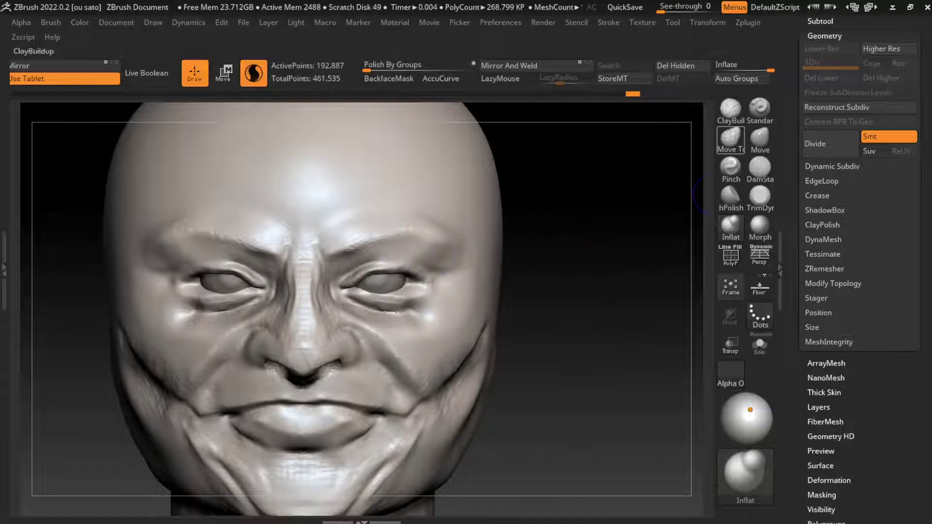
# Build up both upper eyelids with ClayBuildup and carve a sharp crease above them with DamStandard.
pyautogui.click(731, 108)
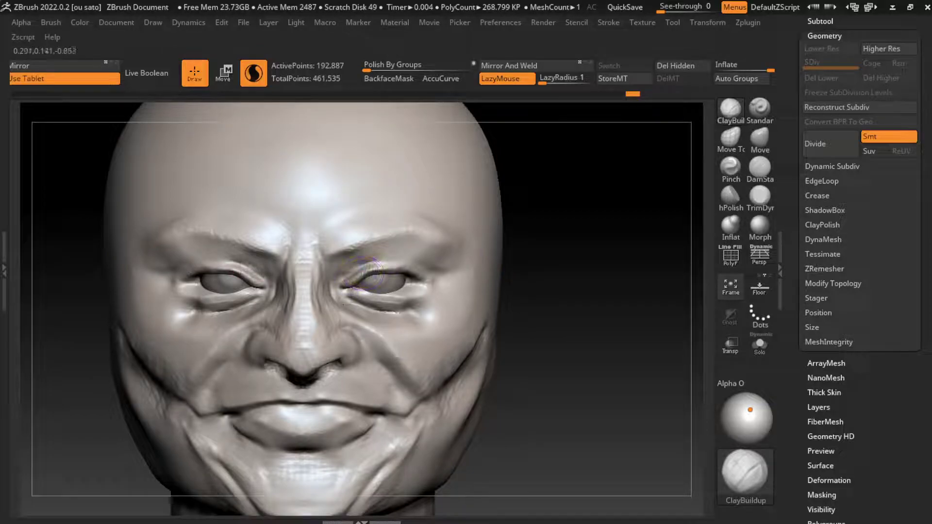
pyautogui.moveTo(366, 272)
pyautogui.mouseDown()
pyautogui.moveTo(388, 274)
pyautogui.moveTo(372, 279)
pyautogui.mouseUp()
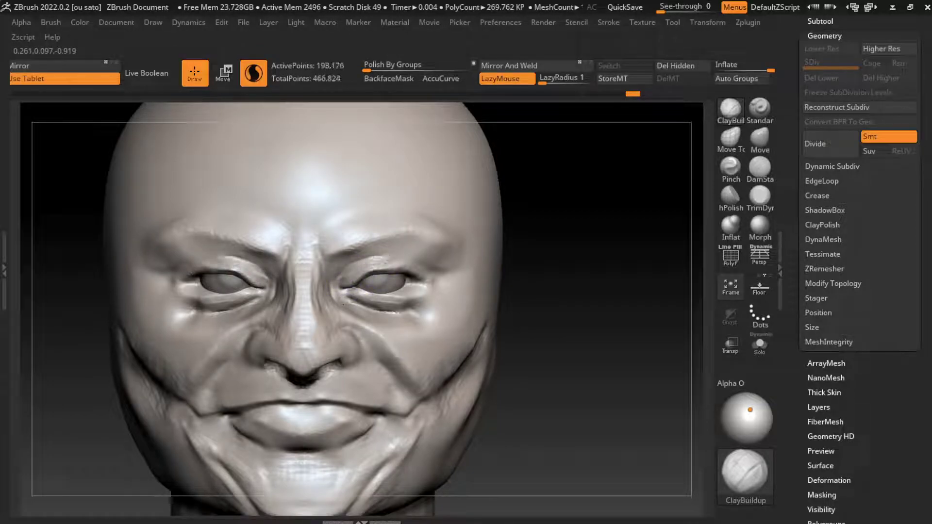
pyautogui.click(760, 168)
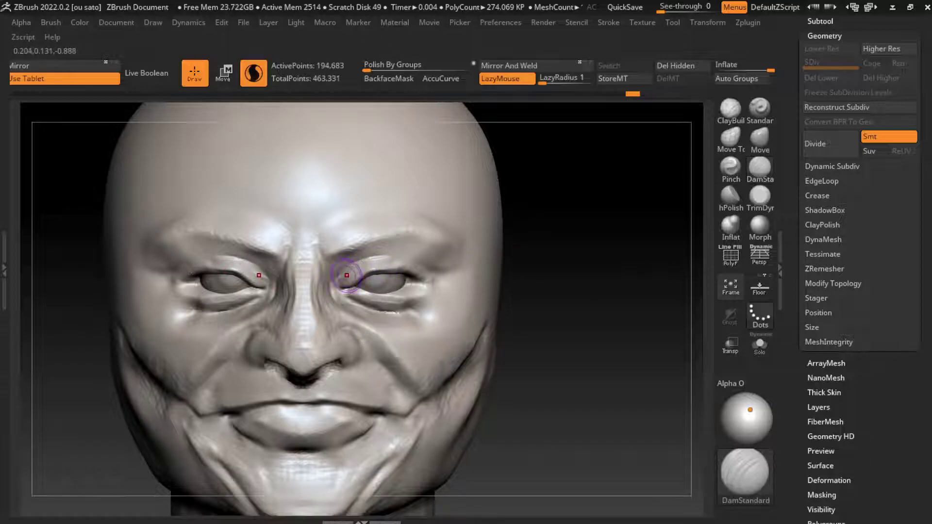
pyautogui.moveTo(335, 274); pyautogui.dragTo(429, 274)
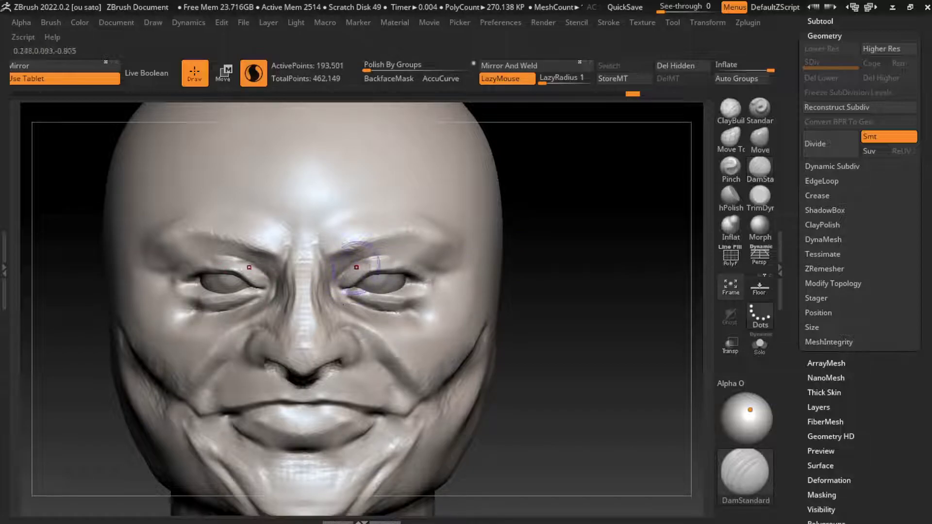
pyautogui.moveTo(356, 265); pyautogui.dragTo(423, 263)
# Reshape the flesh along the right temple with the Move brush.
pyautogui.click(760, 139)
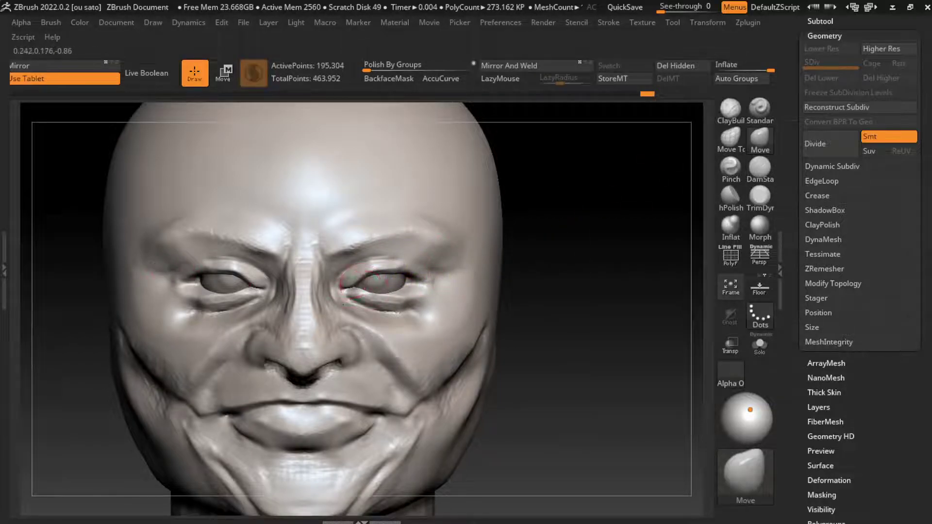
pyautogui.moveTo(471, 253); pyautogui.dragTo(467, 271)
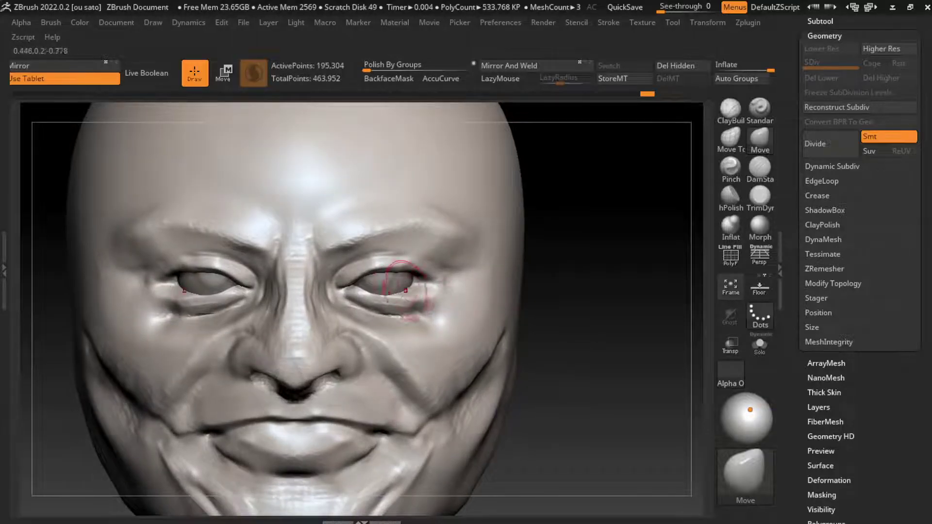
pyautogui.click(760, 168)
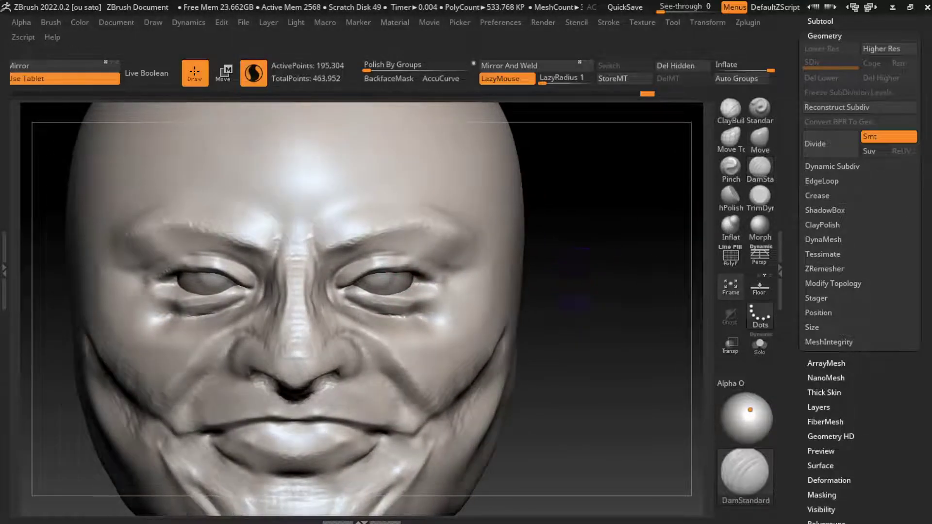
# Carve creases along the upper eyelids and at the outer eye corner with DamStandard.
pyautogui.press('s')
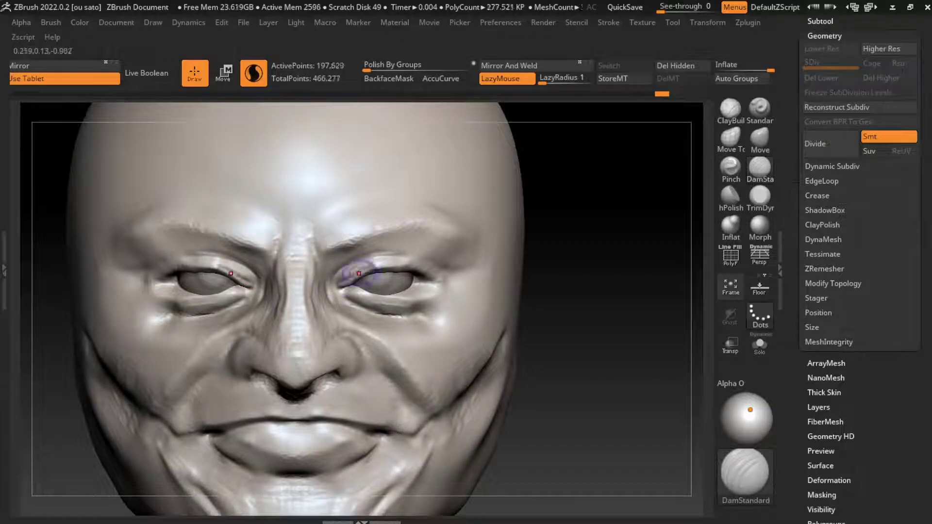
pyautogui.moveTo(358, 266)
pyautogui.mouseDown()
pyautogui.moveTo(409, 262)
pyautogui.moveTo(394, 268)
pyautogui.moveTo(420, 280)
pyautogui.moveTo(396, 257)
pyautogui.mouseUp()
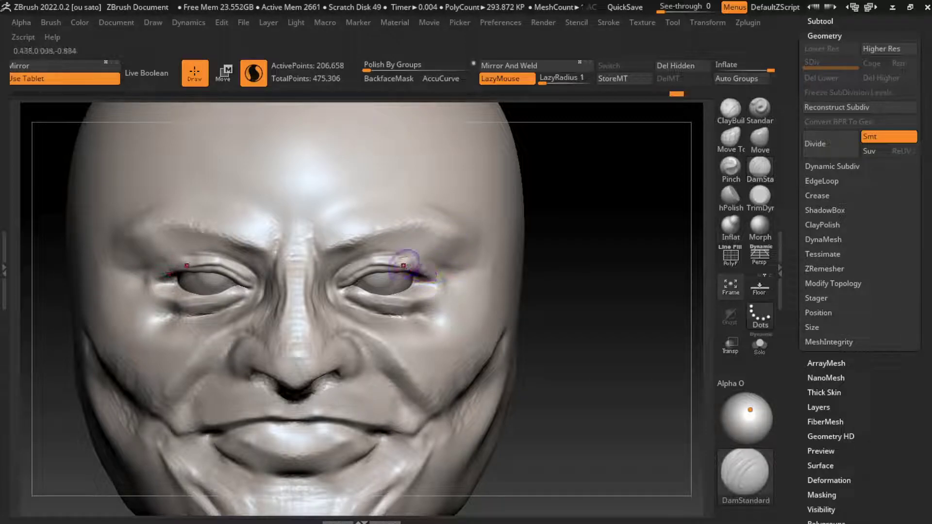
pyautogui.moveTo(409, 268)
pyautogui.mouseDown()
pyautogui.moveTo(425, 282)
pyautogui.moveTo(417, 281)
pyautogui.mouseUp()
pyautogui.moveTo(583, 292); pyautogui.dragTo(597, 218)
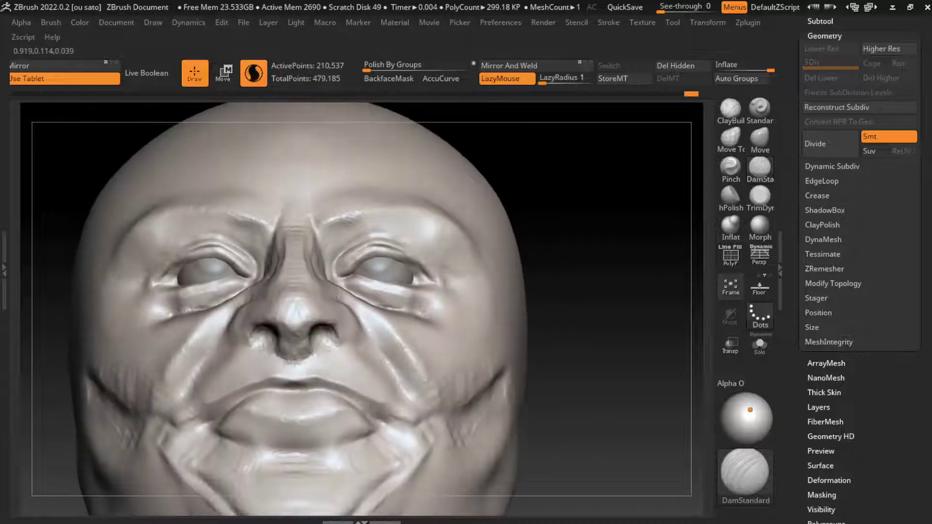
# Build up clay at the outer eye corner and refine its crease with DamStandard.
pyautogui.click(730, 108)
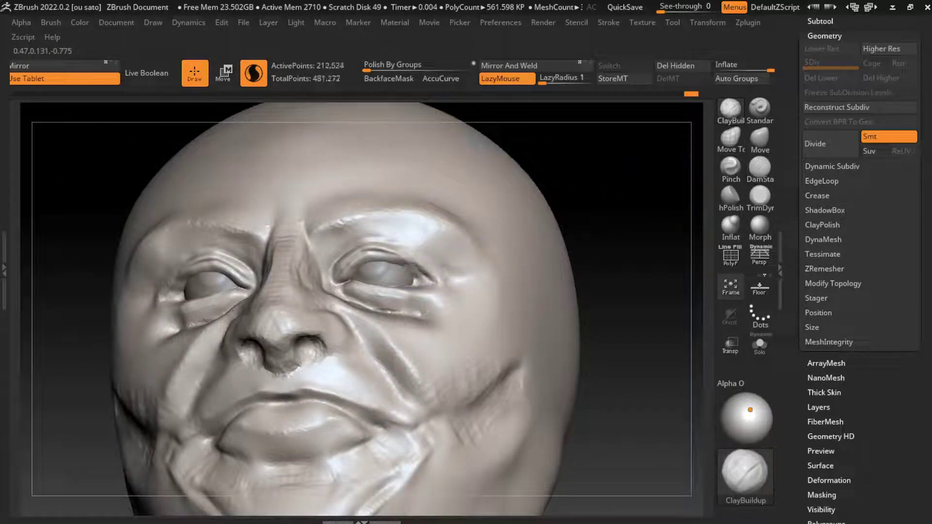
pyautogui.moveTo(423, 283); pyautogui.dragTo(432, 291)
pyautogui.keyDown('shift'); pyautogui.moveTo(607, 316); pyautogui.dragTo(607, 243); pyautogui.keyUp('shift')
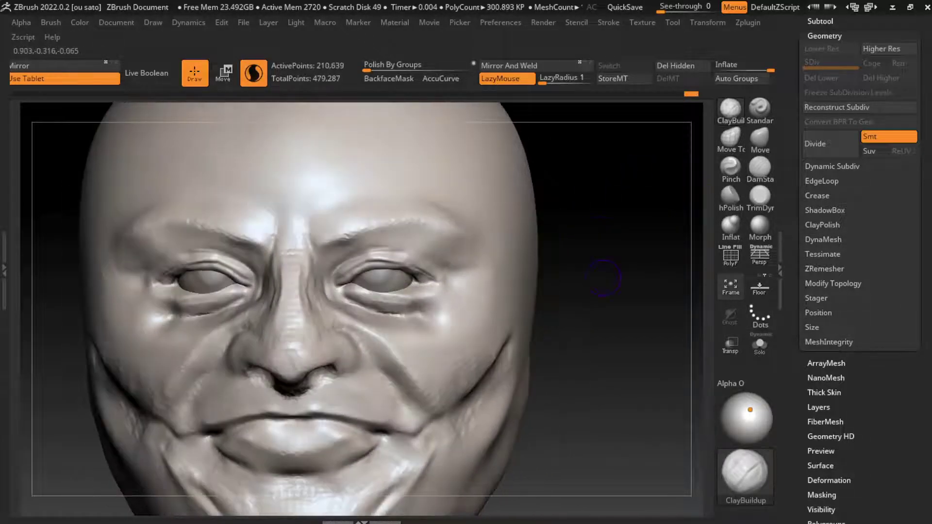
pyautogui.click(760, 167)
pyautogui.moveTo(444, 281); pyautogui.dragTo(423, 274)
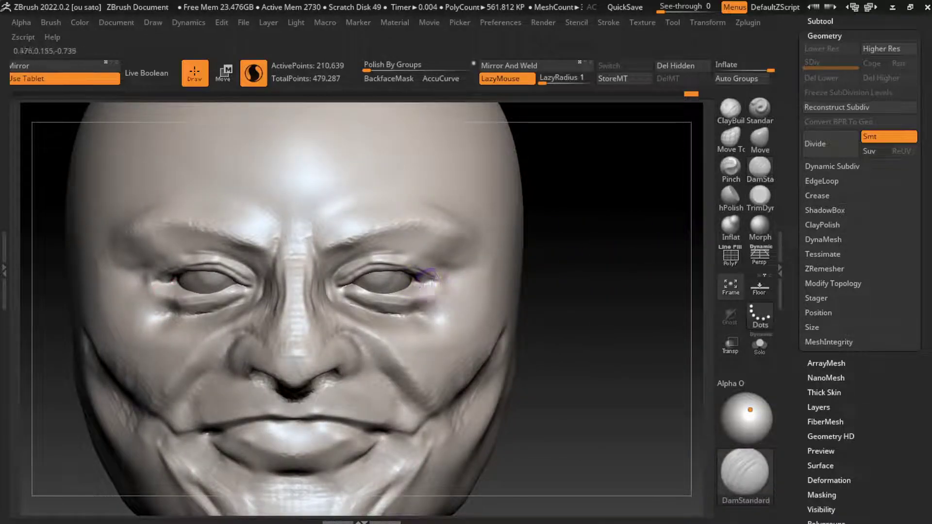
pyautogui.moveTo(582, 291); pyautogui.dragTo(631, 292)
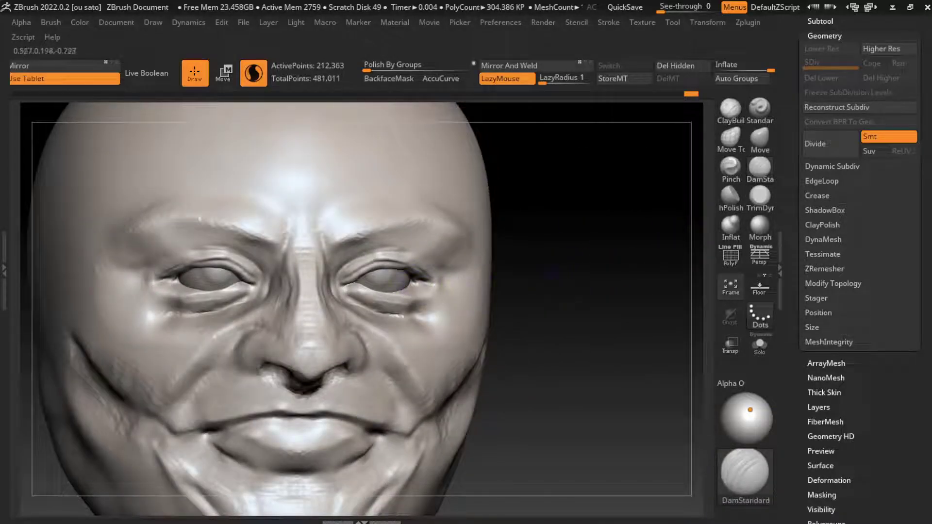
pyautogui.moveTo(483, 289)
pyautogui.mouseDown()
pyautogui.moveTo(448, 287)
pyautogui.moveTo(406, 269)
pyautogui.moveTo(354, 288)
pyautogui.mouseUp()
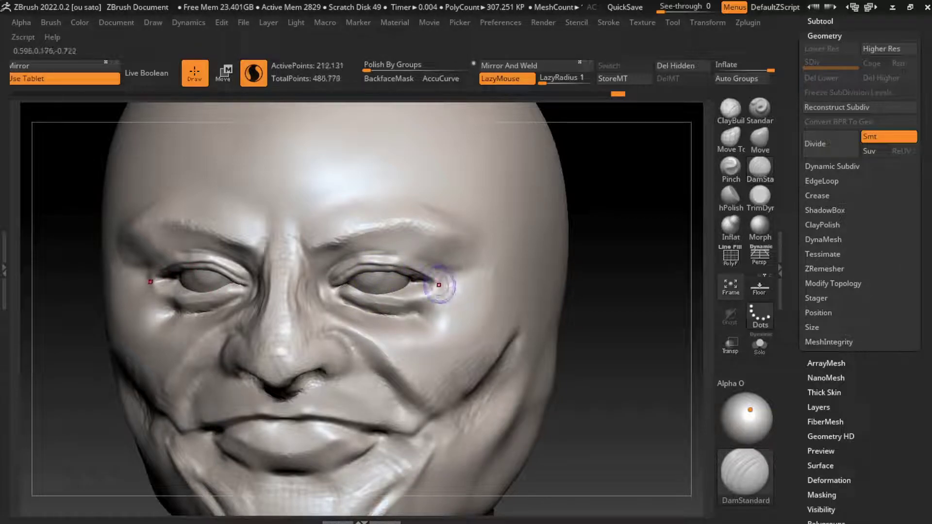
# Build up the lower eyelid, then carve crow's-feet and reshape the upper eyelids and outer corners.
pyautogui.click(731, 107)
pyautogui.moveTo(413, 273)
pyautogui.mouseDown()
pyautogui.moveTo(392, 291)
pyautogui.moveTo(418, 281)
pyautogui.mouseUp()
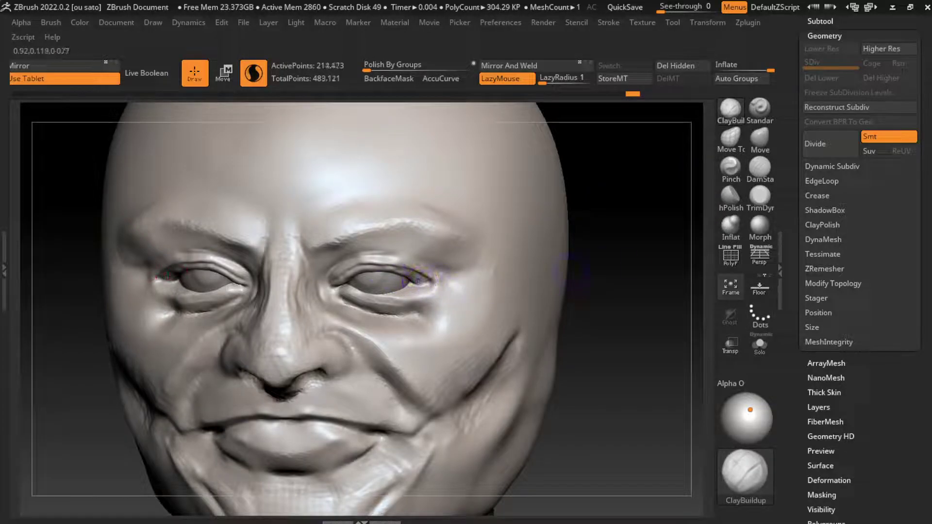
pyautogui.click(760, 166)
pyautogui.moveTo(401, 282)
pyautogui.mouseDown()
pyautogui.moveTo(441, 287)
pyautogui.moveTo(362, 270)
pyautogui.mouseUp()
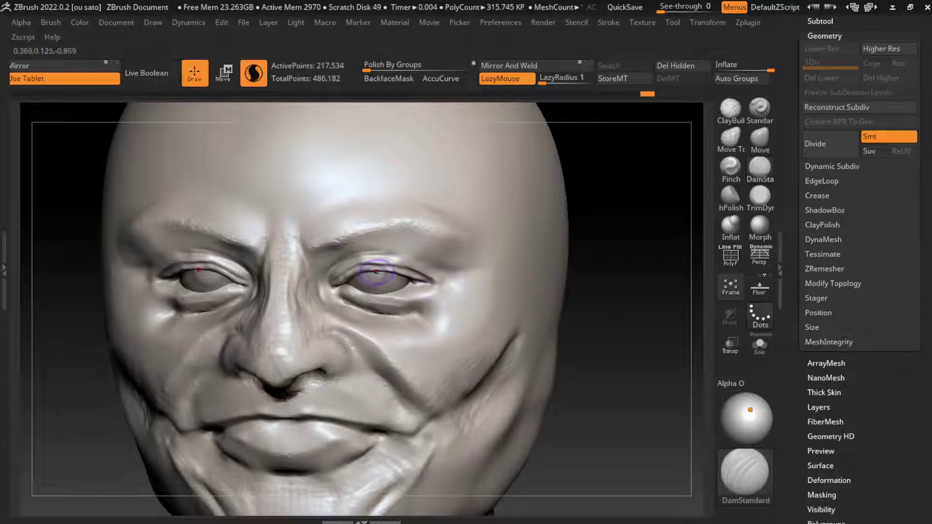
pyautogui.moveTo(362, 270); pyautogui.dragTo(388, 270, button='right')
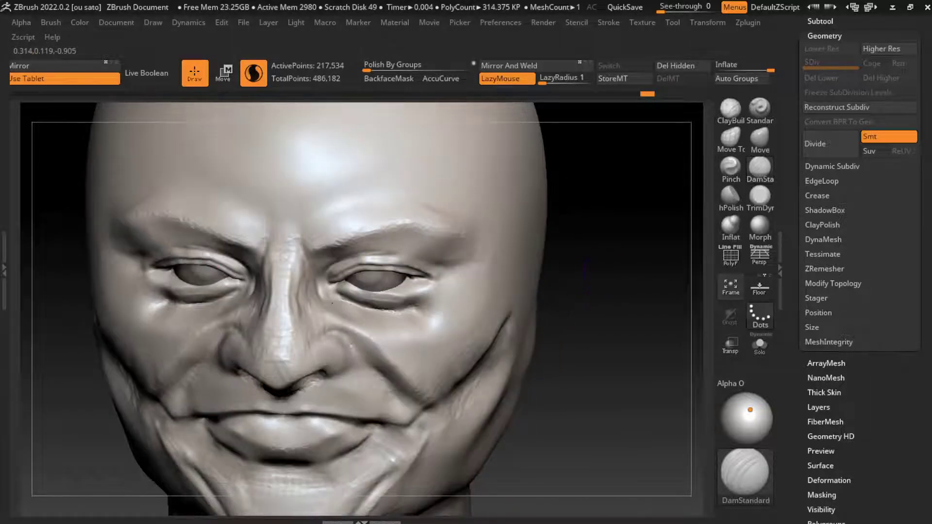
pyautogui.moveTo(383, 272); pyautogui.dragTo(454, 271)
pyautogui.click(730, 107)
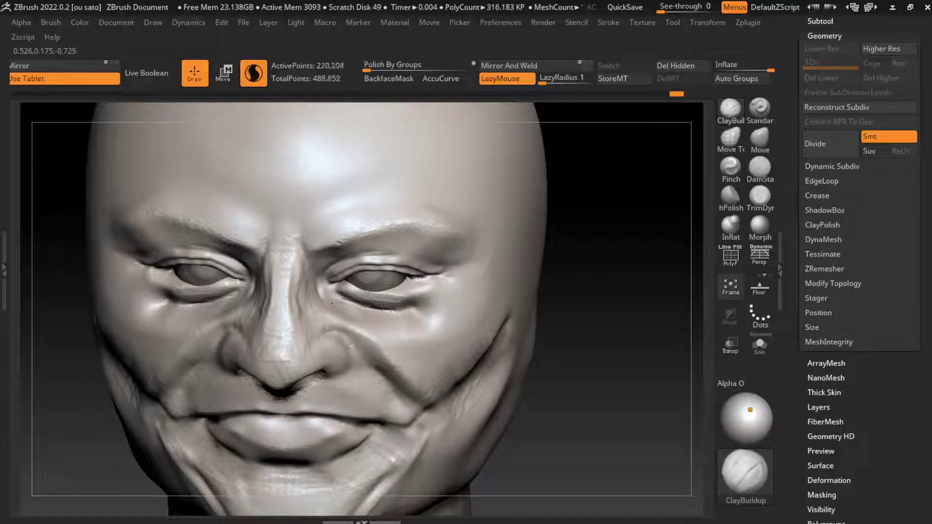
pyautogui.click(760, 166)
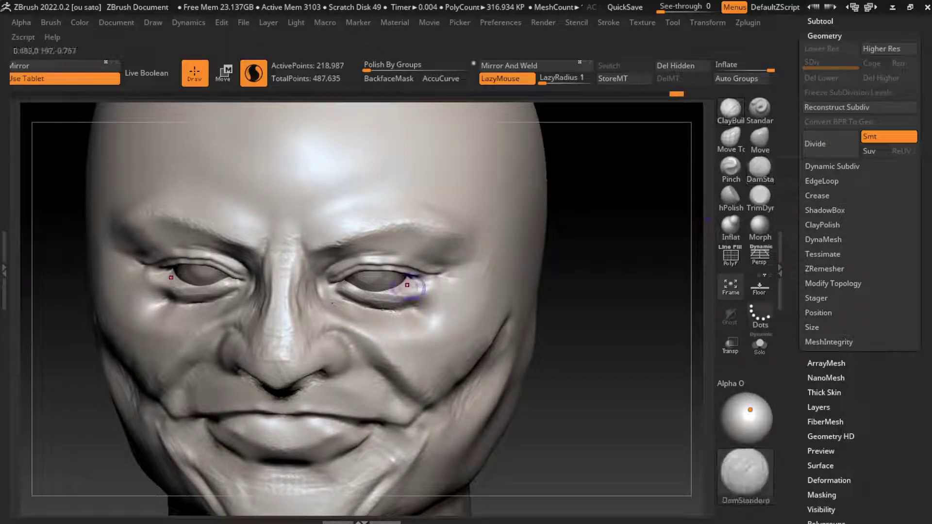
pyautogui.moveTo(413, 270); pyautogui.dragTo(436, 279)
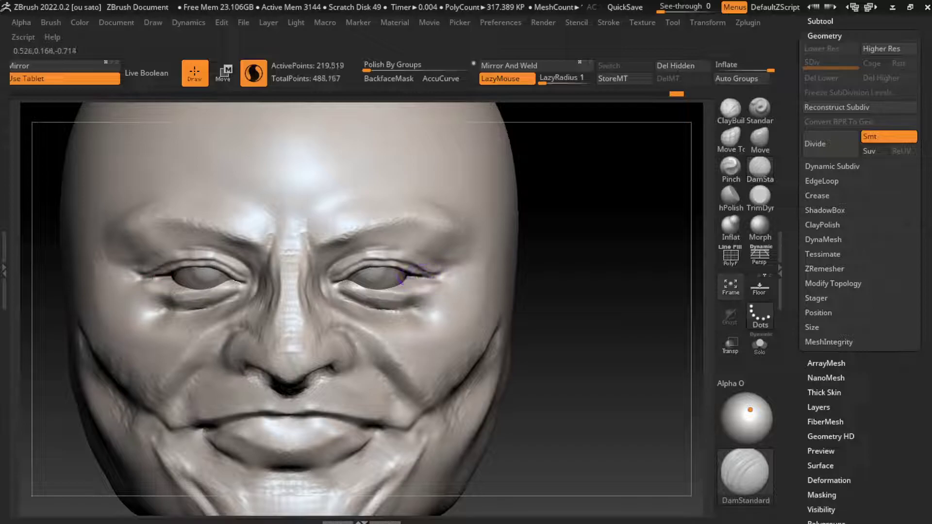
# Carve crow's-feet lines at the outer eye corners and refine the nose bridge and under-eye area.
pyautogui.moveTo(458, 241)
pyautogui.mouseDown()
pyautogui.moveTo(447, 269)
pyautogui.moveTo(480, 248)
pyautogui.mouseUp()
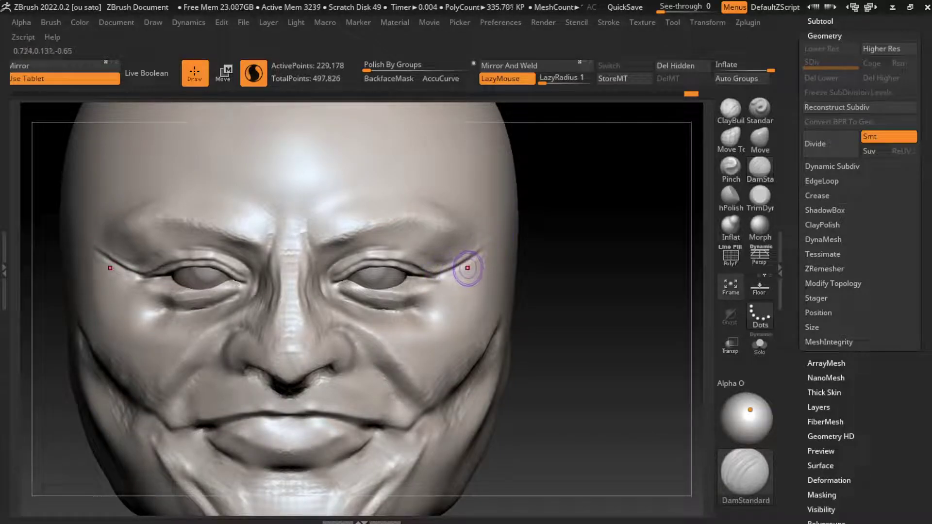
pyautogui.moveTo(444, 272)
pyautogui.mouseDown()
pyautogui.moveTo(498, 245)
pyautogui.moveTo(463, 279)
pyautogui.mouseUp()
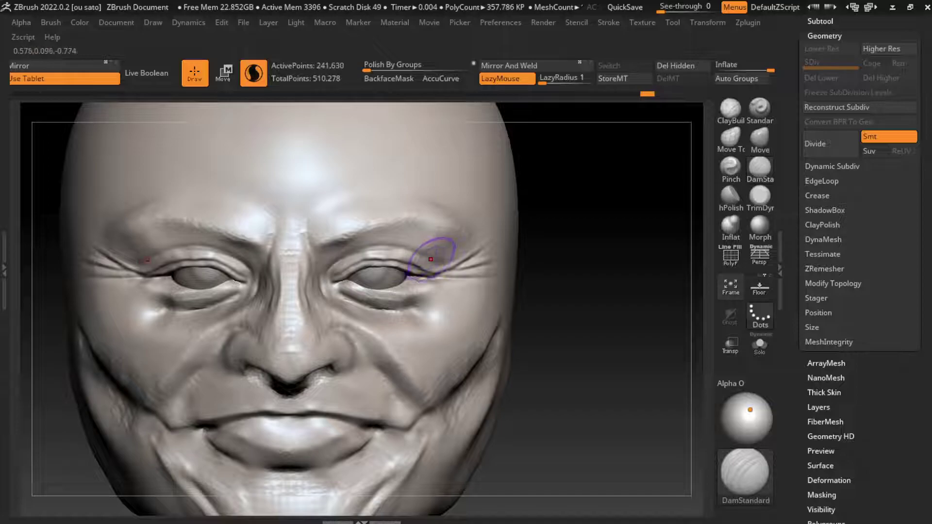
pyautogui.moveTo(418, 278); pyautogui.dragTo(449, 285)
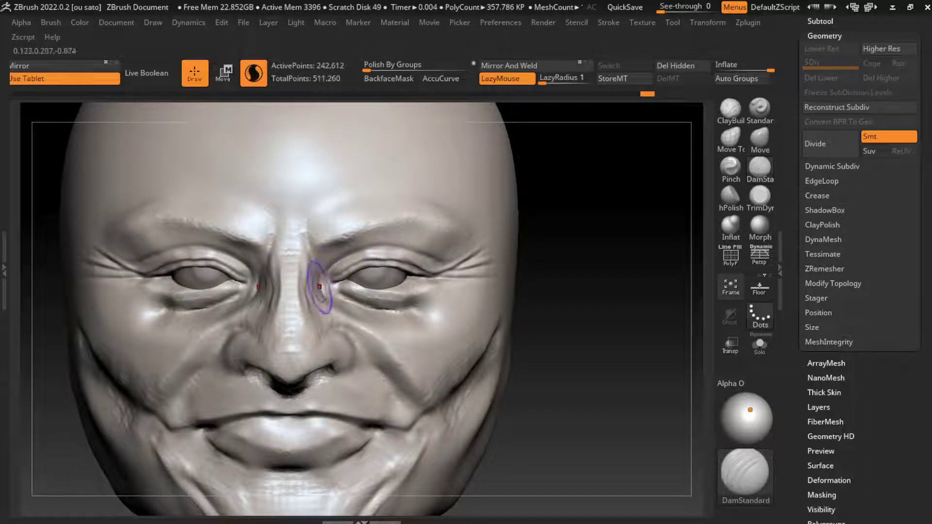
pyautogui.moveTo(316, 264)
pyautogui.mouseDown()
pyautogui.moveTo(323, 306)
pyautogui.moveTo(342, 265)
pyautogui.moveTo(333, 296)
pyautogui.mouseUp()
pyautogui.press('s')
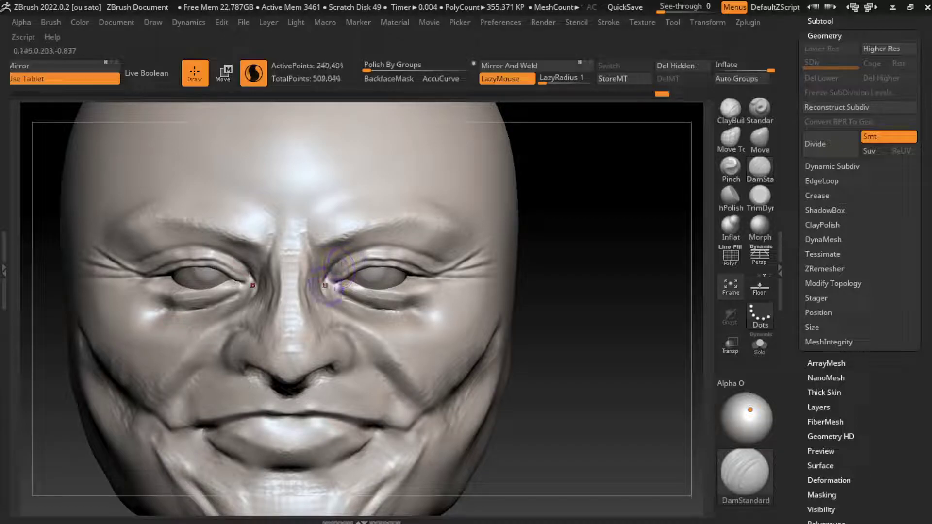
pyautogui.moveTo(426, 312); pyautogui.dragTo(340, 296)
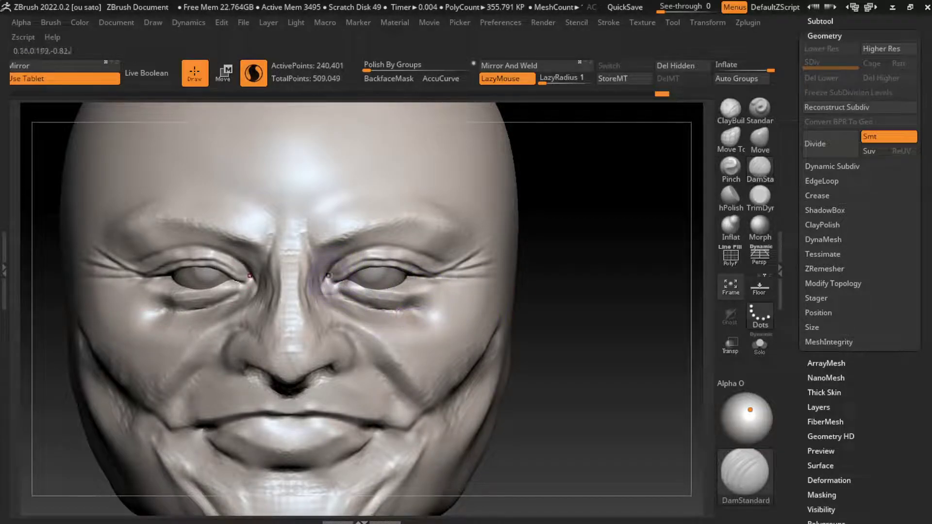
# Build up the inner eye-corner fold and cheek, then reshape the inner corner and nose side.
pyautogui.press('b')
pyautogui.press('c')
pyautogui.press('b')
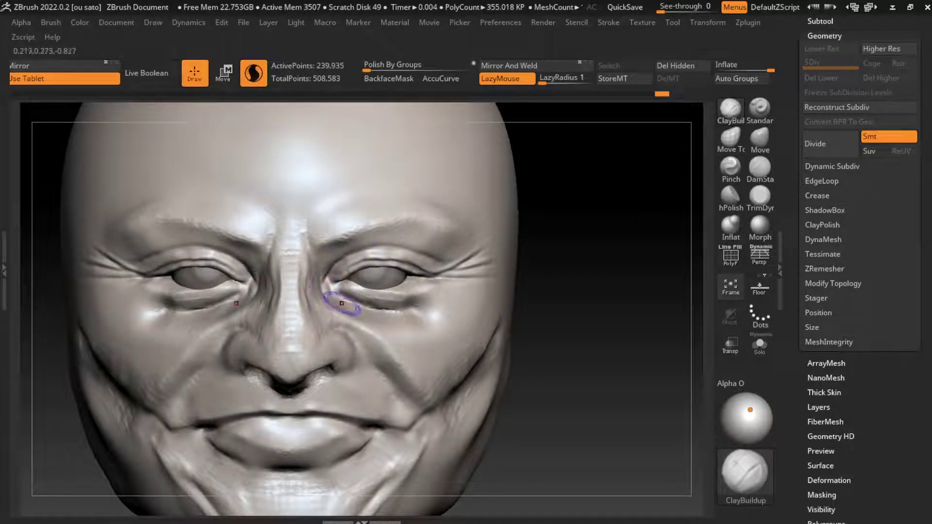
pyautogui.click(760, 168)
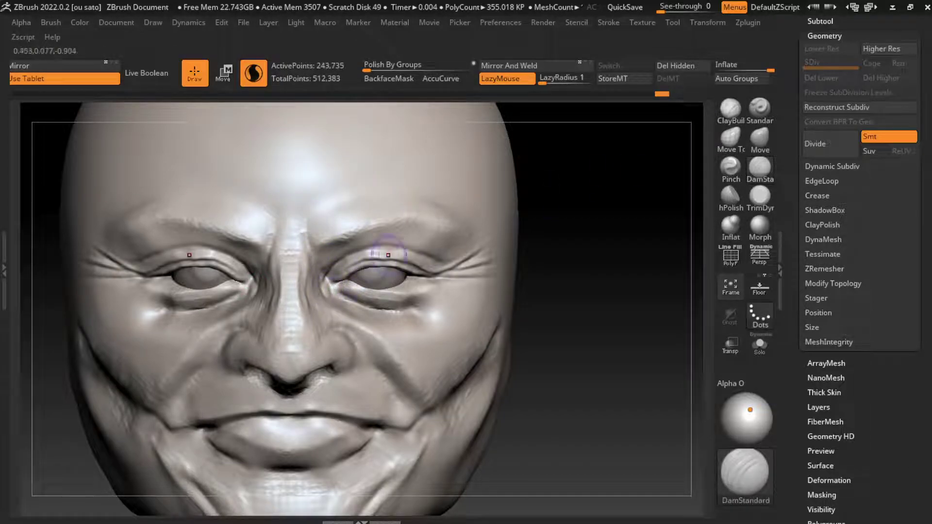
pyautogui.press('b')
pyautogui.press('c')
pyautogui.press('b')
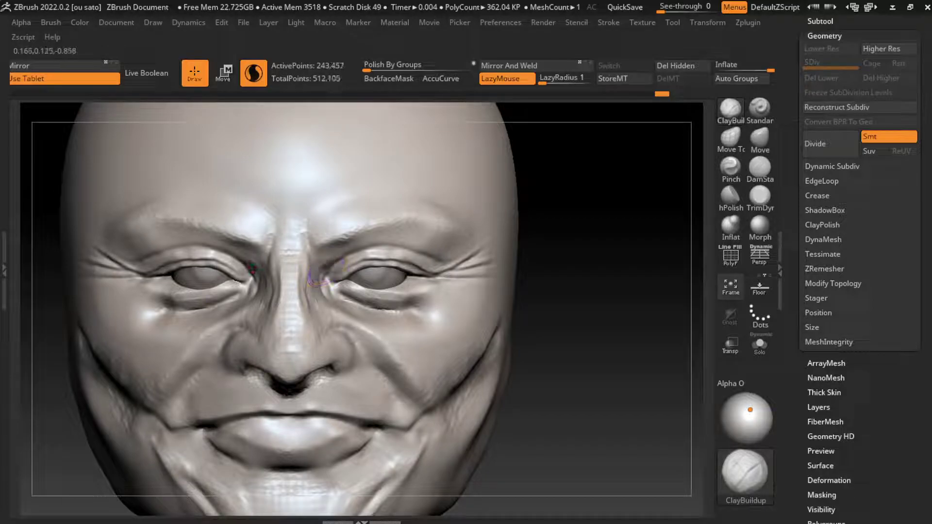
pyautogui.moveTo(318, 278); pyautogui.dragTo(340, 264)
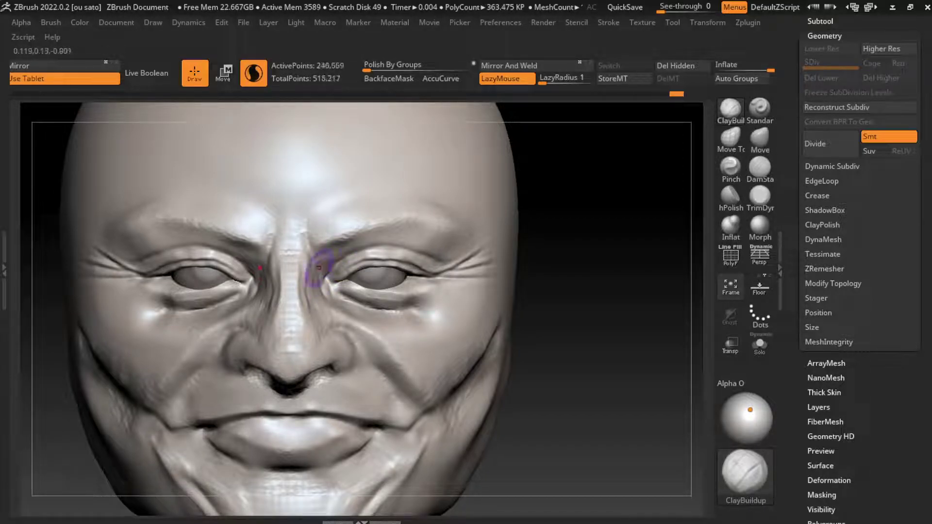
pyautogui.moveTo(333, 333); pyautogui.dragTo(354, 344)
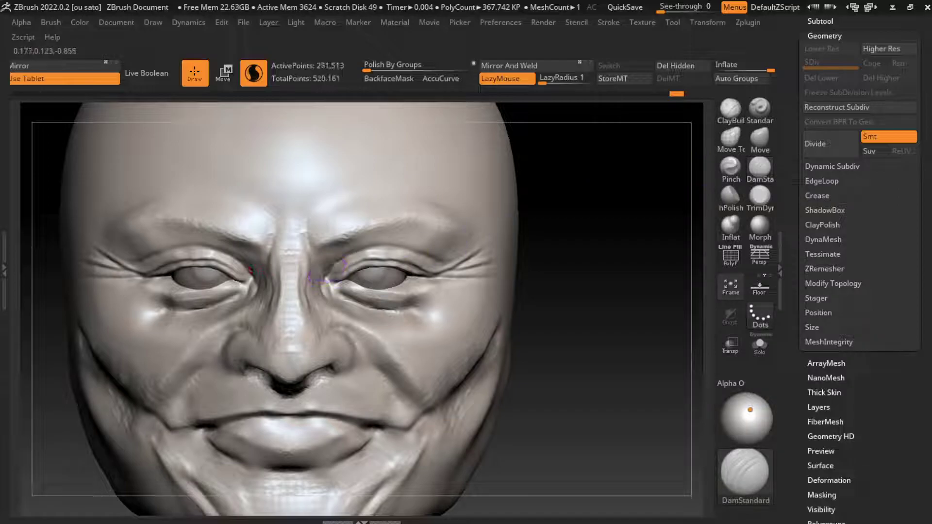
pyautogui.moveTo(341, 260); pyautogui.dragTo(327, 283)
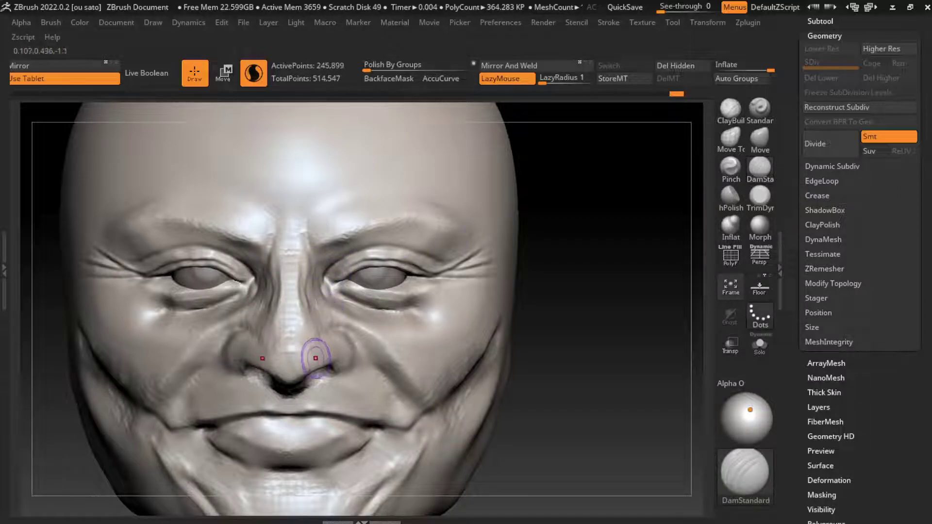
pyautogui.moveTo(308, 353); pyautogui.dragTo(321, 327)
# Build up and crease the inner eye corner, then refine the eye corners with DamStandard.
pyautogui.click(730, 109)
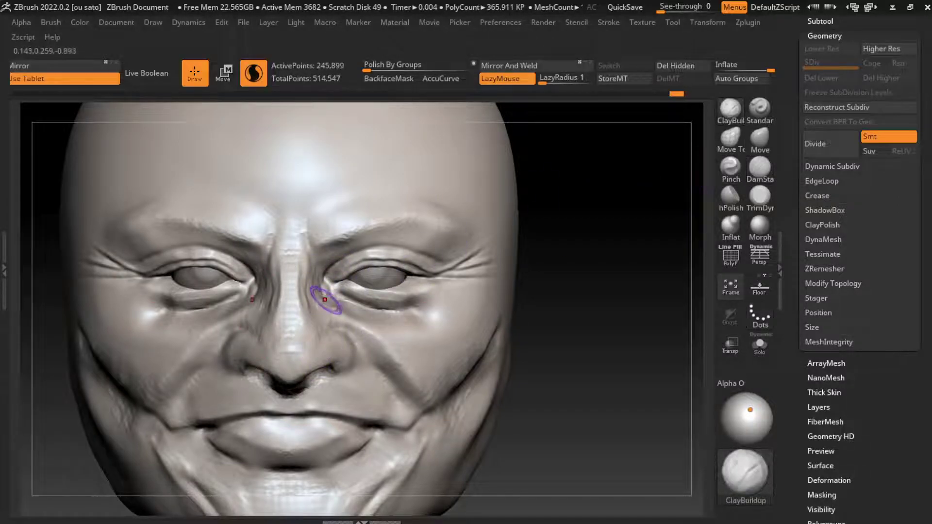
pyautogui.moveTo(329, 295); pyautogui.dragTo(328, 285)
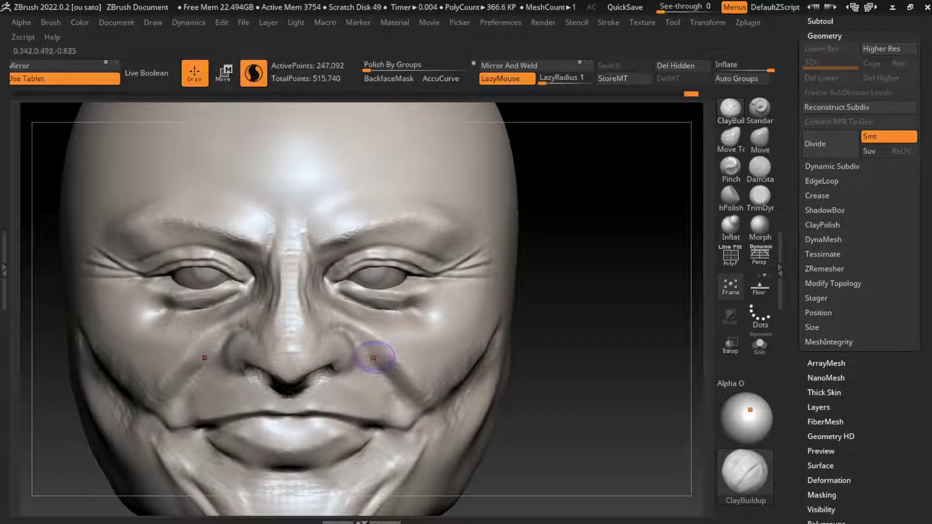
pyautogui.click(760, 167)
pyautogui.moveTo(324, 279); pyautogui.dragTo(325, 285)
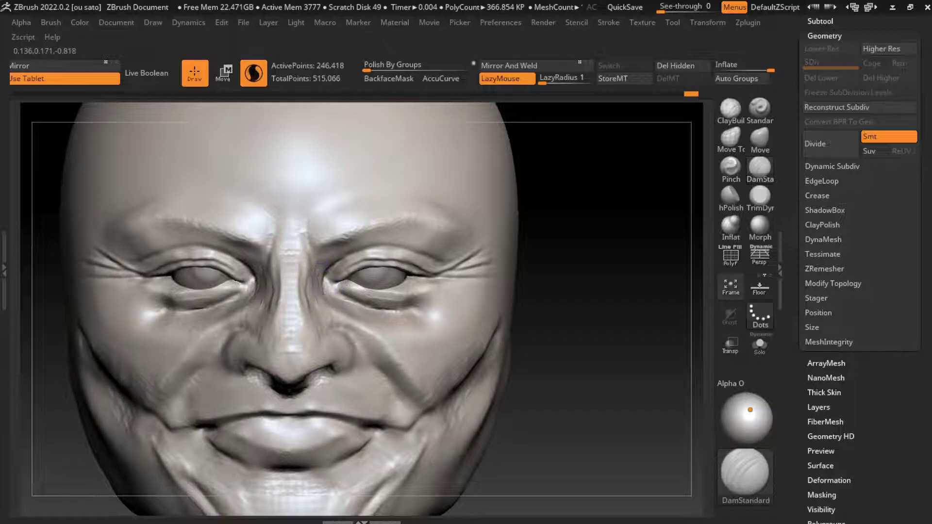
pyautogui.moveTo(478, 388); pyautogui.dragTo(486, 396)
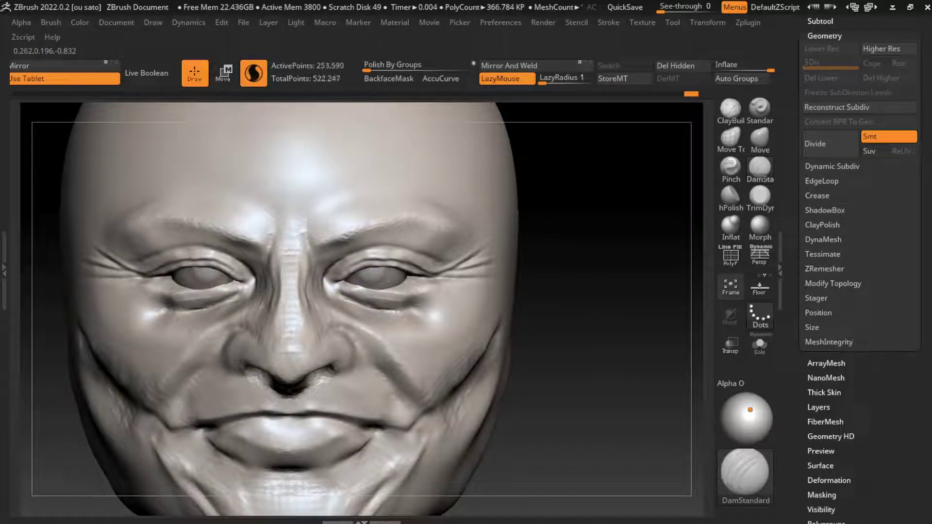
pyautogui.moveTo(351, 284); pyautogui.dragTo(427, 265)
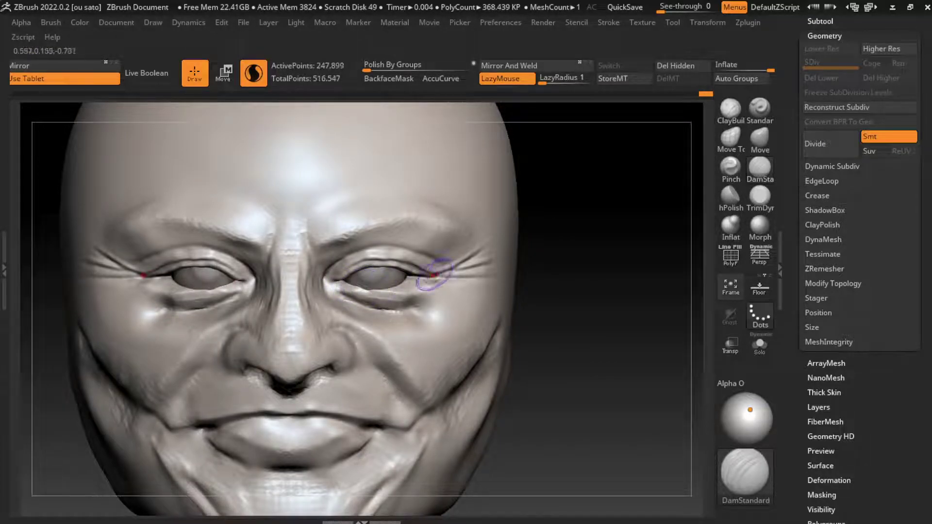
pyautogui.moveTo(357, 271)
pyautogui.mouseDown()
pyautogui.moveTo(373, 284)
pyautogui.moveTo(394, 275)
pyautogui.mouseUp()
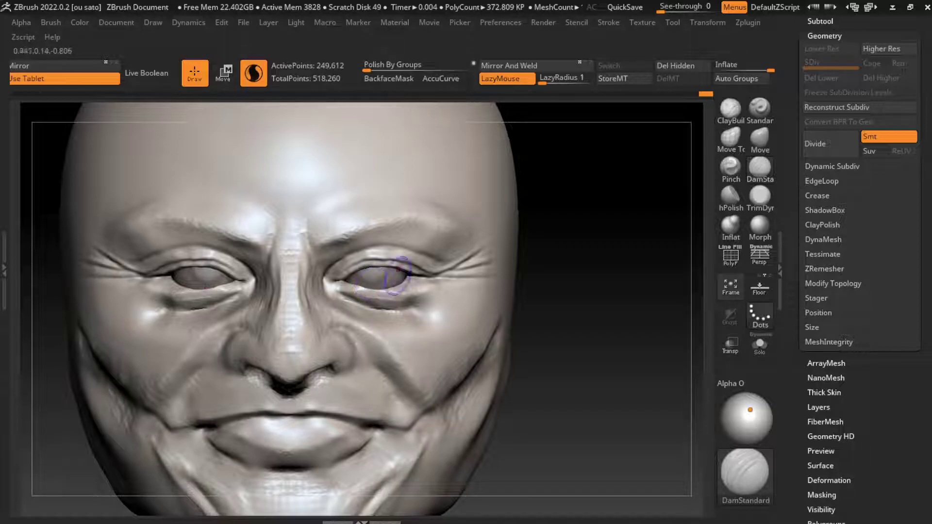
# Build up skin around the eye, carve a new outer-corner crease, and build up under-eye bags.
pyautogui.click(730, 108)
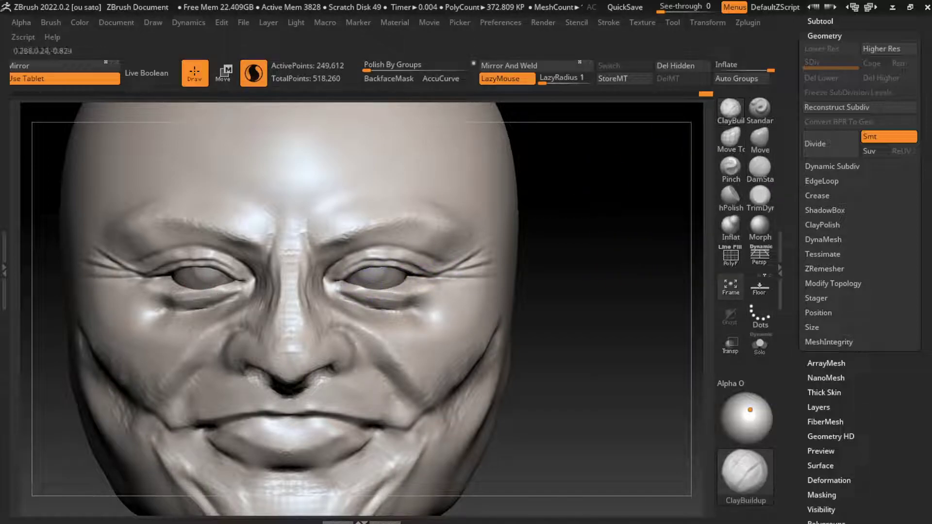
pyautogui.moveTo(350, 294); pyautogui.dragTo(357, 289)
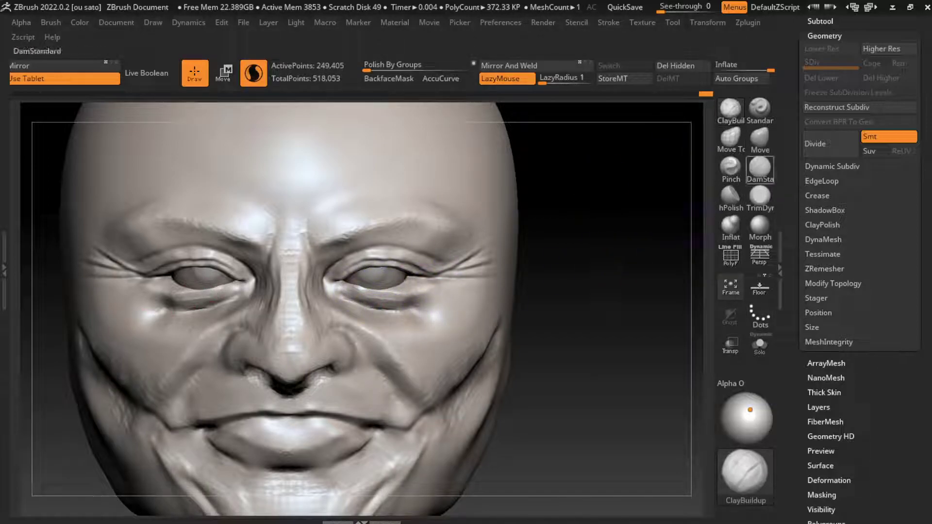
pyautogui.click(760, 168)
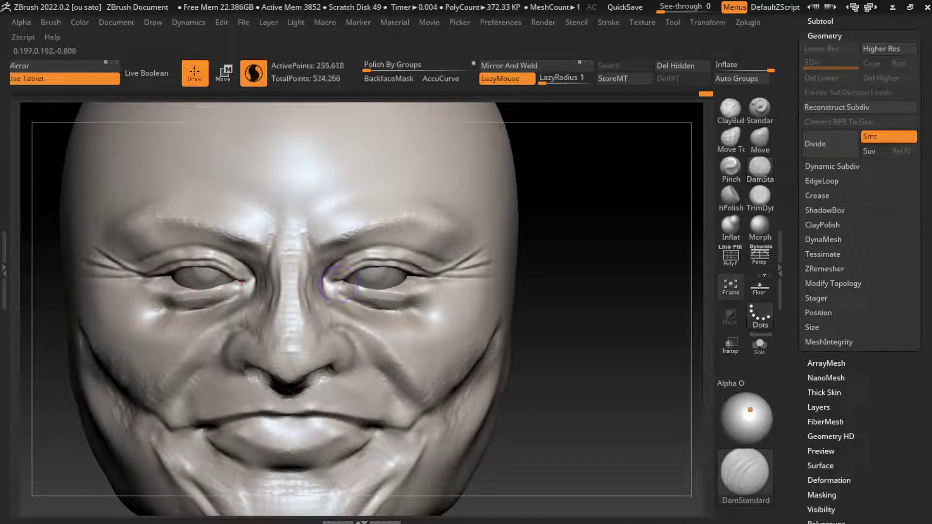
pyautogui.moveTo(431, 285); pyautogui.dragTo(406, 277)
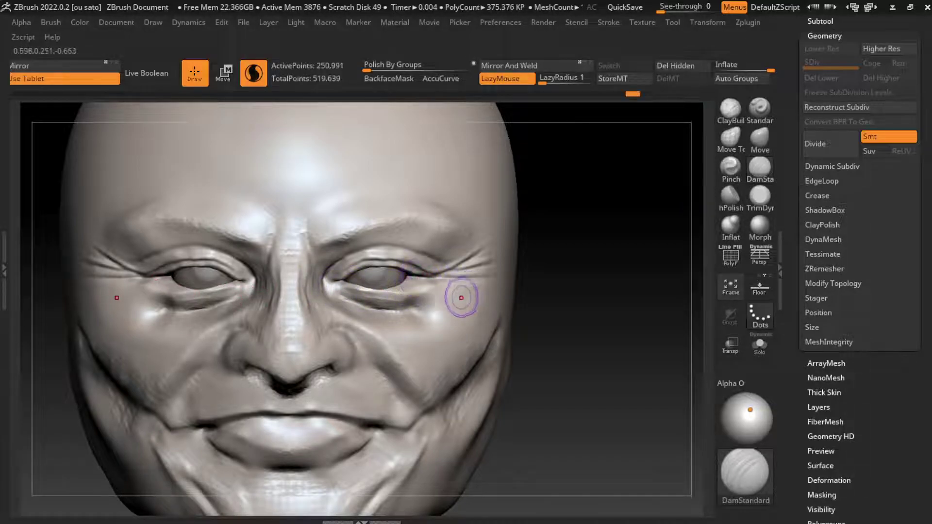
pyautogui.press('b')
pyautogui.press('c')
pyautogui.press('b')
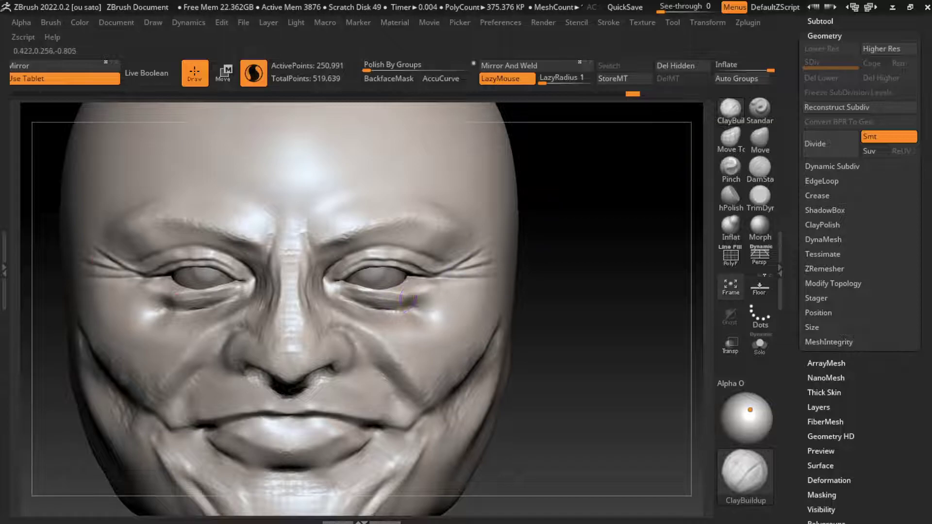
pyautogui.moveTo(407, 299); pyautogui.dragTo(388, 296)
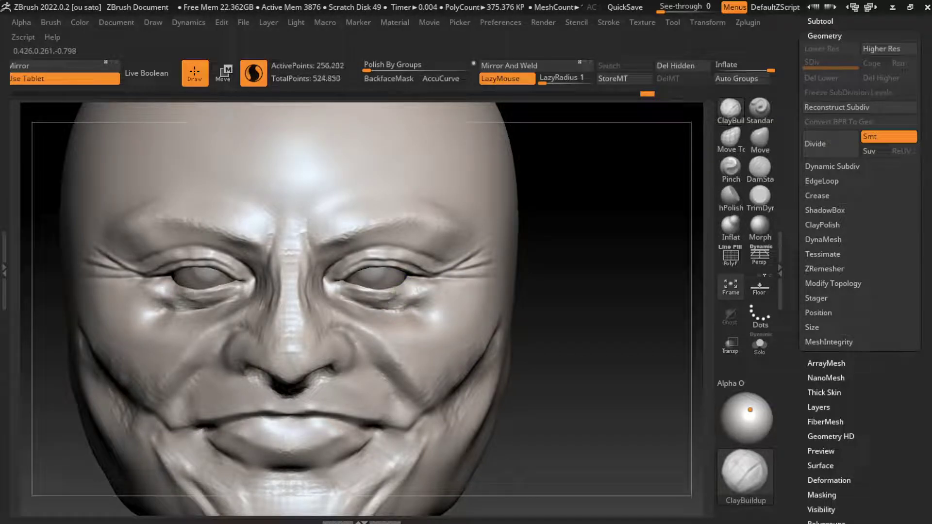
pyautogui.press('b')
pyautogui.press('d')
pyautogui.press('s')
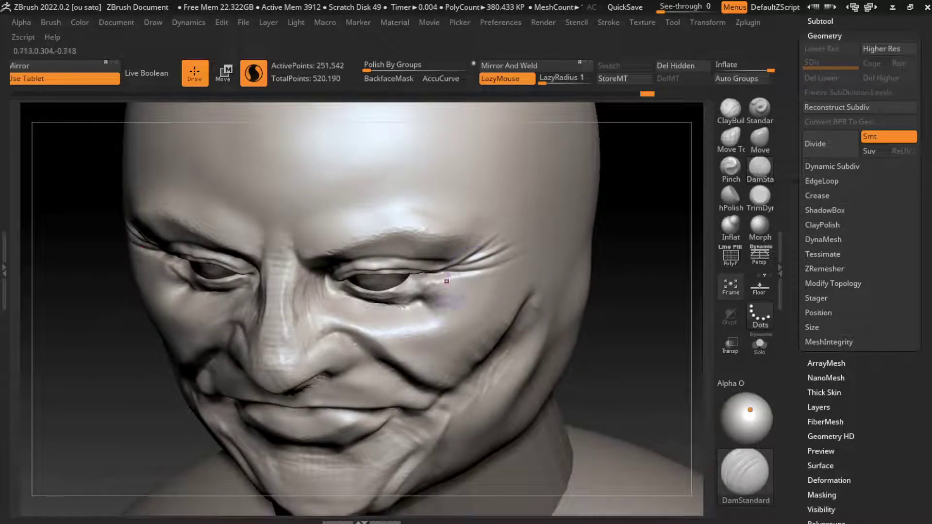
pyautogui.click(730, 111)
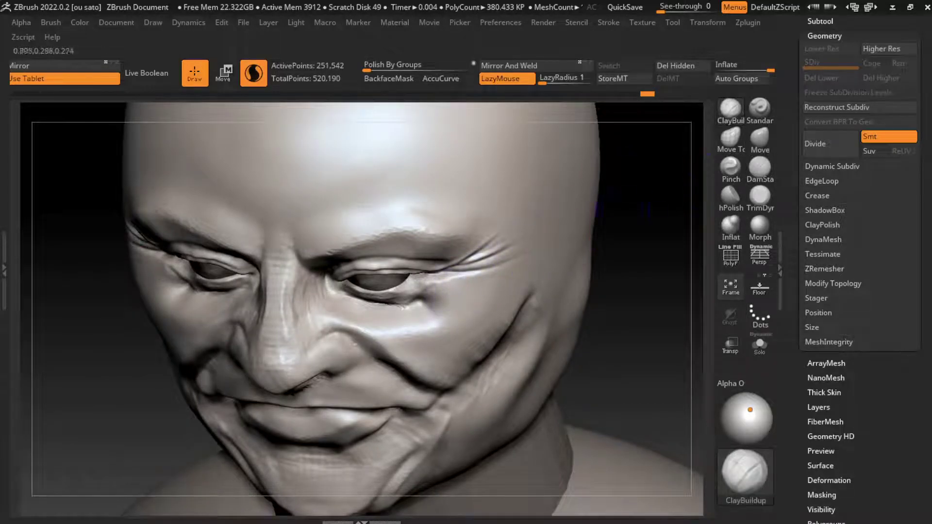
# Build up the puffiness under the eyes and carve a crease under the right eye.
pyautogui.moveTo(437, 279); pyautogui.dragTo(415, 297)
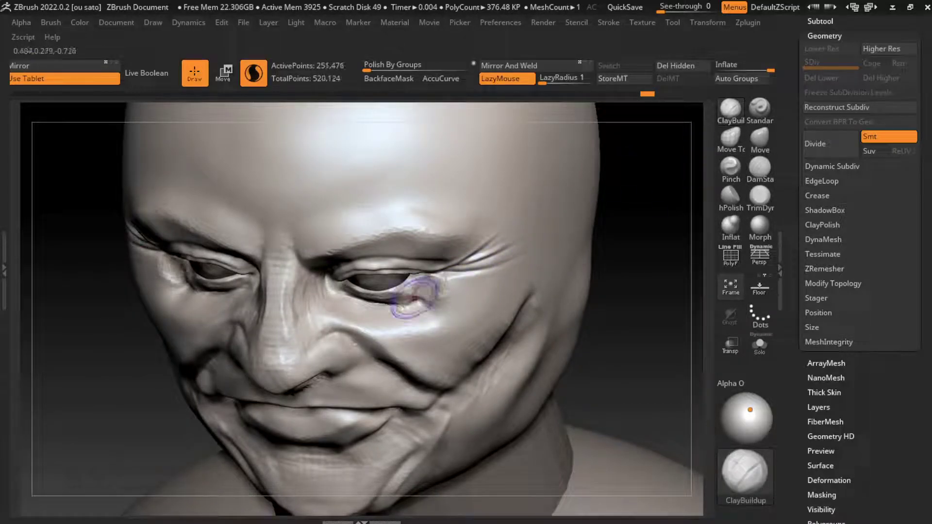
pyautogui.click(760, 168)
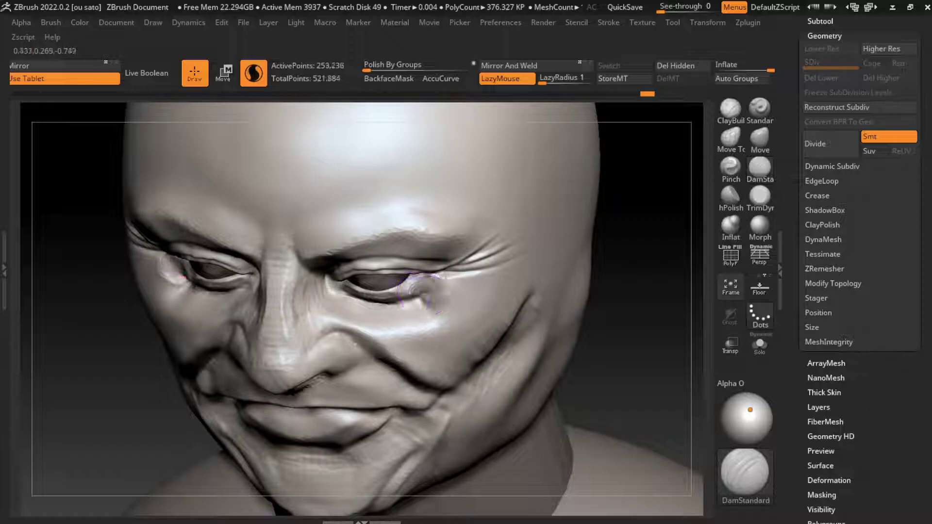
pyautogui.click(731, 111)
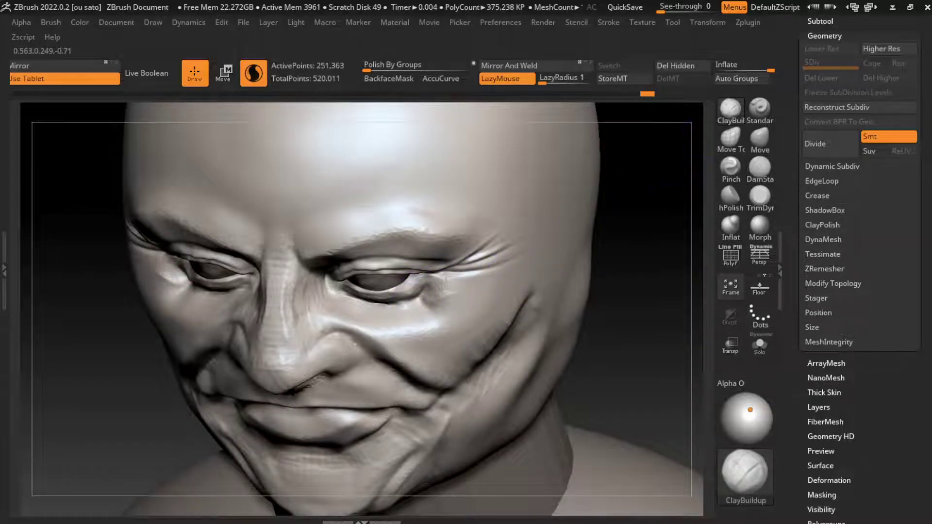
pyautogui.moveTo(449, 291)
pyautogui.mouseDown()
pyautogui.moveTo(420, 294)
pyautogui.moveTo(419, 306)
pyautogui.mouseUp()
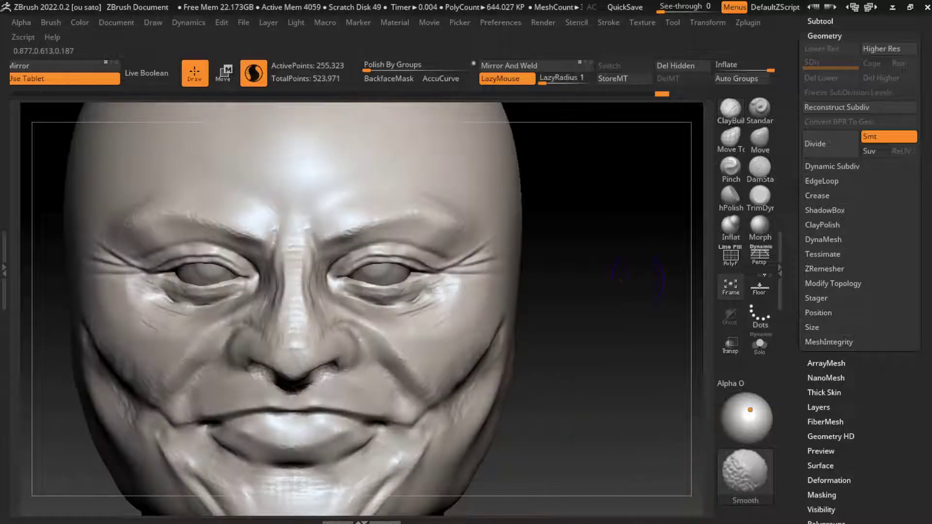
pyautogui.click(760, 167)
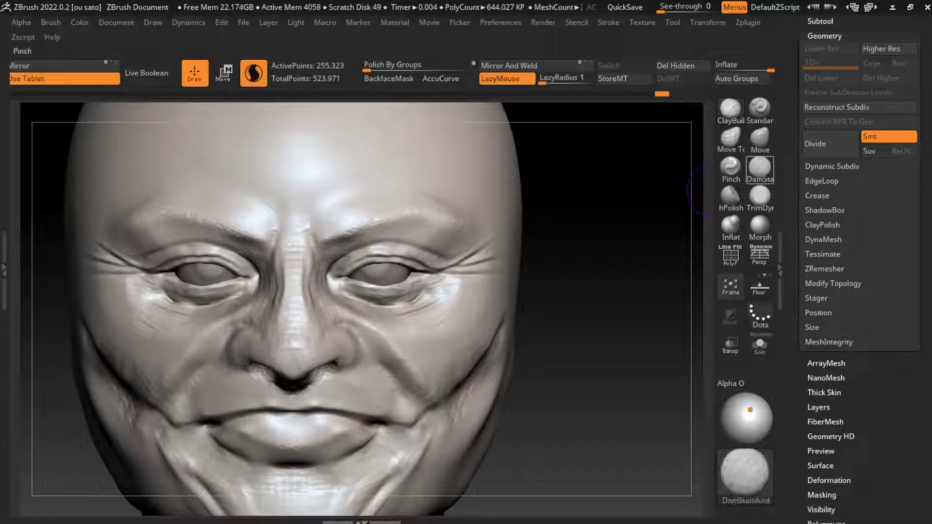
pyautogui.moveTo(386, 305); pyautogui.dragTo(450, 274)
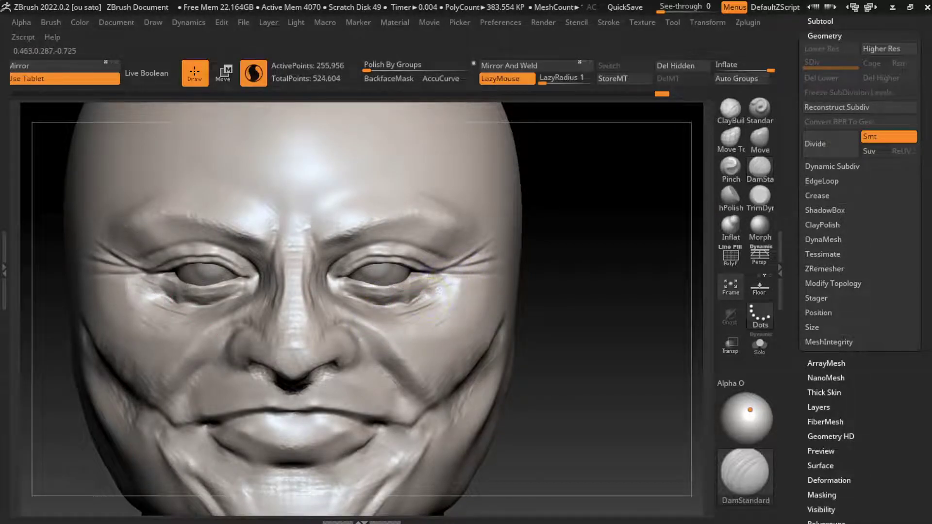
# Add a small ClayBuildup fold at the right eye's outer corner from a three-quarter view.
pyautogui.moveTo(534, 267); pyautogui.dragTo(416, 306)
pyautogui.click(730, 109)
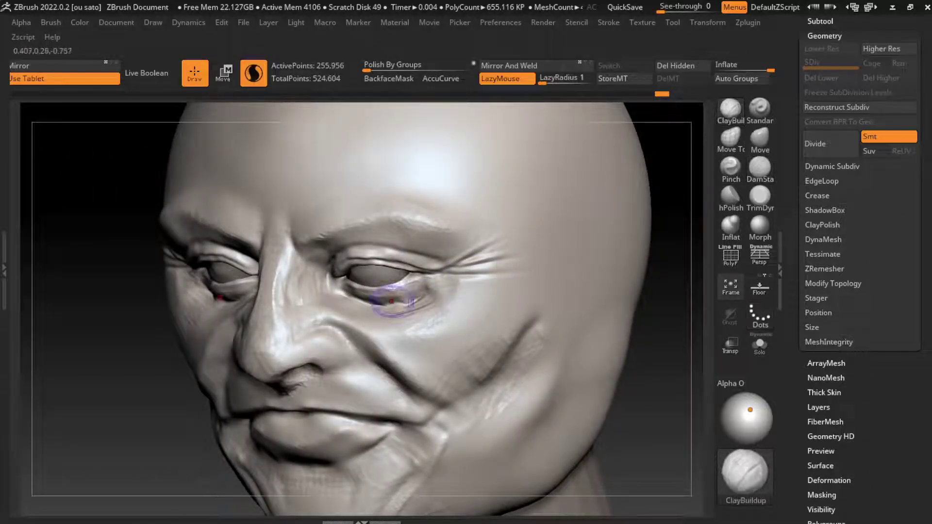
pyautogui.moveTo(401, 286); pyautogui.dragTo(440, 290)
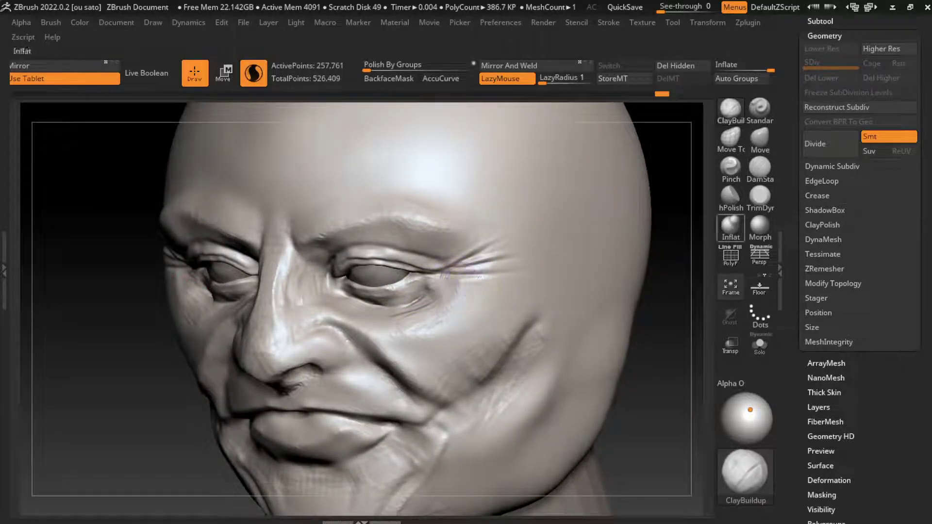
pyautogui.click(760, 167)
pyautogui.keyDown('shift'); pyautogui.moveTo(697, 242); pyautogui.dragTo(632, 243); pyautogui.keyUp('shift')
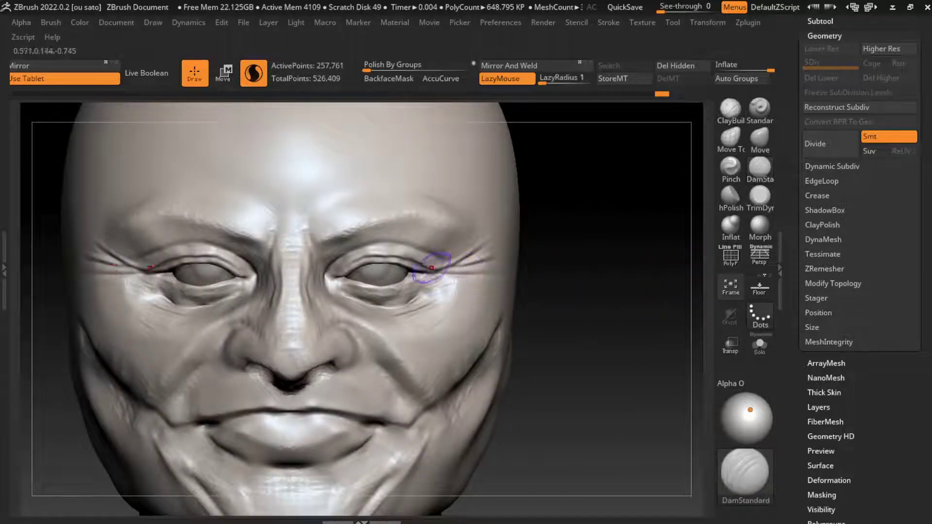
# Undo the last stroke, carve a line down from the right eye corner, and build up surrounding skin with ClayBuildup.
pyautogui.hotkey('ctrl', 'z')
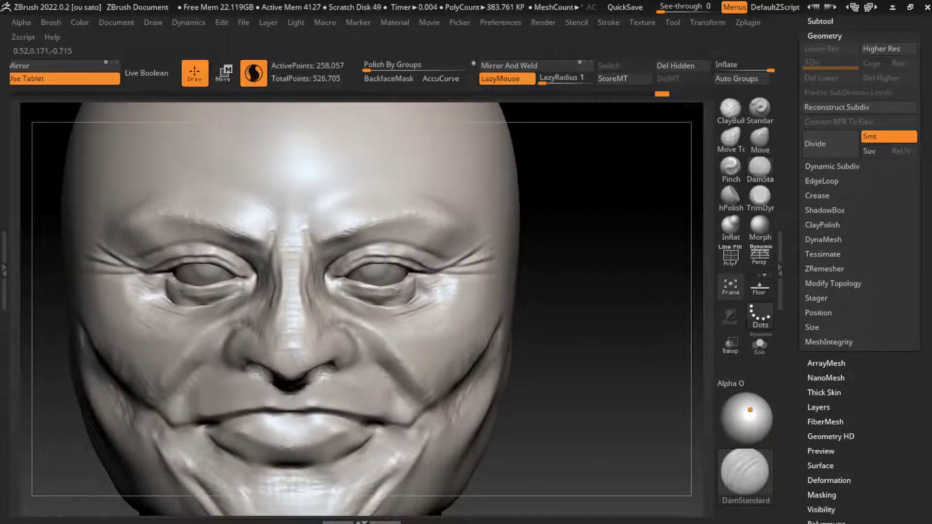
pyautogui.moveTo(415, 297); pyautogui.dragTo(415, 301)
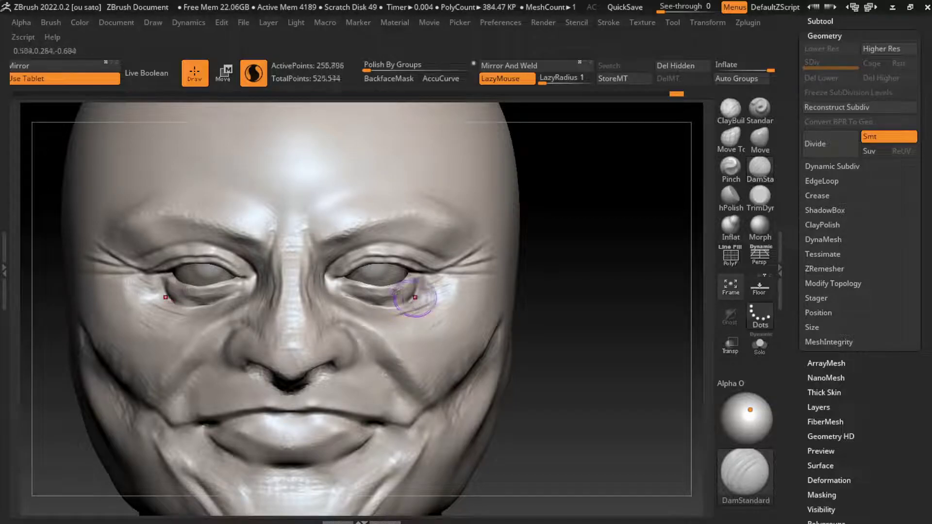
pyautogui.click(730, 109)
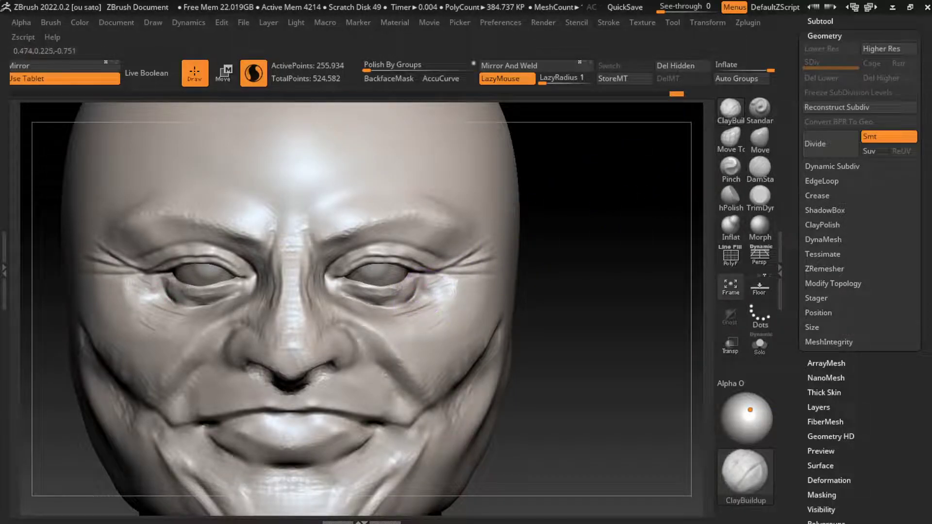
pyautogui.moveTo(407, 289)
pyautogui.mouseDown()
pyautogui.moveTo(411, 298)
pyautogui.moveTo(384, 303)
pyautogui.mouseUp()
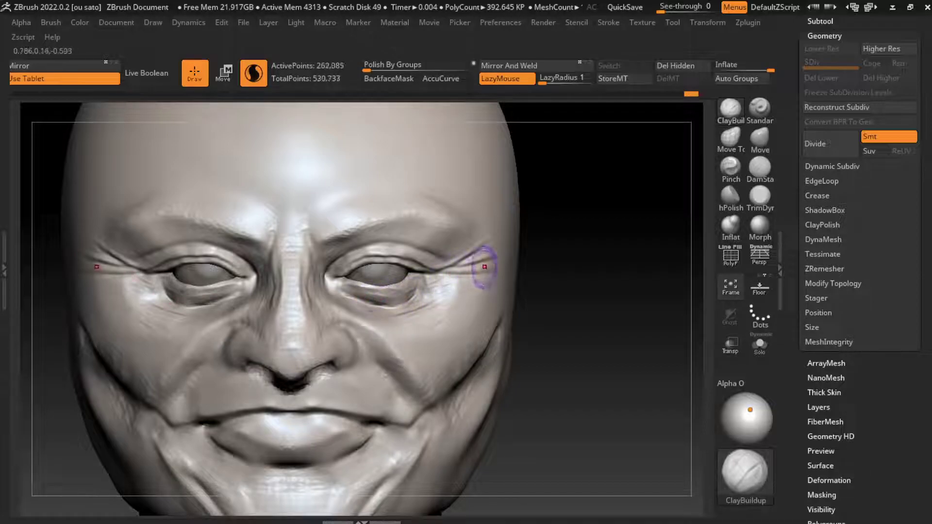
pyautogui.moveTo(481, 264)
pyautogui.mouseDown()
pyautogui.moveTo(453, 294)
pyautogui.moveTo(427, 265)
pyautogui.mouseUp()
pyautogui.click(760, 168)
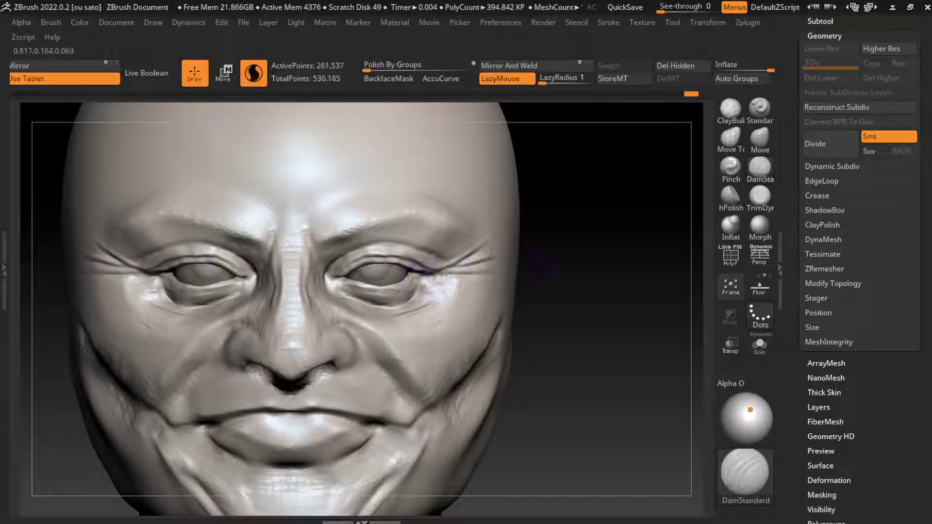
pyautogui.press('b')
pyautogui.press('c')
pyautogui.press('b')
pyautogui.moveTo(435, 278); pyautogui.dragTo(423, 307, button='right')
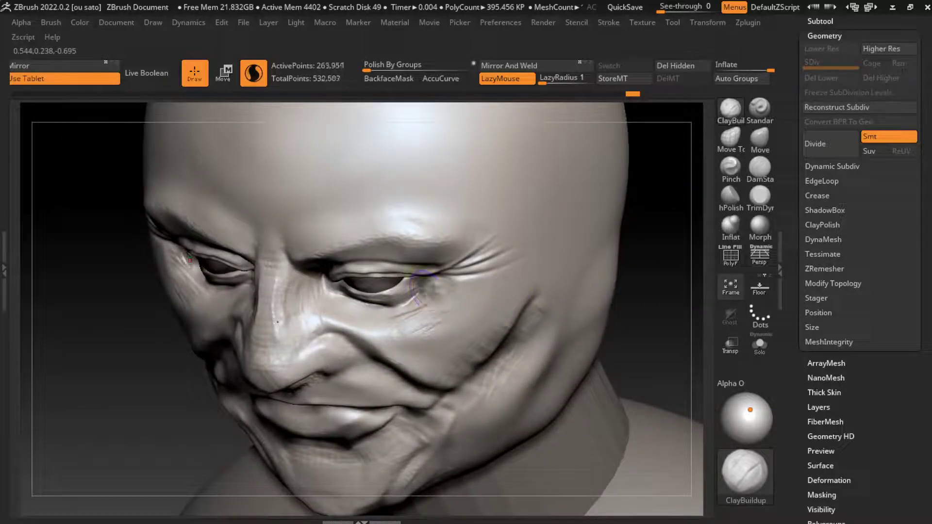
pyautogui.moveTo(430, 291)
pyautogui.mouseDown()
pyautogui.moveTo(449, 276)
pyautogui.moveTo(393, 325)
pyautogui.moveTo(384, 306)
pyautogui.moveTo(416, 324)
pyautogui.mouseUp()
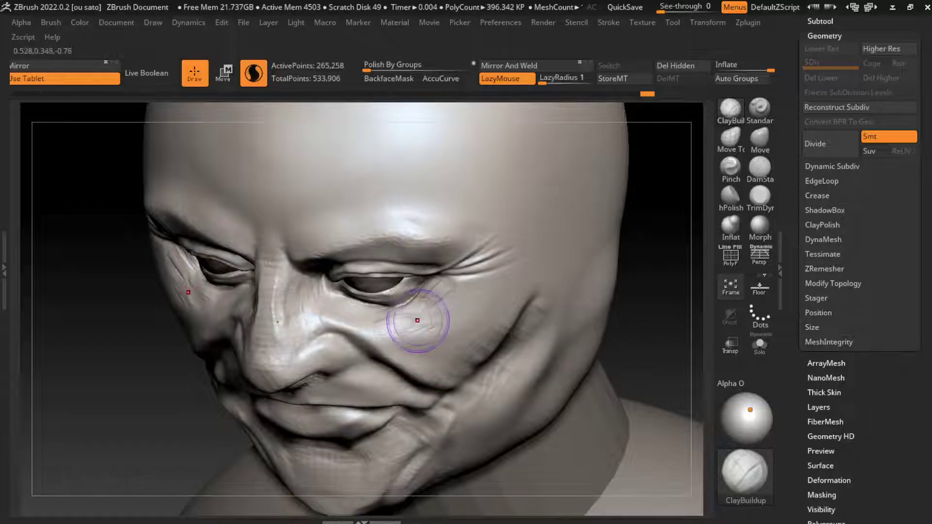
pyautogui.press('shift')
# Zoom out to the whole bust and pick the Move Topological brush via search.
pyautogui.keyDown('shift'); pyautogui.moveTo(573, 302); pyautogui.dragTo(634, 304); pyautogui.keyUp('shift')
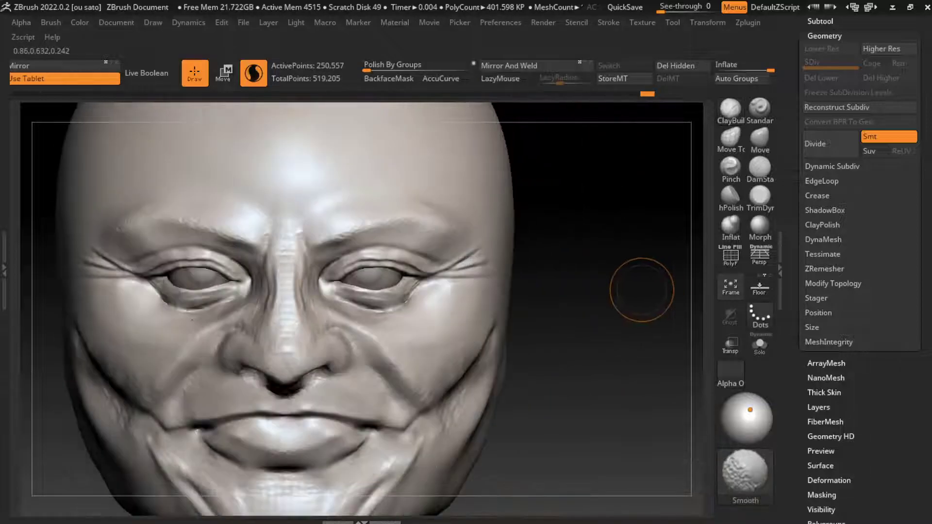
pyautogui.keyDown('alt'); pyautogui.moveTo(565, 345); pyautogui.dragTo(553, 318); pyautogui.keyUp('alt')
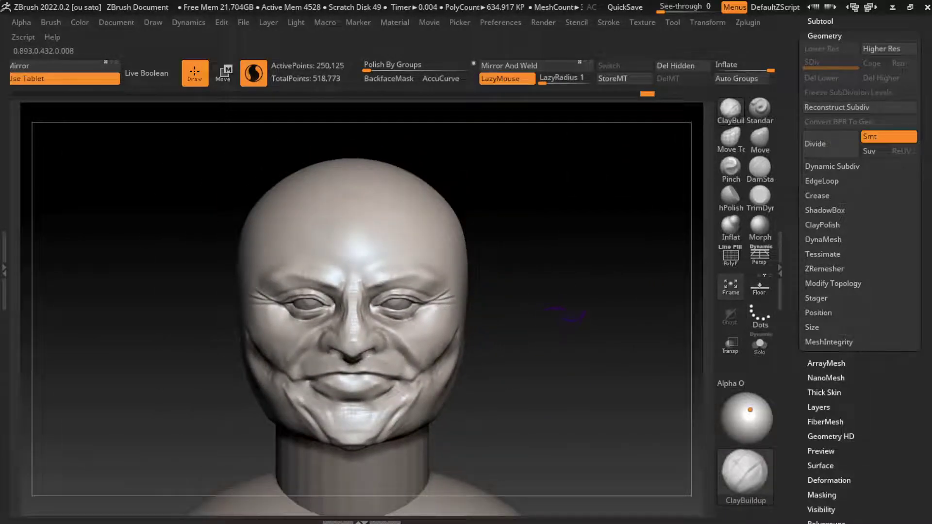
pyautogui.write('move topo')
pyautogui.press('Return')
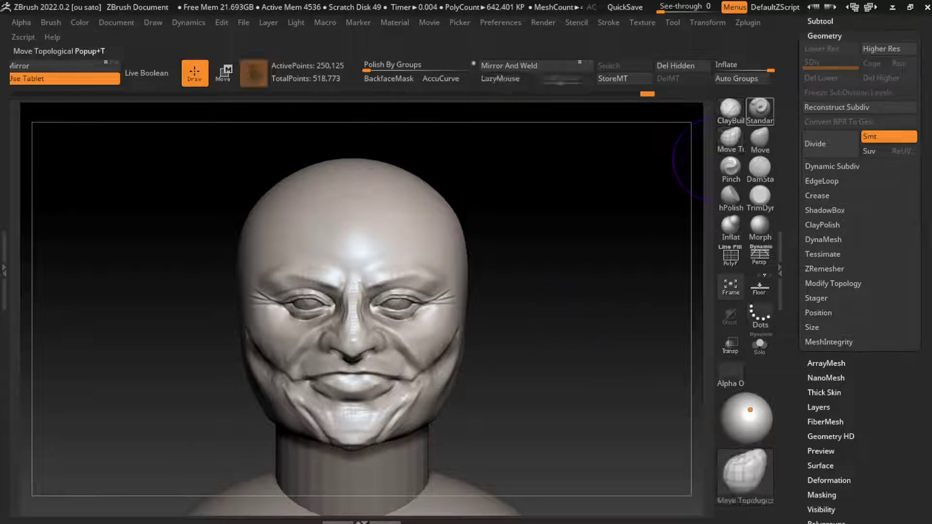
pyautogui.moveTo(699, 161); pyautogui.dragTo(456, 340)
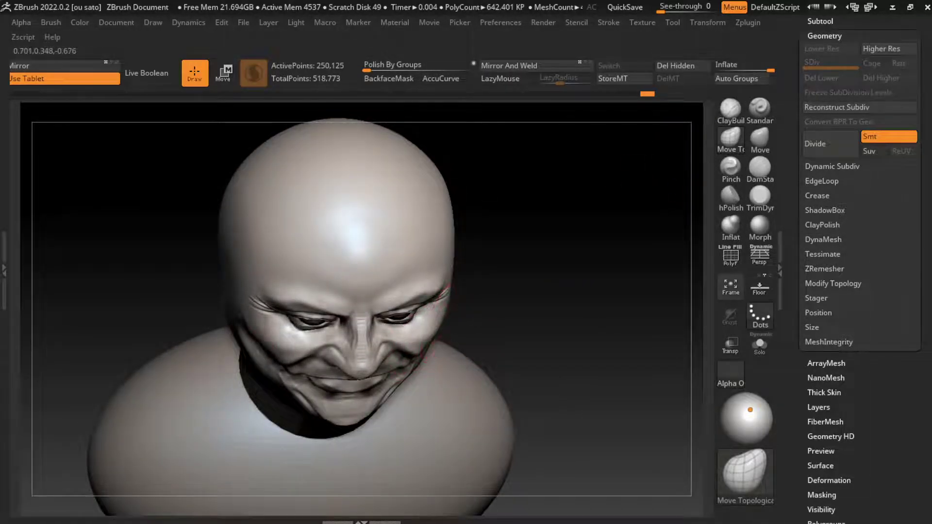
pyautogui.keyDown('shift'); pyautogui.moveTo(534, 219); pyautogui.dragTo(524, 321); pyautogui.keyUp('shift')
# Enlarge the brush and flatten the right cheek beside the smile line with TrimDynamic.
pyautogui.press('s')
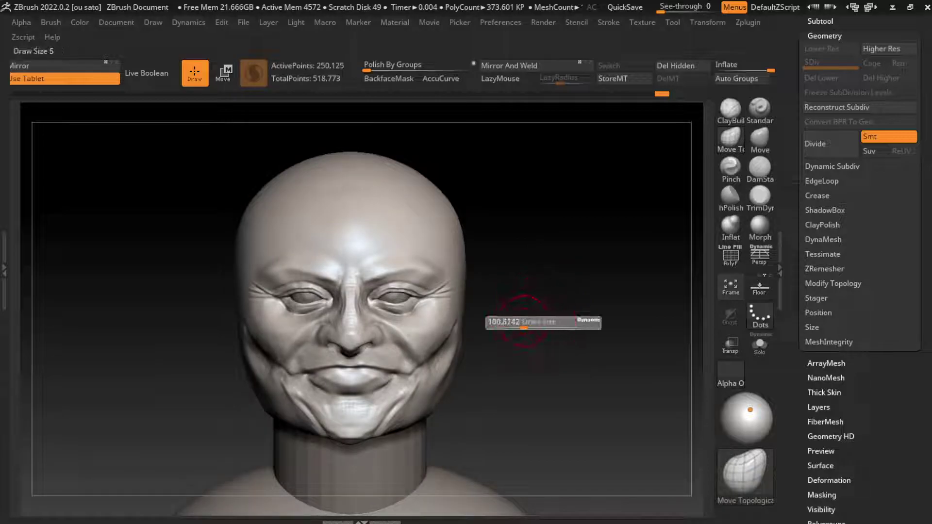
pyautogui.press('s')
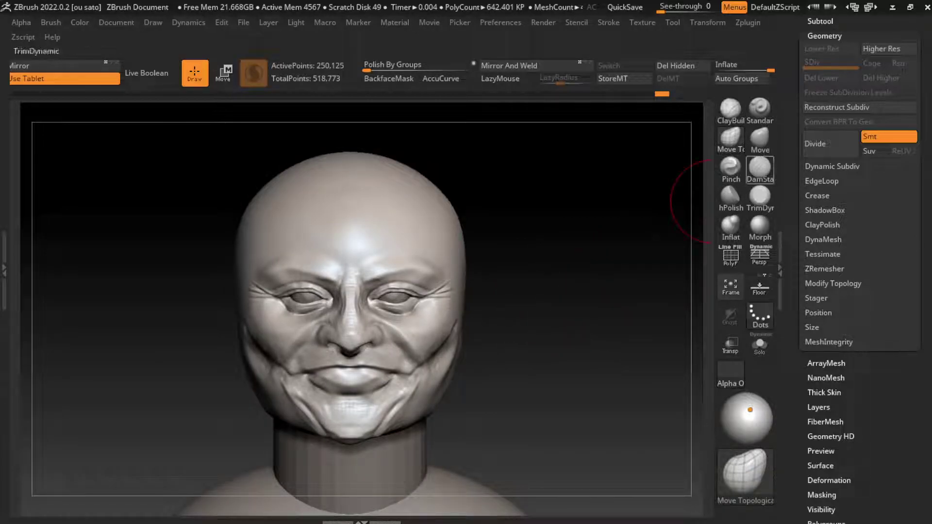
pyautogui.click(760, 195)
pyautogui.press('s')
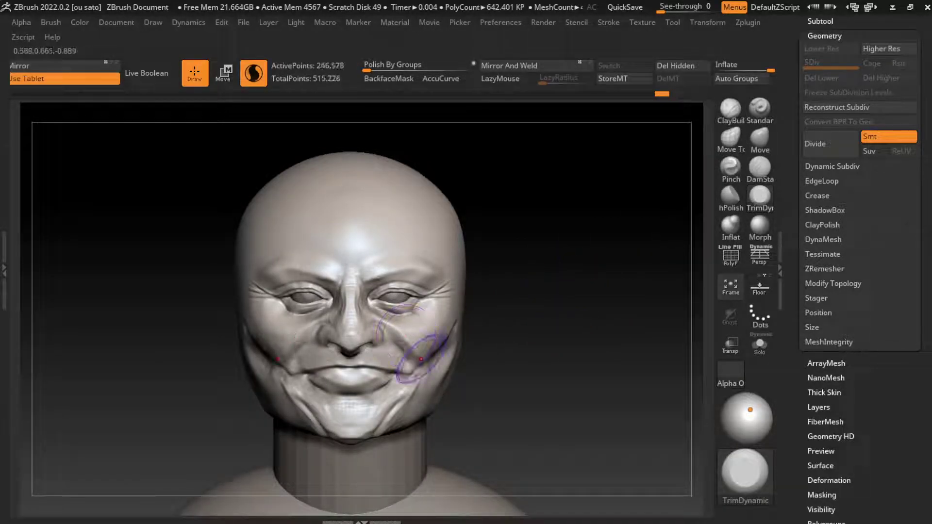
pyautogui.moveTo(421, 359)
pyautogui.mouseDown()
pyautogui.moveTo(413, 340)
pyautogui.moveTo(427, 349)
pyautogui.moveTo(413, 369)
pyautogui.moveTo(437, 342)
pyautogui.mouseUp()
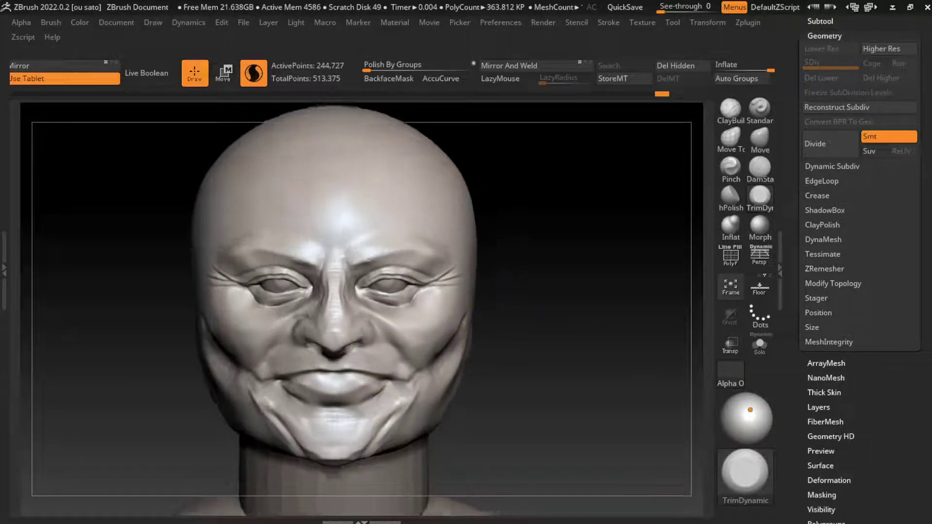
pyautogui.keyDown('ctrl'); pyautogui.moveTo(493, 334); pyautogui.dragTo(548, 297, button='right'); pyautogui.keyUp('ctrl')
# Carve and extend DamStandard creases at the lower lids' outer corners.
pyautogui.press('s')
pyautogui.click(760, 168)
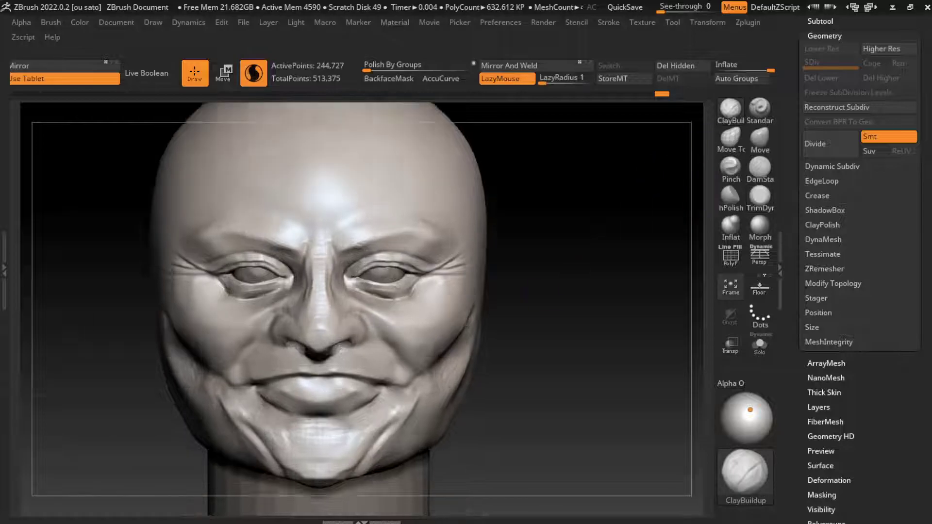
pyautogui.keyDown('ctrl'); pyautogui.moveTo(486, 321); pyautogui.dragTo(529, 287, button='right'); pyautogui.keyUp('ctrl')
pyautogui.press('s')
pyautogui.press('s')
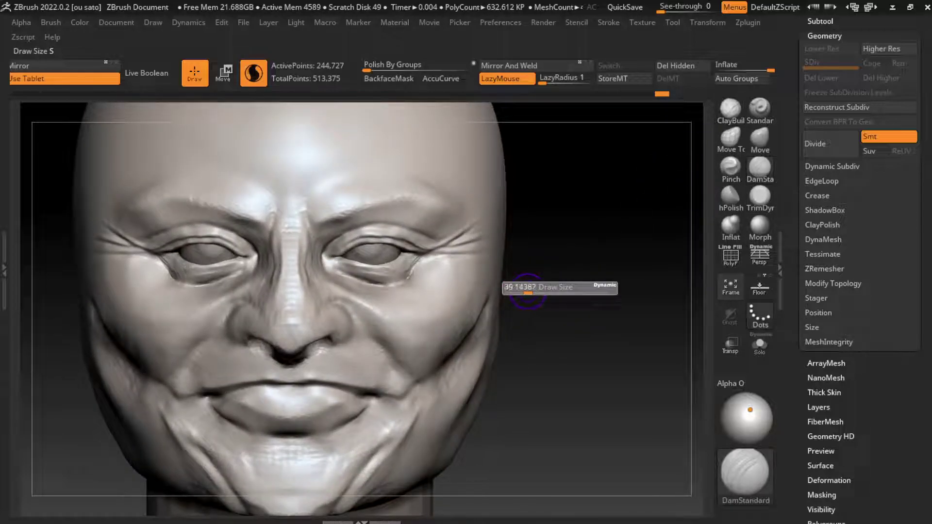
pyautogui.moveTo(423, 269); pyautogui.dragTo(408, 260)
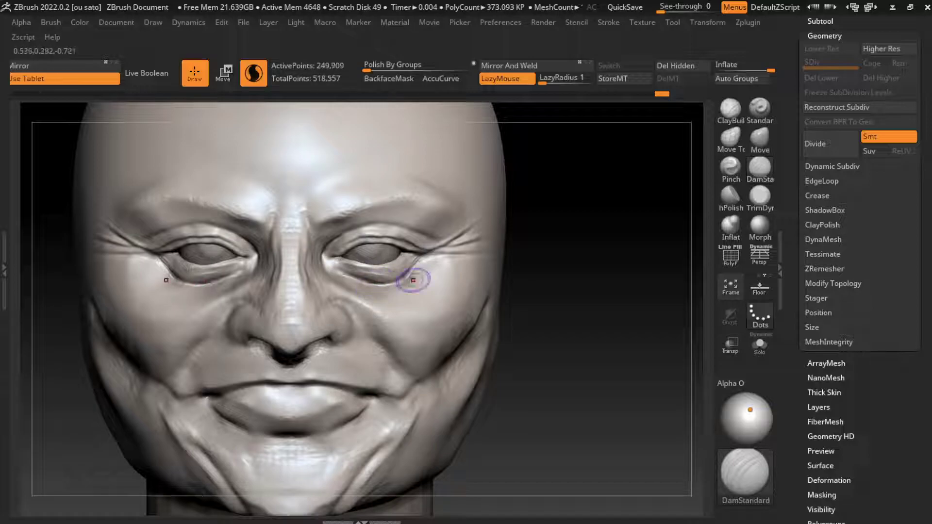
pyautogui.moveTo(463, 265); pyautogui.dragTo(425, 247)
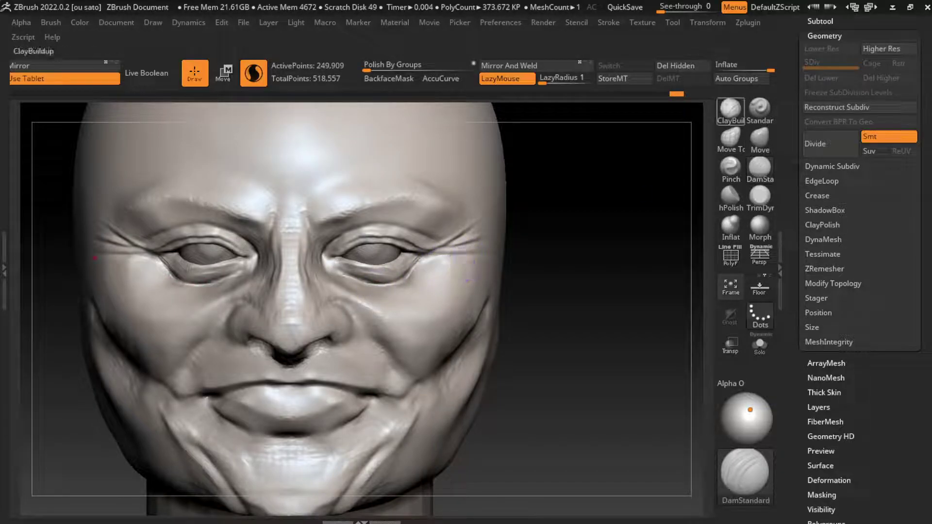
# Build up and soften skin below the right eye's outer corner with a smaller ClayBuildup brush.
pyautogui.click(730, 107)
pyautogui.press('s')
pyautogui.keyDown('shift'); pyautogui.moveTo(418, 264); pyautogui.dragTo(426, 271); pyautogui.keyUp('shift')
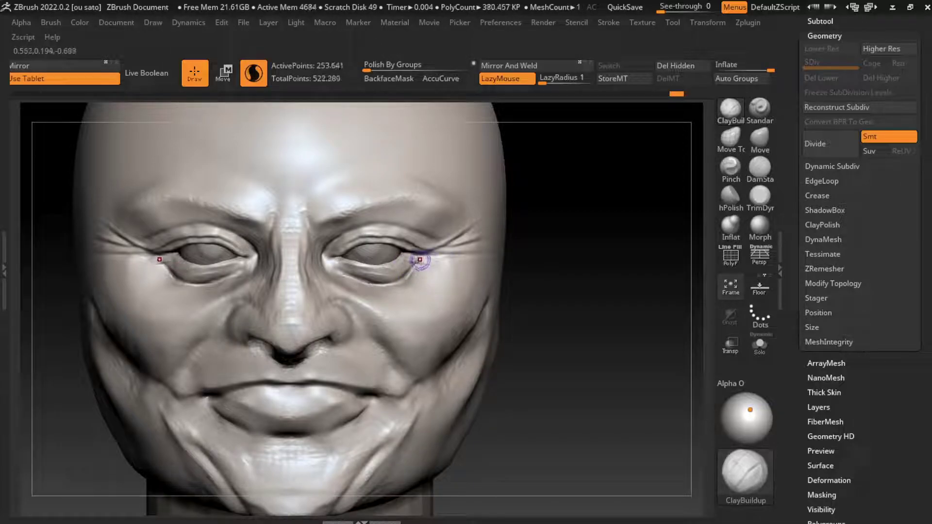
pyautogui.moveTo(432, 267); pyautogui.dragTo(425, 273)
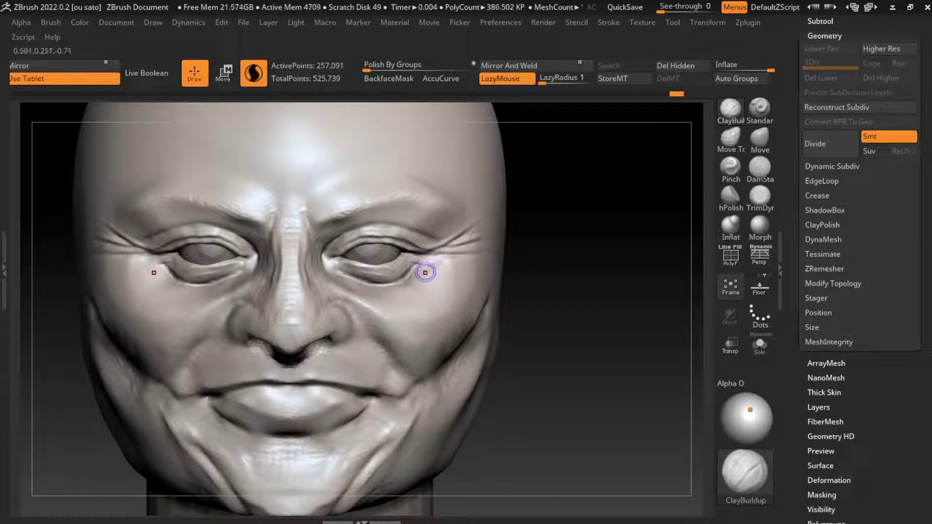
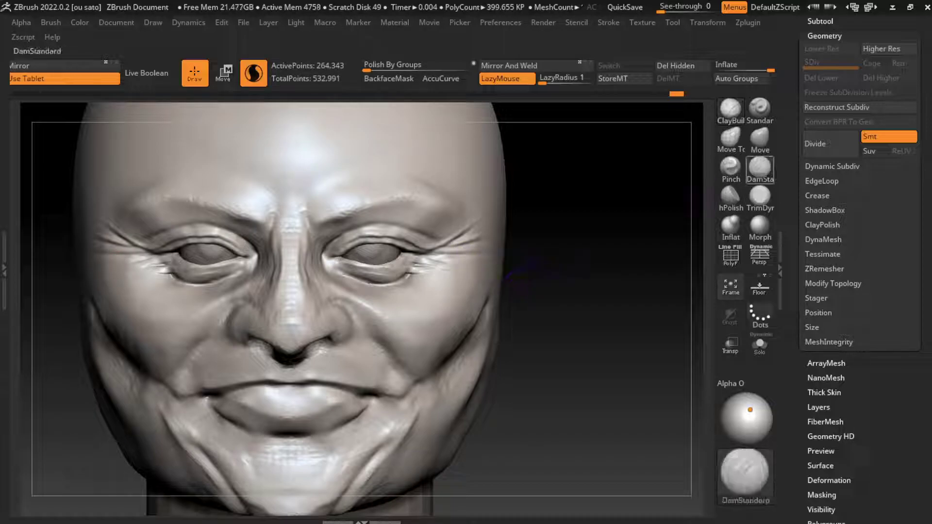
# Carve deep crow's-feet creases at the outer eye corners with DamStandard.
pyautogui.press('b')
pyautogui.press('d')
pyautogui.press('s')
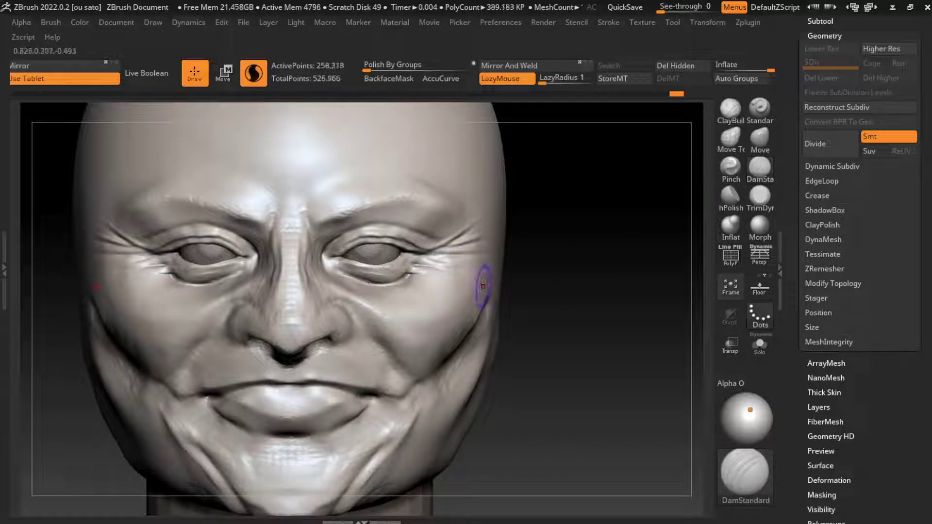
pyautogui.moveTo(451, 262)
pyautogui.mouseDown()
pyautogui.moveTo(489, 273)
pyautogui.moveTo(425, 265)
pyautogui.mouseUp()
pyautogui.moveTo(480, 284)
pyautogui.mouseDown()
pyautogui.moveTo(444, 266)
pyautogui.moveTo(461, 268)
pyautogui.mouseUp()
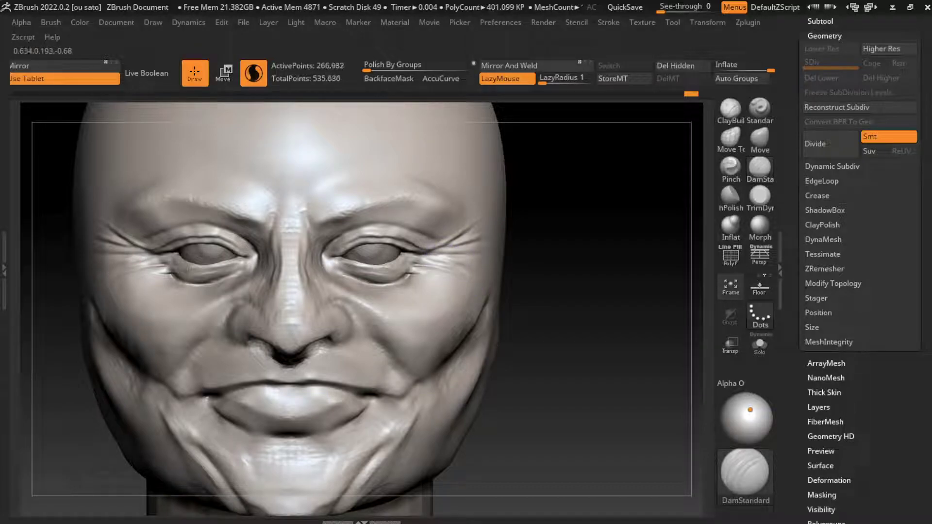
pyautogui.moveTo(463, 268); pyautogui.dragTo(450, 262, button='right')
pyautogui.moveTo(450, 262); pyautogui.dragTo(495, 267)
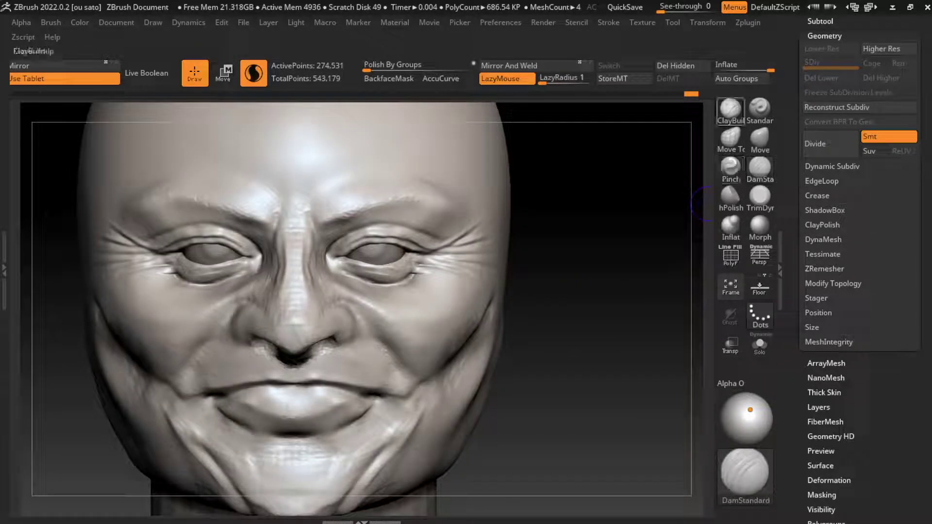
# Build up the skin around the eye corners and the nose bridge with ClayBuildup.
pyautogui.click(730, 110)
pyautogui.moveTo(582, 218); pyautogui.dragTo(563, 269, button='right')
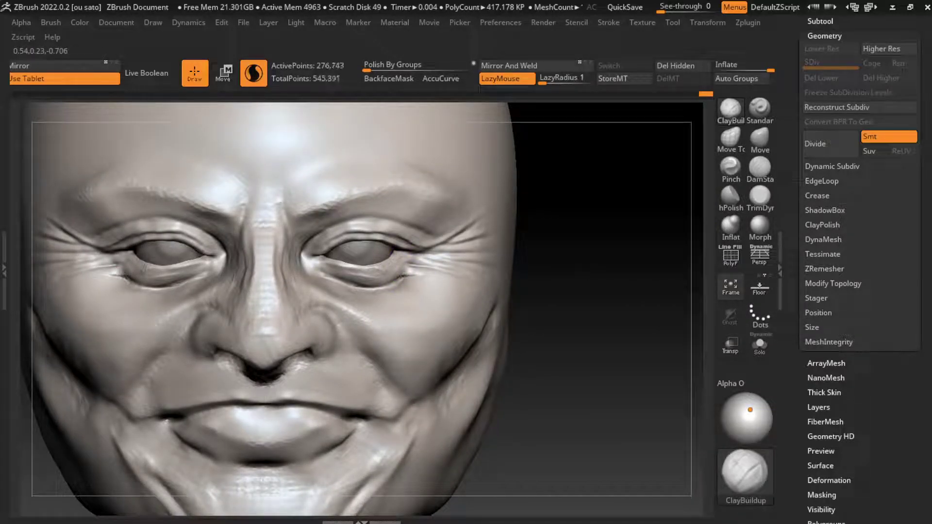
pyautogui.moveTo(422, 269); pyautogui.dragTo(451, 243)
pyautogui.moveTo(391, 277); pyautogui.dragTo(428, 252)
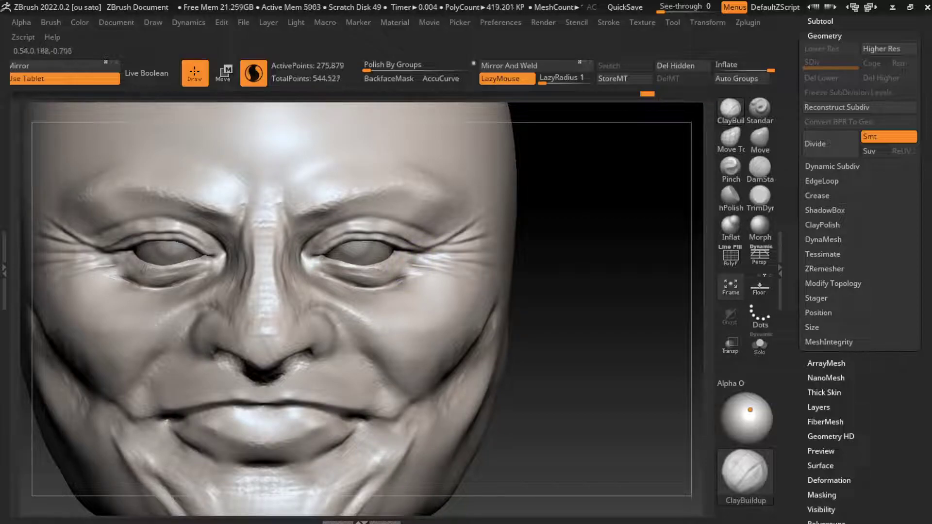
pyautogui.press('f')
pyautogui.keyDown('alt'); pyautogui.moveTo(566, 292); pyautogui.dragTo(544, 284); pyautogui.keyUp('alt')
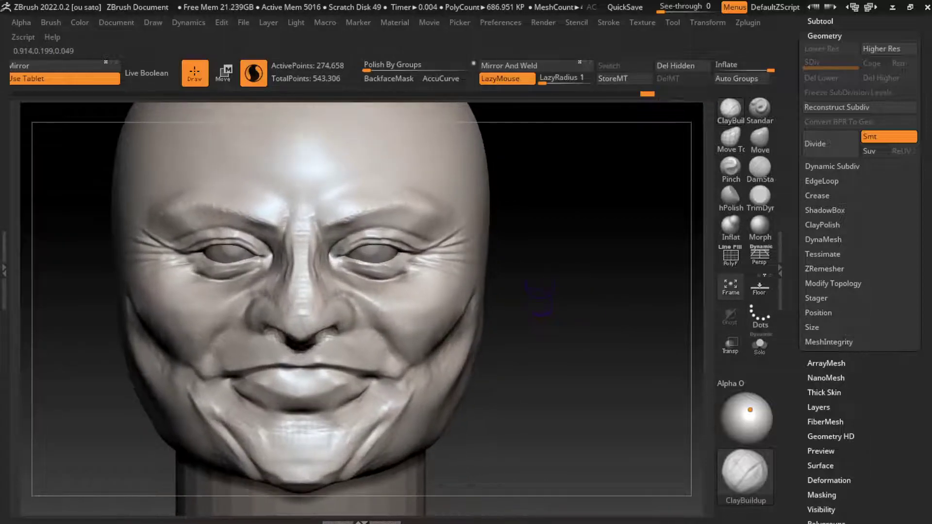
pyautogui.press('s')
pyautogui.moveTo(315, 228); pyautogui.dragTo(317, 277)
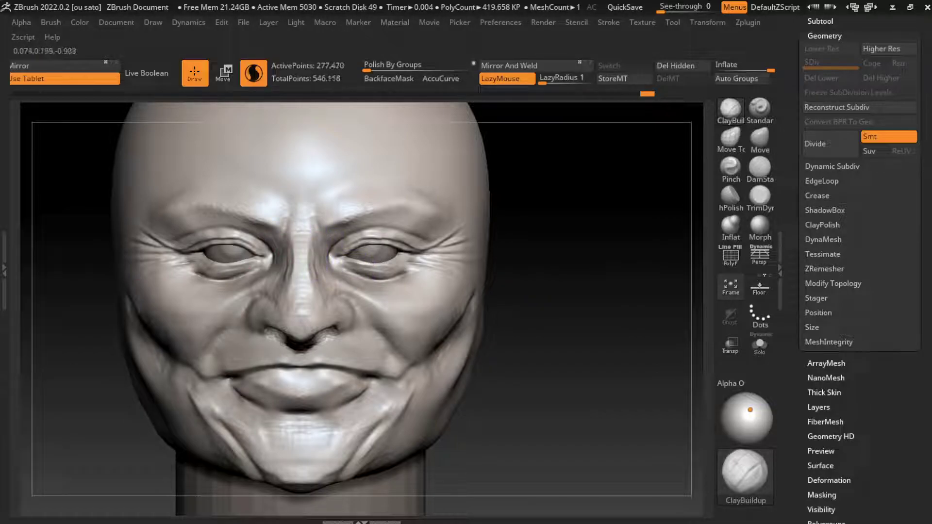
pyautogui.keyDown('ctrl'); pyautogui.moveTo(385, 292); pyautogui.dragTo(541, 313, button='right'); pyautogui.keyUp('ctrl')
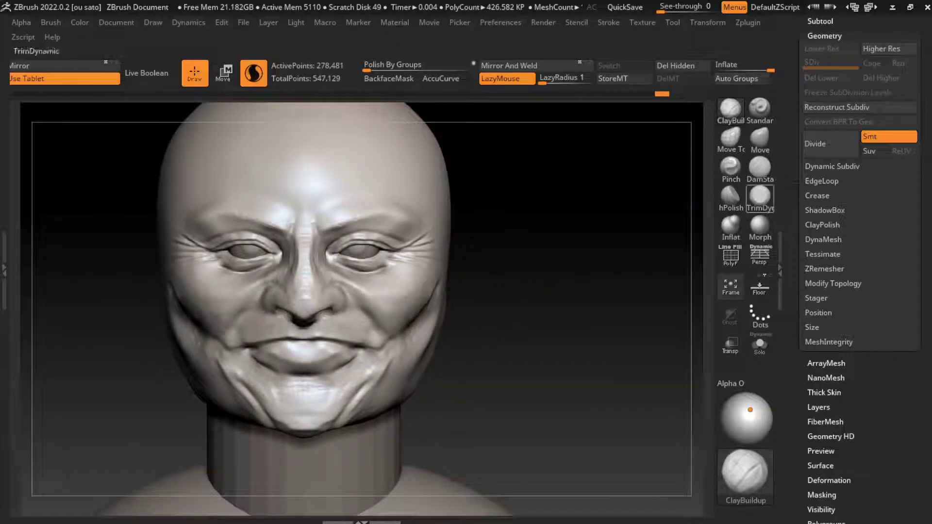
# Carve the creases beside the nostrils and along the cheeks with DamStandard.
pyautogui.click(760, 168)
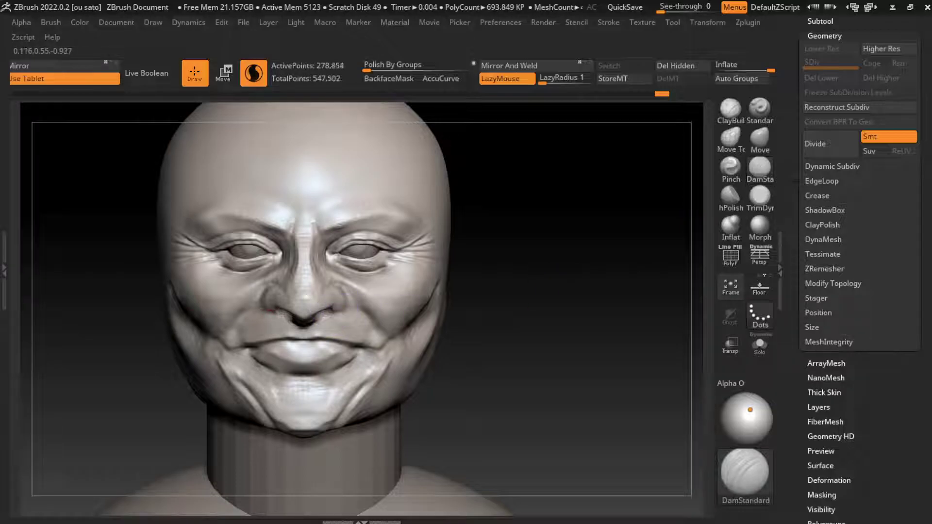
pyautogui.moveTo(375, 291); pyautogui.dragTo(343, 311)
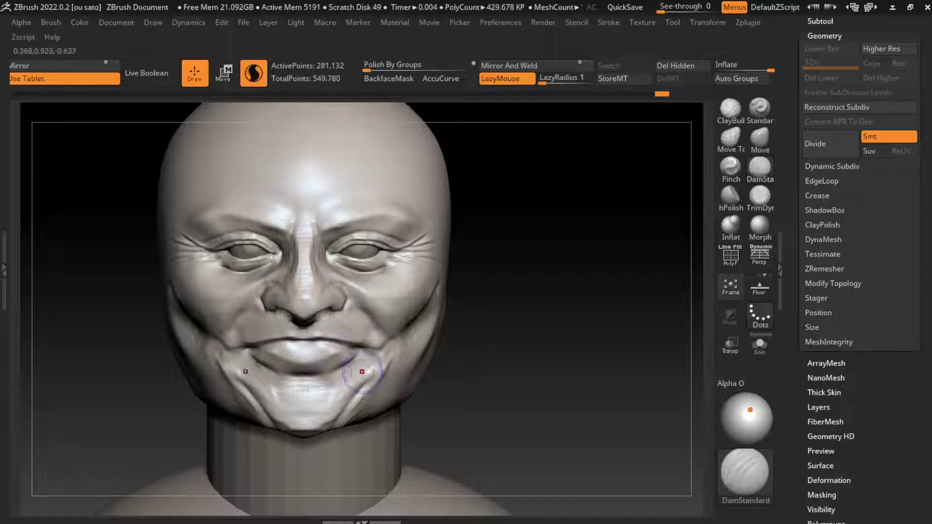
pyautogui.moveTo(427, 301); pyautogui.dragTo(416, 318)
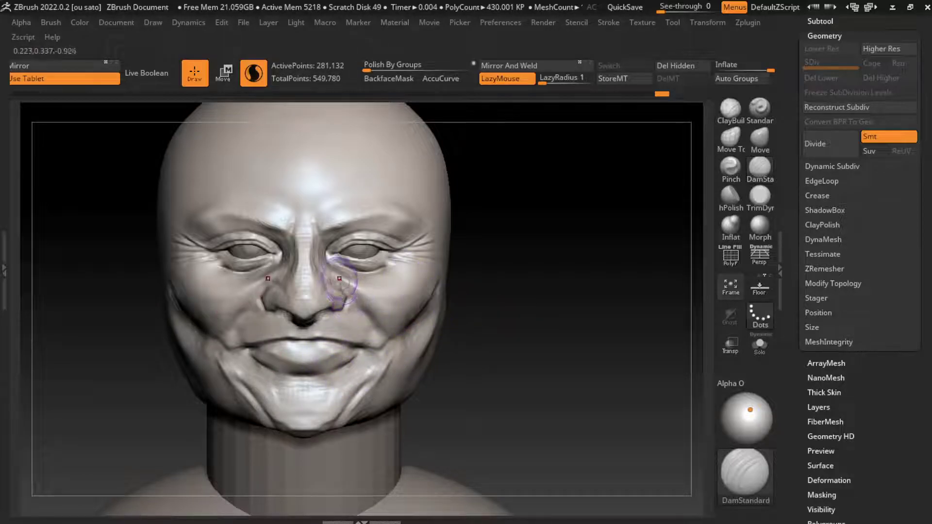
pyautogui.moveTo(345, 303)
pyautogui.mouseDown()
pyautogui.moveTo(340, 281)
pyautogui.moveTo(360, 287)
pyautogui.moveTo(363, 309)
pyautogui.moveTo(374, 301)
pyautogui.moveTo(384, 328)
pyautogui.moveTo(376, 330)
pyautogui.mouseUp()
# Build up the right cheek, then recarve its crease and the left cheek and mouth-corner folds.
pyautogui.click(731, 108)
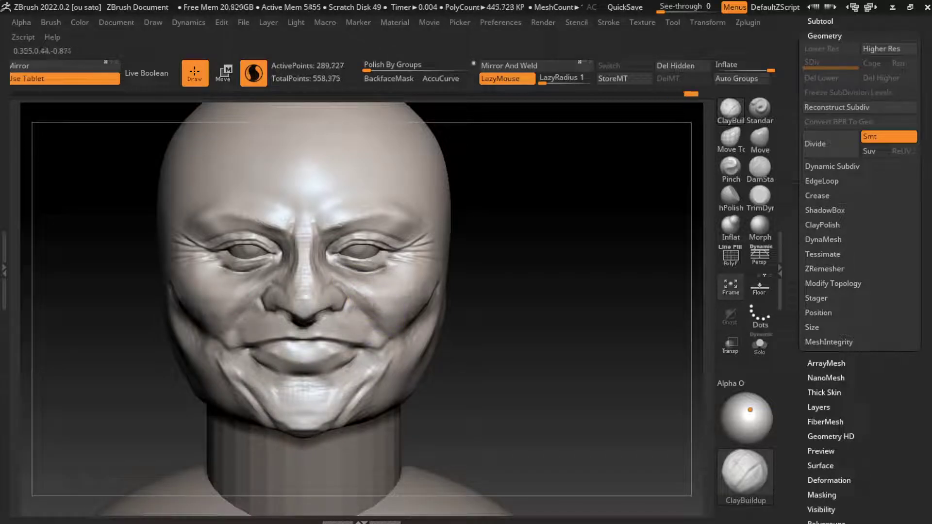
pyautogui.moveTo(406, 291); pyautogui.dragTo(384, 318)
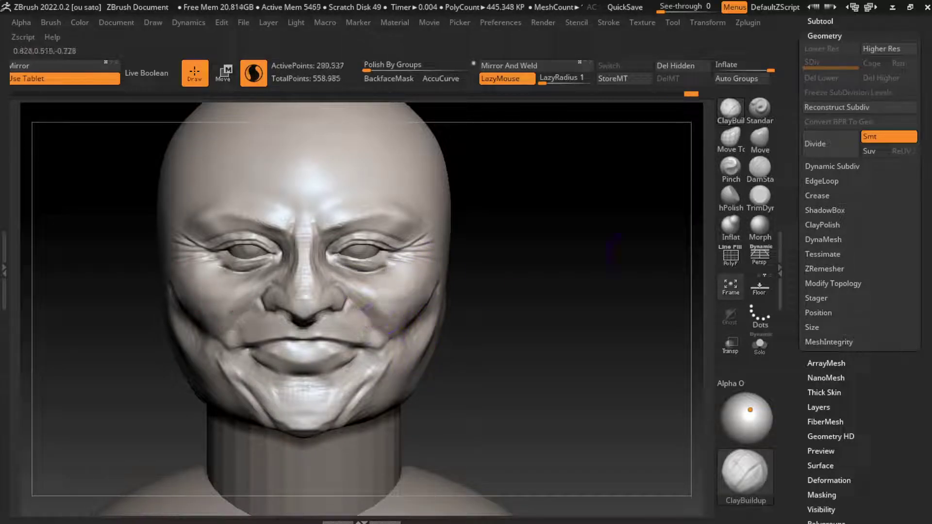
pyautogui.click(760, 167)
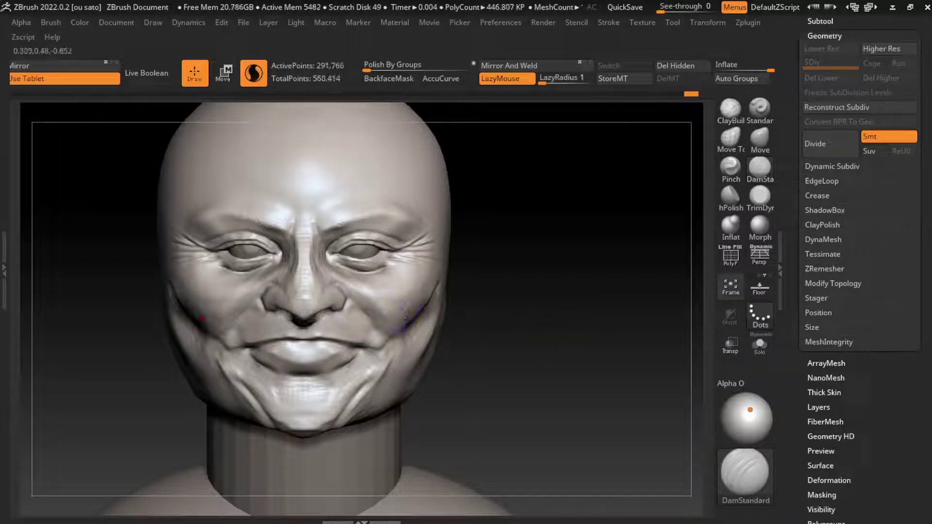
pyautogui.moveTo(405, 316); pyautogui.dragTo(376, 301)
pyautogui.moveTo(229, 301)
pyautogui.mouseDown()
pyautogui.moveTo(235, 323)
pyautogui.moveTo(227, 344)
pyautogui.mouseUp()
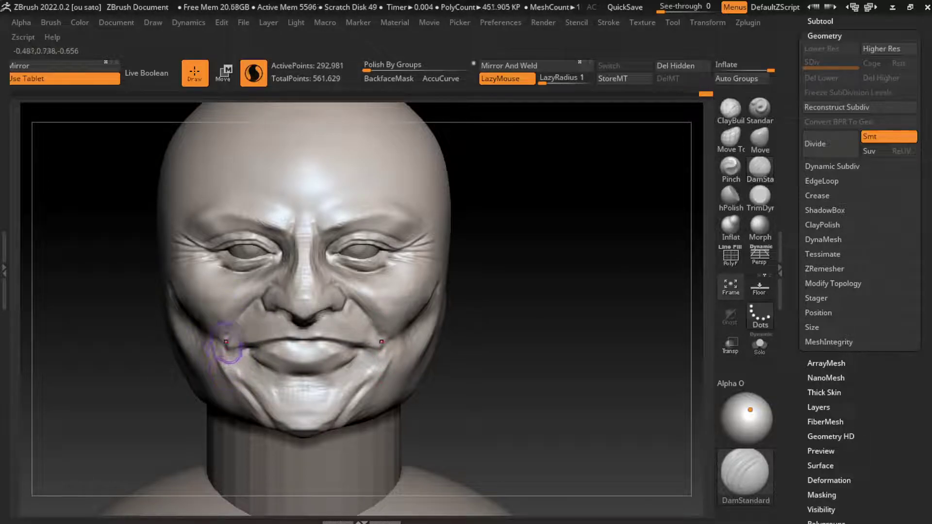
pyautogui.moveTo(236, 350)
pyautogui.mouseDown()
pyautogui.moveTo(241, 358)
pyautogui.moveTo(239, 339)
pyautogui.mouseUp()
# Build up the jaw creases, mouth-corner folds and the area under the chin with ClayBuildup.
pyautogui.click(730, 109)
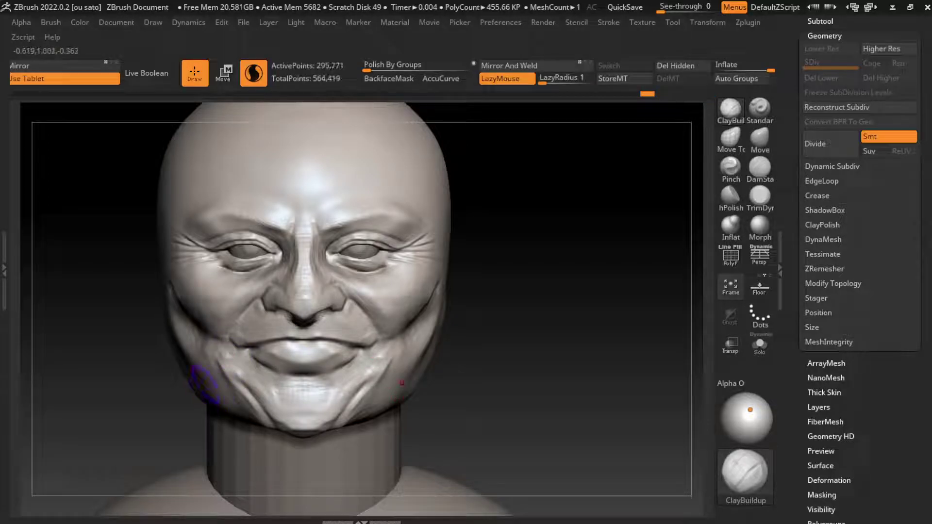
pyautogui.moveTo(226, 381); pyautogui.dragTo(215, 413)
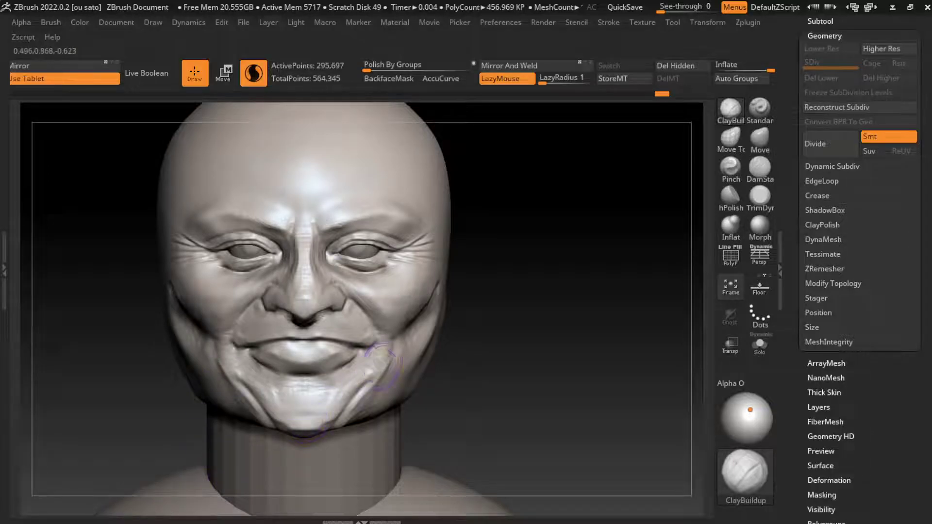
pyautogui.moveTo(240, 376); pyautogui.dragTo(235, 396)
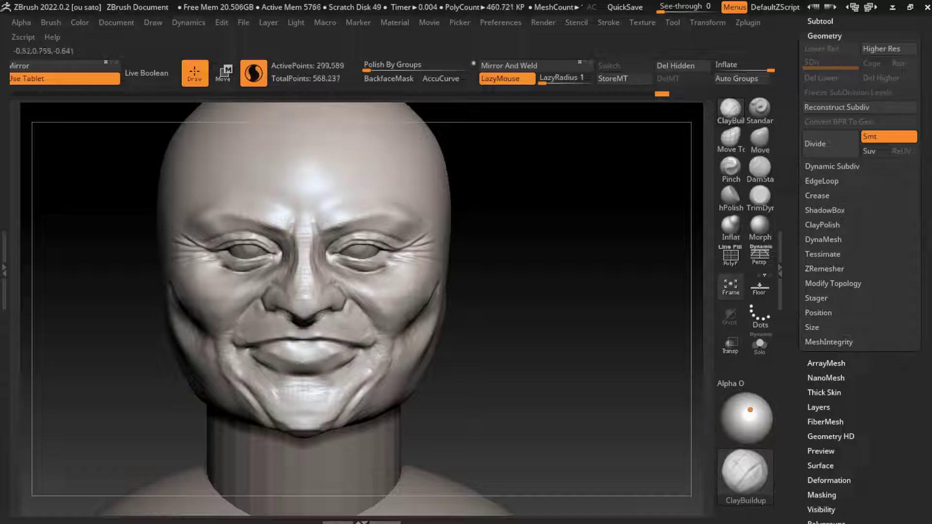
pyautogui.moveTo(232, 355)
pyautogui.mouseDown()
pyautogui.moveTo(238, 391)
pyautogui.moveTo(246, 375)
pyautogui.moveTo(230, 371)
pyautogui.moveTo(232, 362)
pyautogui.mouseUp()
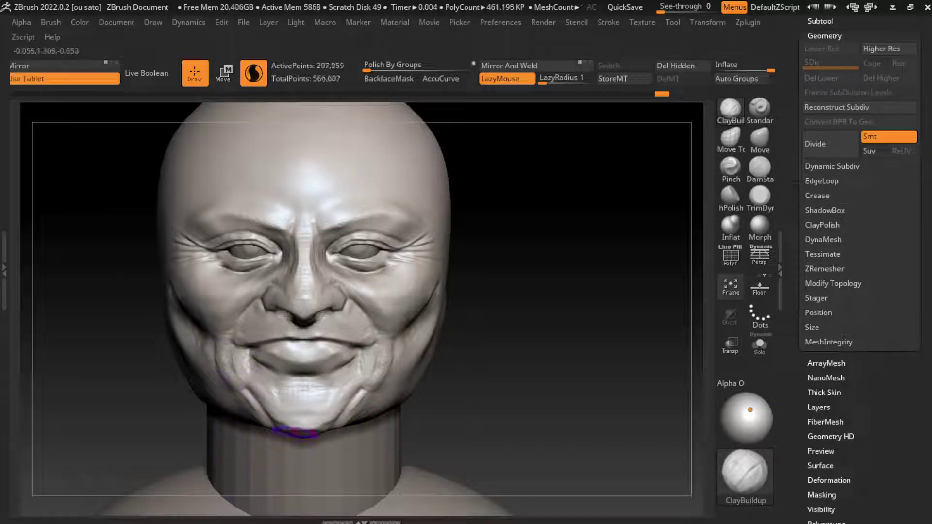
pyautogui.moveTo(372, 340); pyautogui.dragTo(381, 365)
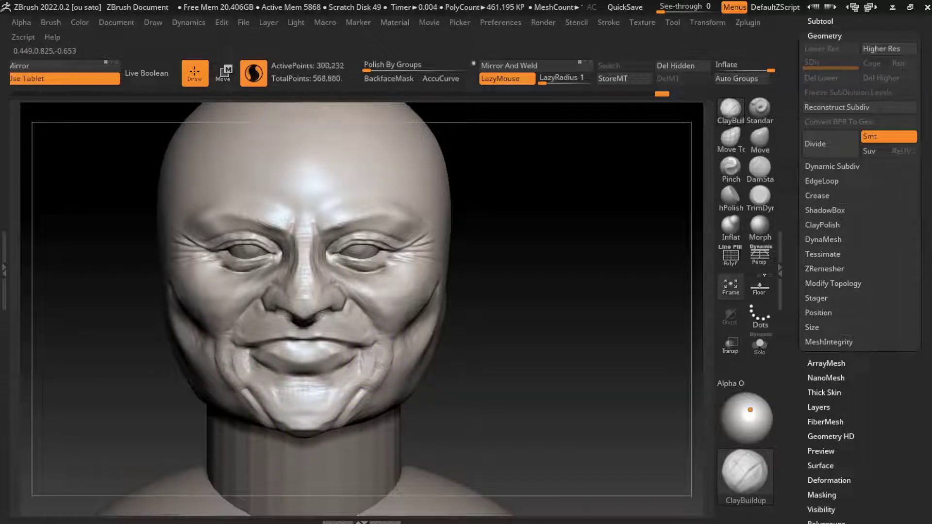
pyautogui.moveTo(306, 408); pyautogui.dragTo(344, 435)
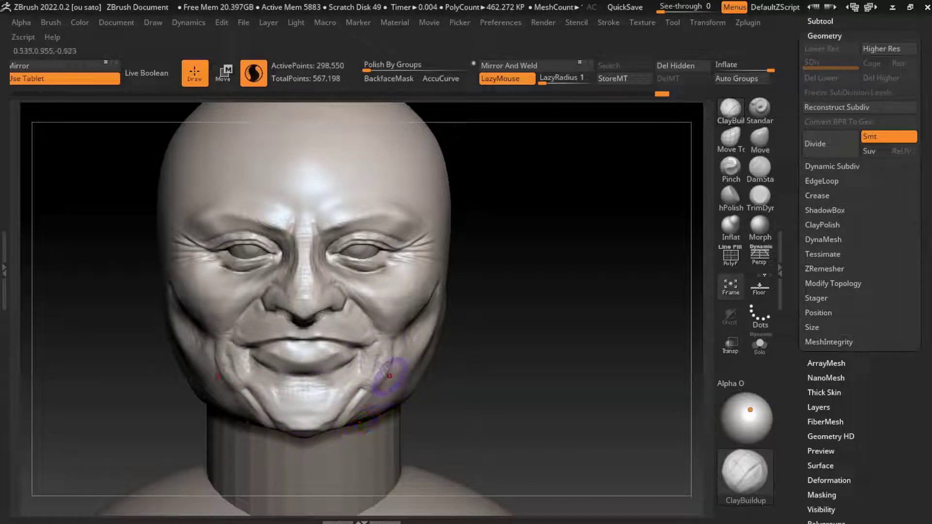
pyautogui.press('b')
pyautogui.press('m')
pyautogui.press('v')
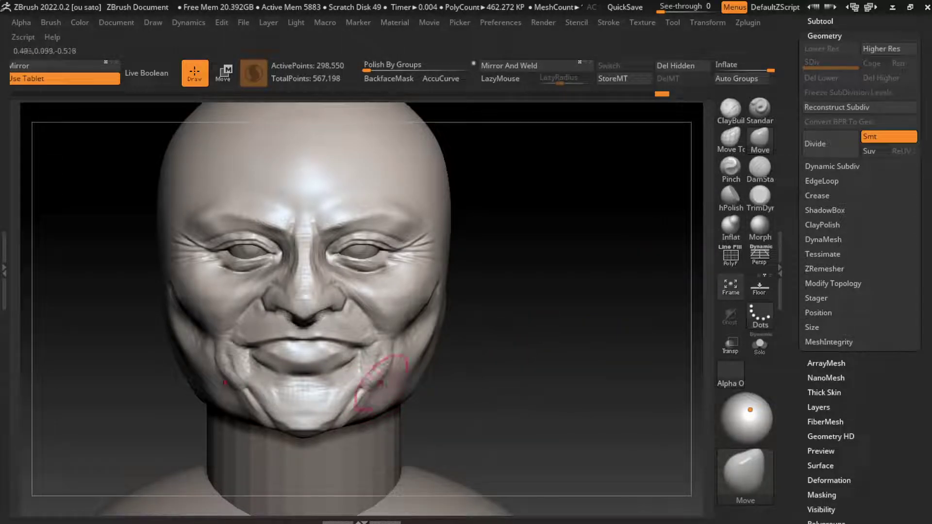
# Carve a faint crease on the right cheek with a resized DamStandard brush.
pyautogui.press('s')
pyautogui.click(760, 168)
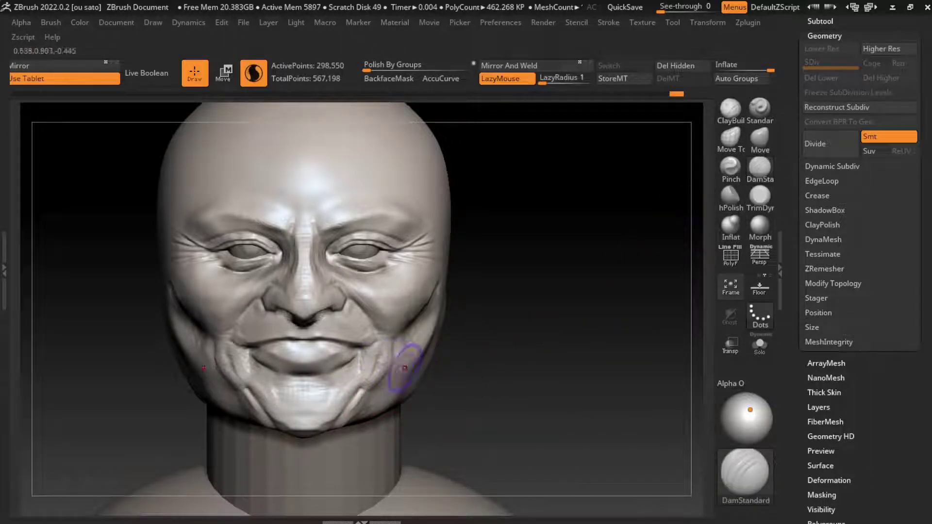
pyautogui.press('s')
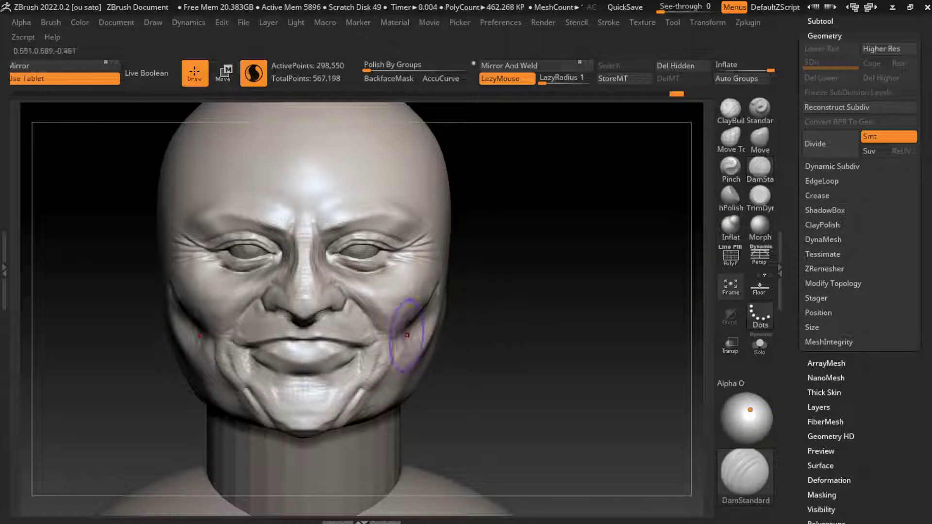
pyautogui.moveTo(407, 335); pyautogui.dragTo(410, 309)
# Switch to a smaller Move brush, frame the model and turn the head to its side.
pyautogui.press('b')
pyautogui.press('m')
pyautogui.press('v')
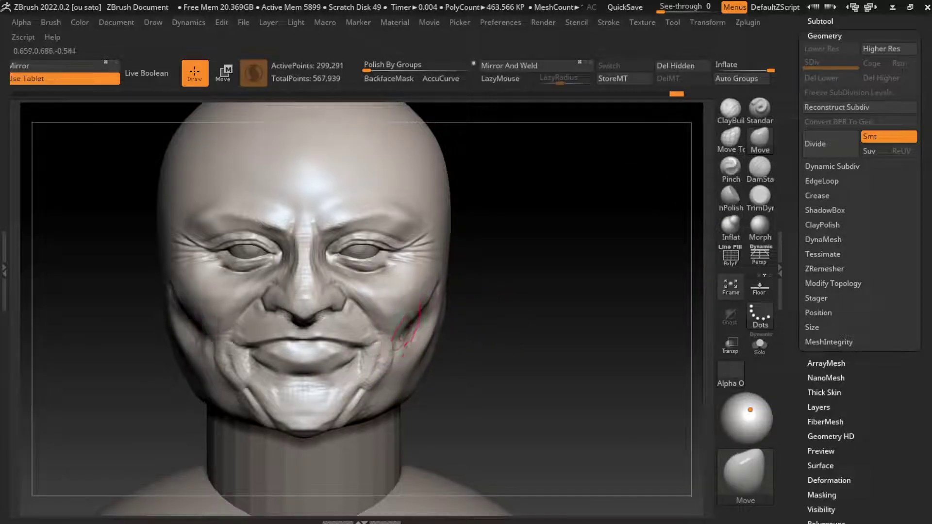
pyautogui.press('s')
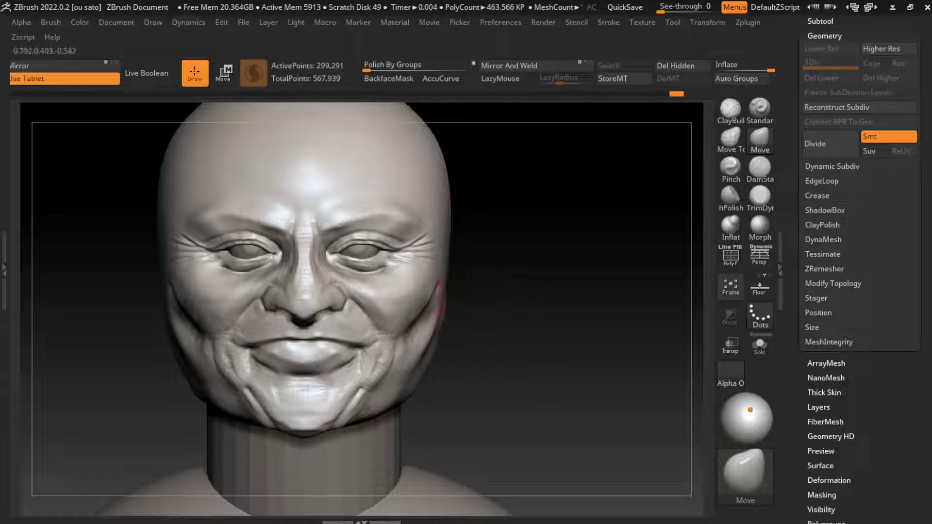
pyautogui.press('f')
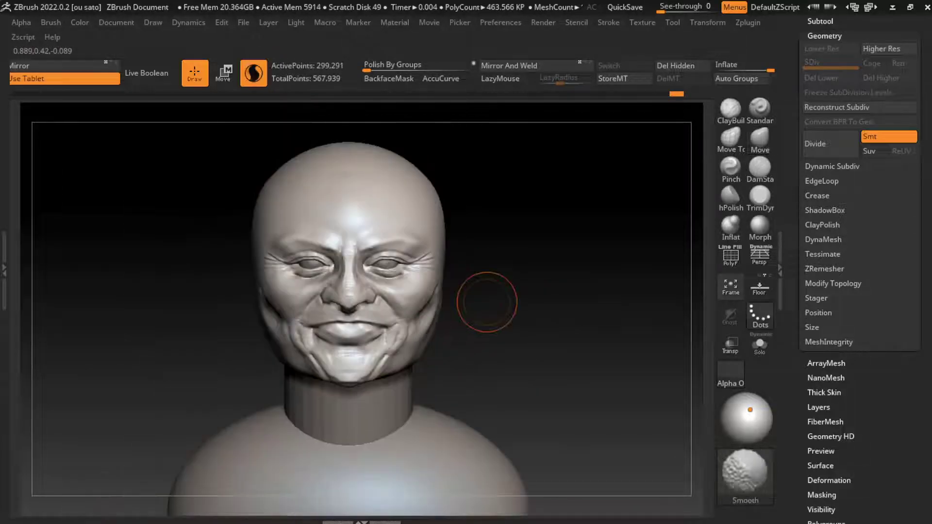
pyautogui.press('s')
pyautogui.scroll(2, 442, 291)
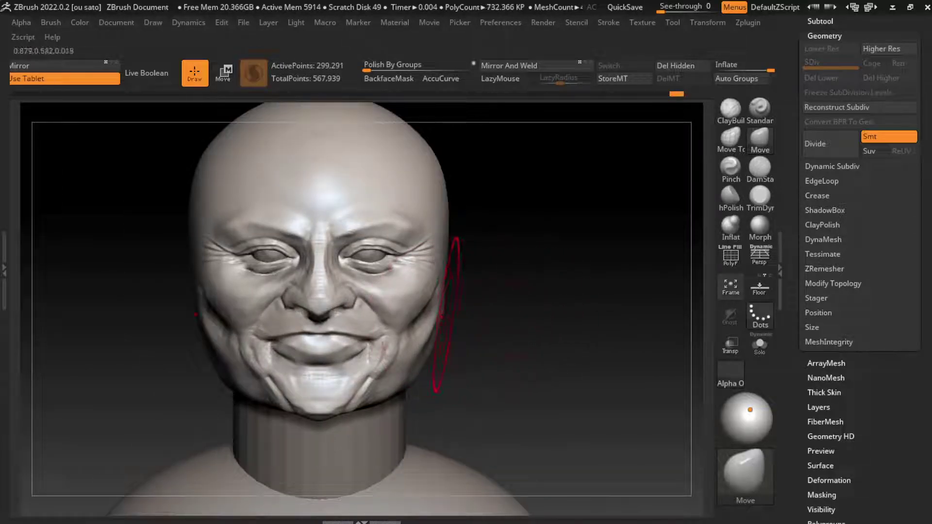
pyautogui.moveTo(482, 304); pyautogui.dragTo(464, 298)
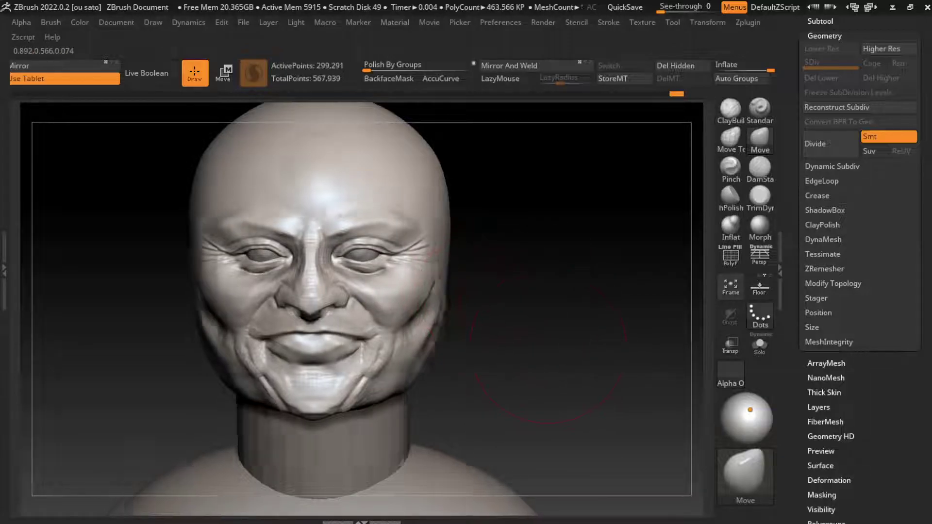
# Insert an Ear from the IMM BParts brush onto the side of the head.
pyautogui.click(254, 73)
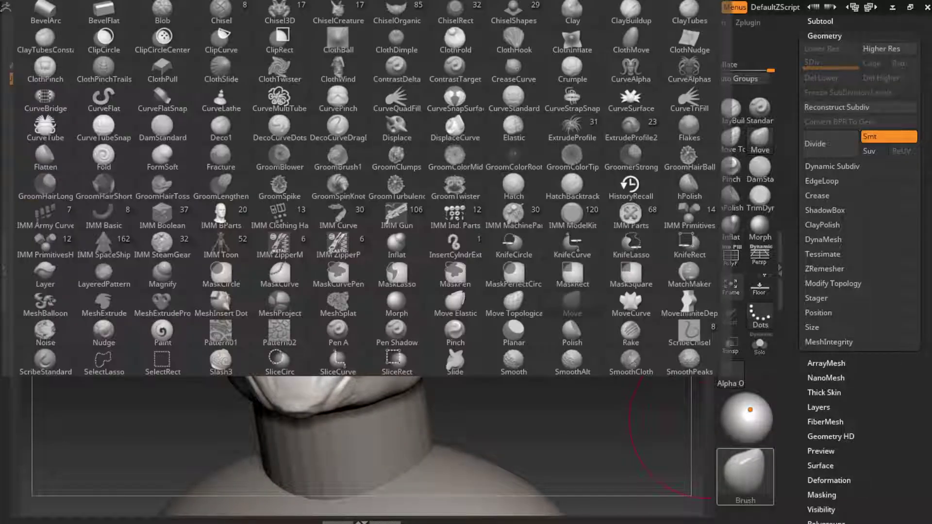
pyautogui.press('i')
pyautogui.press('p')
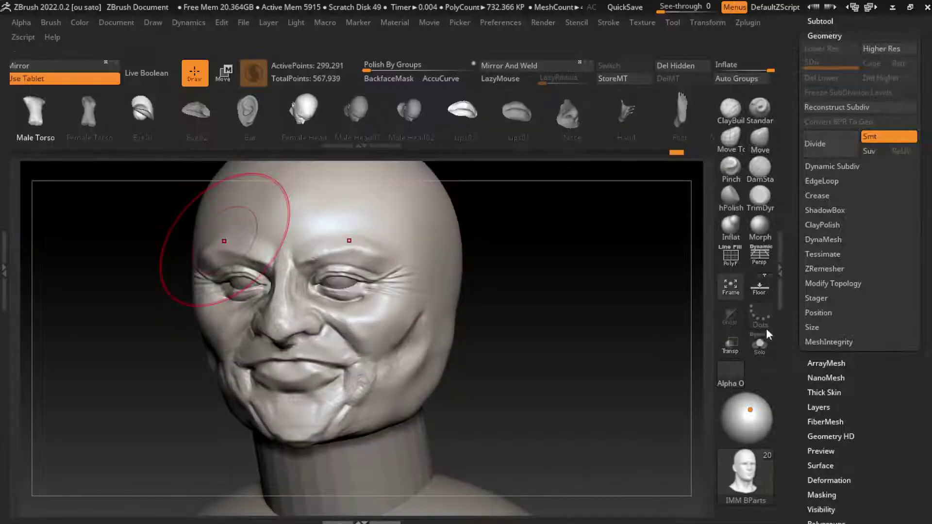
pyautogui.click(250, 114)
pyautogui.moveTo(452, 307); pyautogui.dragTo(482, 258)
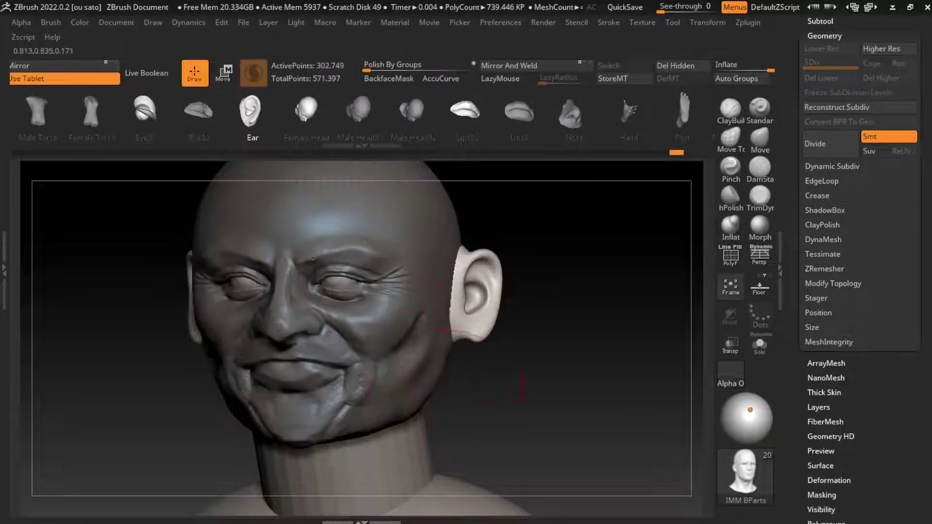
# Separate the ear into its own subtool with Subtool > Split To Parts.
pyautogui.click(820, 21)
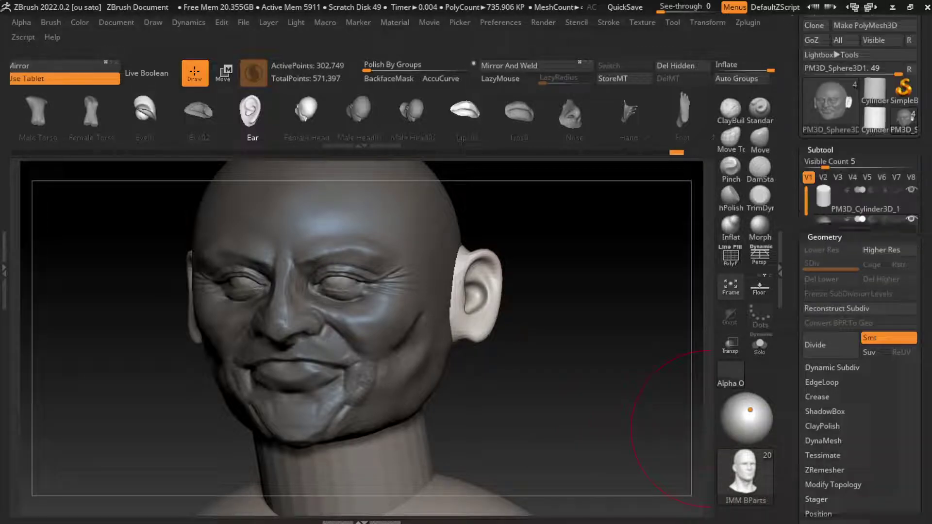
pyautogui.click(812, 372)
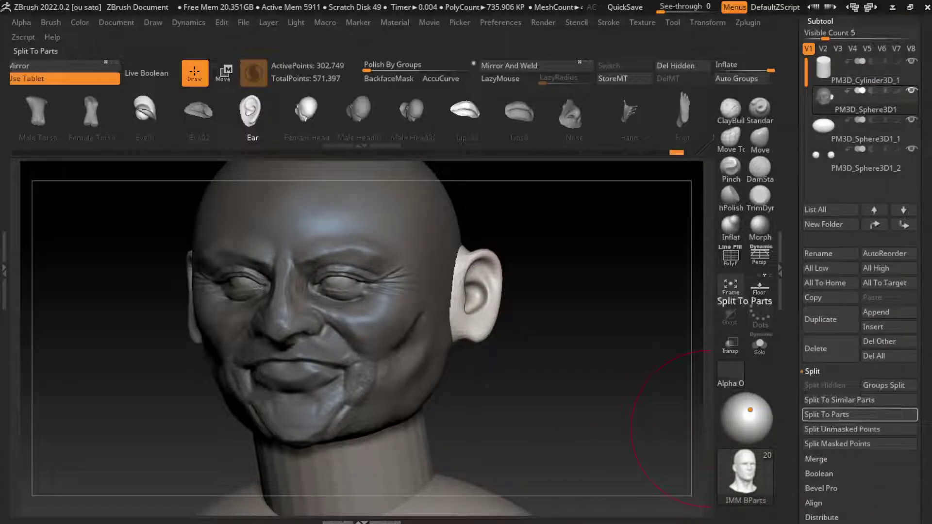
pyautogui.click(826, 414)
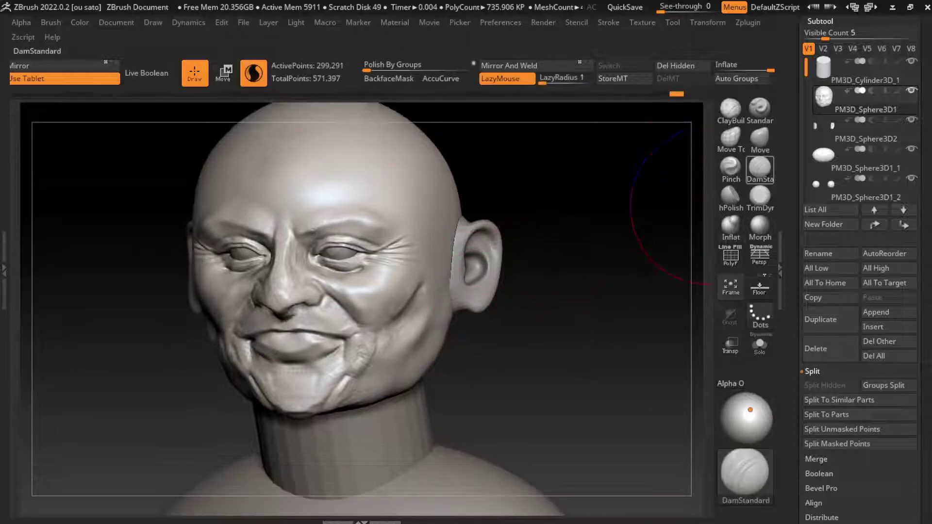
# Scale down and rotate the ear subtool with the gizmo so it sits snugly against the head.
pyautogui.click(116, 22)
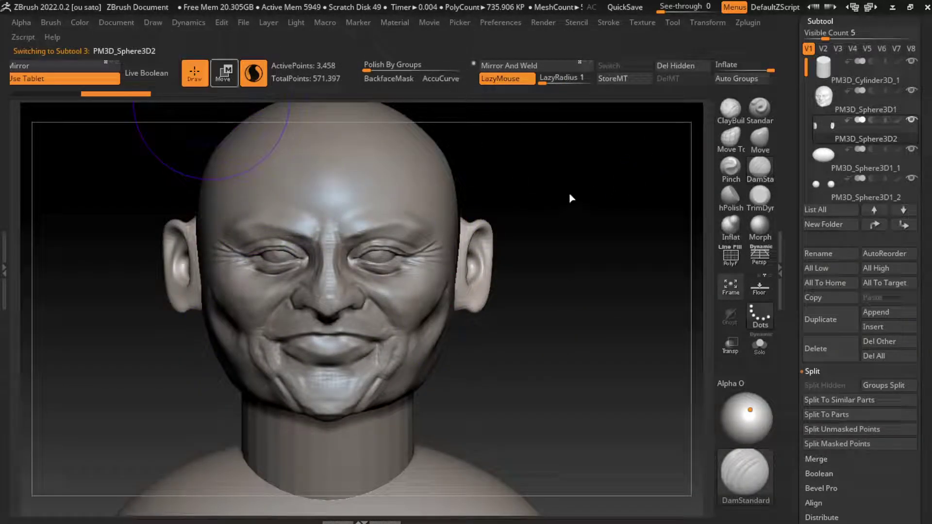
pyautogui.press('w')
pyautogui.moveTo(479, 269); pyautogui.dragTo(442, 271)
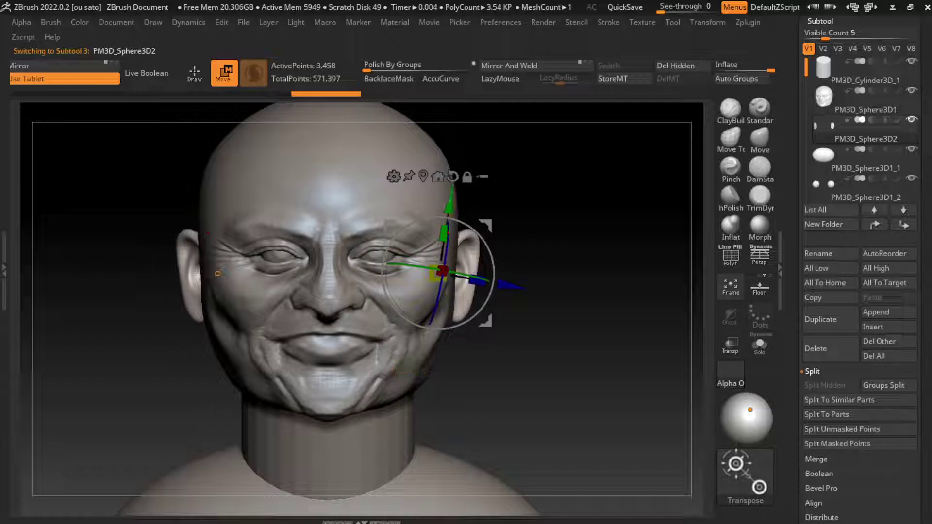
pyautogui.moveTo(217, 273)
pyautogui.mouseDown()
pyautogui.moveTo(439, 273)
pyautogui.moveTo(213, 275)
pyautogui.mouseUp()
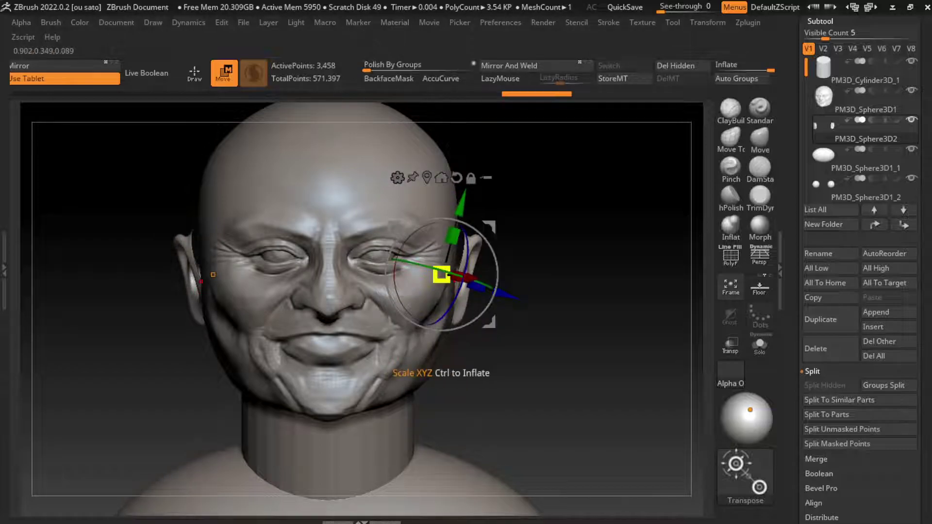
pyautogui.moveTo(213, 275)
pyautogui.mouseDown()
pyautogui.moveTo(206, 277)
pyautogui.moveTo(212, 267)
pyautogui.mouseUp()
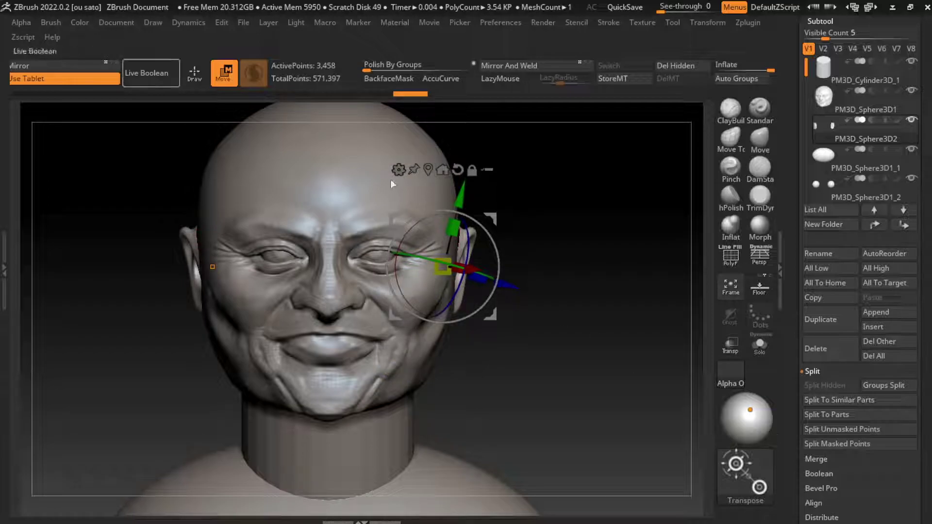
# Make PM3D_Sphere3D1 the active subtool and set the Move brush draw size to about 77.
pyautogui.press('q')
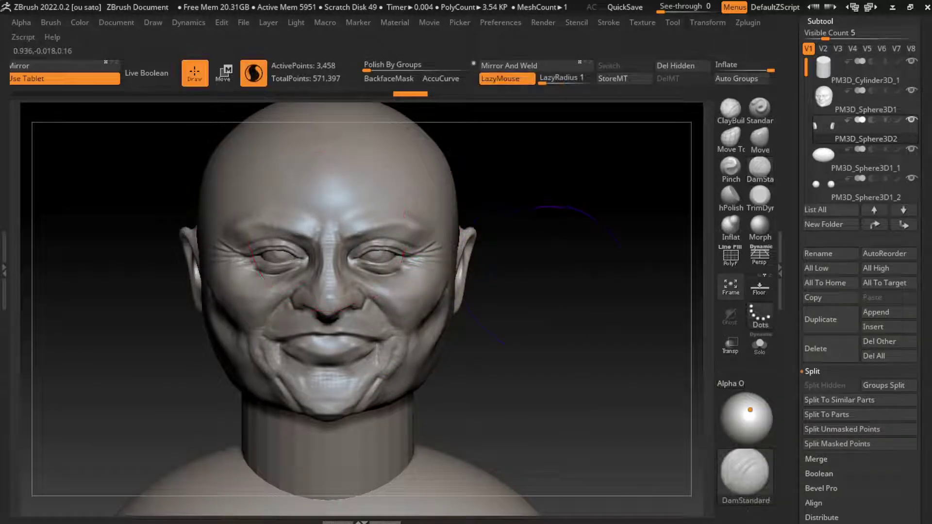
pyautogui.moveTo(551, 275); pyautogui.dragTo(478, 269)
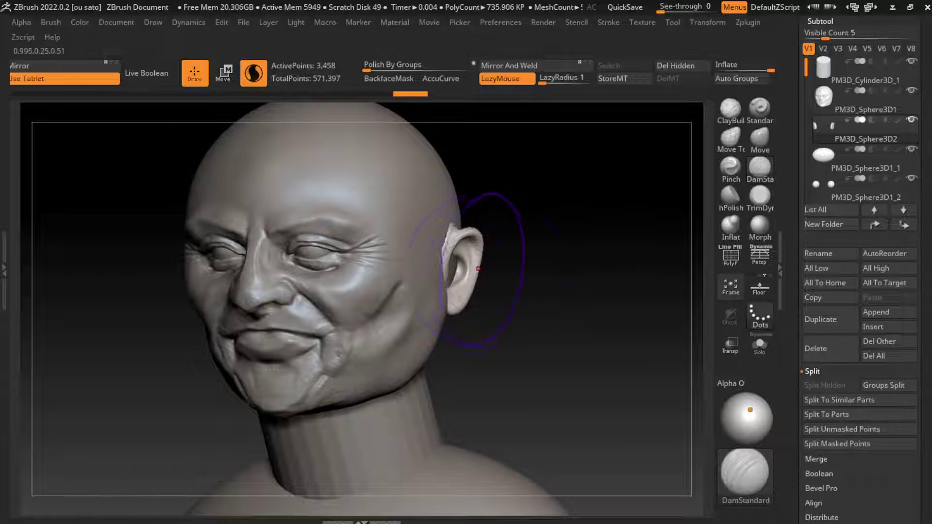
pyautogui.keyDown('alt'); pyautogui.click(473, 265); pyautogui.keyUp('alt')
pyautogui.press('b')
pyautogui.press('m')
pyautogui.press('v')
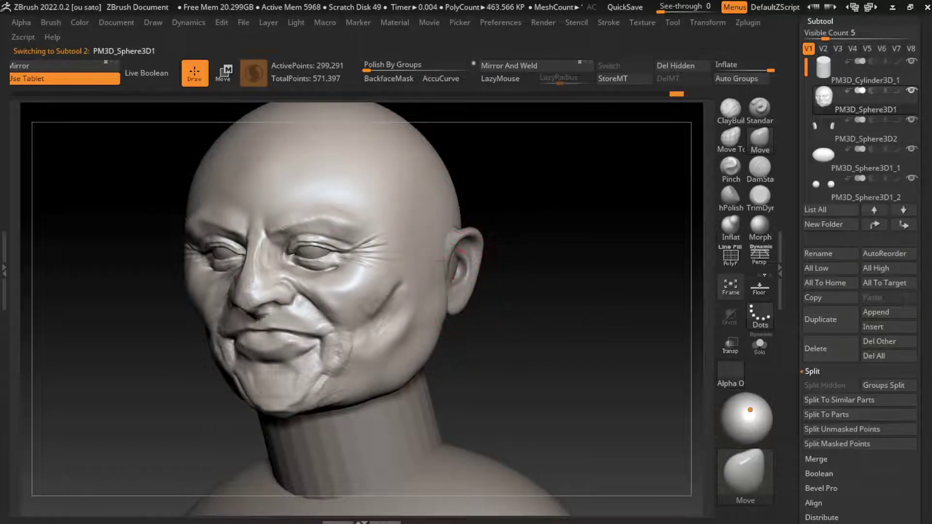
pyautogui.moveTo(476, 315); pyautogui.dragTo(509, 322)
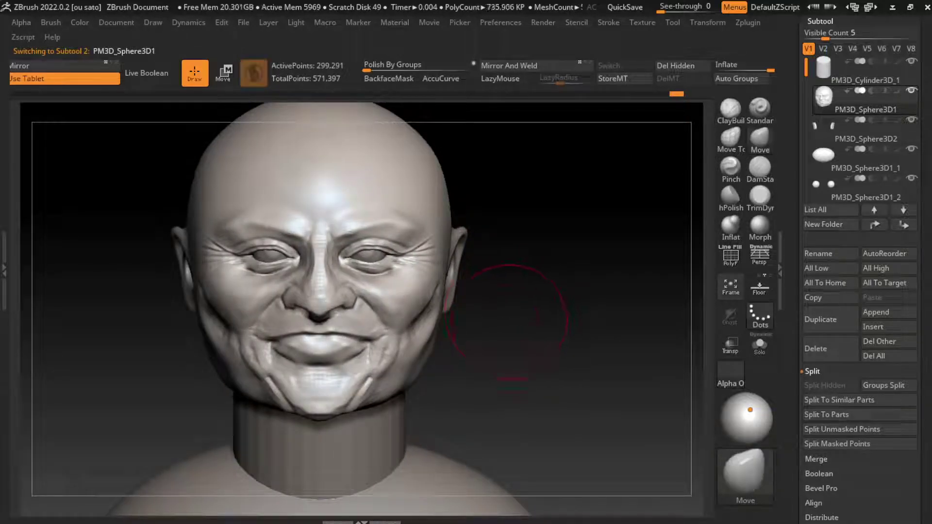
pyautogui.press('s')
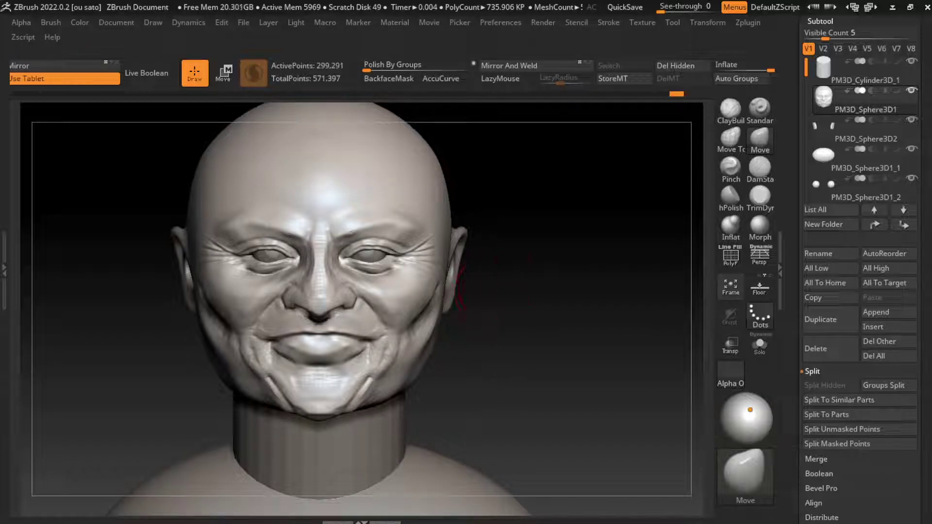
pyautogui.press('s')
pyautogui.press('s')
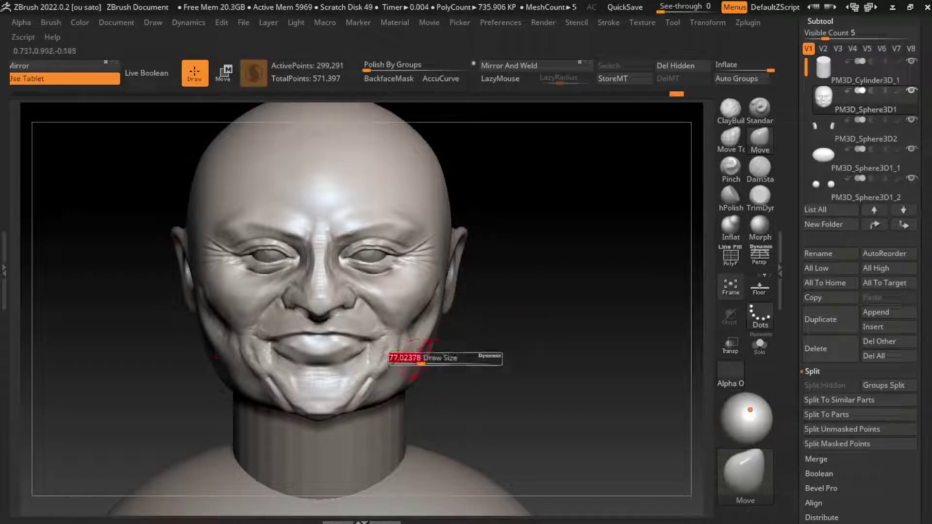
# Resize the brush and re-carve the crease between the lips with DamStandard.
pyautogui.press('b')
pyautogui.press('c')
pyautogui.press('b')
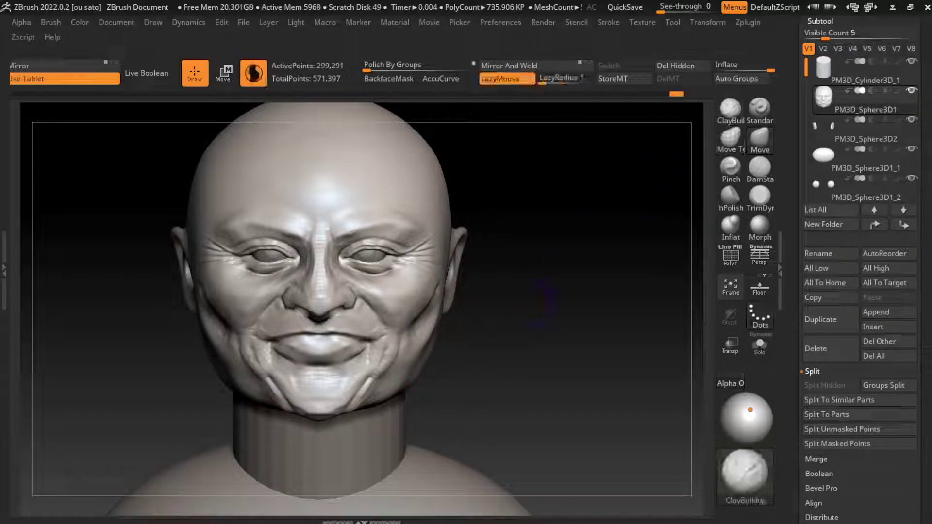
pyautogui.moveTo(607, 291); pyautogui.dragTo(486, 282)
pyautogui.moveTo(517, 326); pyautogui.dragTo(547, 337)
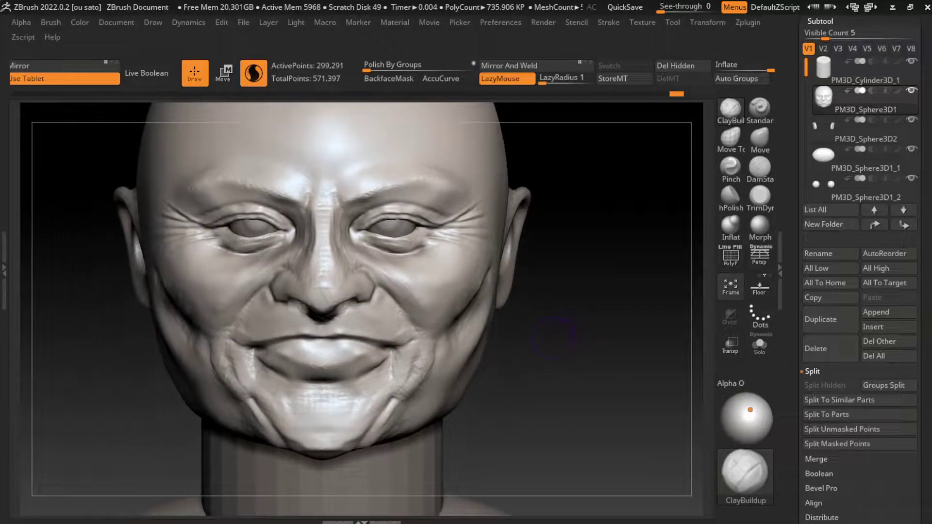
pyautogui.press('s')
pyautogui.click(759, 167)
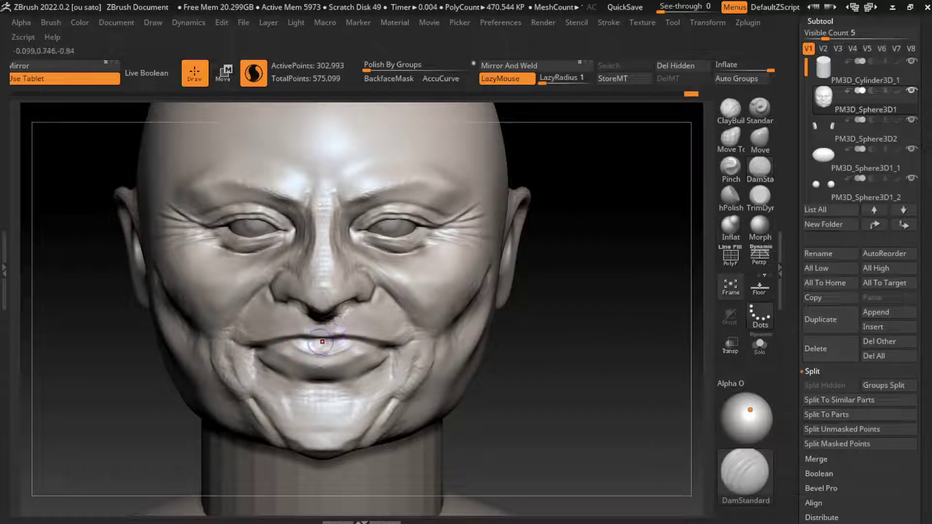
pyautogui.moveTo(339, 344); pyautogui.dragTo(305, 345)
# Build up and reshape the lips and lower lip with ClayBuildup, then smooth the mouth.
pyautogui.click(730, 110)
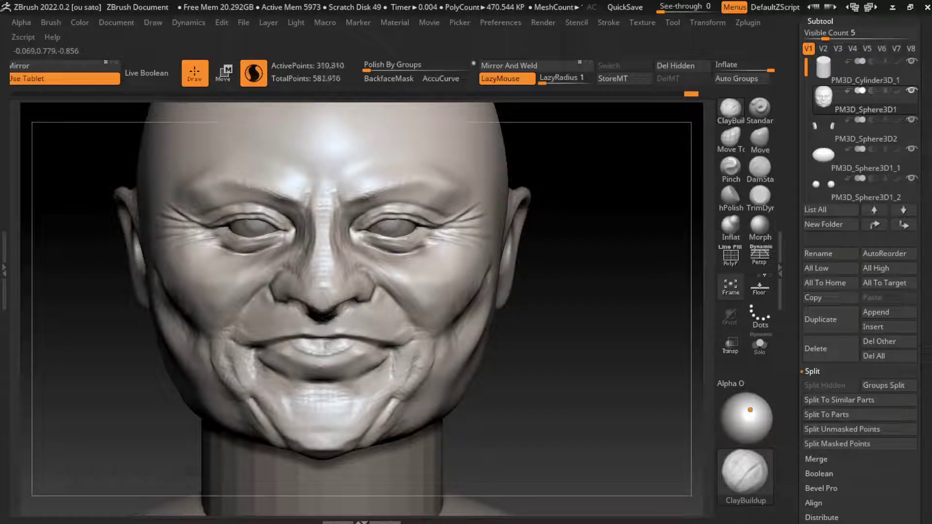
pyautogui.keyDown('ctrl'); pyautogui.moveTo(543, 350); pyautogui.dragTo(544, 332, button='right'); pyautogui.keyUp('ctrl')
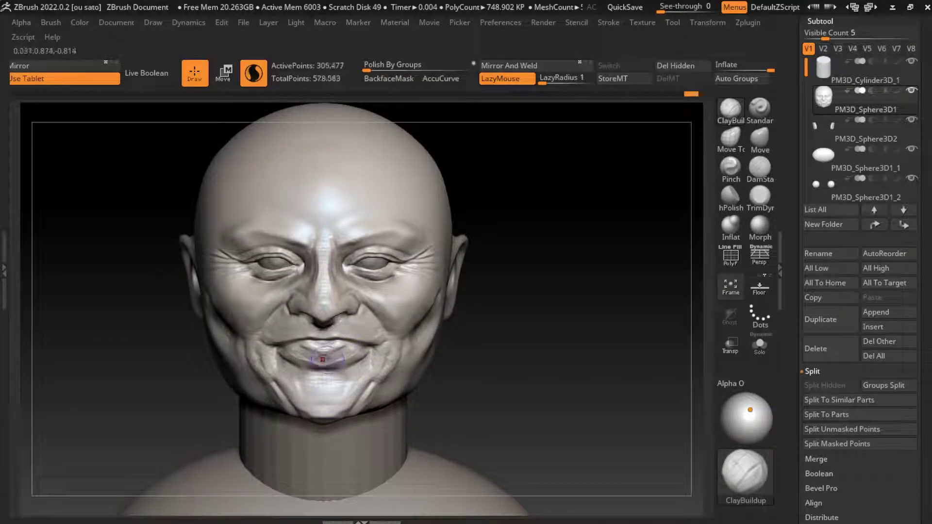
pyautogui.moveTo(359, 355); pyautogui.dragTo(348, 360)
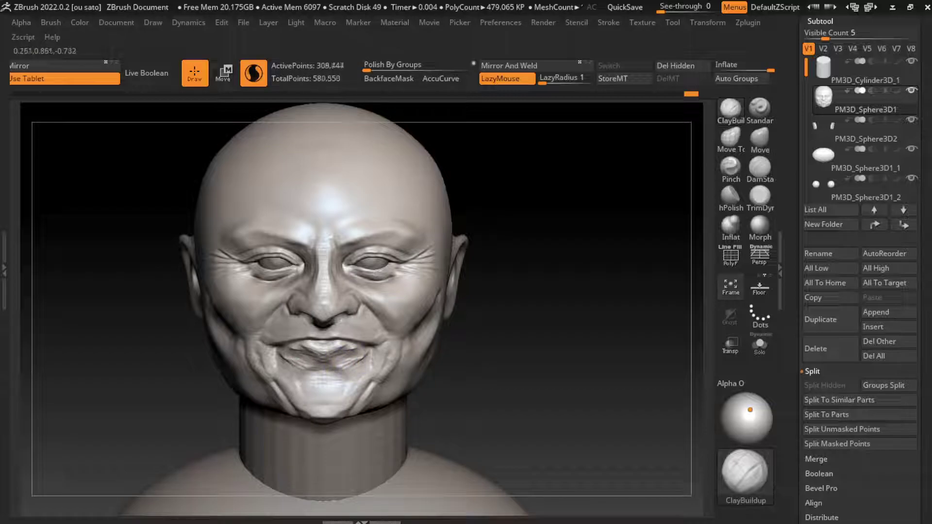
pyautogui.moveTo(312, 374); pyautogui.dragTo(305, 364)
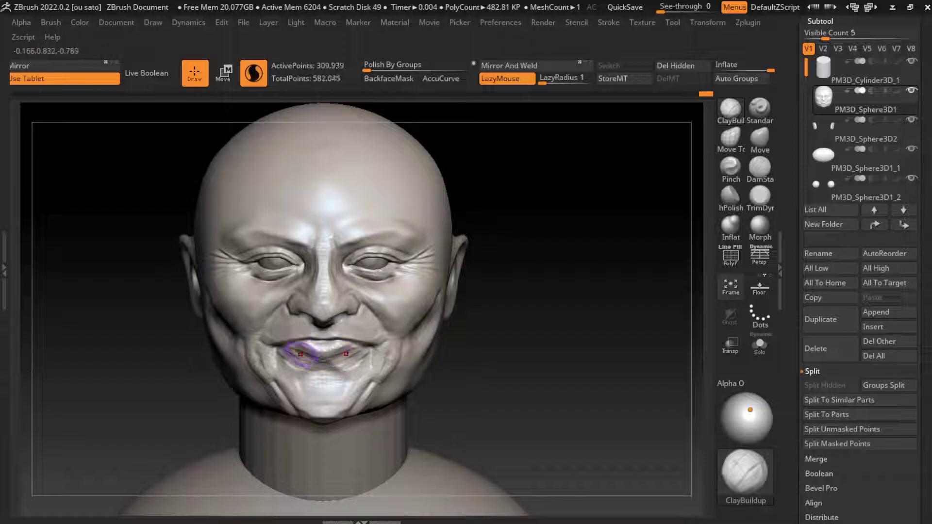
pyautogui.moveTo(299, 353)
pyautogui.mouseDown()
pyautogui.moveTo(292, 363)
pyautogui.moveTo(312, 359)
pyautogui.mouseUp()
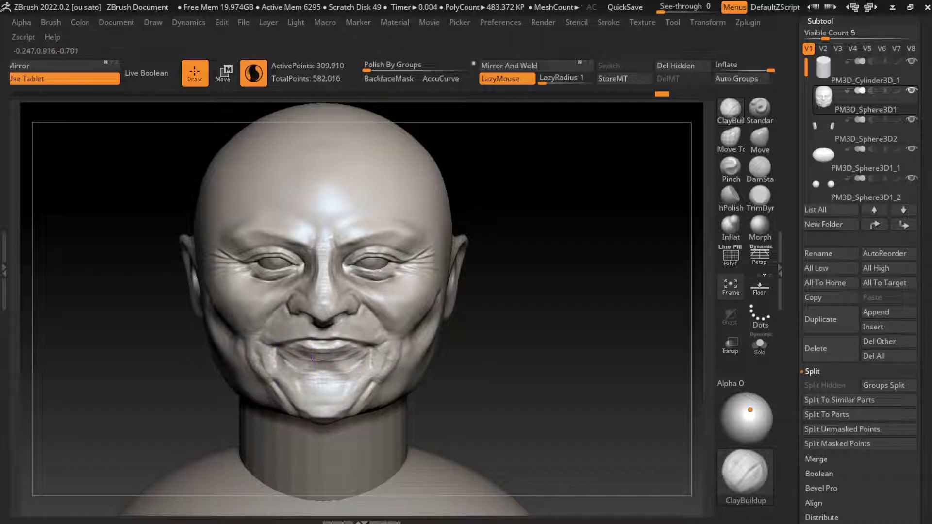
pyautogui.moveTo(409, 367); pyautogui.dragTo(335, 364)
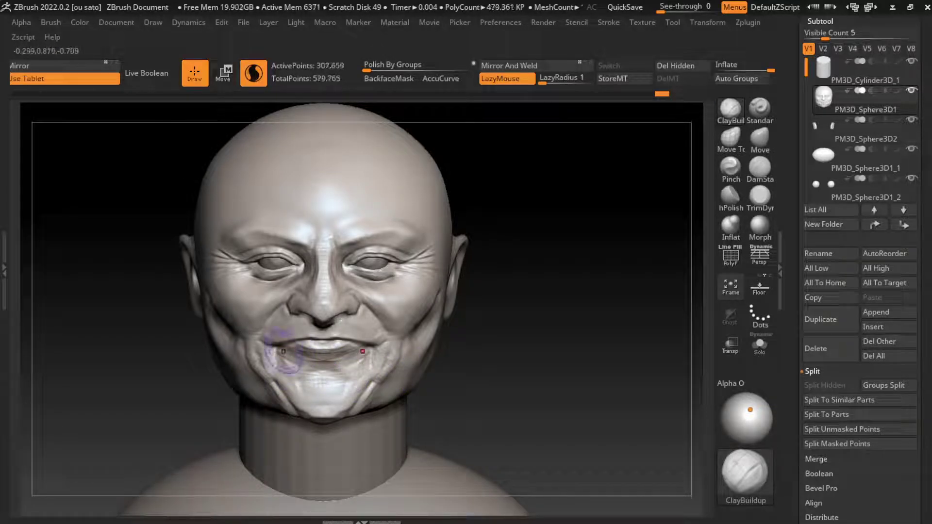
pyautogui.press('shift')
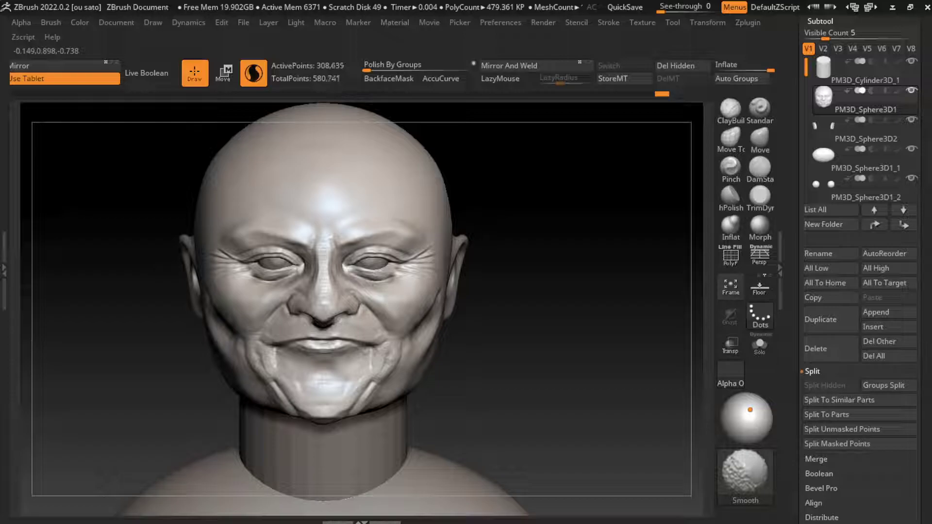
pyautogui.keyDown('shift'); pyautogui.moveTo(320, 359); pyautogui.dragTo(339, 398); pyautogui.keyUp('shift')
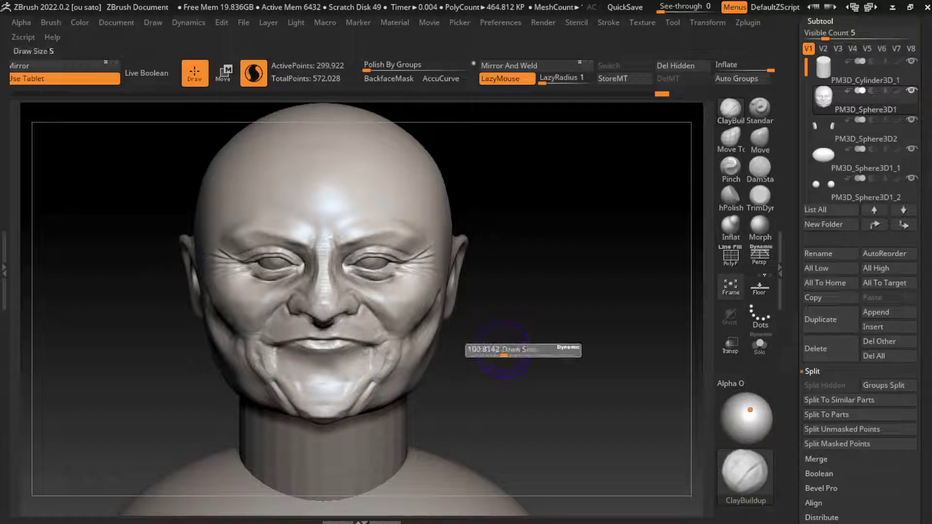
# Carve creases into the chin, lower lip and mouth corners with DamStandard.
pyautogui.click(760, 167)
pyautogui.moveTo(262, 335); pyautogui.dragTo(301, 381)
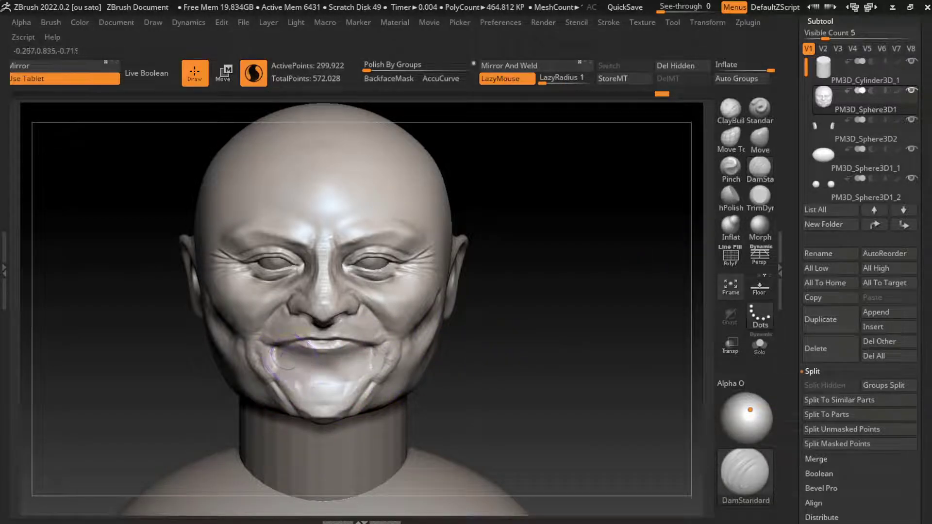
pyautogui.moveTo(267, 354)
pyautogui.mouseDown()
pyautogui.moveTo(311, 383)
pyautogui.moveTo(271, 340)
pyautogui.moveTo(316, 381)
pyautogui.mouseUp()
pyautogui.moveTo(265, 335); pyautogui.dragTo(267, 372)
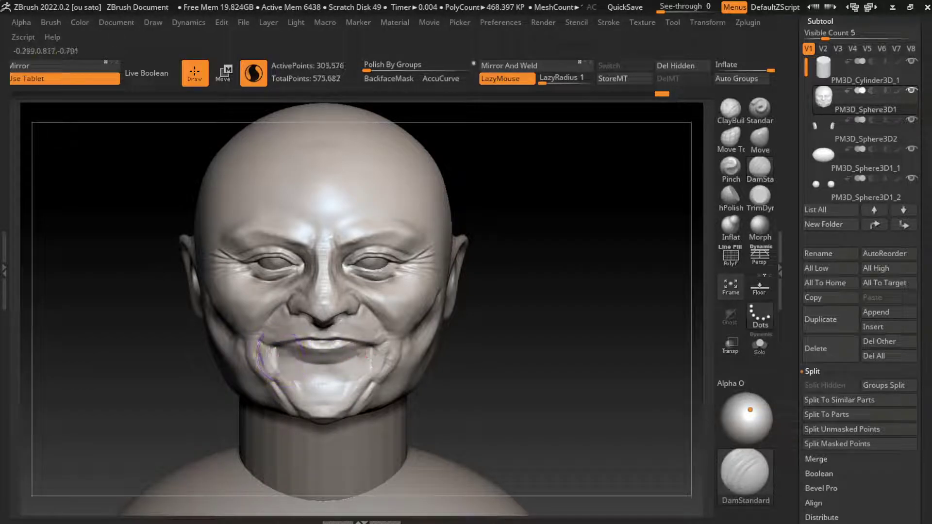
pyautogui.moveTo(342, 357)
pyautogui.mouseDown()
pyautogui.moveTo(281, 354)
pyautogui.moveTo(291, 383)
pyautogui.mouseUp()
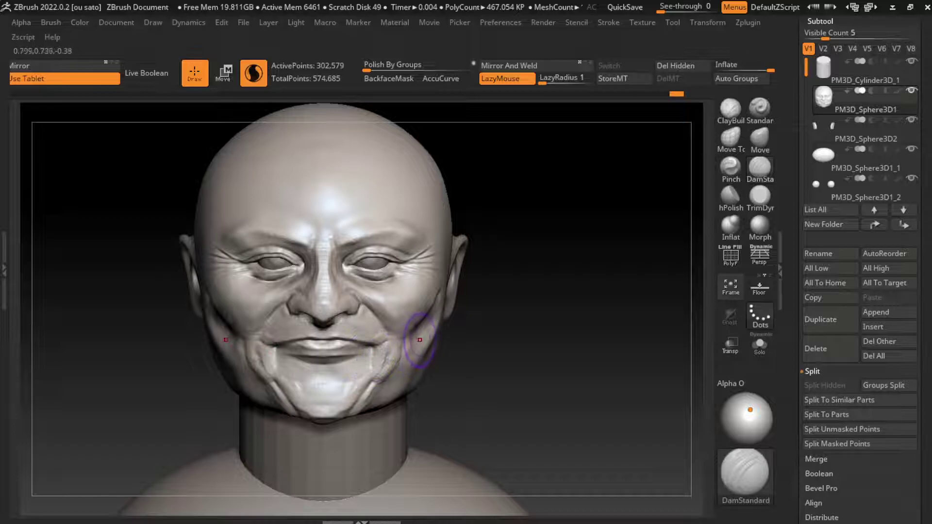
pyautogui.moveTo(419, 340); pyautogui.dragTo(344, 340)
pyautogui.moveTo(287, 383)
pyautogui.mouseDown()
pyautogui.moveTo(315, 403)
pyautogui.moveTo(354, 393)
pyautogui.mouseUp()
pyautogui.moveTo(335, 342); pyautogui.dragTo(284, 358)
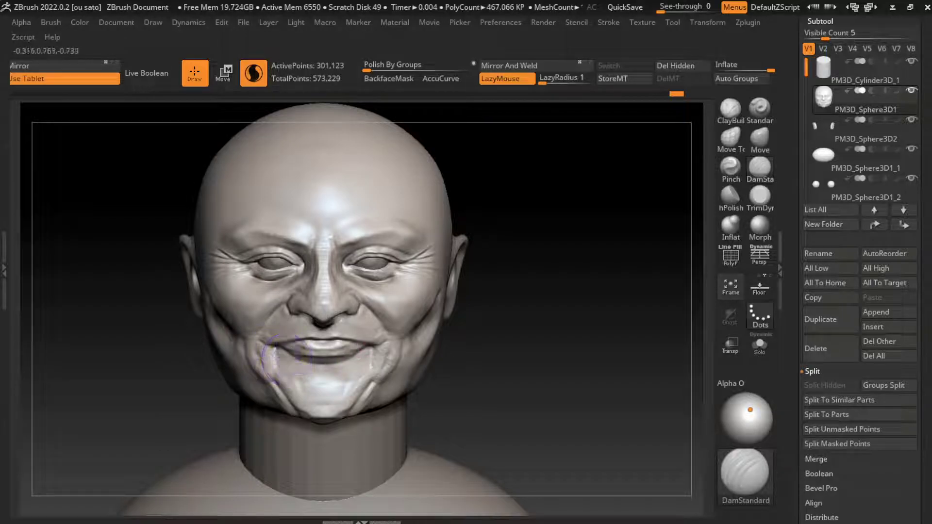
# Build up clay near the right mouth corner with ClayBuildup and adjust brush size.
pyautogui.press('b')
pyautogui.press('c')
pyautogui.press('b')
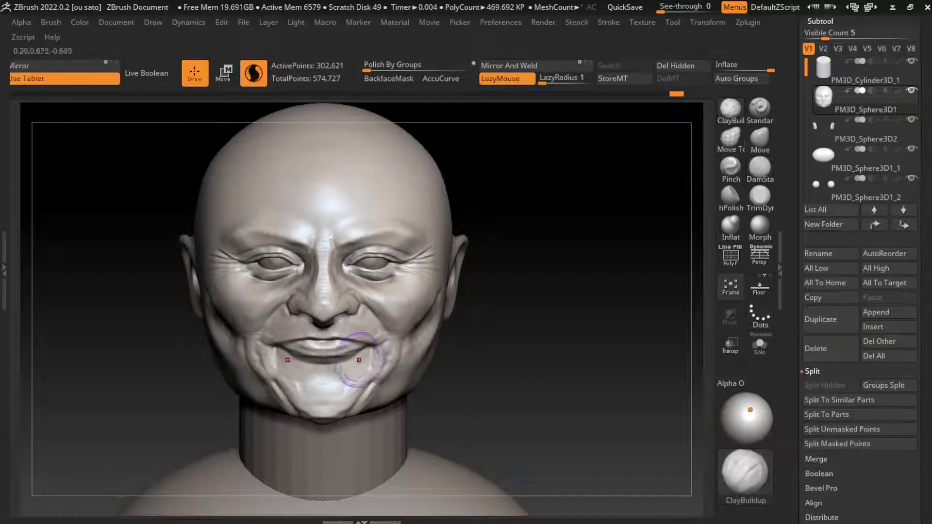
pyautogui.moveTo(301, 355)
pyautogui.mouseDown()
pyautogui.moveTo(377, 345)
pyautogui.moveTo(364, 359)
pyautogui.mouseUp()
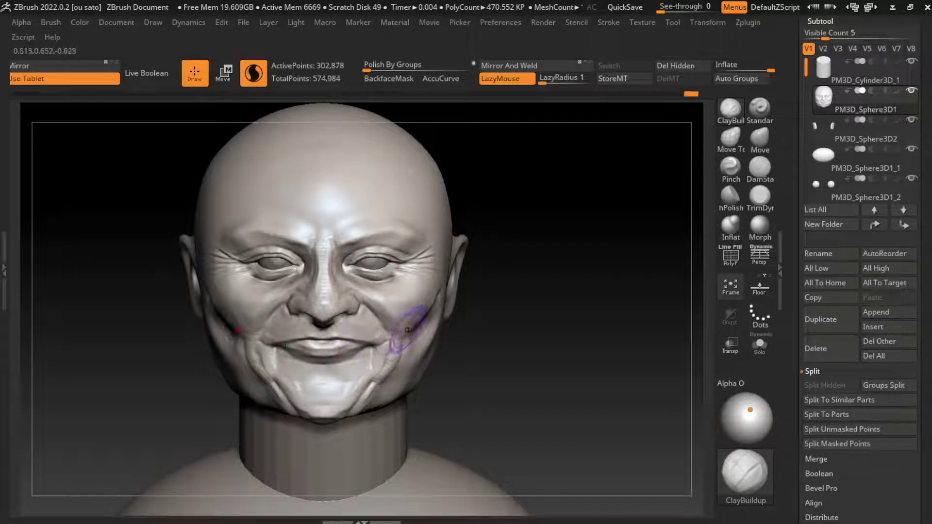
pyautogui.press('s')
pyautogui.scroll(2, 488, 327)
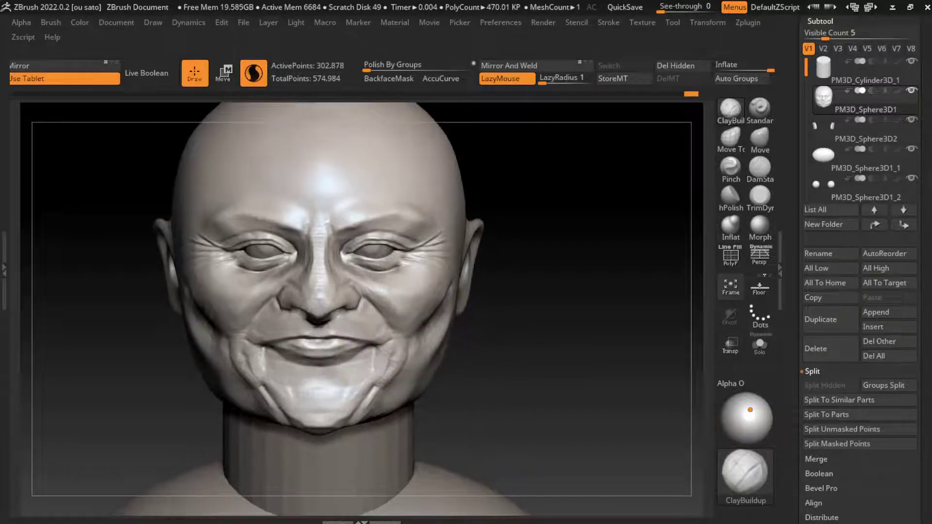
# Check the profile and build up the upper lip with Move and ClayBuildup.
pyautogui.press('s')
pyautogui.moveTo(534, 335)
pyautogui.mouseDown()
pyautogui.moveTo(611, 369)
pyautogui.moveTo(575, 269)
pyautogui.mouseUp()
pyautogui.click(760, 138)
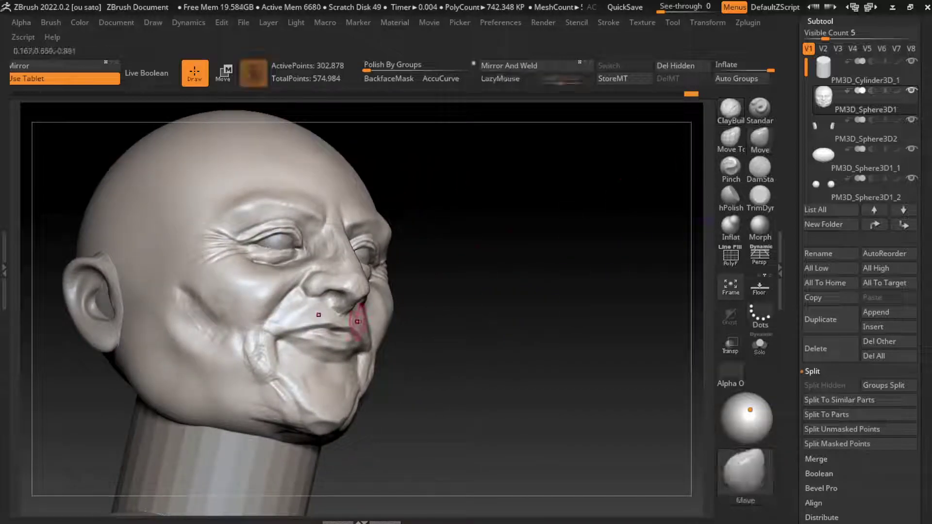
pyautogui.moveTo(433, 218)
pyautogui.mouseDown()
pyautogui.moveTo(368, 346)
pyautogui.moveTo(470, 345)
pyautogui.mouseUp()
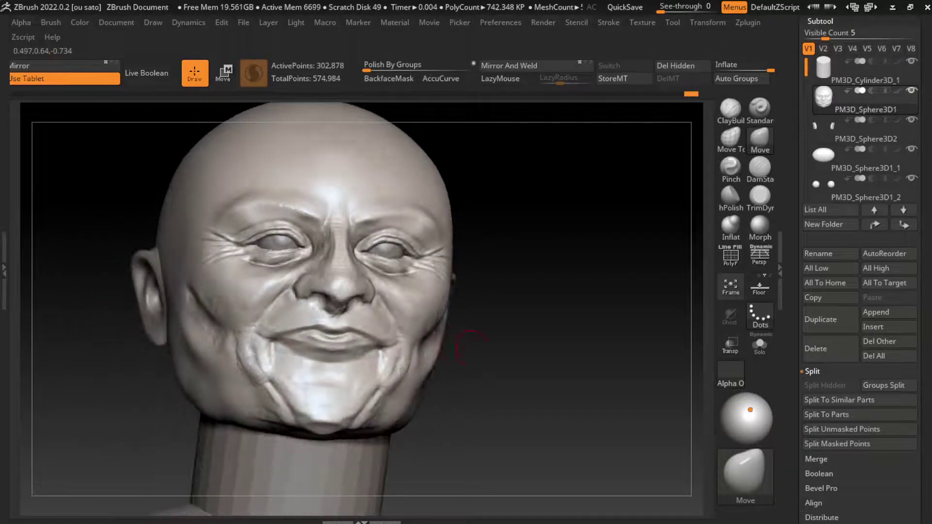
pyautogui.press('b')
pyautogui.press('c')
pyautogui.press('b')
pyautogui.moveTo(321, 332); pyautogui.dragTo(339, 335)
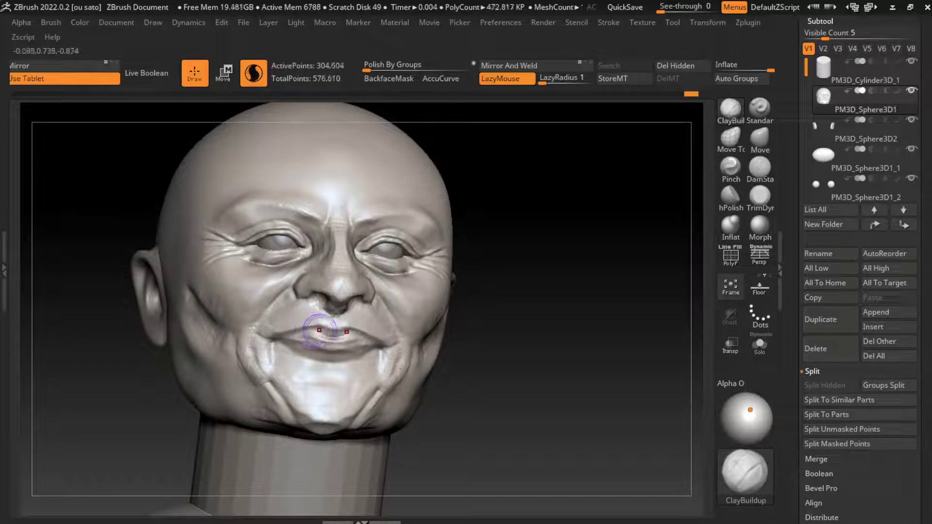
pyautogui.moveTo(371, 342); pyautogui.dragTo(381, 334, button='right')
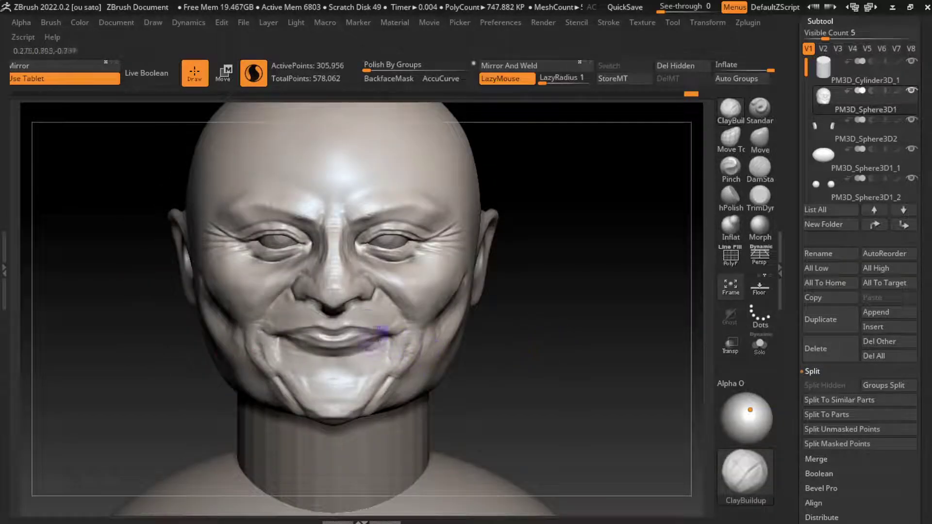
# Carve a crisp lip line from the centre out to both mouth corners with DamStandard.
pyautogui.click(759, 167)
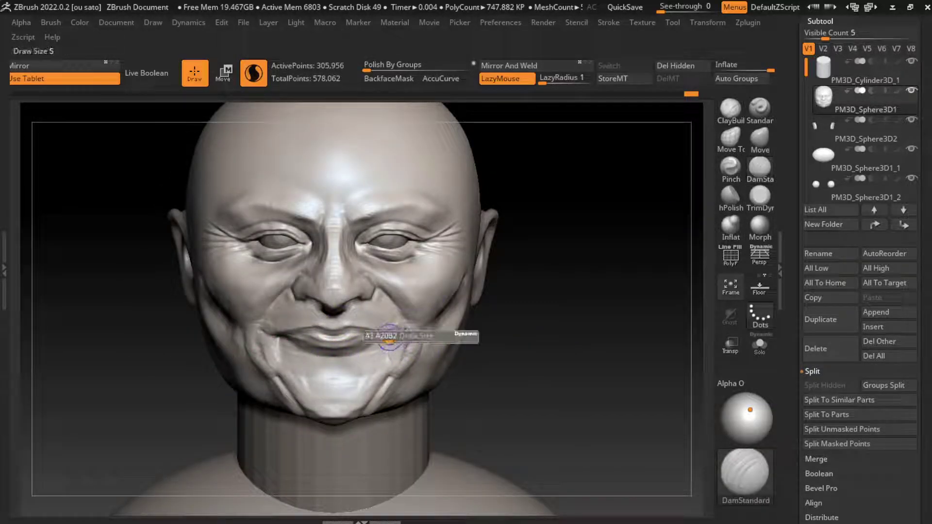
pyautogui.moveTo(305, 339); pyautogui.dragTo(466, 343)
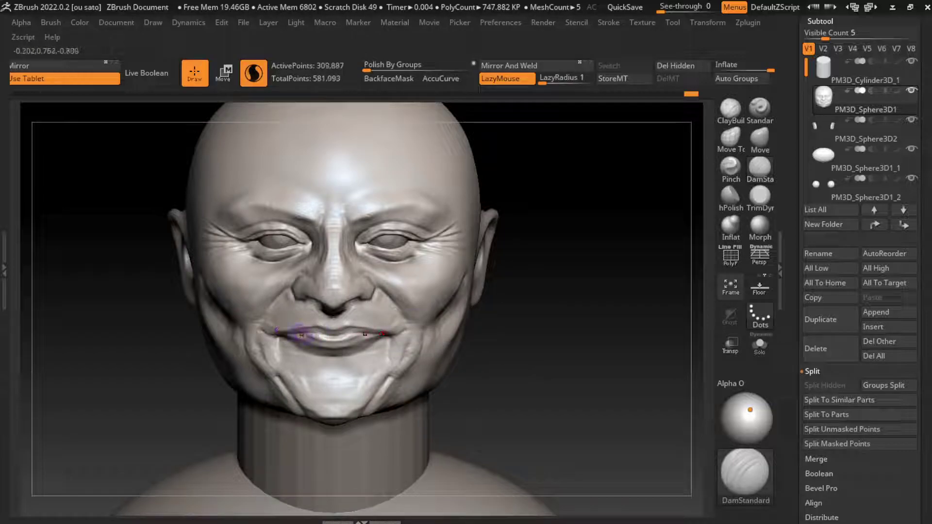
pyautogui.moveTo(301, 334); pyautogui.dragTo(333, 329)
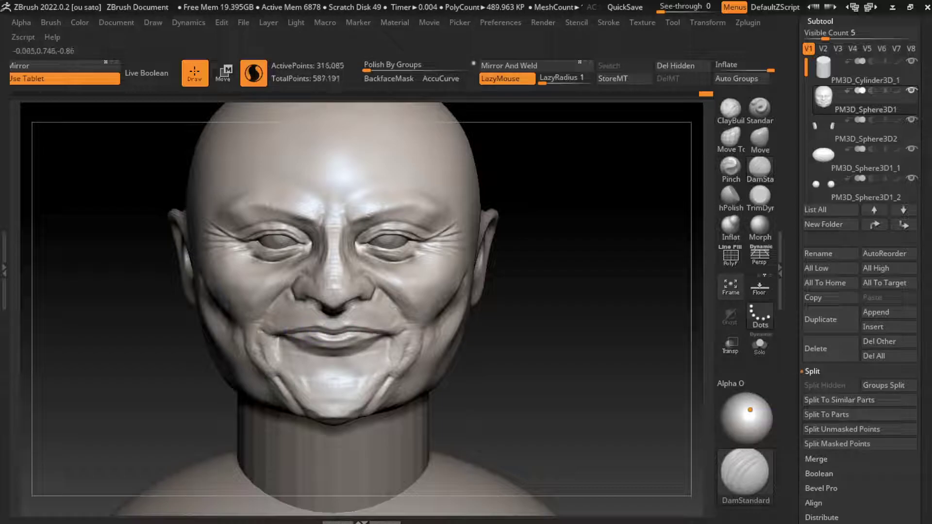
pyautogui.moveTo(398, 337); pyautogui.dragTo(267, 337)
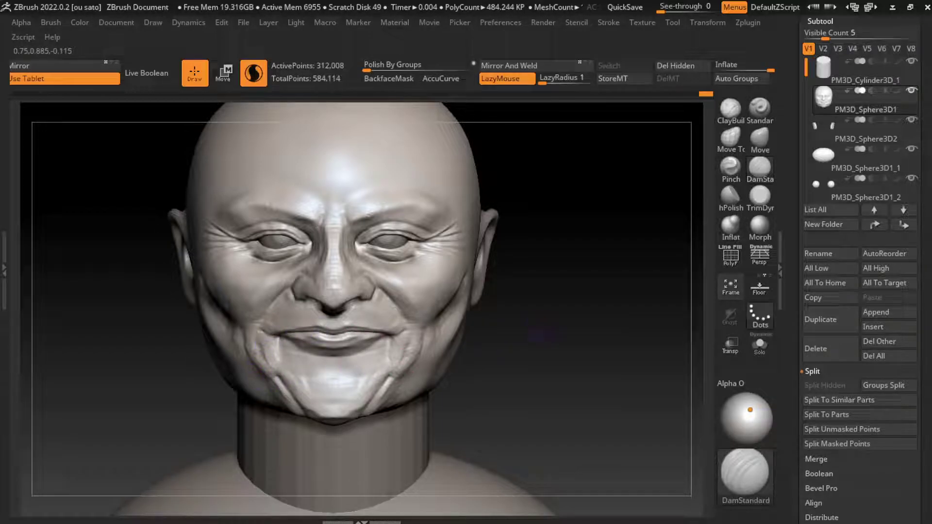
# Smooth and reshape the lips and the chin below the mouth with ClayBuildup.
pyautogui.press('b')
pyautogui.press('c')
pyautogui.press('b')
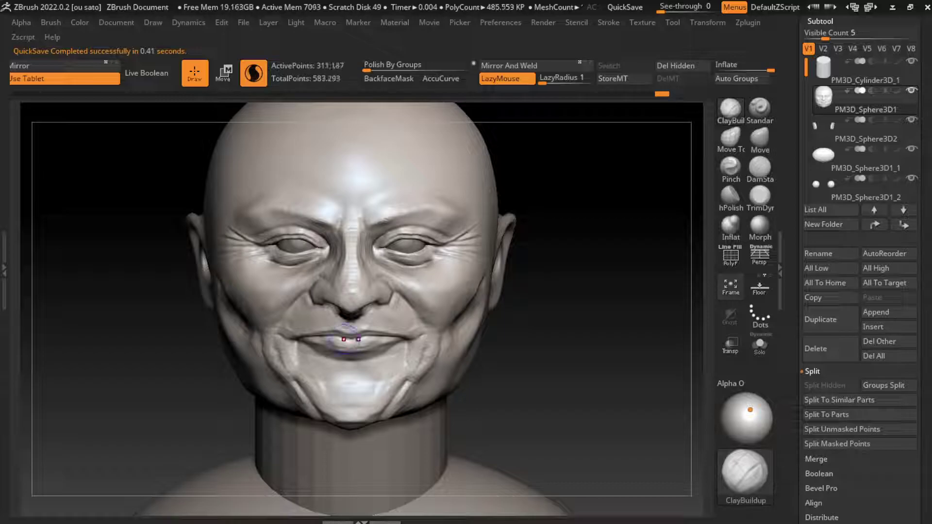
pyautogui.moveTo(346, 328); pyautogui.dragTo(350, 345)
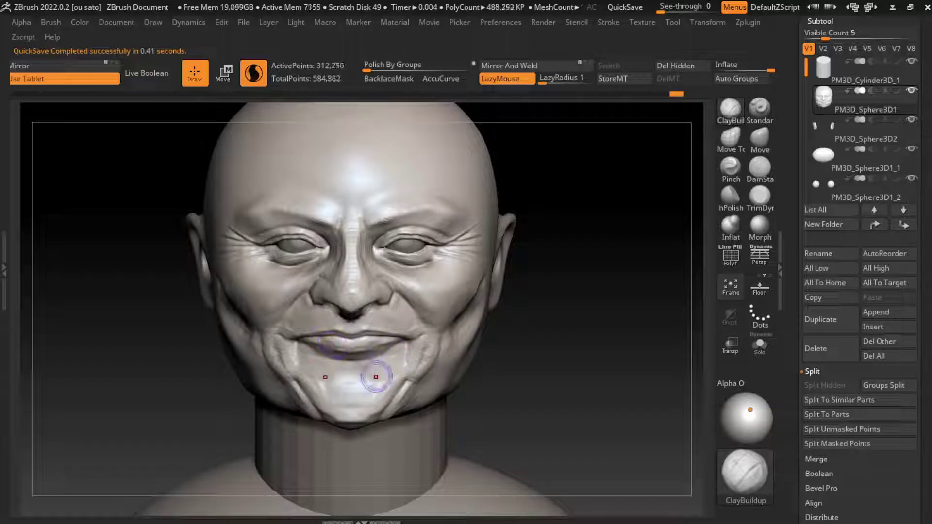
pyautogui.keyDown('alt'); pyautogui.moveTo(482, 372); pyautogui.dragTo(465, 371); pyautogui.keyUp('alt')
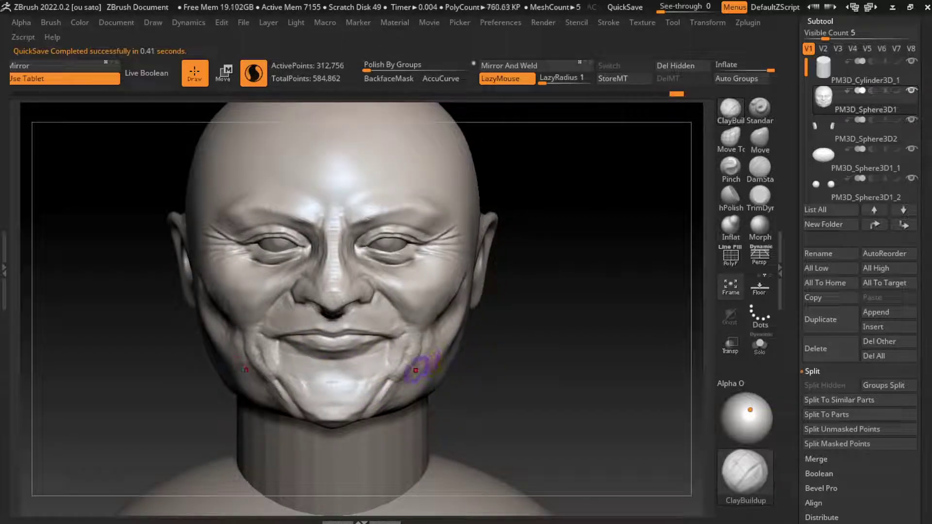
pyautogui.scroll(-2, 478, 392)
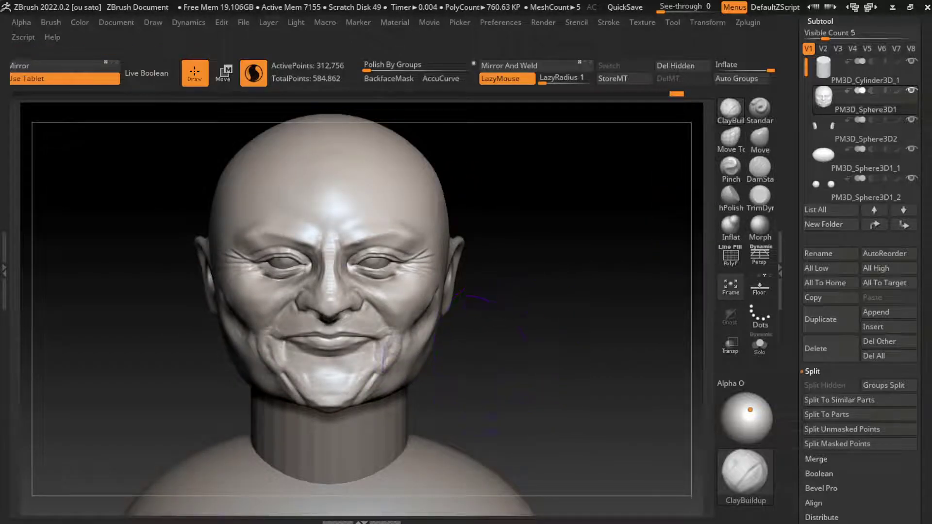
# Select the eyeball subtool PM3D_Sphere3D1_2, mask the left eye and rotate it about 28 degrees.
pyautogui.press('b')
pyautogui.press('m')
pyautogui.press('v')
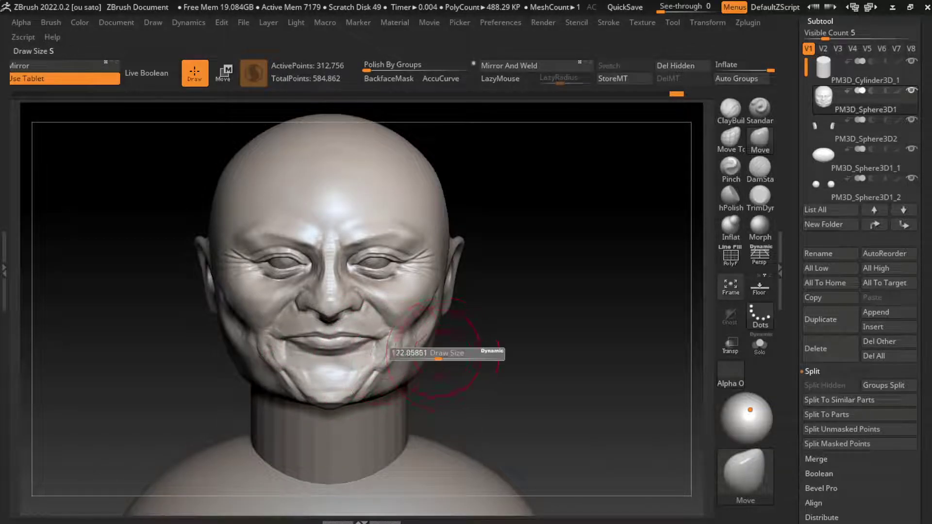
pyautogui.keyDown('alt'); pyautogui.click(373, 262); pyautogui.keyUp('alt')
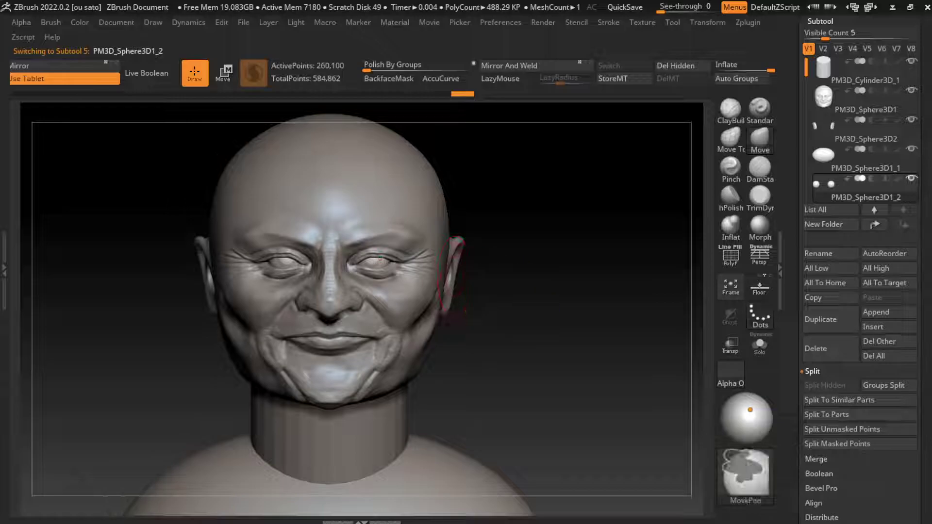
pyautogui.keyDown('ctrl'); pyautogui.moveTo(170, 281); pyautogui.dragTo(251, 267); pyautogui.keyUp('ctrl')
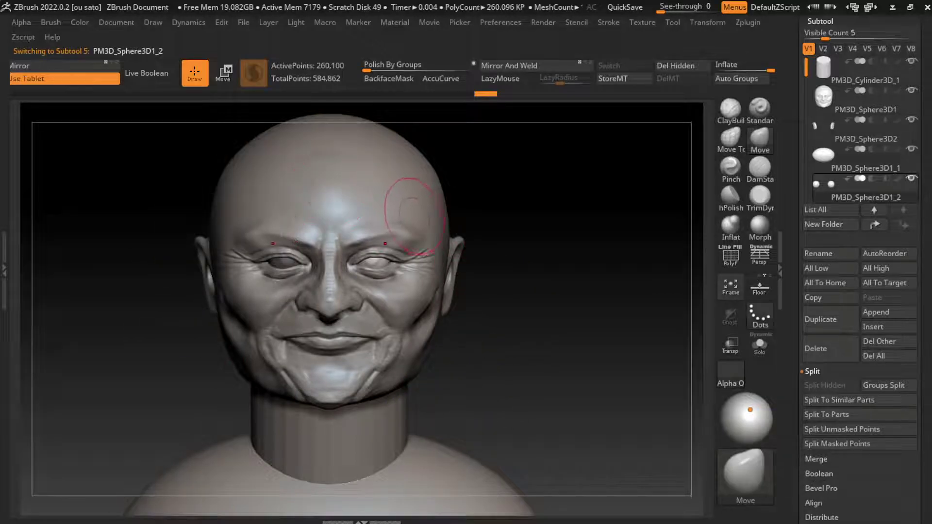
pyautogui.press('w')
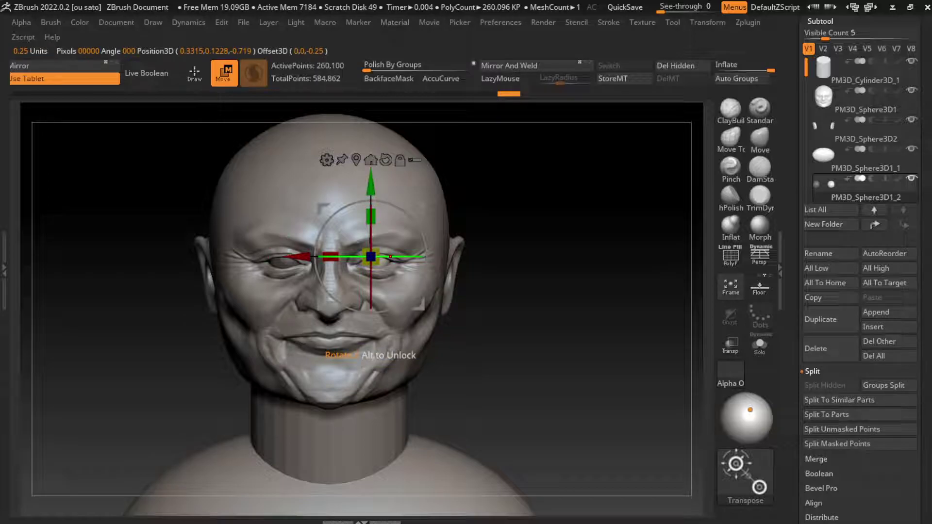
pyautogui.moveTo(371, 291); pyautogui.dragTo(396, 292)
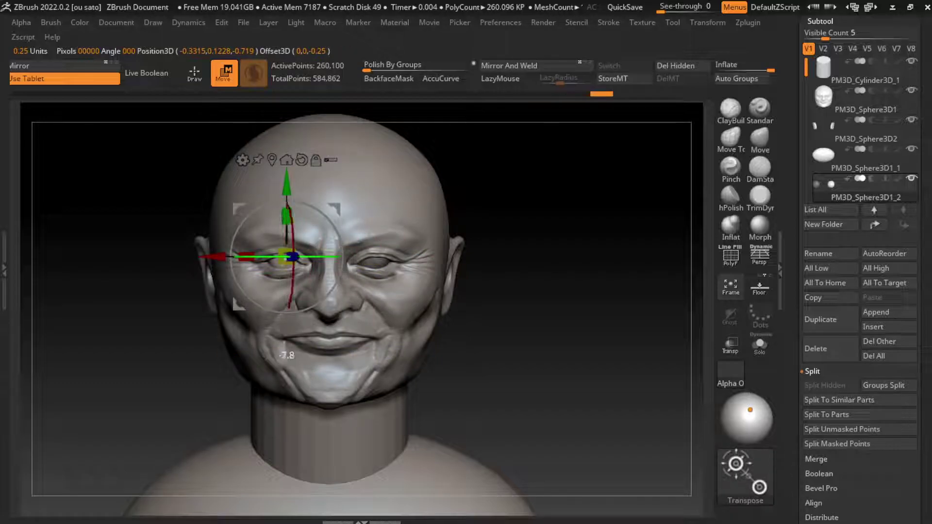
pyautogui.press('q')
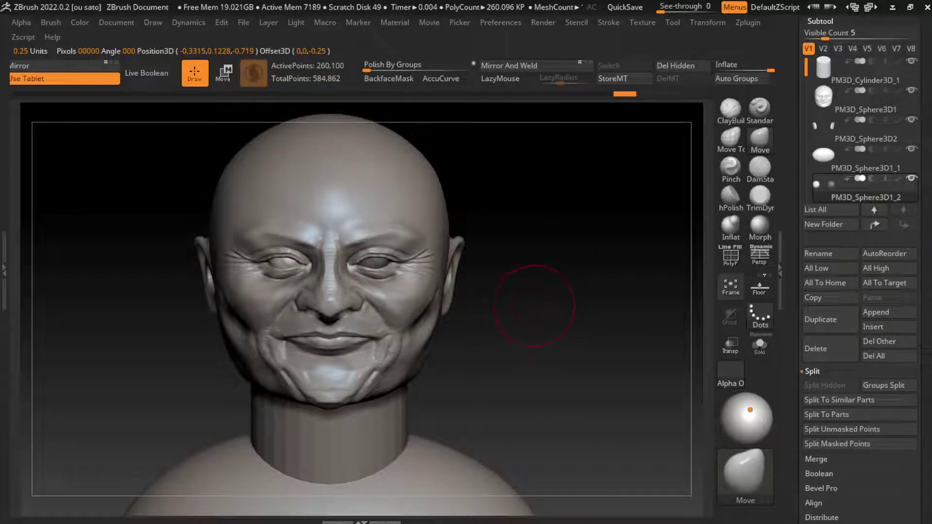
# Rotate the right eyeball about 14 degrees, then reselect the head subtool PM3D_Sphere3D1.
pyautogui.press('ctrl')
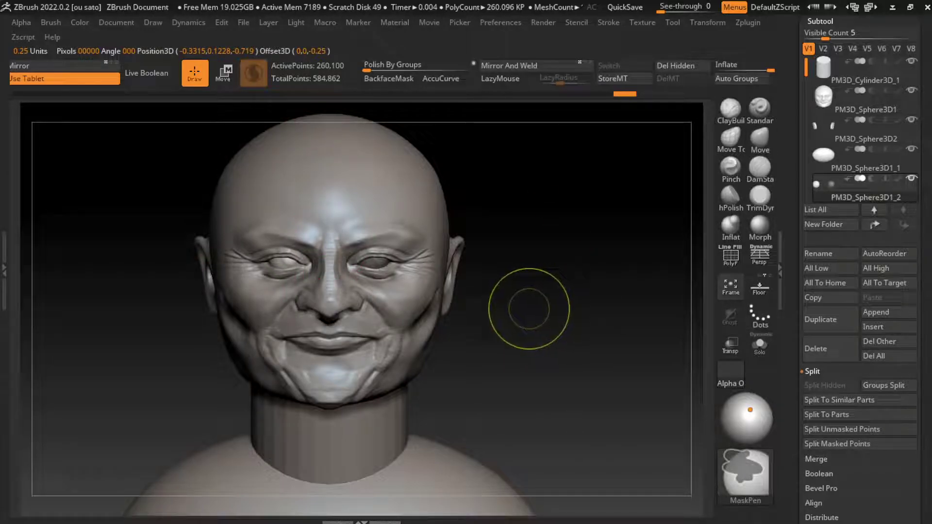
pyautogui.press('w')
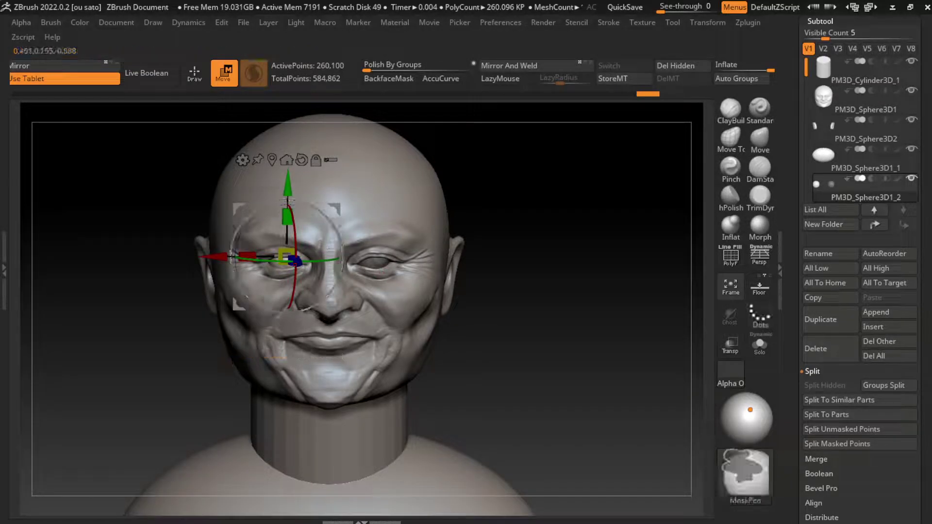
pyautogui.keyDown('alt'); pyautogui.click(374, 259); pyautogui.keyUp('alt')
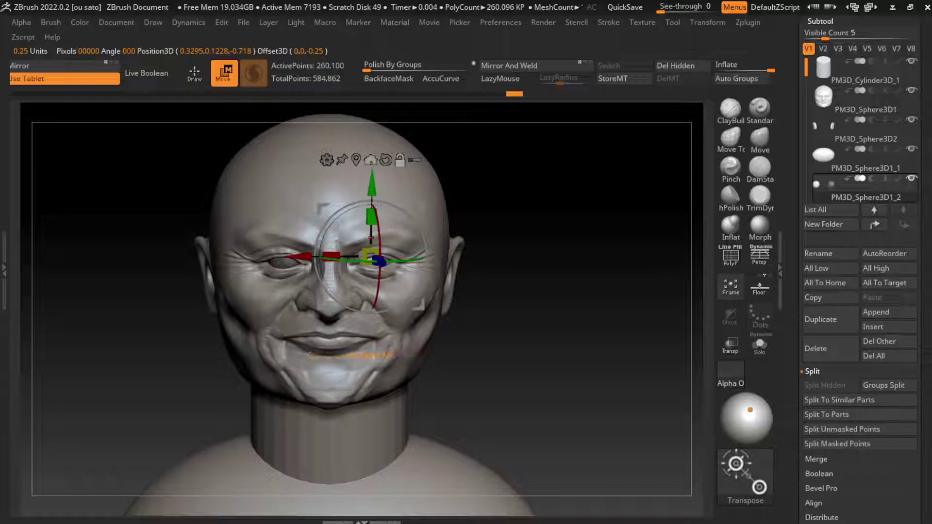
pyautogui.moveTo(377, 292); pyautogui.dragTo(374, 357)
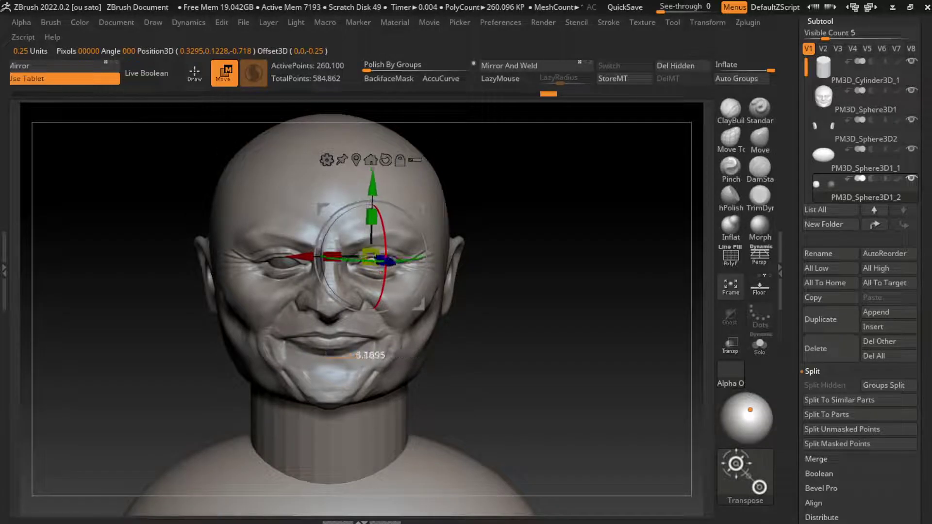
pyautogui.press('q')
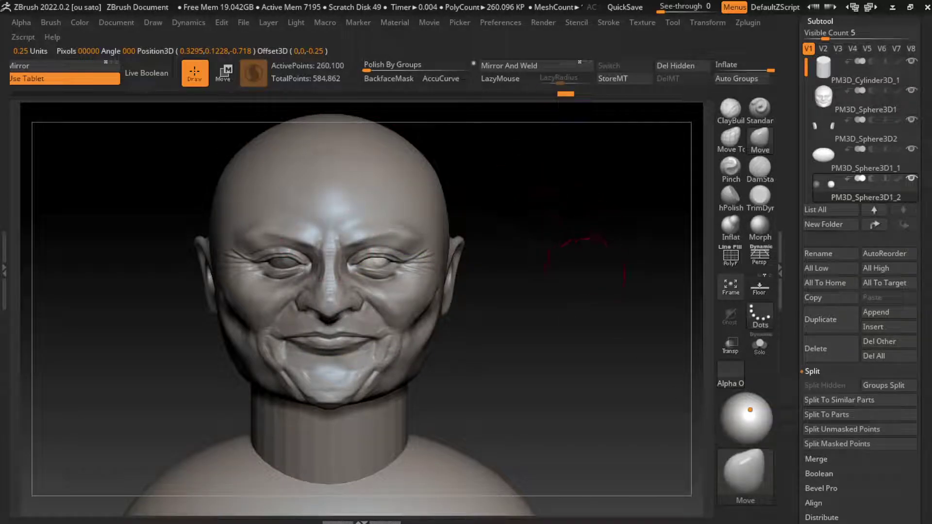
pyautogui.press('w')
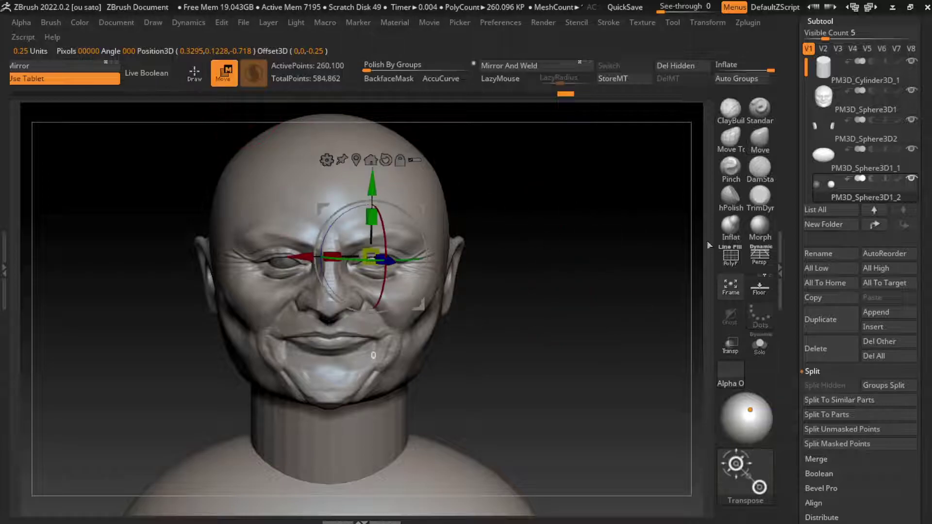
pyautogui.keyDown('alt'); pyautogui.click(377, 275); pyautogui.keyUp('alt')
pyautogui.press('q')
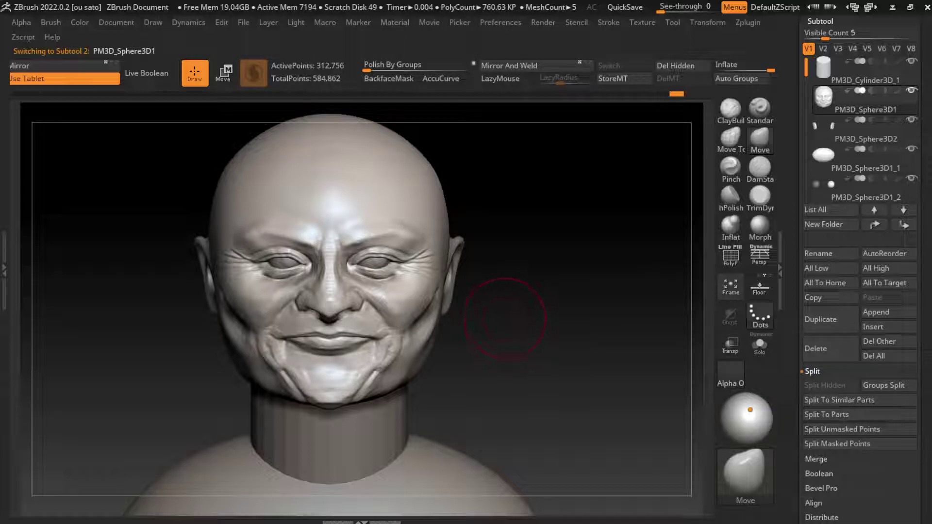
# Resize the brush and push out both lower cheeks symmetrically.
pyautogui.press('s')
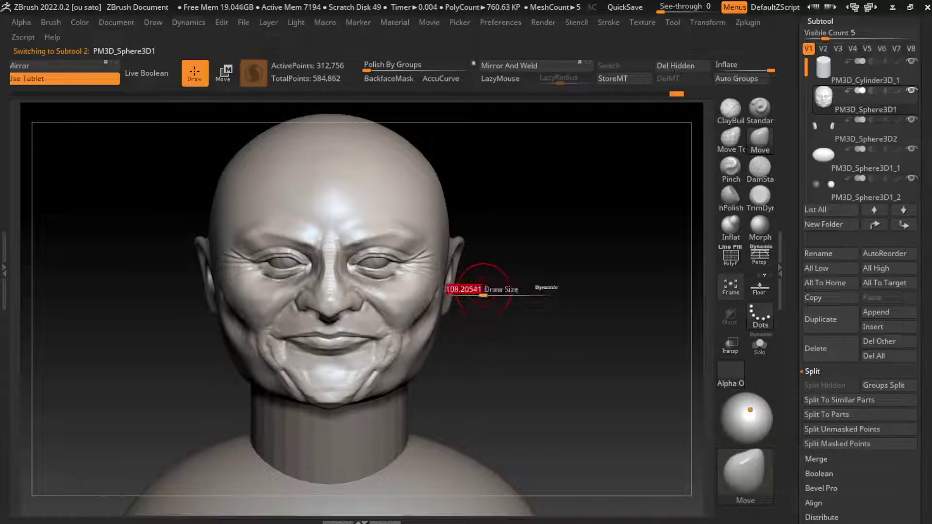
pyautogui.press('Return')
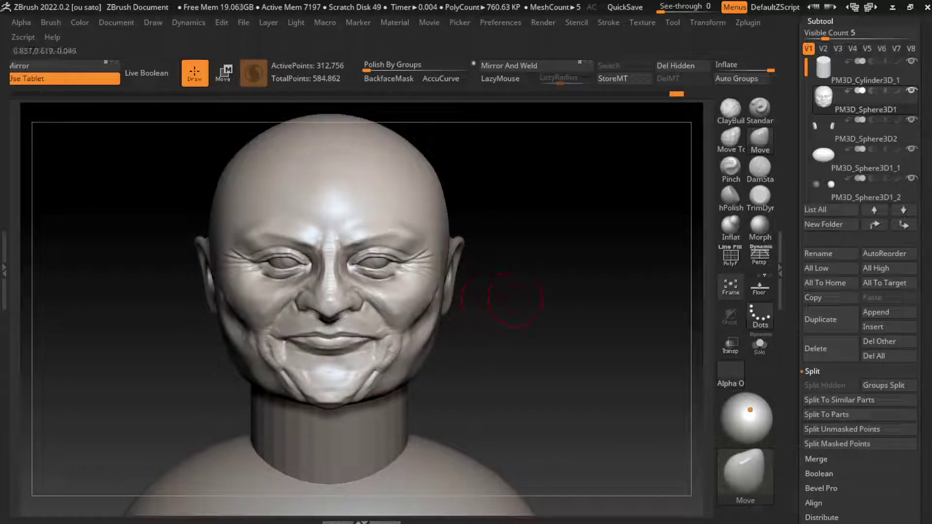
pyautogui.press('s')
pyautogui.moveTo(439, 310); pyautogui.dragTo(434, 322)
# Build up the cheek near the jaw with ClayBuildup from a turned view.
pyautogui.press('s')
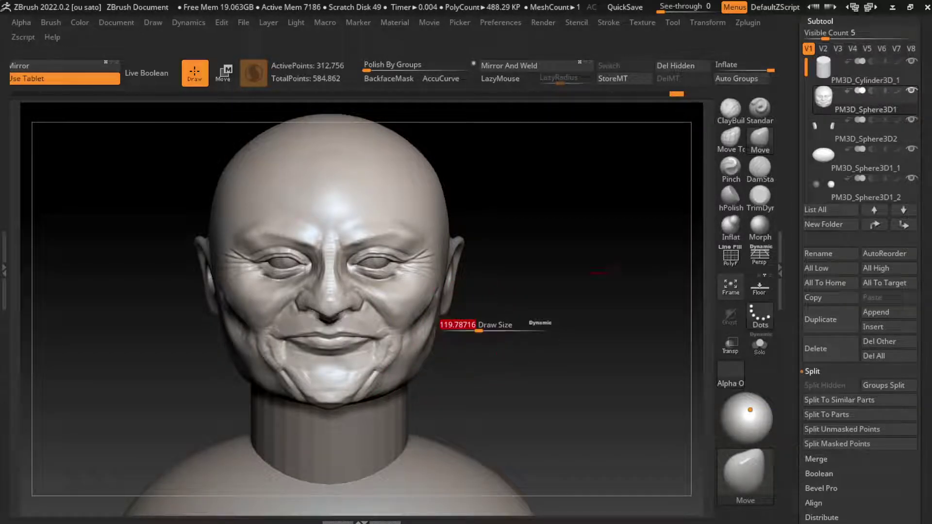
pyautogui.press('b')
pyautogui.press('c')
pyautogui.press('b')
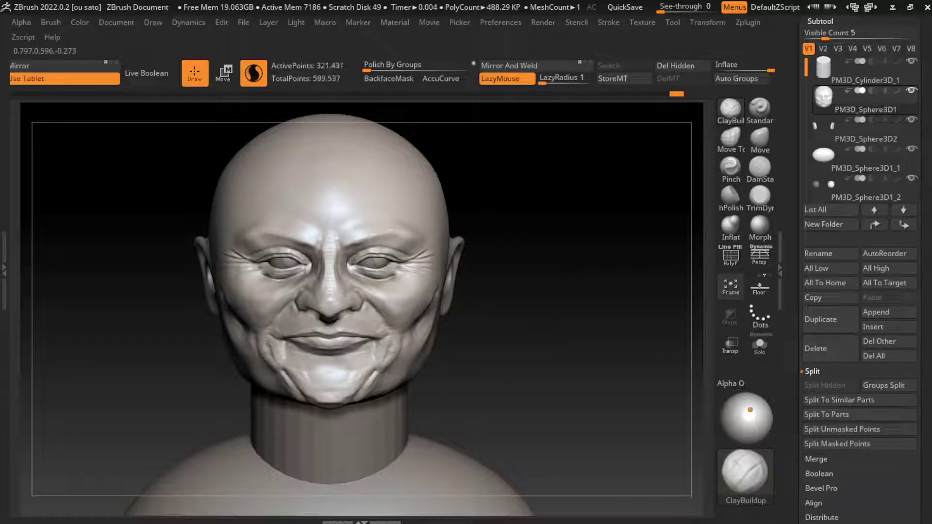
pyautogui.moveTo(558, 316); pyautogui.dragTo(509, 311)
pyautogui.moveTo(454, 291)
pyautogui.mouseDown()
pyautogui.moveTo(423, 316)
pyautogui.moveTo(388, 372)
pyautogui.mouseUp()
pyautogui.moveTo(427, 310); pyautogui.dragTo(409, 336)
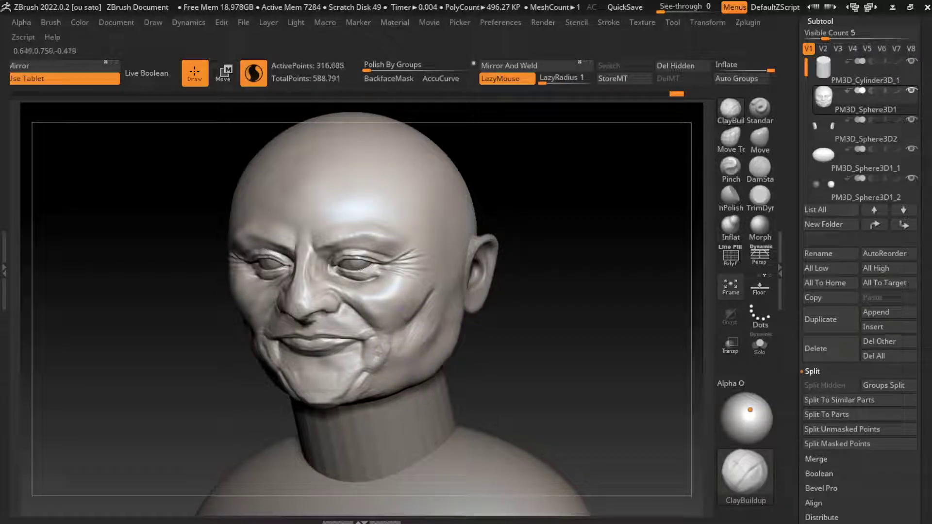
# From a frontal view, add more clay to the lower right cheek and jaw.
pyautogui.moveTo(505, 301); pyautogui.dragTo(558, 292)
pyautogui.moveTo(408, 343); pyautogui.dragTo(478, 325)
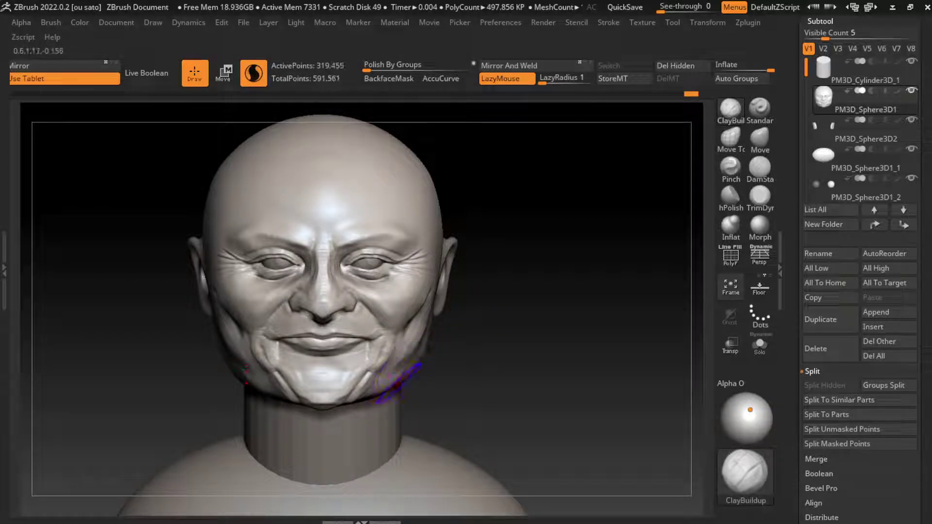
pyautogui.moveTo(417, 342); pyautogui.dragTo(396, 381)
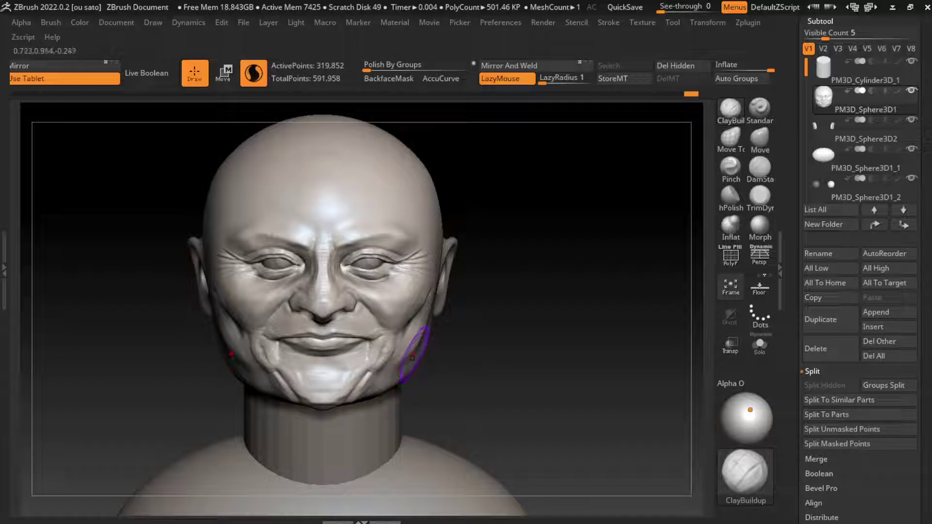
pyautogui.moveTo(407, 350); pyautogui.dragTo(397, 379)
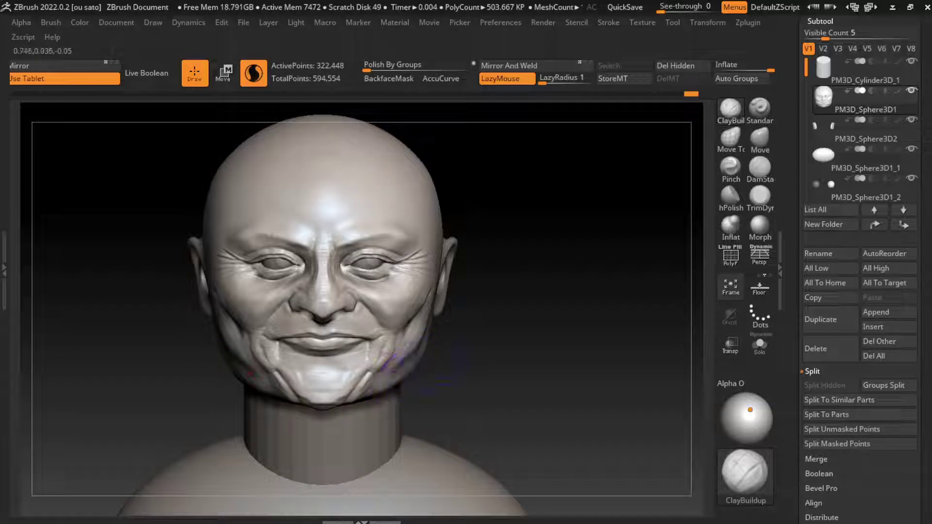
pyautogui.moveTo(410, 347); pyautogui.dragTo(404, 374)
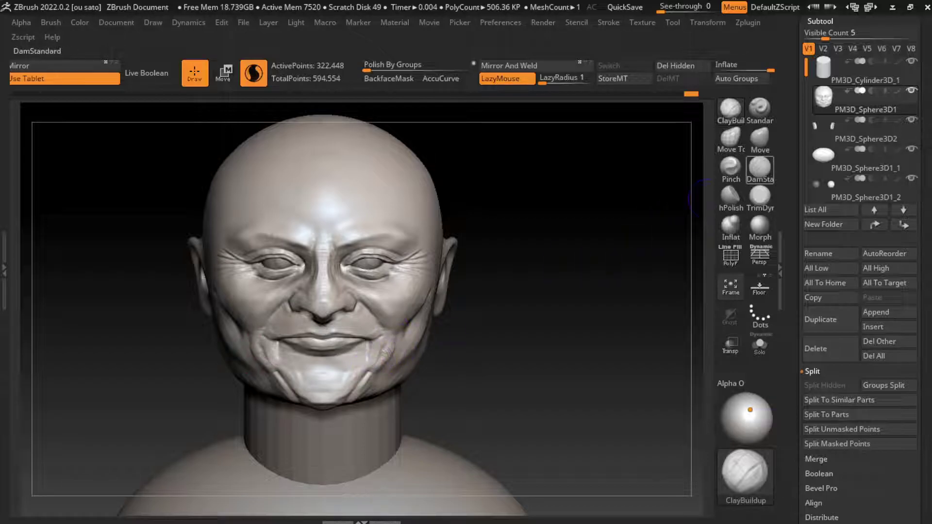
# Carve DamStandard creases from the cheek down along both sides of the jaw.
pyautogui.click(759, 167)
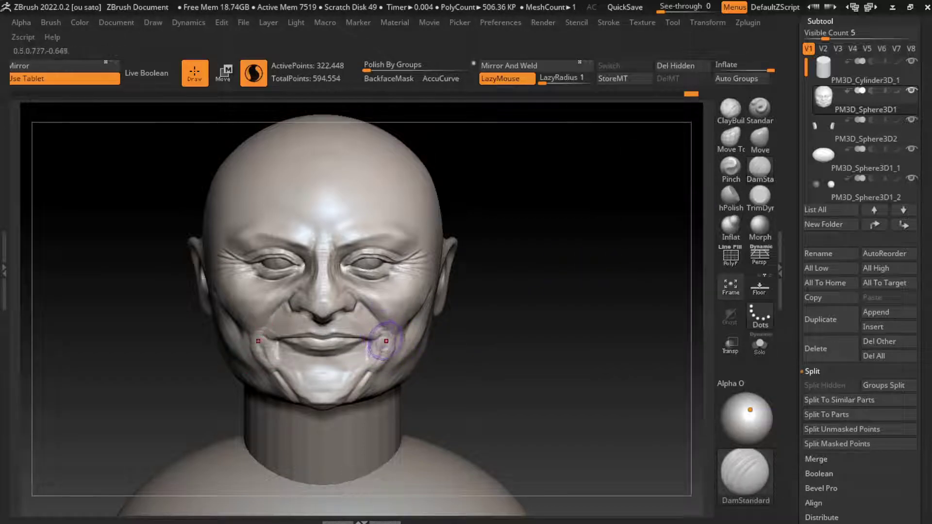
pyautogui.press('s')
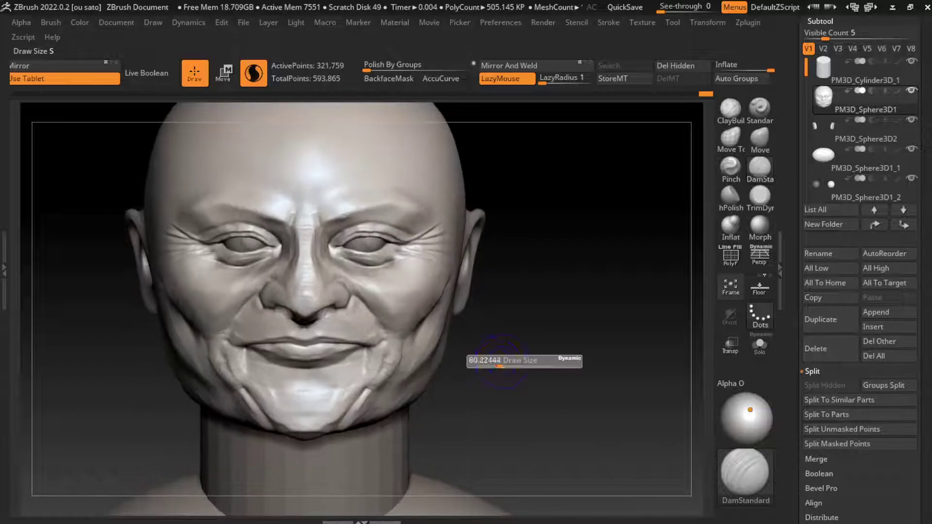
pyautogui.moveTo(360, 335); pyautogui.dragTo(384, 306)
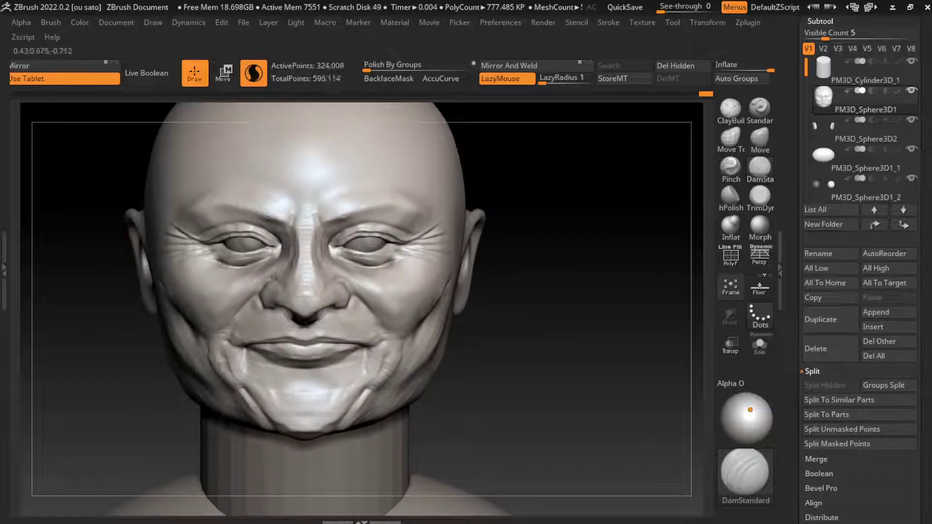
pyautogui.moveTo(370, 390); pyautogui.dragTo(362, 403)
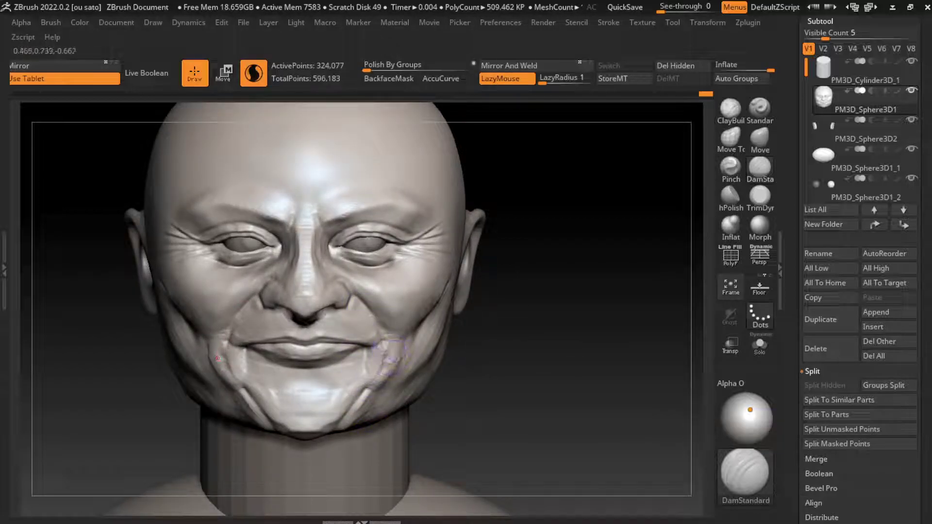
pyautogui.moveTo(391, 354); pyautogui.dragTo(361, 405)
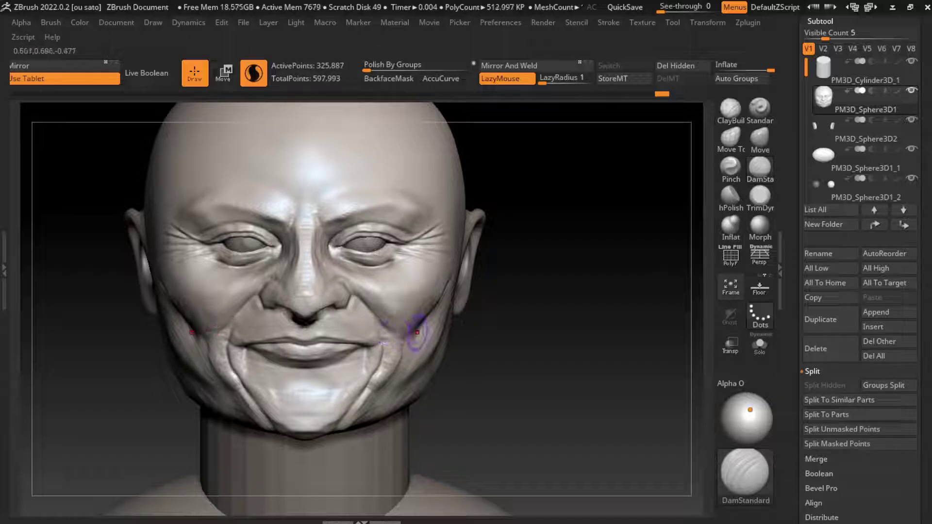
pyautogui.moveTo(383, 335); pyautogui.dragTo(369, 323)
pyautogui.moveTo(407, 352); pyautogui.dragTo(395, 336)
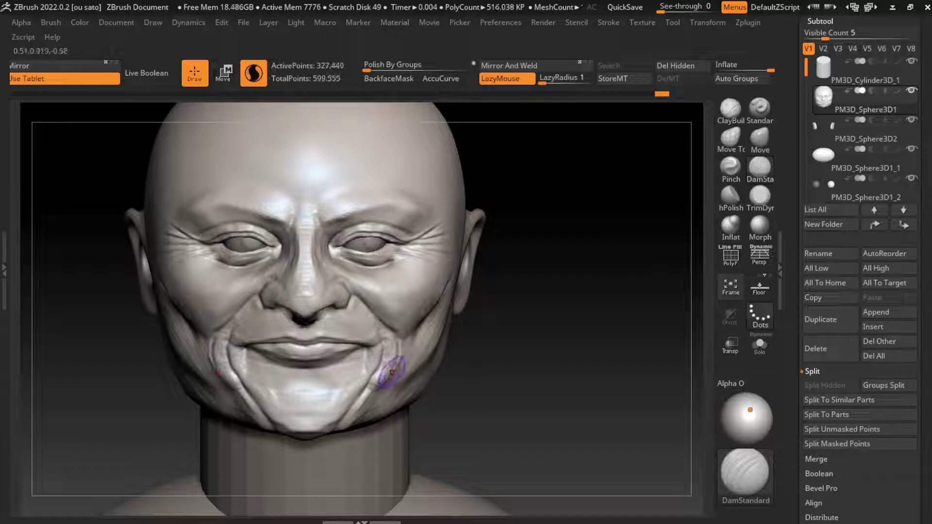
pyautogui.moveTo(402, 342); pyautogui.dragTo(364, 430)
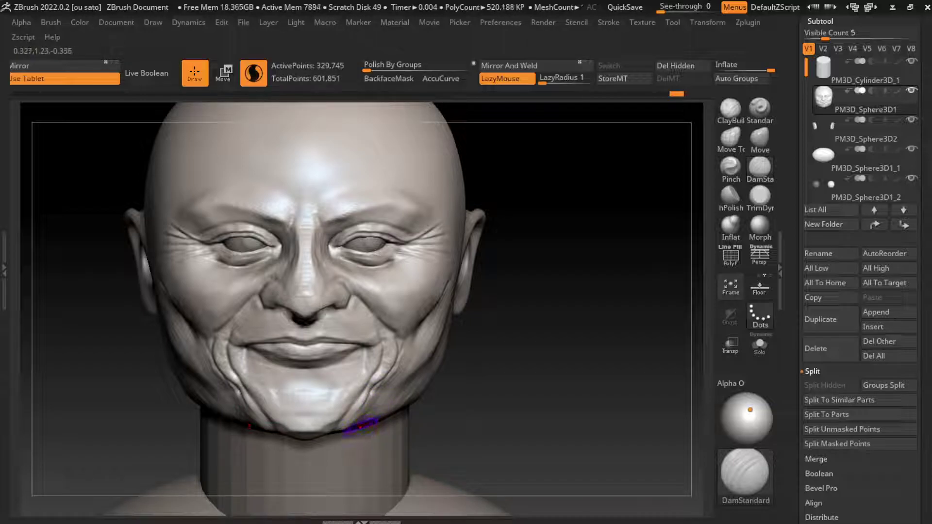
# Build up volume along the jaw and right cheek with ClayBuildup from a front view.
pyautogui.click(730, 110)
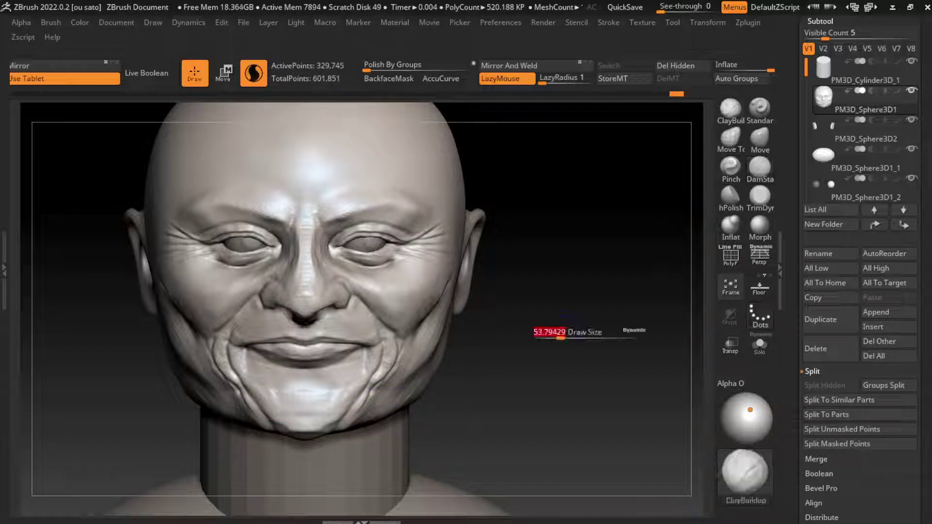
pyautogui.moveTo(561, 344); pyautogui.dragTo(462, 371)
pyautogui.moveTo(361, 402); pyautogui.dragTo(361, 410)
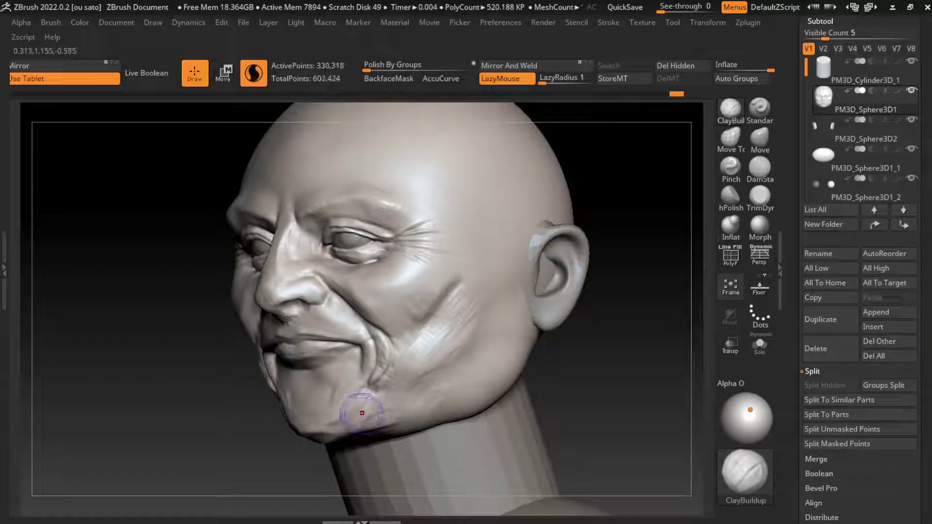
pyautogui.keyDown('shift'); pyautogui.moveTo(641, 340); pyautogui.dragTo(603, 381); pyautogui.keyUp('shift')
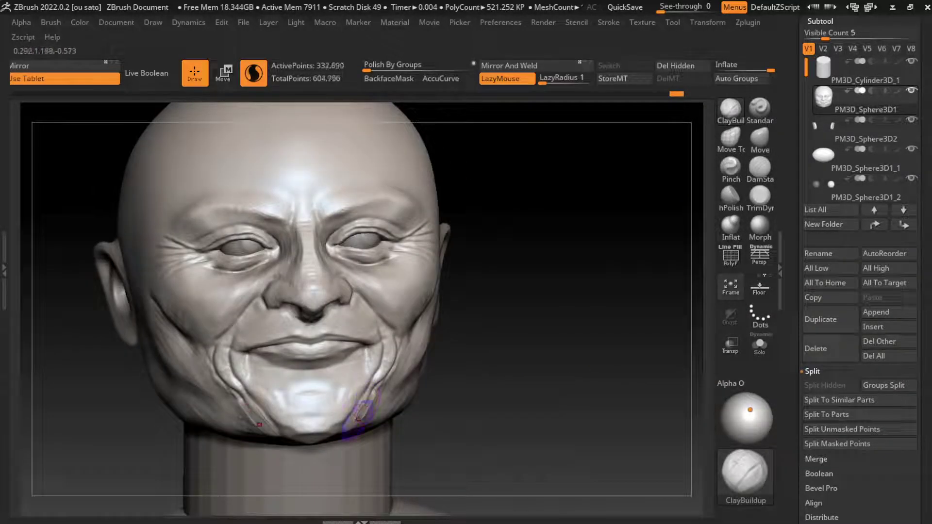
pyautogui.hotkey('ctrl', 'z')
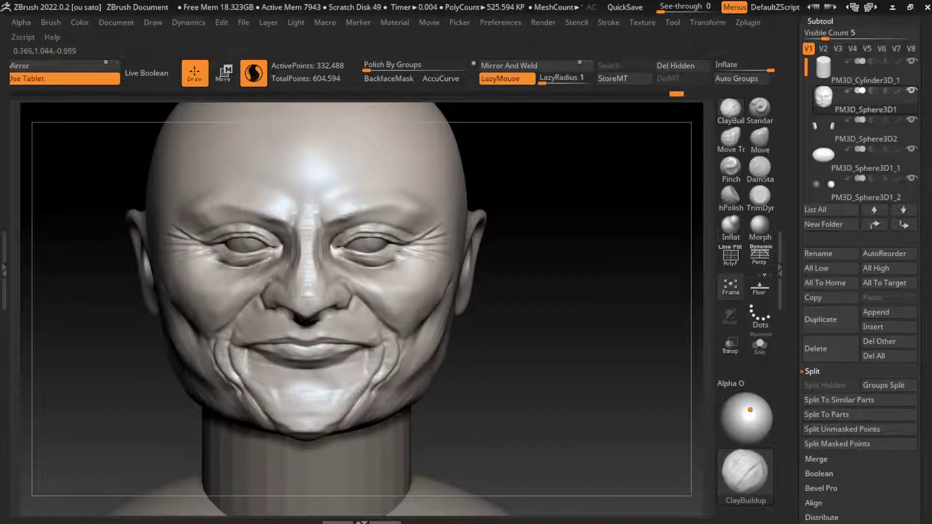
pyautogui.moveTo(363, 400); pyautogui.dragTo(358, 414)
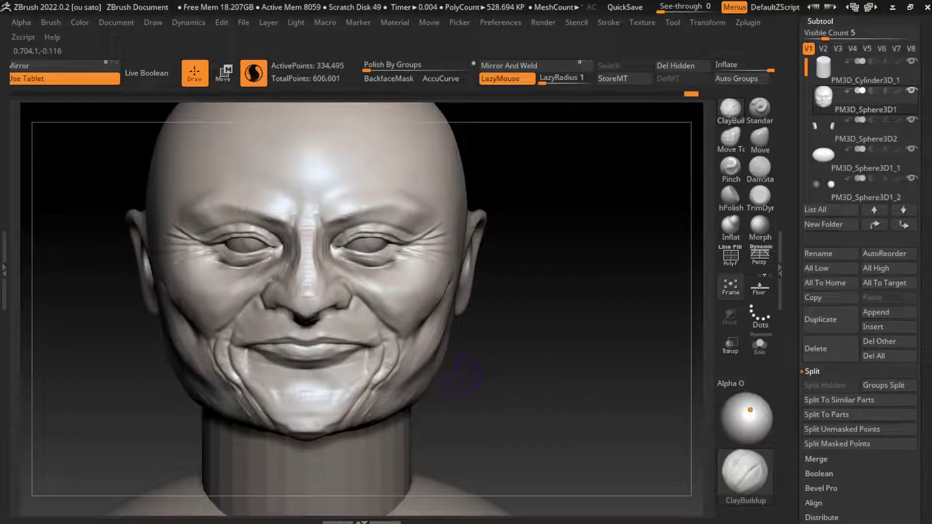
pyautogui.click(759, 139)
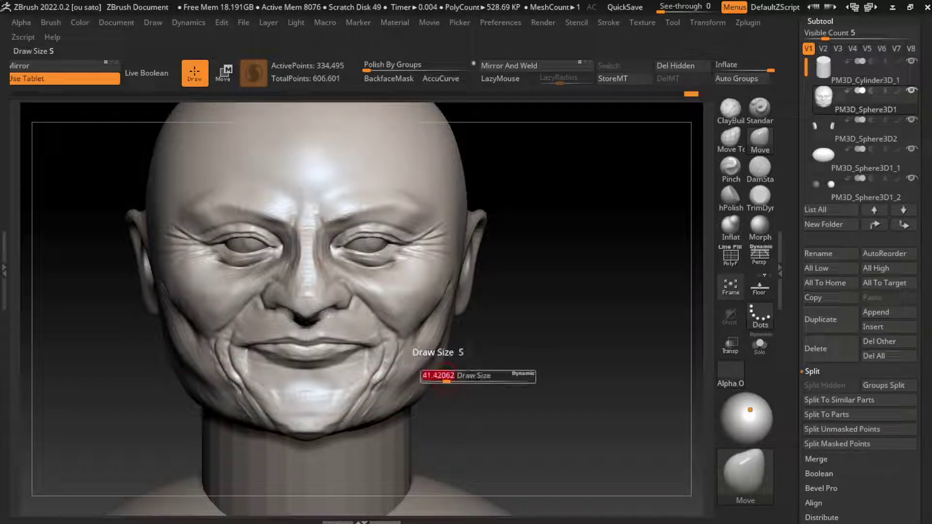
pyautogui.press('b')
pyautogui.press('c')
pyautogui.press('b')
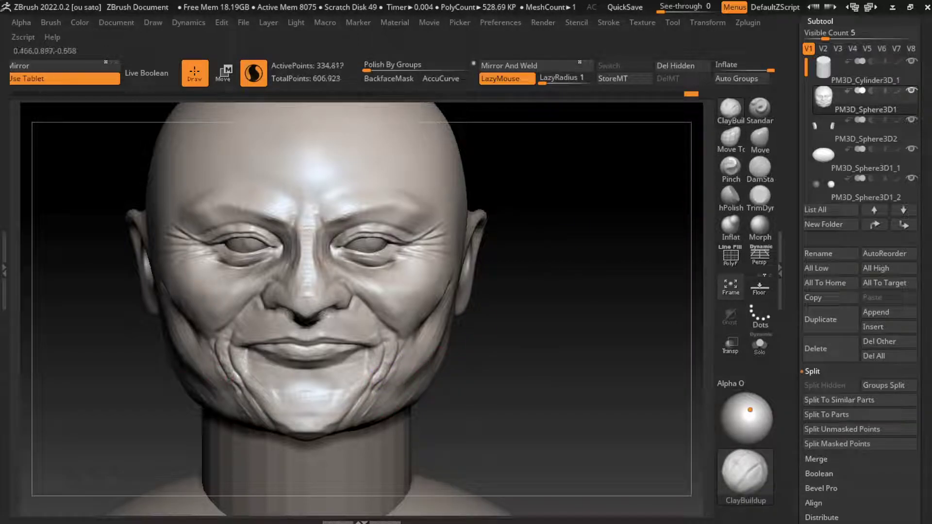
pyautogui.moveTo(386, 367); pyautogui.dragTo(367, 388)
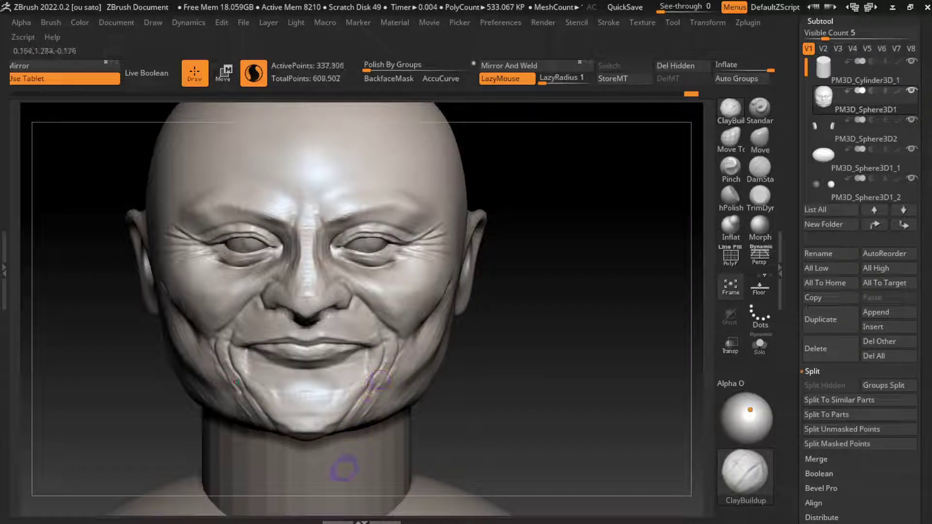
# Recut the jaw crease and under-chin line with DamStandard, then add clay along the right jaw.
pyautogui.click(760, 167)
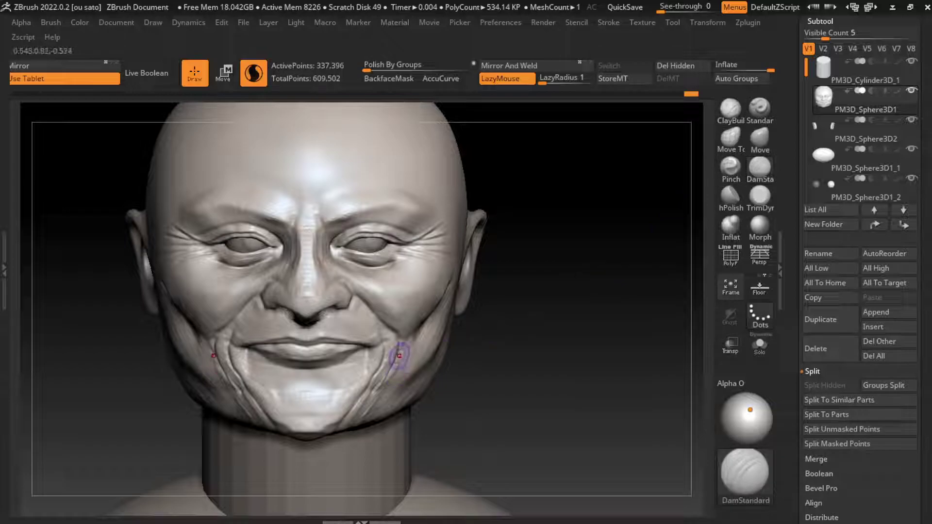
pyautogui.moveTo(400, 355); pyautogui.dragTo(389, 371)
pyautogui.moveTo(263, 431); pyautogui.dragTo(352, 429)
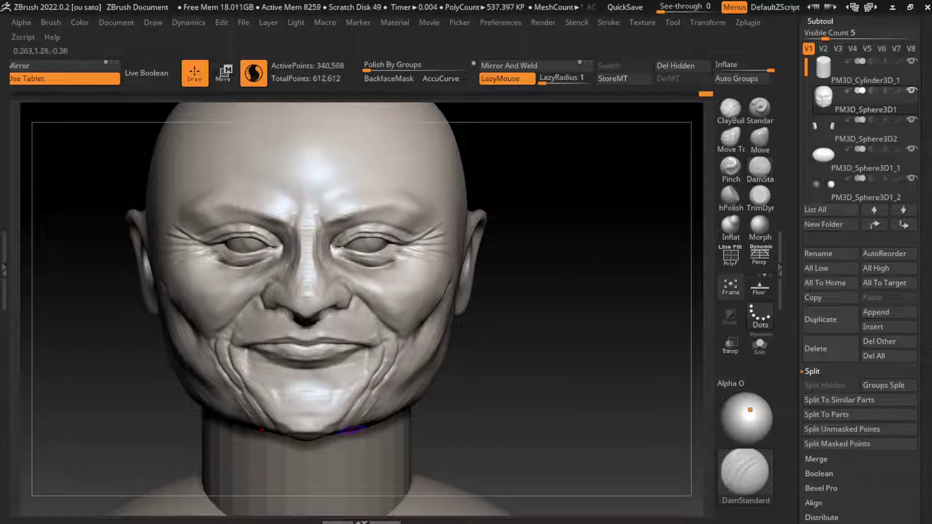
pyautogui.click(730, 110)
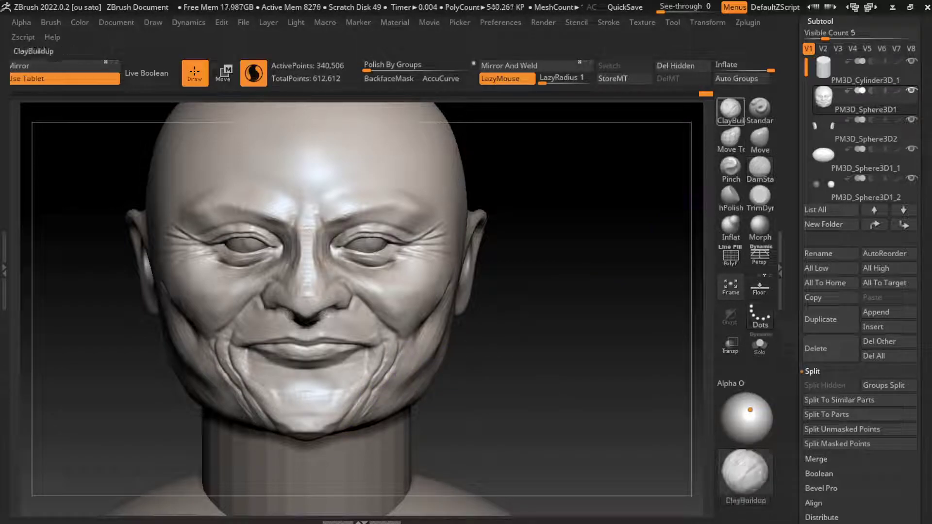
pyautogui.moveTo(406, 358); pyautogui.dragTo(392, 384)
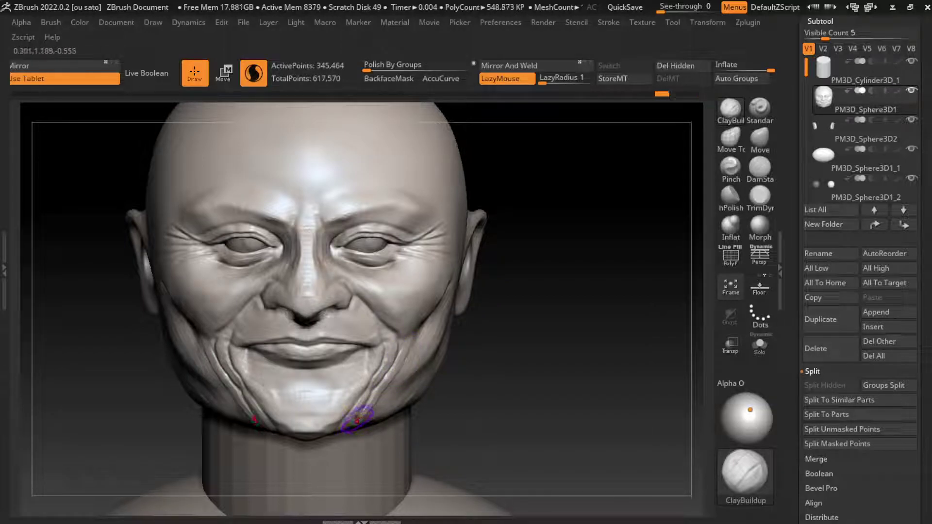
pyautogui.moveTo(359, 420); pyautogui.dragTo(381, 396)
# Build up the side of the right cheek and smooth its surface.
pyautogui.press('ctrl')
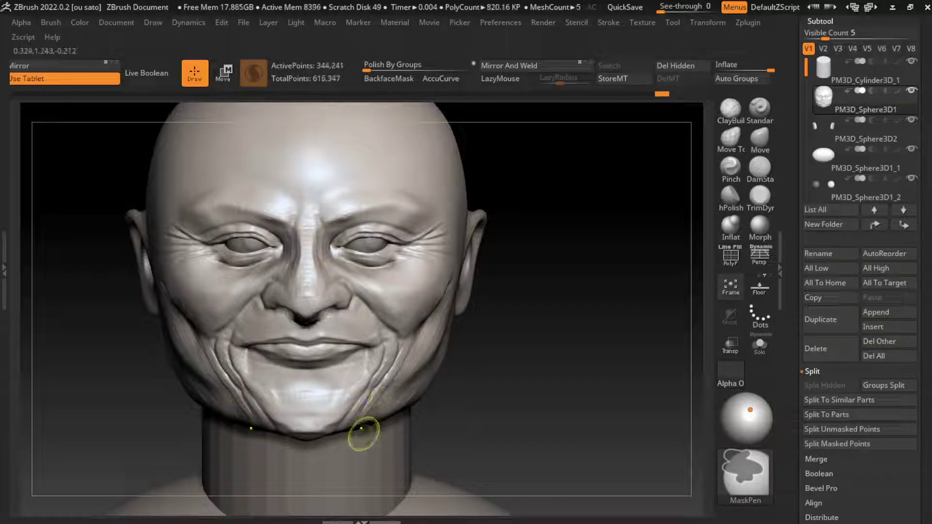
pyautogui.press('b')
pyautogui.press('d')
pyautogui.press('s')
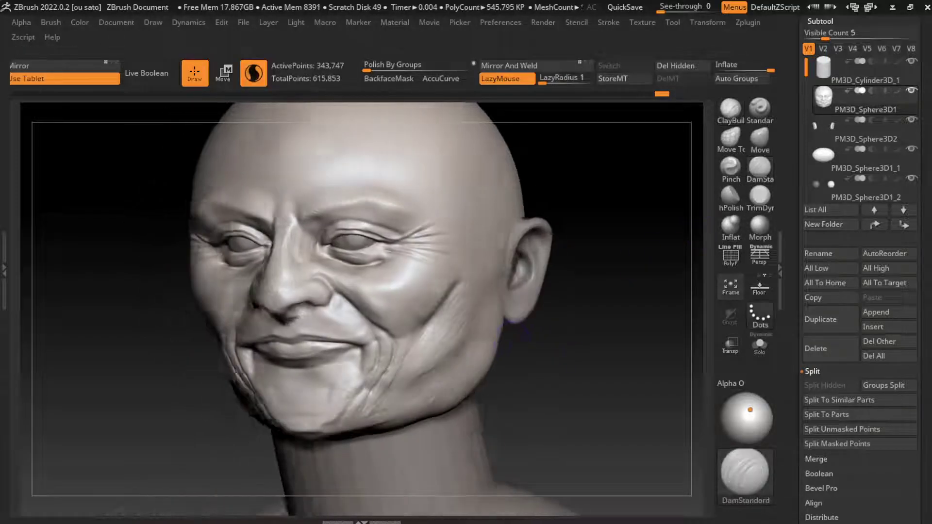
pyautogui.moveTo(558, 388)
pyautogui.mouseDown()
pyautogui.moveTo(386, 388)
pyautogui.moveTo(376, 424)
pyautogui.moveTo(389, 394)
pyautogui.mouseUp()
pyautogui.press('b')
pyautogui.press('c')
pyautogui.press('b')
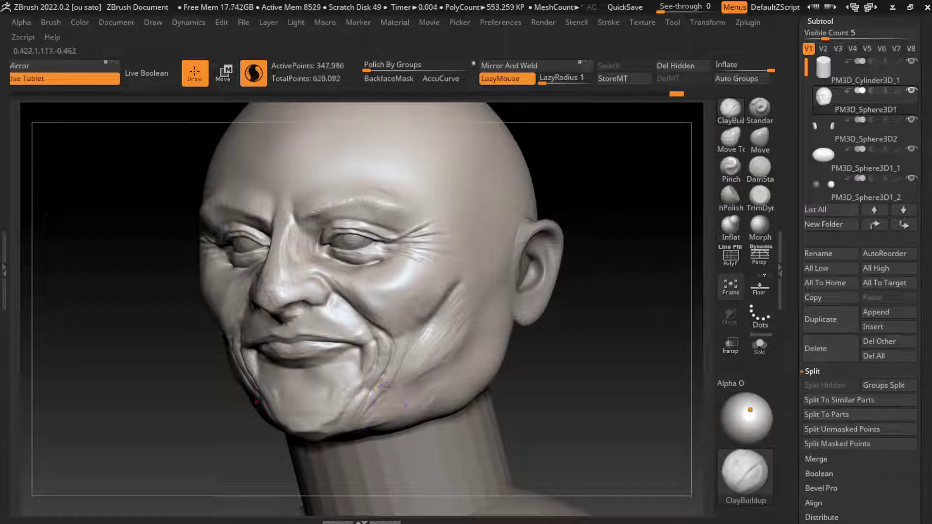
pyautogui.moveTo(454, 379); pyautogui.dragTo(458, 289)
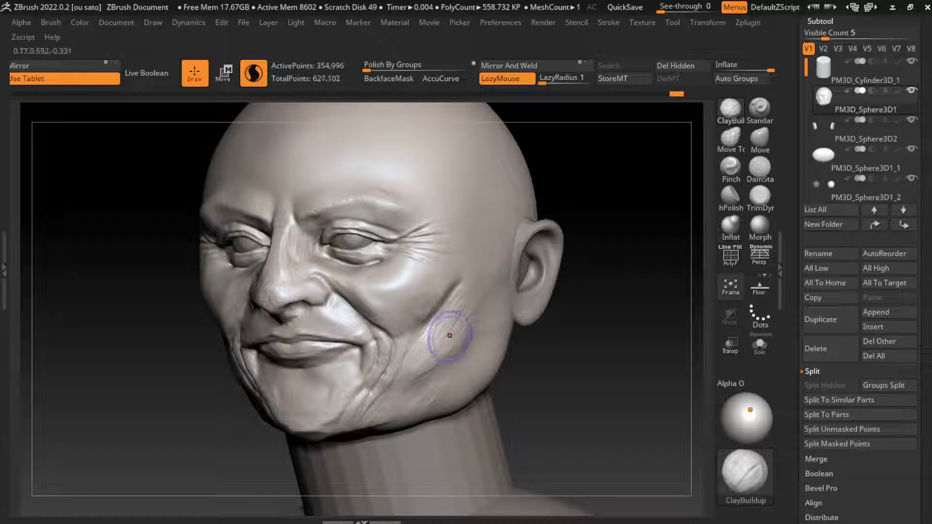
pyautogui.keyDown('shift'); pyautogui.moveTo(453, 329); pyautogui.dragTo(447, 342); pyautogui.keyUp('shift')
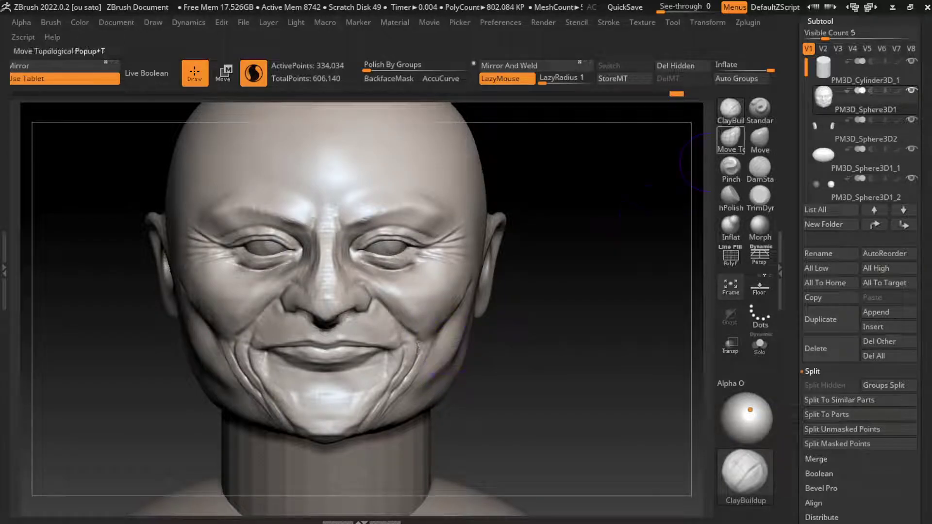
# Shift-smooth the wrinkles on the right cheek.
pyautogui.press('b')
pyautogui.click(513, 362)
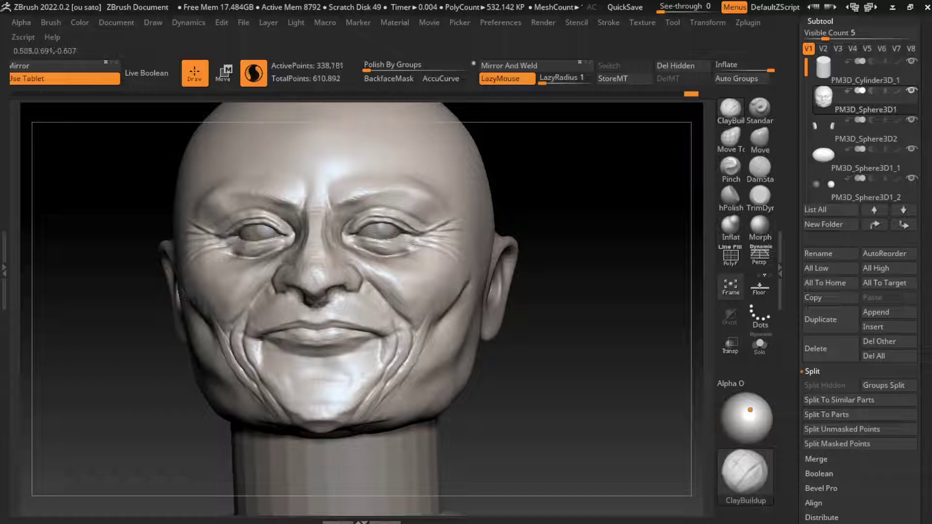
pyautogui.keyDown('shift'); pyautogui.moveTo(534, 369); pyautogui.dragTo(523, 377); pyautogui.keyUp('shift')
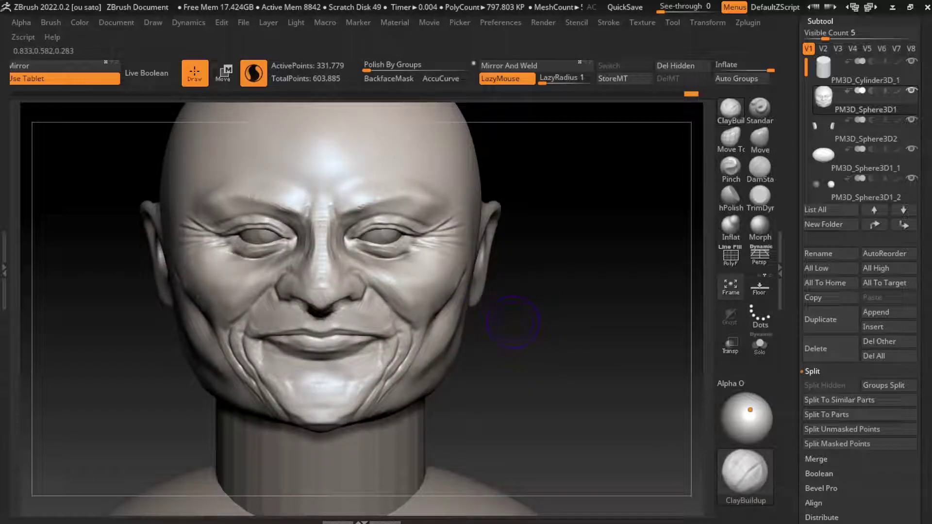
pyautogui.moveTo(514, 322); pyautogui.dragTo(505, 324)
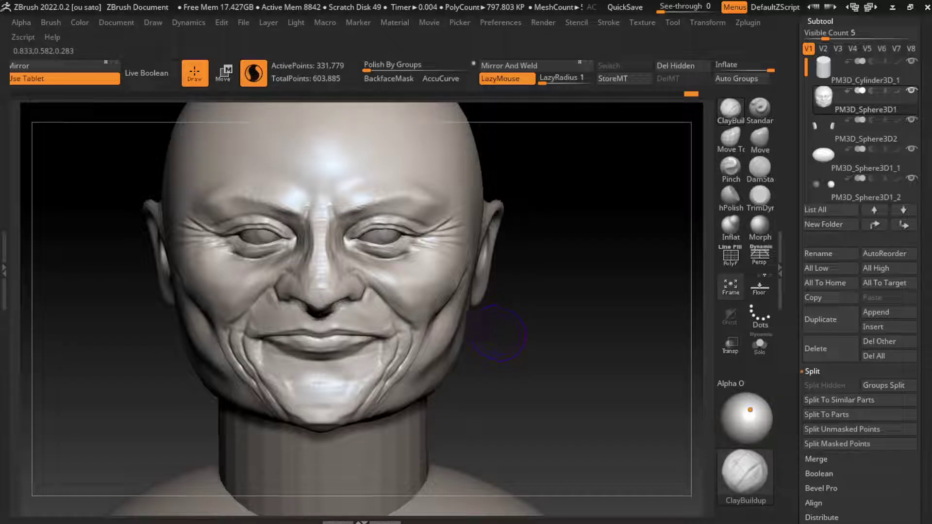
pyautogui.moveTo(607, 316); pyautogui.dragTo(534, 310)
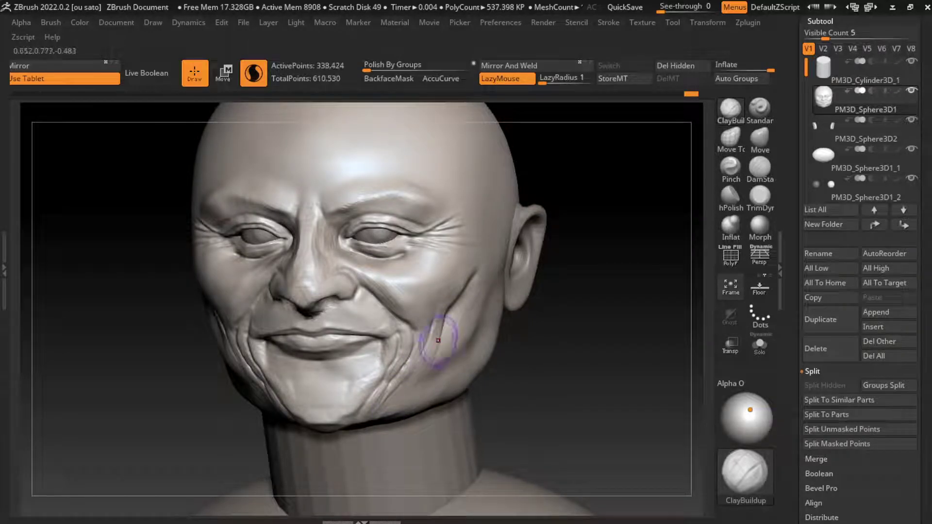
pyautogui.press('shift')
pyautogui.keyDown('shift'); pyautogui.moveTo(558, 335); pyautogui.dragTo(532, 335); pyautogui.keyUp('shift')
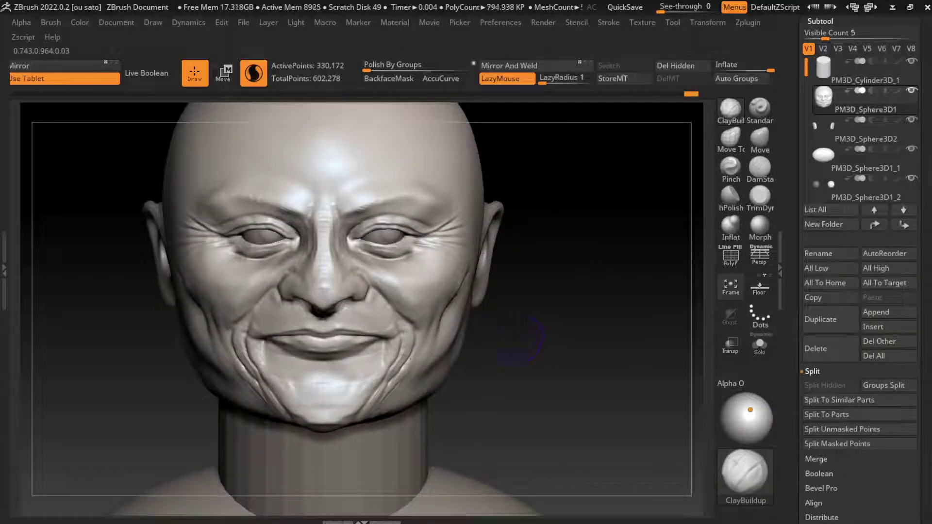
pyautogui.press('shift')
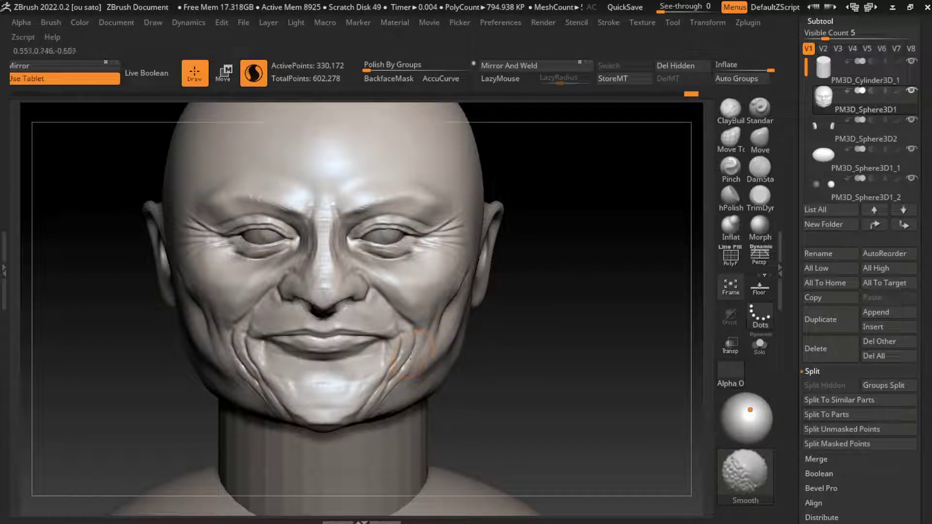
pyautogui.keyDown('shift'); pyautogui.moveTo(418, 351); pyautogui.dragTo(408, 371); pyautogui.keyUp('shift')
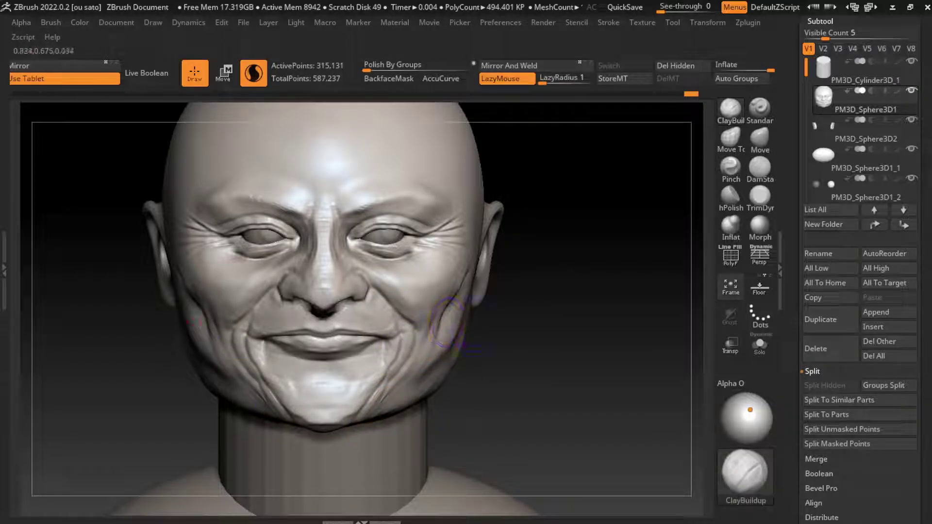
# With the Move brush at about size 124, push the cheek into a fuller shape.
pyautogui.click(760, 138)
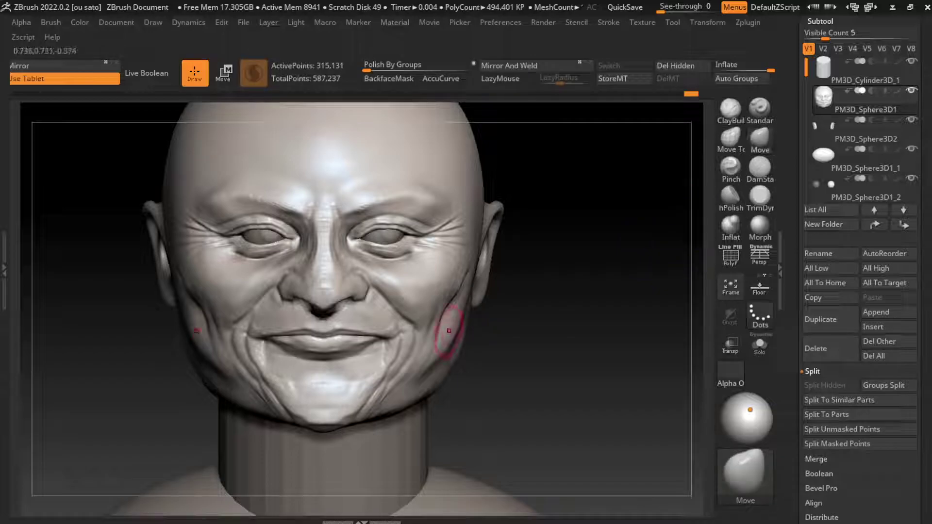
pyautogui.press('s')
pyautogui.moveTo(460, 333); pyautogui.dragTo(493, 335)
pyautogui.press('s')
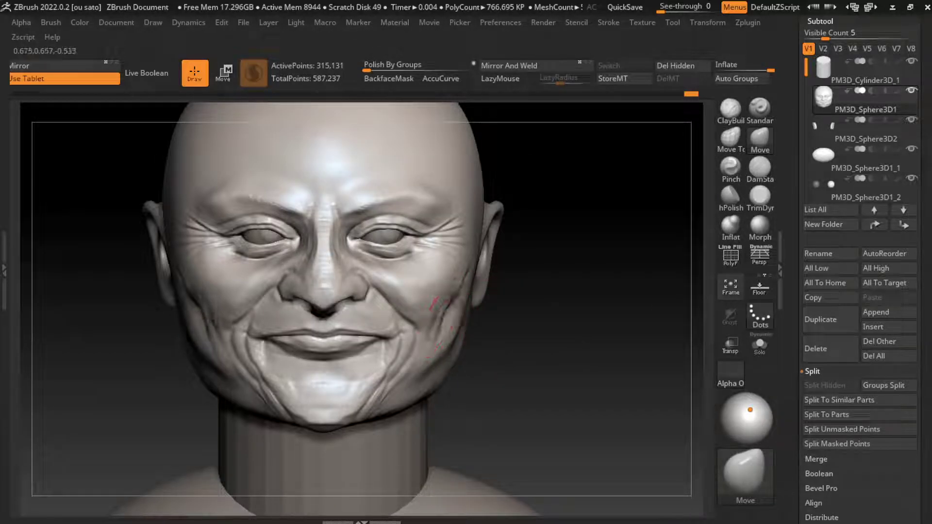
pyautogui.moveTo(437, 313); pyautogui.dragTo(445, 313)
pyautogui.press('s')
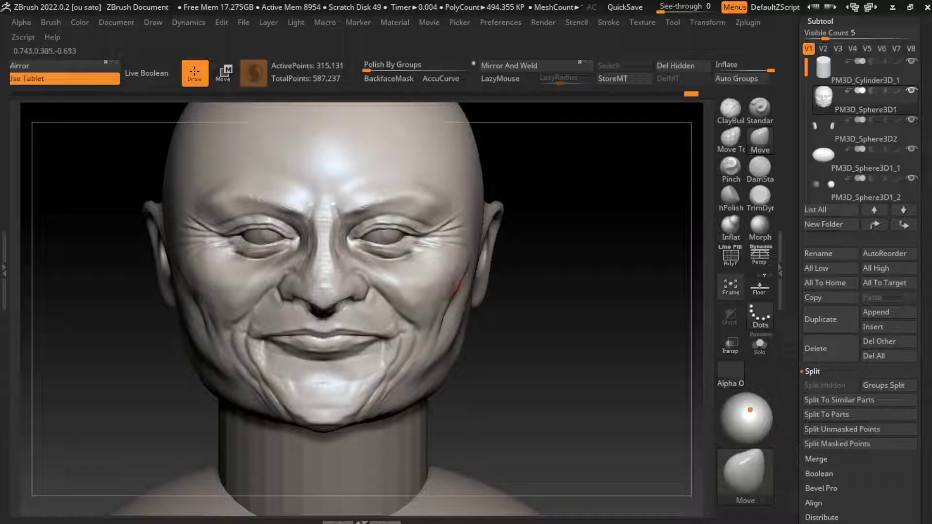
pyautogui.press('s')
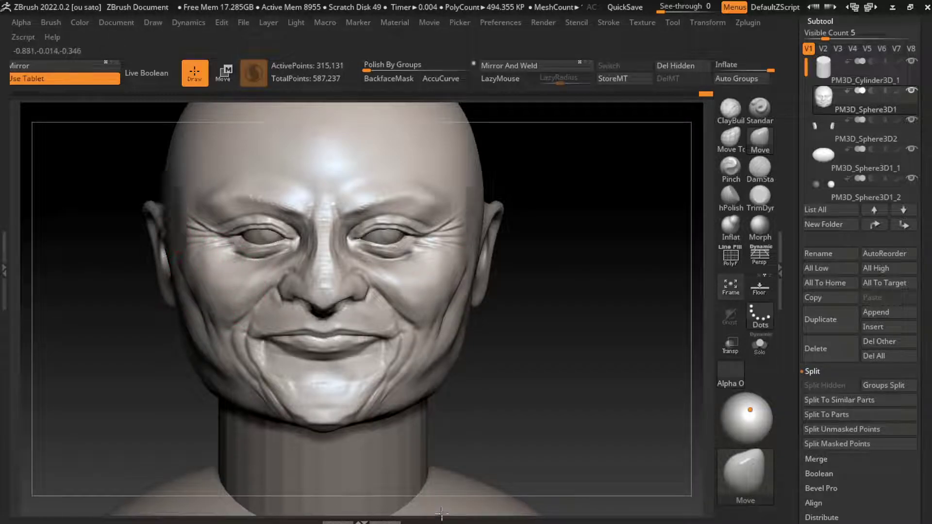
pyautogui.keyDown('alt'); pyautogui.moveTo(449, 434); pyautogui.dragTo(538, 347); pyautogui.keyUp('alt')
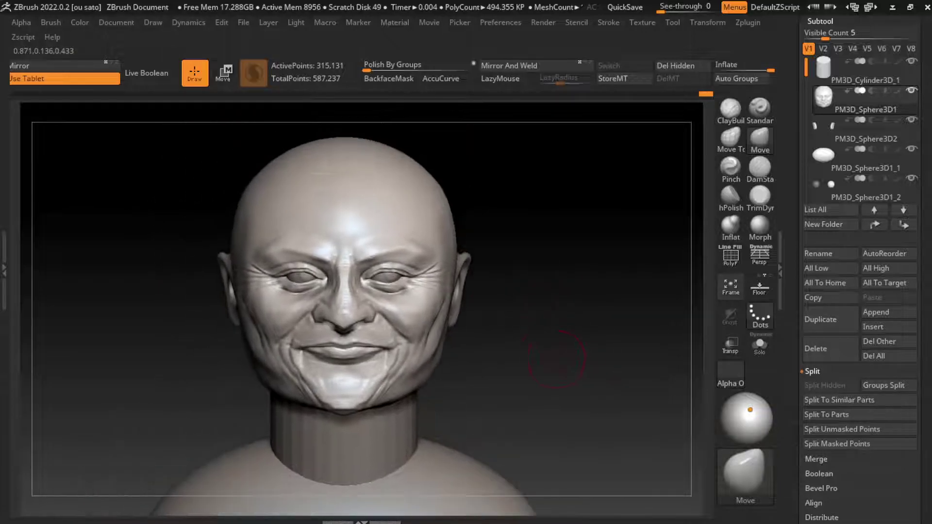
# Lasso-mask a band across the forehead and blur its edge.
pyautogui.press('s')
pyautogui.keyDown('alt'); pyautogui.moveTo(463, 233); pyautogui.dragTo(459, 255); pyautogui.keyUp('alt')
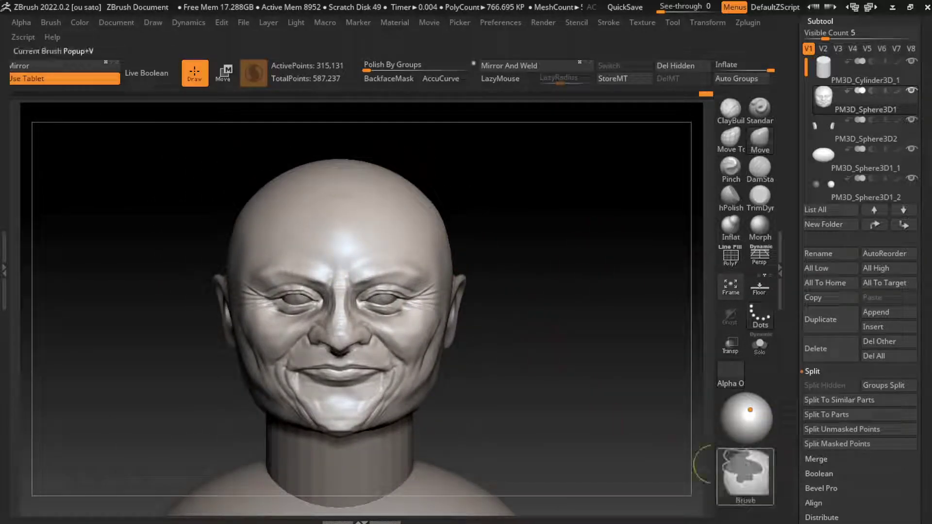
pyautogui.press('ctrl')
pyautogui.press('b')
pyautogui.press('m')
pyautogui.press('v')
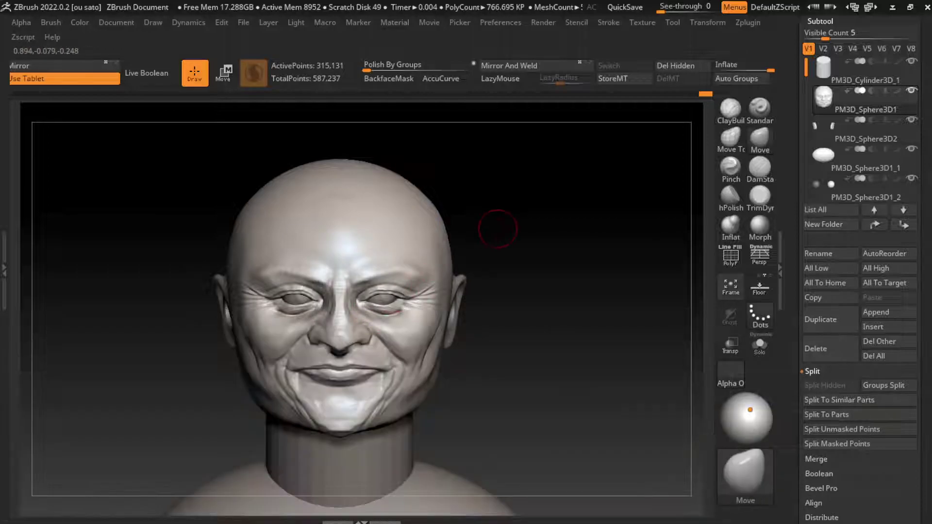
pyautogui.press('ctrl')
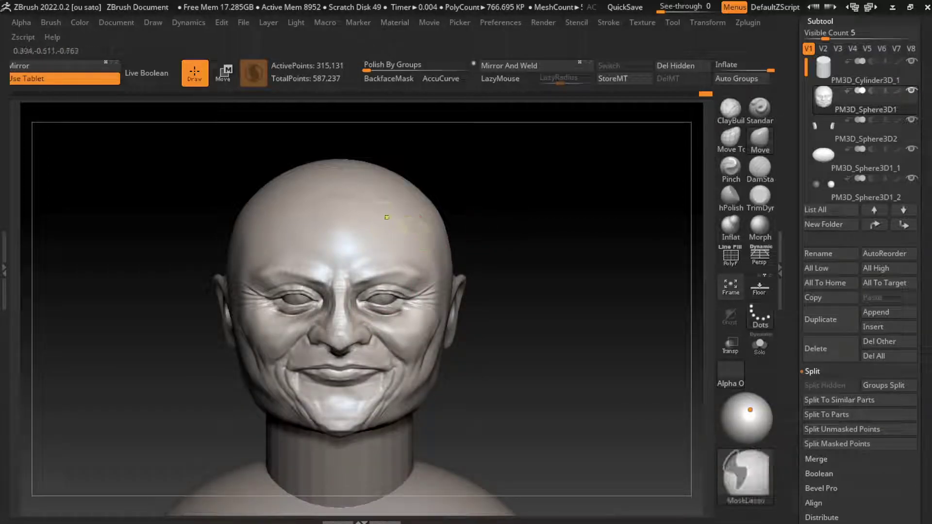
pyautogui.moveTo(378, 218)
pyautogui.keyDown('ctrl'); pyautogui.mouseDown()
pyautogui.moveTo(263, 222)
pyautogui.moveTo(252, 124)
pyautogui.mouseUp(); pyautogui.keyUp('ctrl')
pyautogui.keyDown('ctrl'); pyautogui.click(393, 218); pyautogui.keyUp('ctrl')
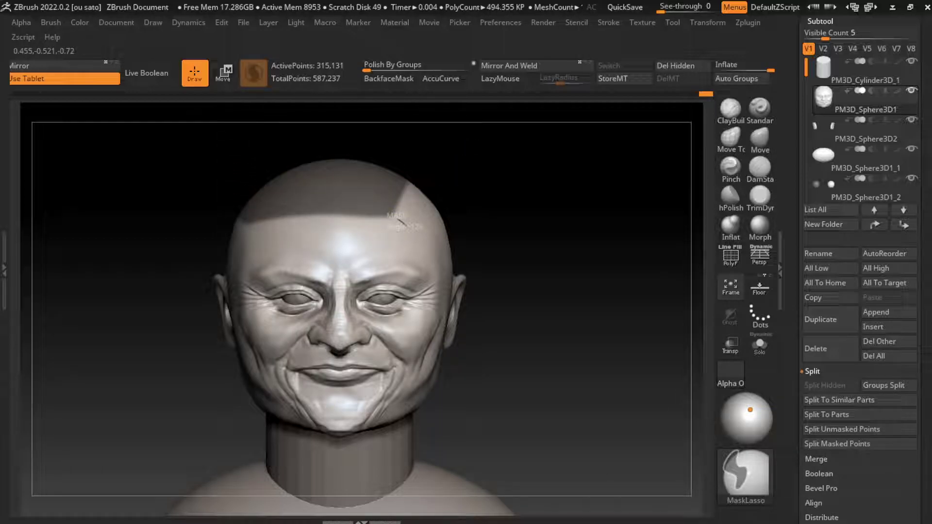
# Extend the mask over both forehead sides, behind the ear and the back of the head.
pyautogui.keyDown('ctrl'); pyautogui.moveTo(405, 224); pyautogui.dragTo(399, 122); pyautogui.keyUp('ctrl')
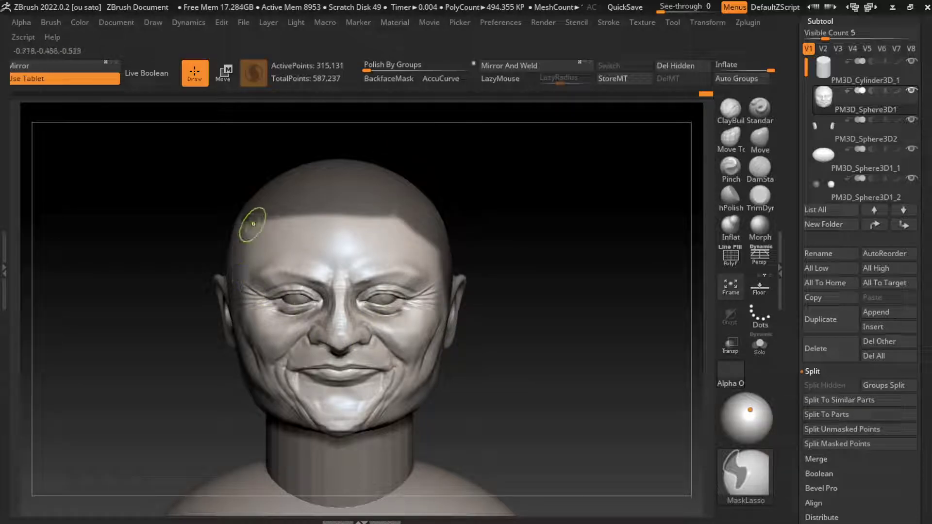
pyautogui.keyDown('ctrl'); pyautogui.moveTo(252, 212); pyautogui.dragTo(238, 311); pyautogui.keyUp('ctrl')
pyautogui.moveTo(560, 343)
pyautogui.mouseDown()
pyautogui.moveTo(530, 342)
pyautogui.moveTo(595, 356)
pyautogui.moveTo(558, 350)
pyautogui.mouseUp()
pyautogui.keyDown('ctrl'); pyautogui.moveTo(146, 354); pyautogui.dragTo(295, 186); pyautogui.keyUp('ctrl')
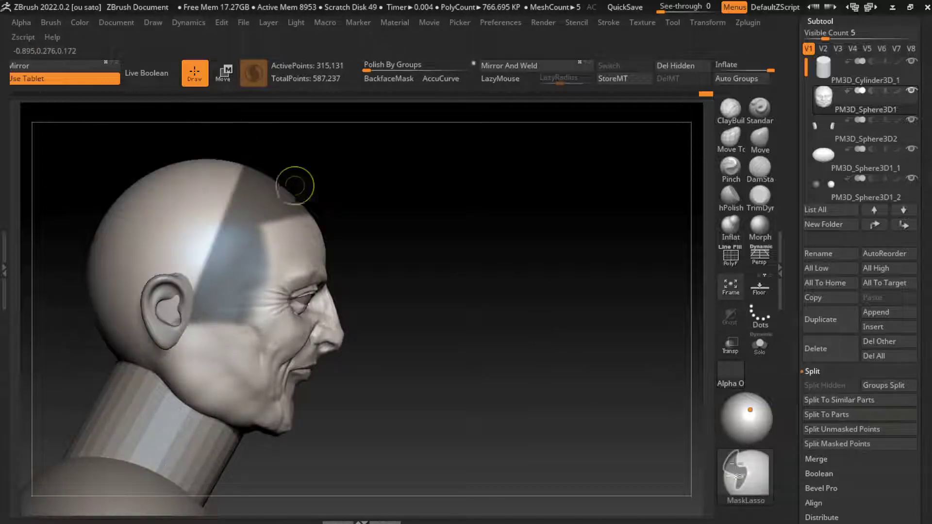
pyautogui.keyDown('ctrl'); pyautogui.moveTo(64, 292); pyautogui.dragTo(228, 160); pyautogui.keyUp('ctrl')
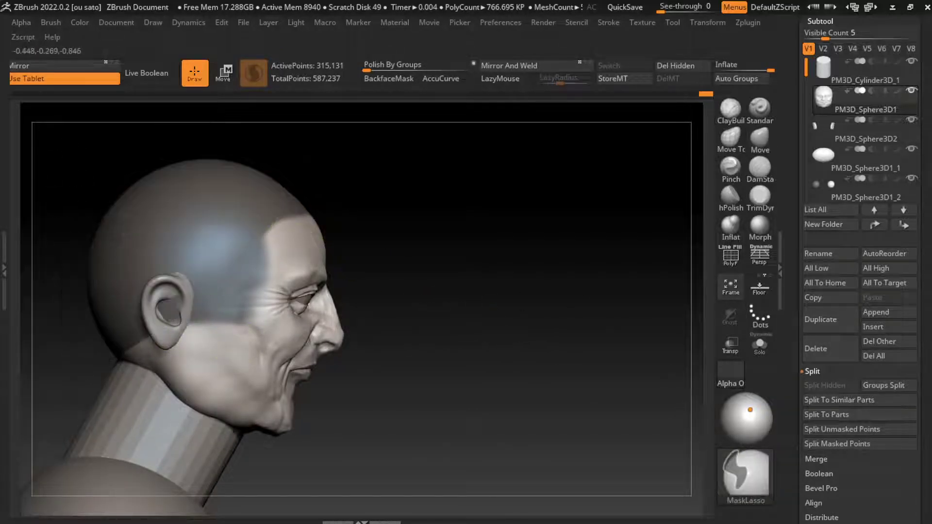
pyautogui.moveTo(534, 340); pyautogui.dragTo(686, 478)
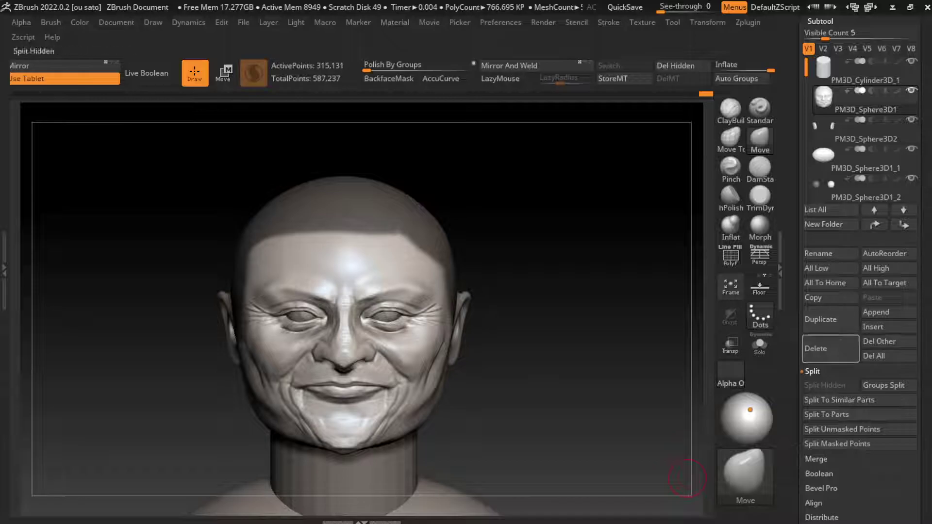
# Extract the masked skull with thickness 0 and accept it as subtool Extract0.
pyautogui.click(812, 371)
pyautogui.click(817, 461)
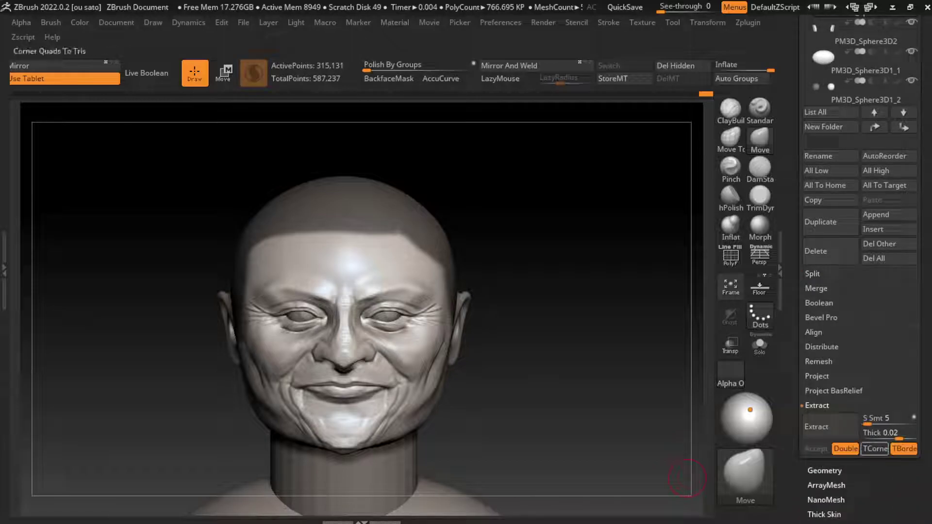
pyautogui.click(846, 449)
pyautogui.moveTo(899, 438); pyautogui.dragTo(890, 439)
pyautogui.click(831, 427)
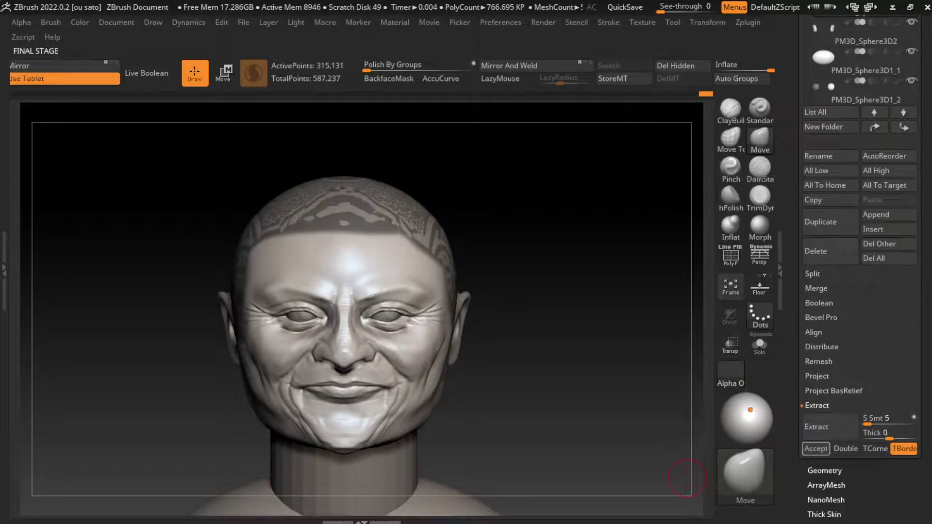
pyautogui.click(816, 448)
pyautogui.click(846, 449)
pyautogui.moveTo(890, 438); pyautogui.dragTo(873, 439)
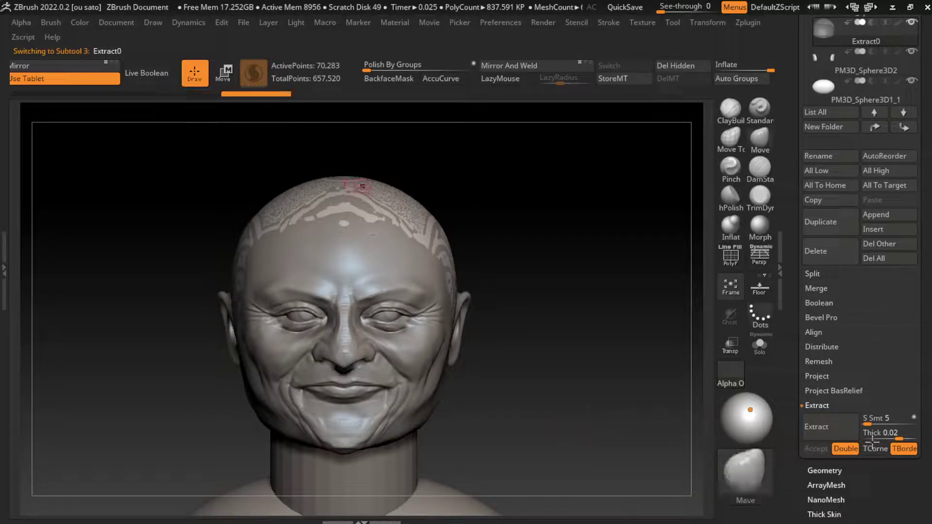
# Lift Extract0 slightly with the Move gizmo and close its holes.
pyautogui.press('w')
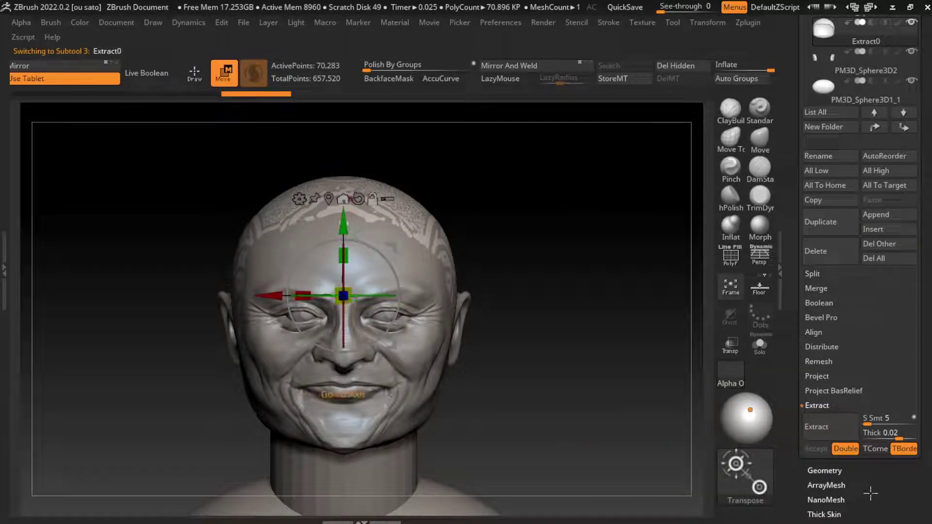
pyautogui.moveTo(343, 228); pyautogui.dragTo(344, 197)
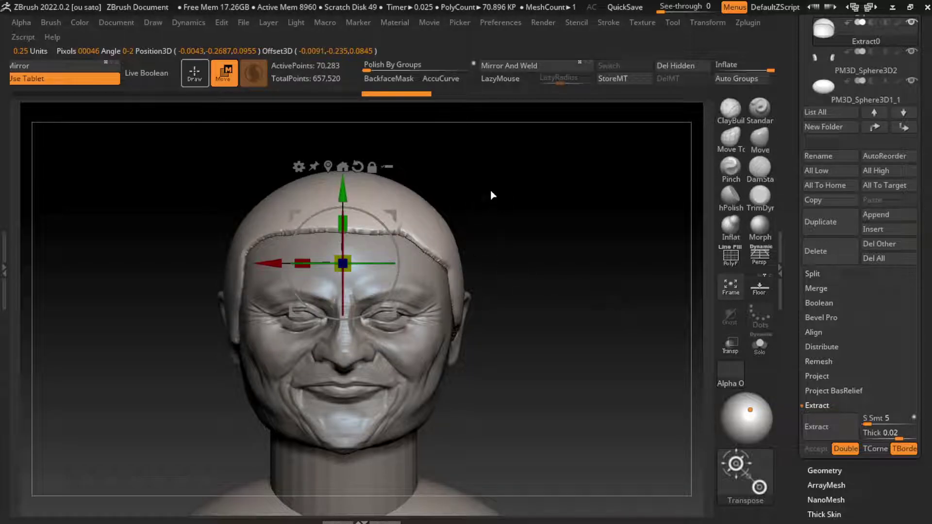
pyautogui.press('q')
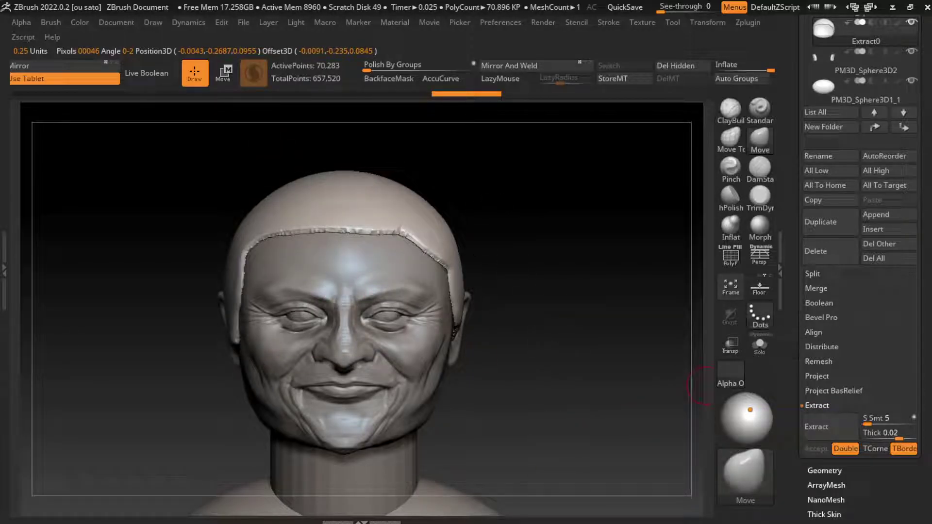
pyautogui.click(825, 470)
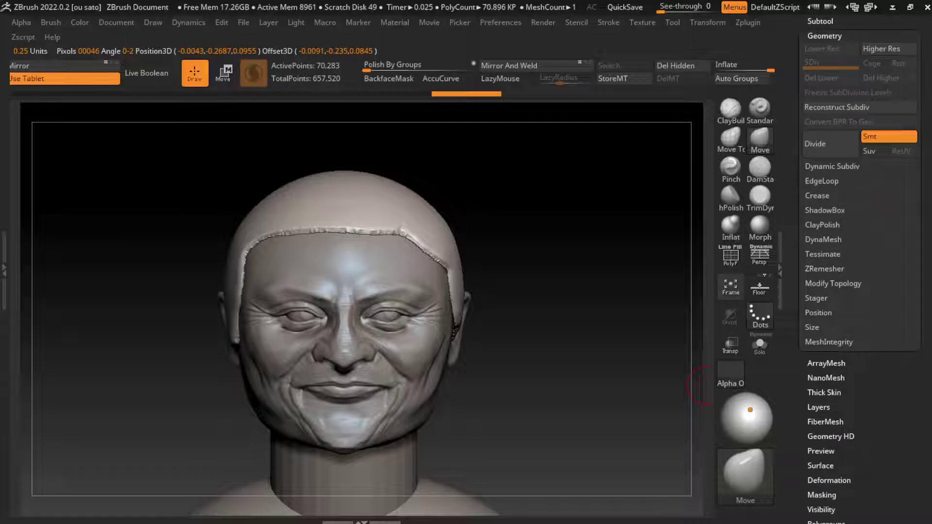
pyautogui.click(833, 283)
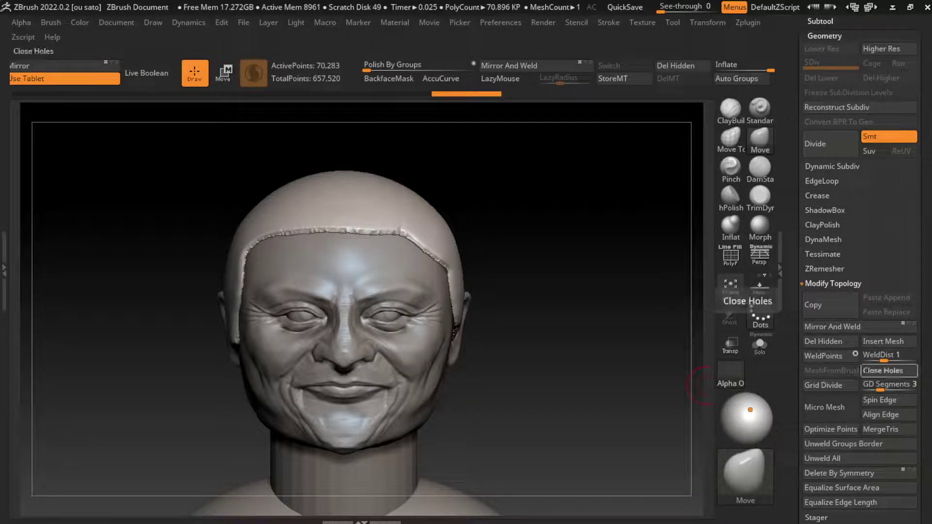
pyautogui.click(884, 371)
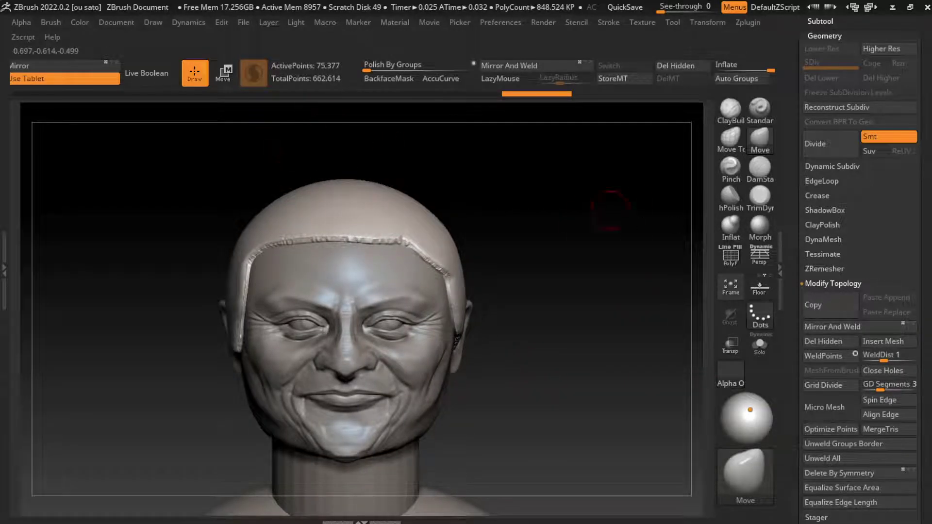
pyautogui.click(730, 108)
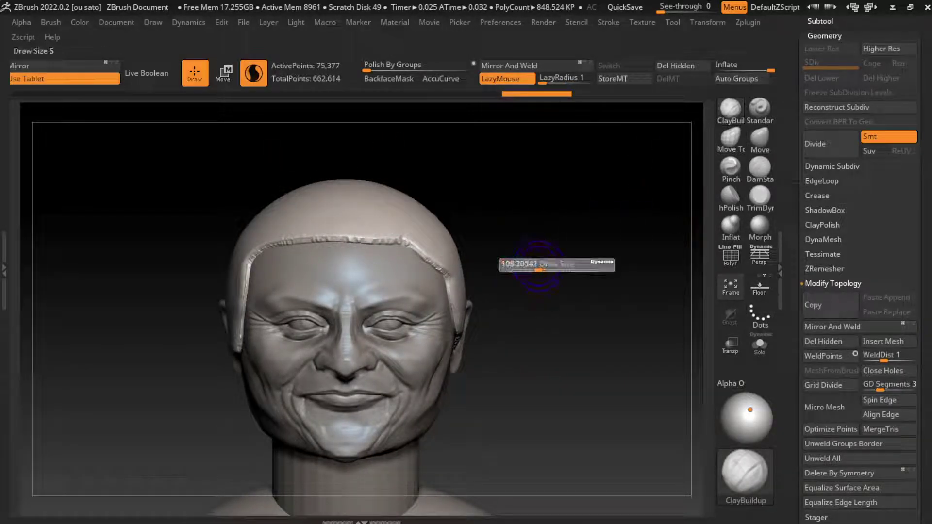
# Carve a DamStandard groove across the upper cap and build up its edge at the temple.
pyautogui.press('b')
pyautogui.press('d')
pyautogui.press('s')
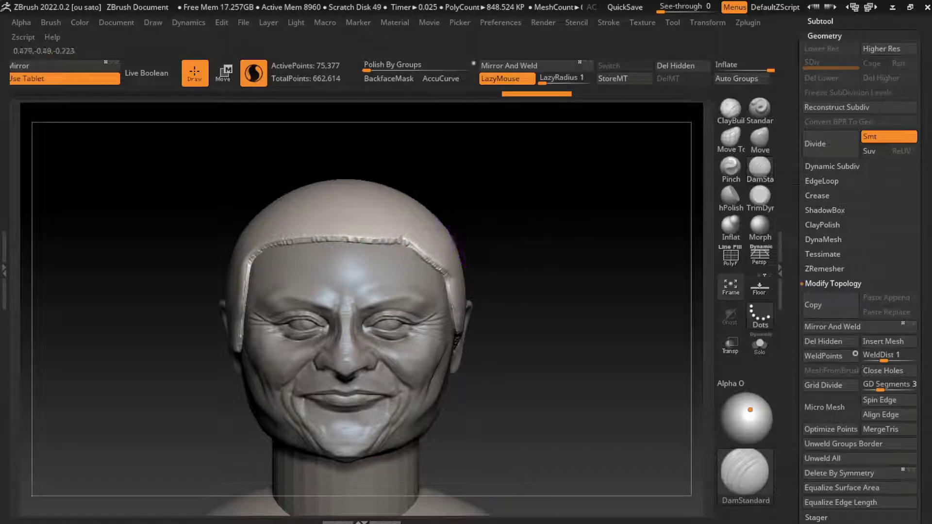
pyautogui.moveTo(388, 189); pyautogui.dragTo(490, 189)
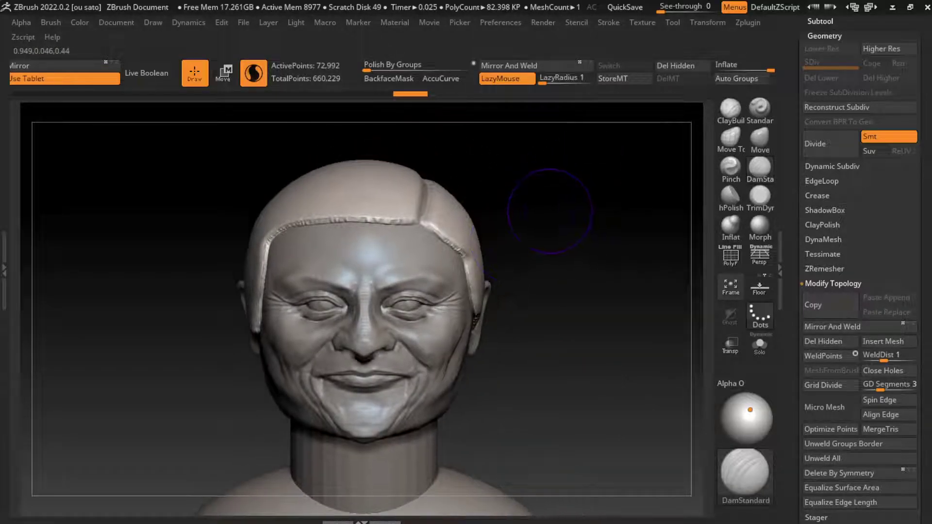
pyautogui.moveTo(554, 291); pyautogui.dragTo(538, 294)
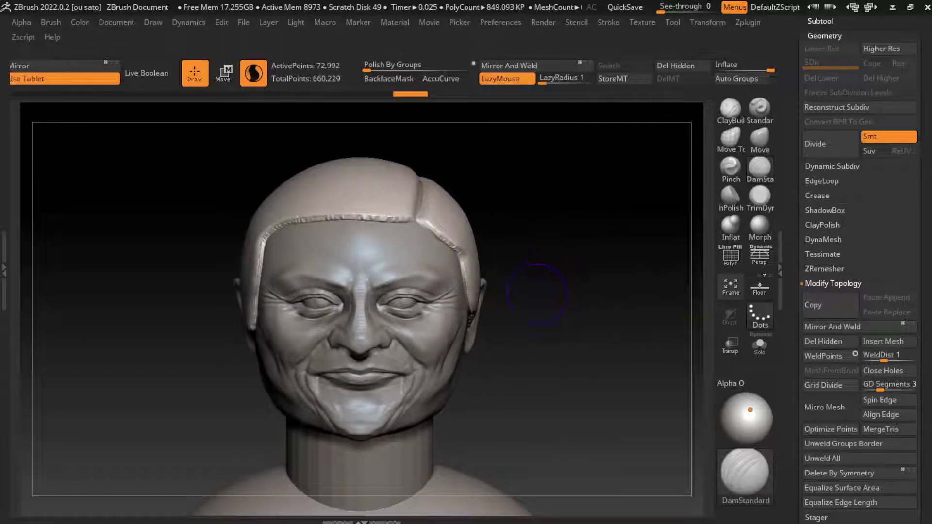
pyautogui.click(730, 108)
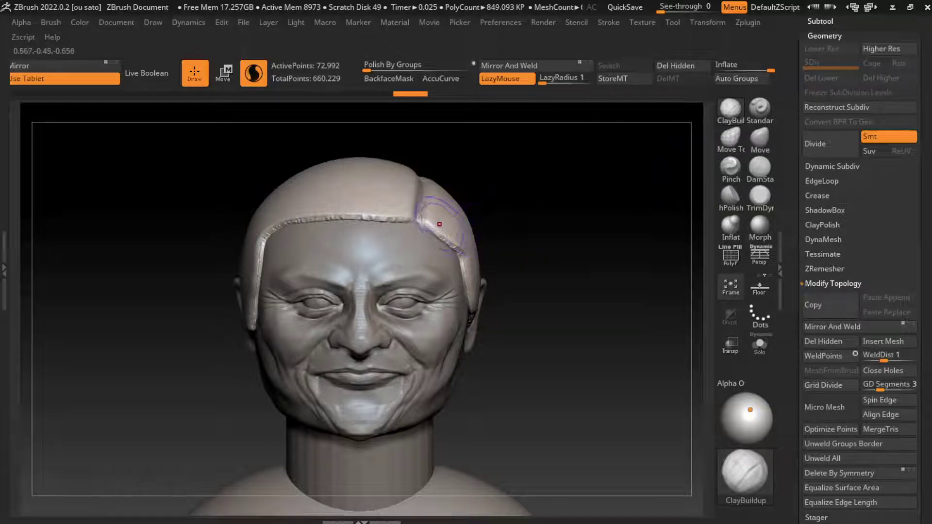
pyautogui.moveTo(440, 224)
pyautogui.mouseDown()
pyautogui.moveTo(455, 213)
pyautogui.moveTo(463, 229)
pyautogui.mouseUp()
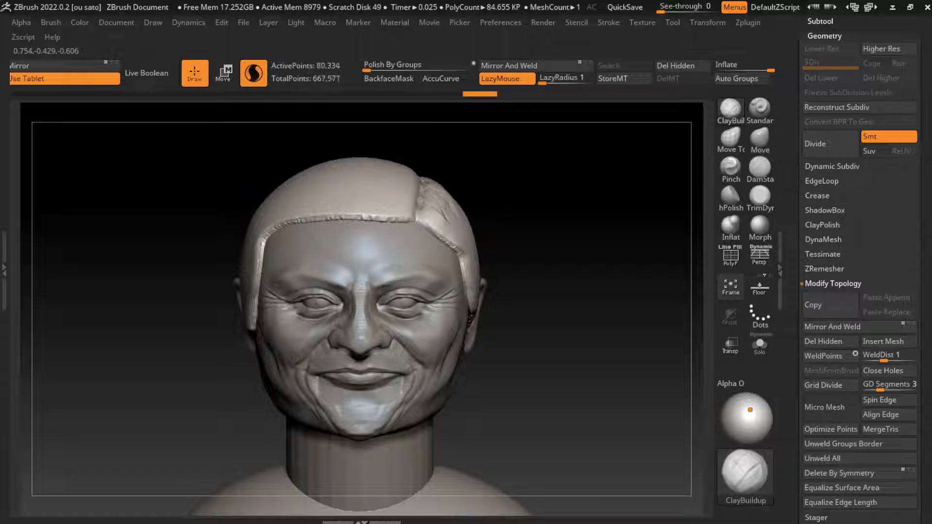
# Smooth the ragged hairline patch and add strand strokes across the cap front and top.
pyautogui.moveTo(434, 189); pyautogui.dragTo(403, 194)
pyautogui.press('s')
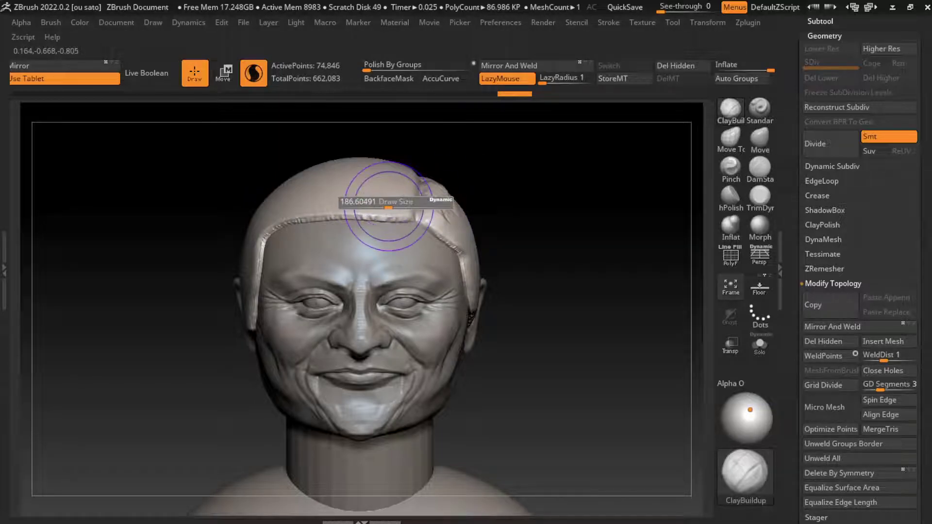
pyautogui.moveTo(389, 192)
pyautogui.mouseDown()
pyautogui.moveTo(335, 189)
pyautogui.moveTo(360, 168)
pyautogui.mouseUp()
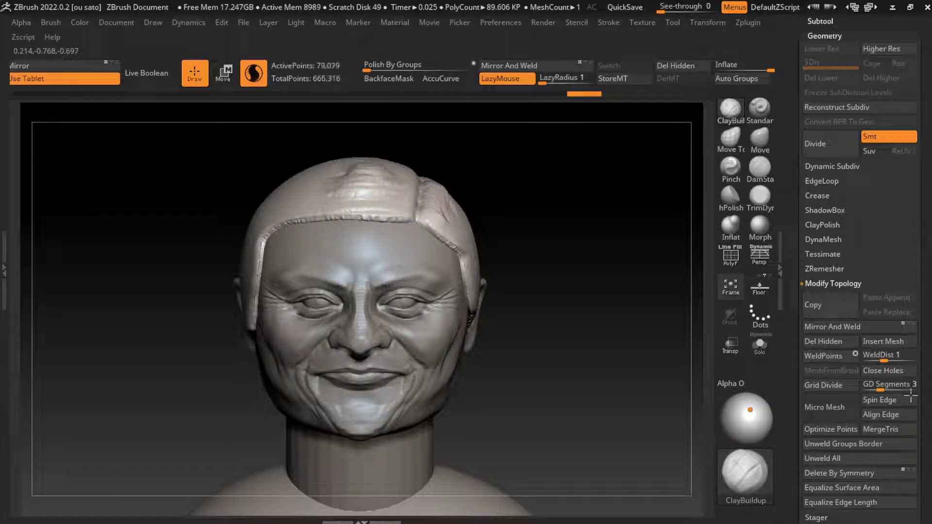
pyautogui.moveTo(534, 127)
pyautogui.mouseDown()
pyautogui.moveTo(548, 168)
pyautogui.moveTo(549, 126)
pyautogui.mouseUp()
pyautogui.moveTo(384, 219)
pyautogui.mouseDown()
pyautogui.moveTo(338, 189)
pyautogui.moveTo(345, 166)
pyautogui.mouseUp()
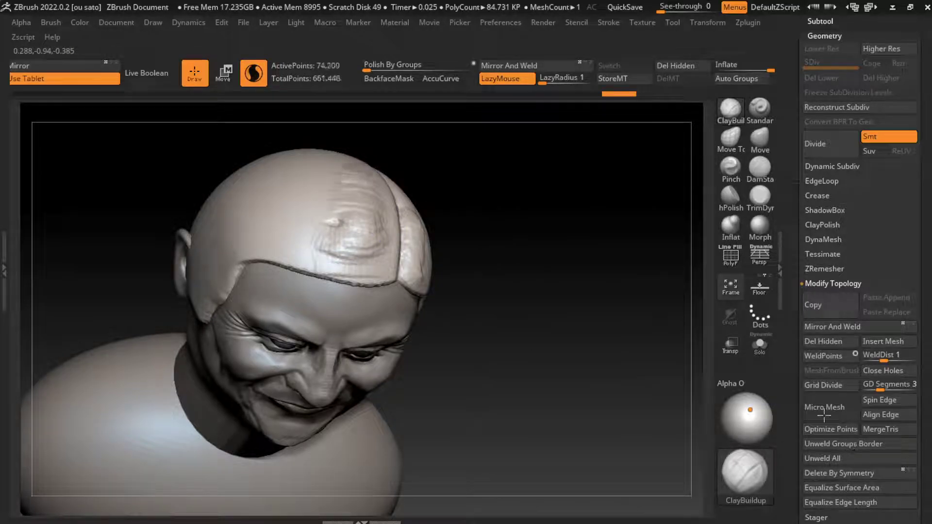
# Smooth the central creases, lay horizontal strand strokes, and smooth the front wrinkles.
pyautogui.keyDown('shift'); pyautogui.moveTo(301, 233); pyautogui.dragTo(328, 203); pyautogui.keyUp('shift')
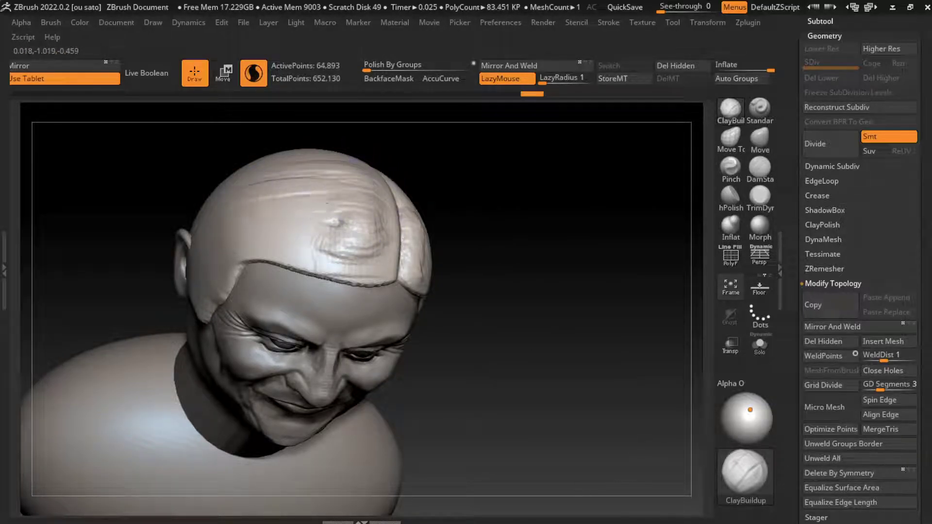
pyautogui.moveTo(272, 262); pyautogui.dragTo(352, 223)
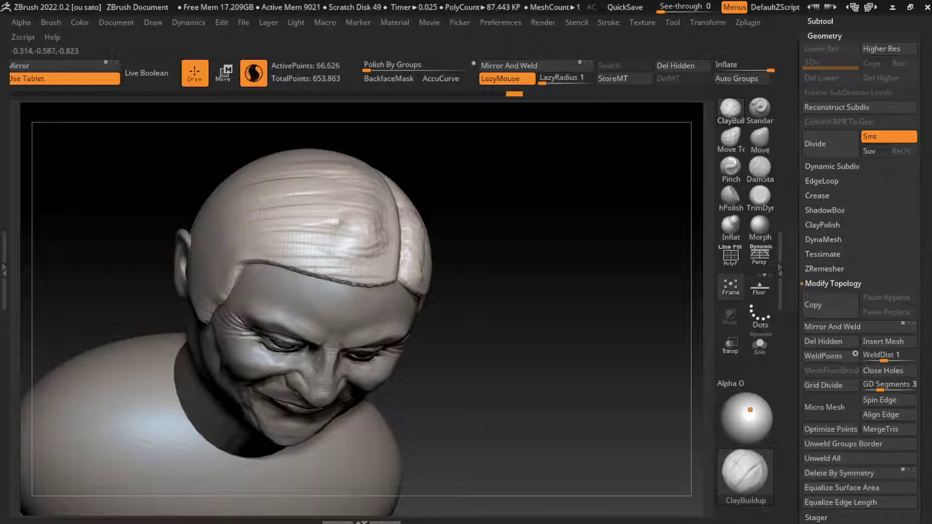
pyautogui.moveTo(558, 194); pyautogui.dragTo(611, 204)
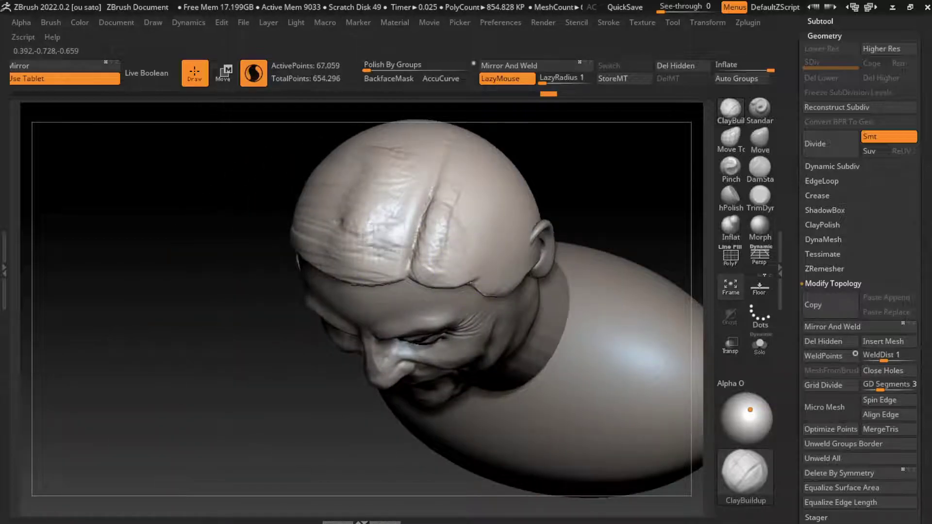
pyautogui.moveTo(373, 243)
pyautogui.mouseDown()
pyautogui.moveTo(410, 204)
pyautogui.moveTo(427, 161)
pyautogui.mouseUp()
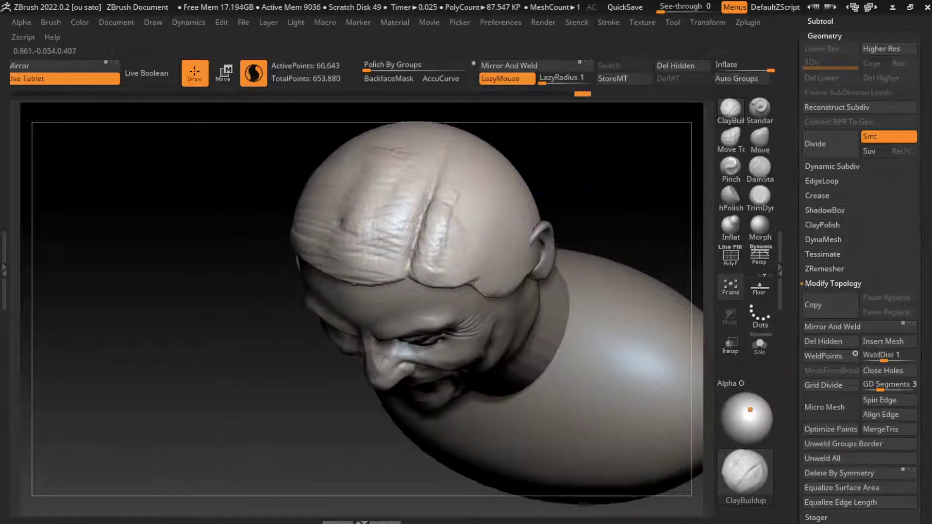
pyautogui.keyDown('shift'); pyautogui.moveTo(597, 145); pyautogui.dragTo(601, 197); pyautogui.keyUp('shift')
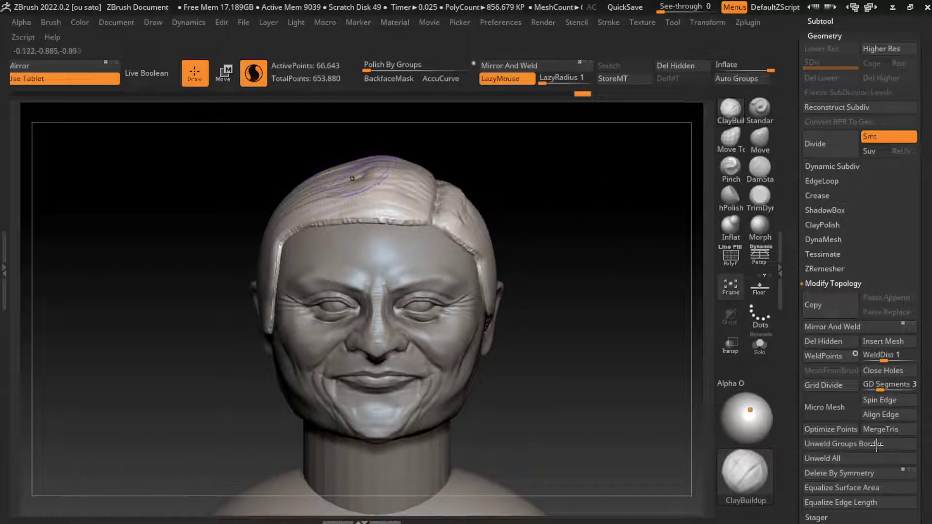
# Smooth the hair cap top and front hairline, then build up the left temple hair above the ear.
pyautogui.moveTo(352, 178)
pyautogui.keyDown('shift'); pyautogui.mouseDown()
pyautogui.moveTo(372, 180)
pyautogui.moveTo(360, 221)
pyautogui.moveTo(395, 228)
pyautogui.moveTo(384, 209)
pyautogui.mouseUp(); pyautogui.keyUp('shift')
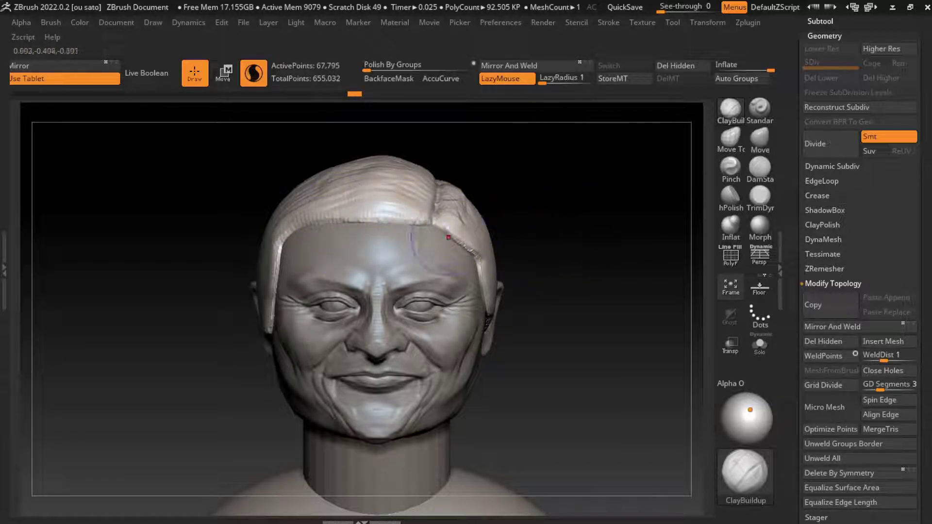
pyautogui.moveTo(448, 237); pyautogui.dragTo(277, 265)
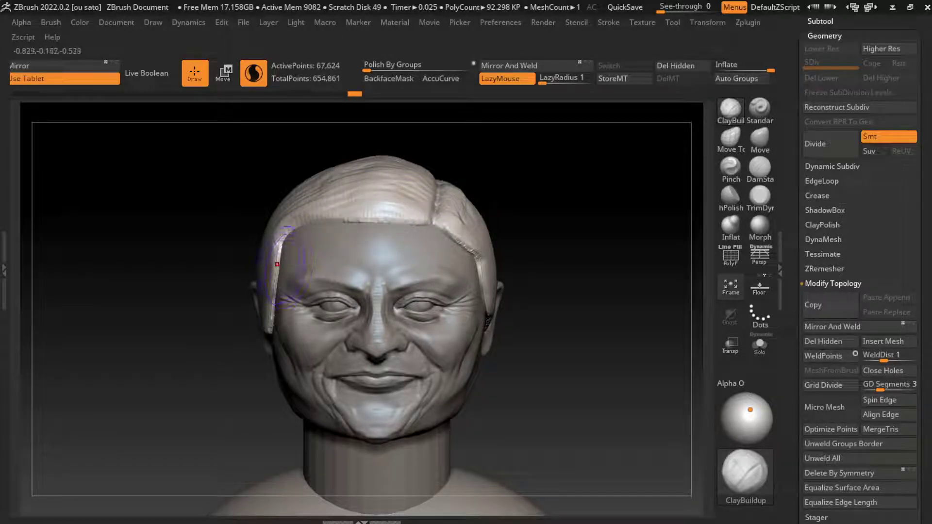
pyautogui.moveTo(289, 227); pyautogui.dragTo(282, 250)
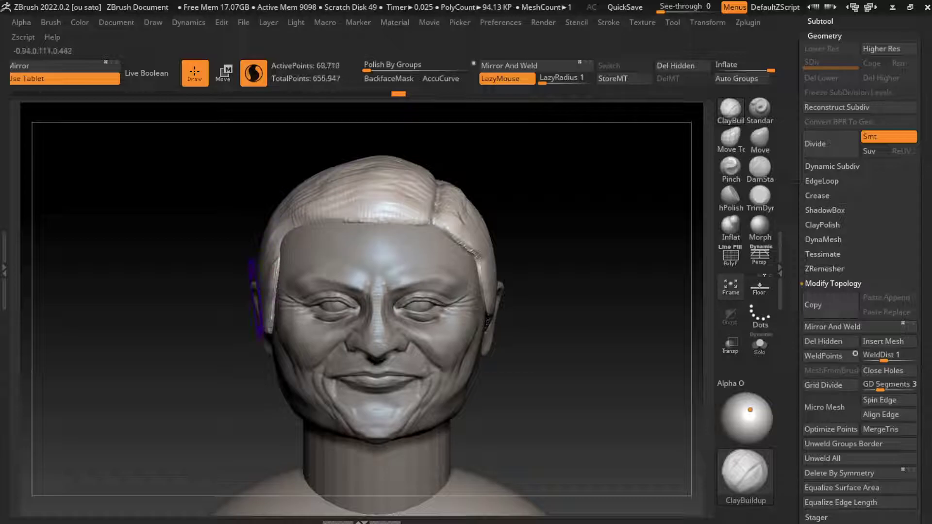
pyautogui.moveTo(264, 282); pyautogui.dragTo(267, 321)
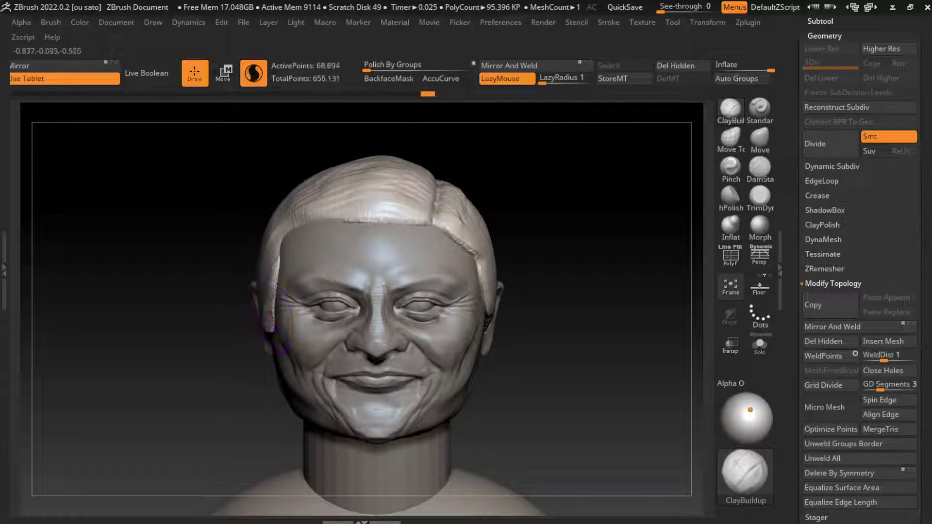
pyautogui.moveTo(525, 303); pyautogui.dragTo(563, 310)
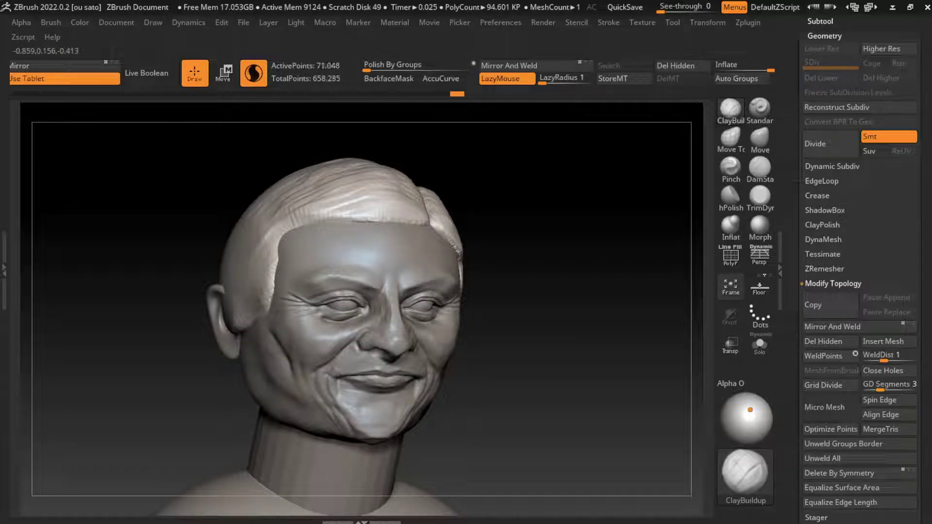
pyautogui.moveTo(241, 335); pyautogui.dragTo(232, 304)
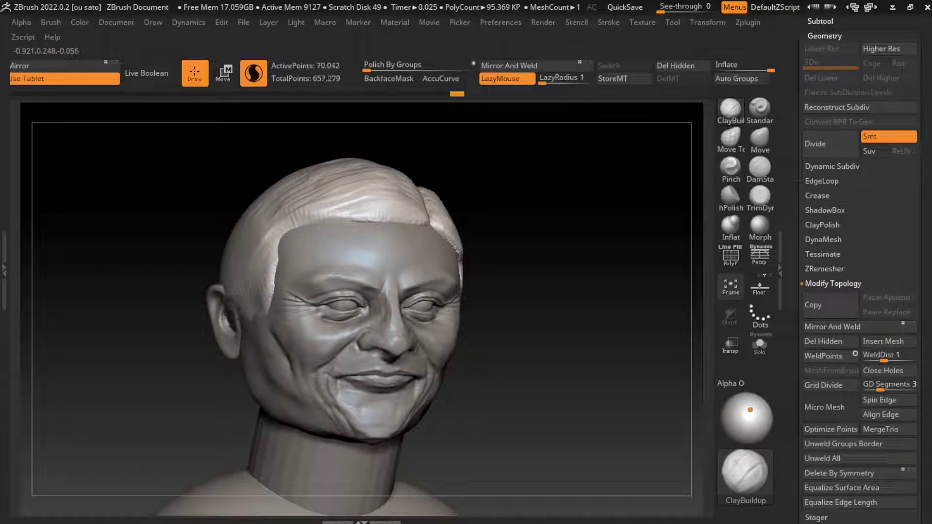
pyautogui.moveTo(537, 326)
pyautogui.mouseDown()
pyautogui.moveTo(552, 309)
pyautogui.moveTo(525, 237)
pyautogui.mouseUp()
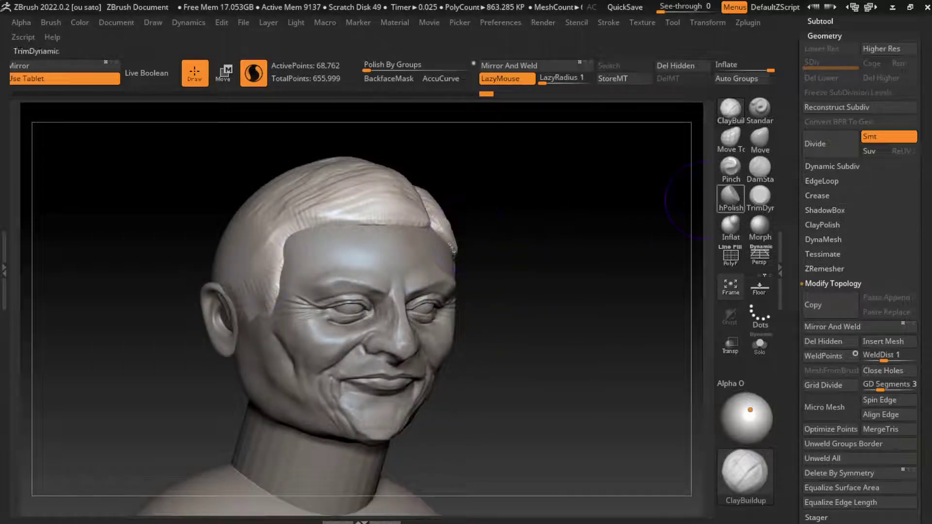
# Carve strand creases along the left temple hair, then rebuild the temple and ear hair with clay.
pyautogui.click(760, 167)
pyautogui.moveTo(246, 281); pyautogui.dragTo(265, 216)
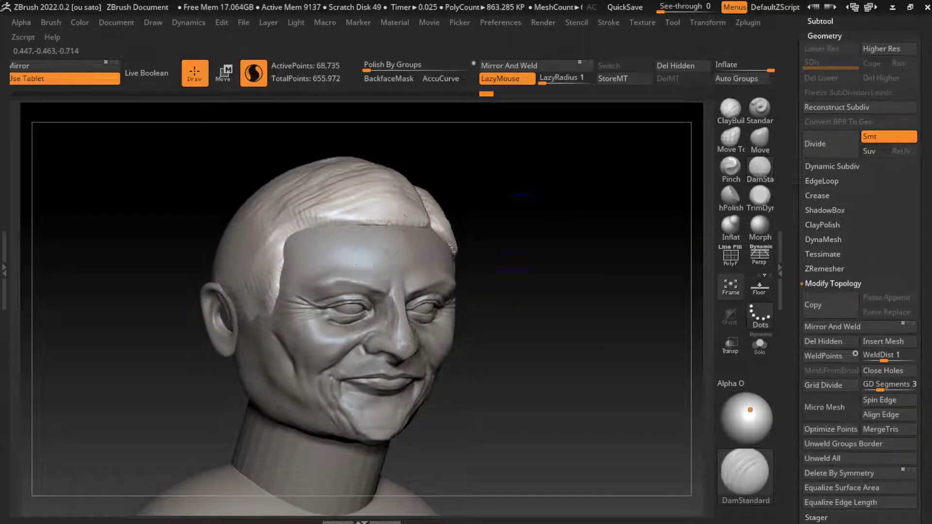
pyautogui.moveTo(534, 291); pyautogui.dragTo(486, 291)
pyautogui.moveTo(262, 243); pyautogui.dragTo(183, 282)
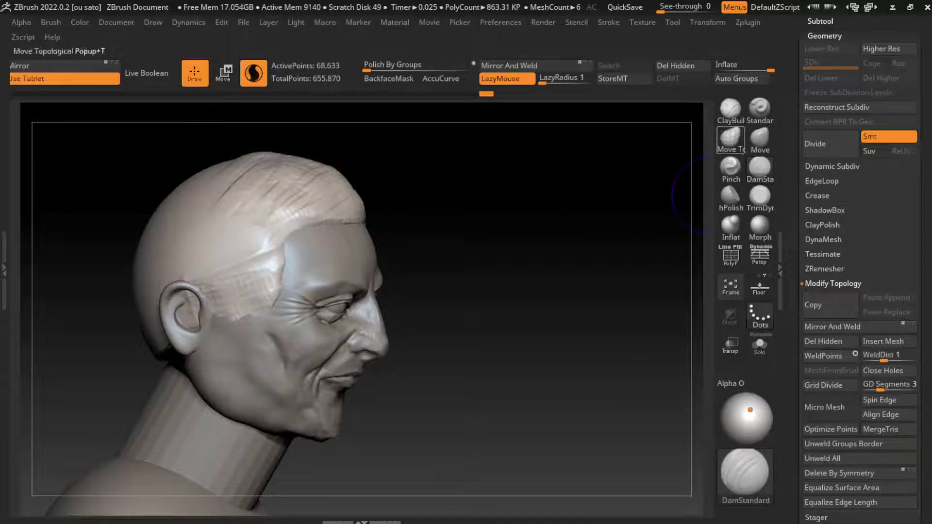
pyautogui.click(731, 109)
pyautogui.moveTo(257, 252); pyautogui.dragTo(237, 286)
pyautogui.moveTo(241, 237); pyautogui.dragTo(263, 257)
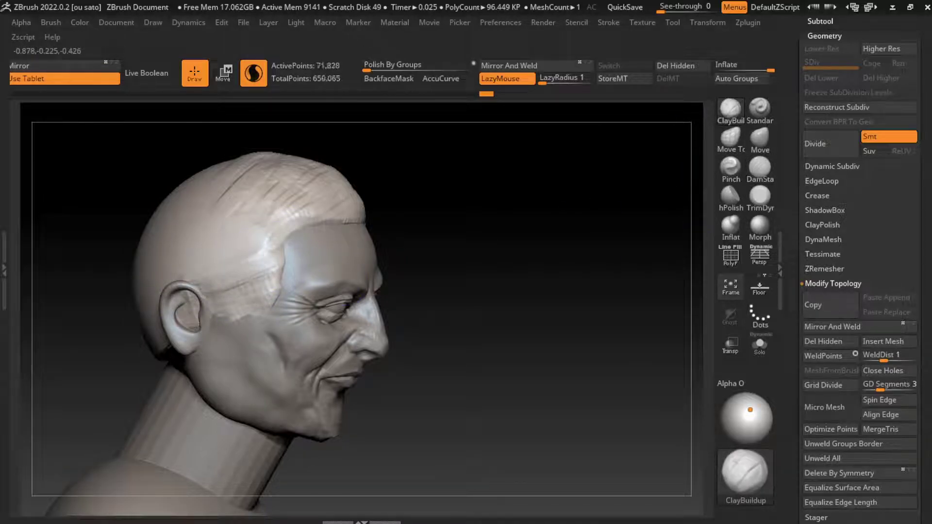
pyautogui.moveTo(226, 282); pyautogui.dragTo(243, 303)
pyautogui.moveTo(218, 230); pyautogui.dragTo(262, 267)
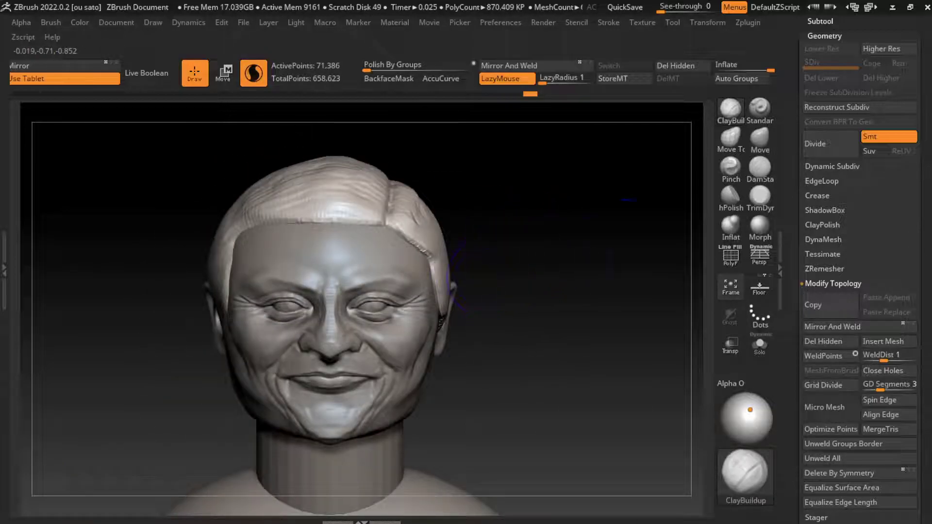
# Pull the left side of the hair silhouette into shape, then carve along the right-side hairline.
pyautogui.click(760, 140)
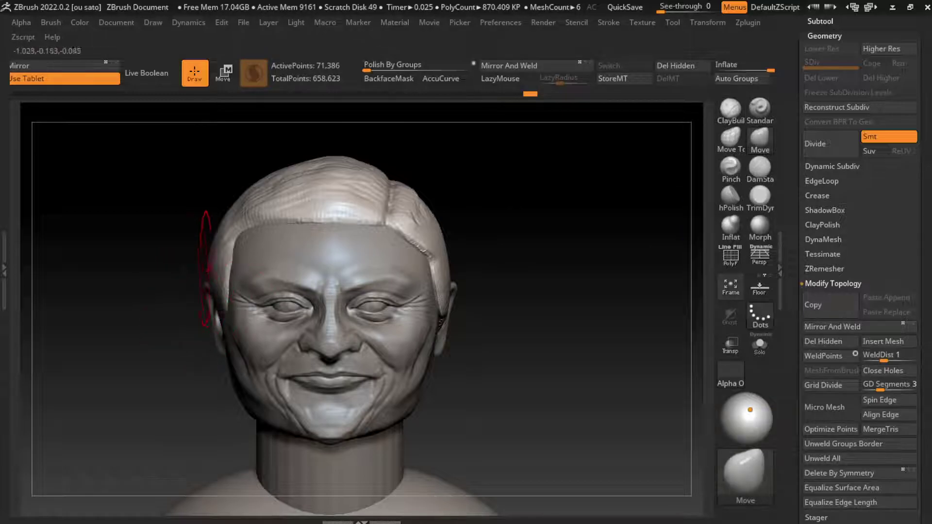
pyautogui.moveTo(208, 228); pyautogui.dragTo(214, 316)
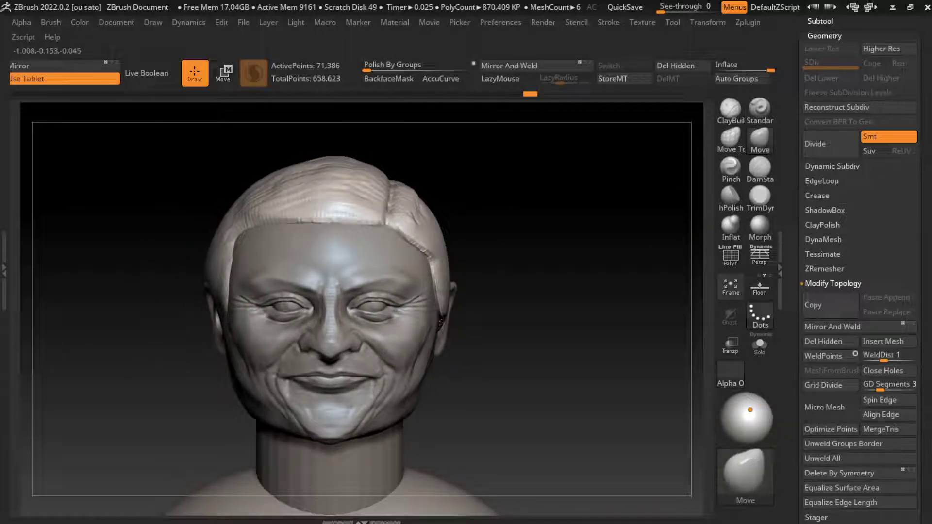
pyautogui.moveTo(233, 195); pyautogui.dragTo(215, 248)
pyautogui.press('s')
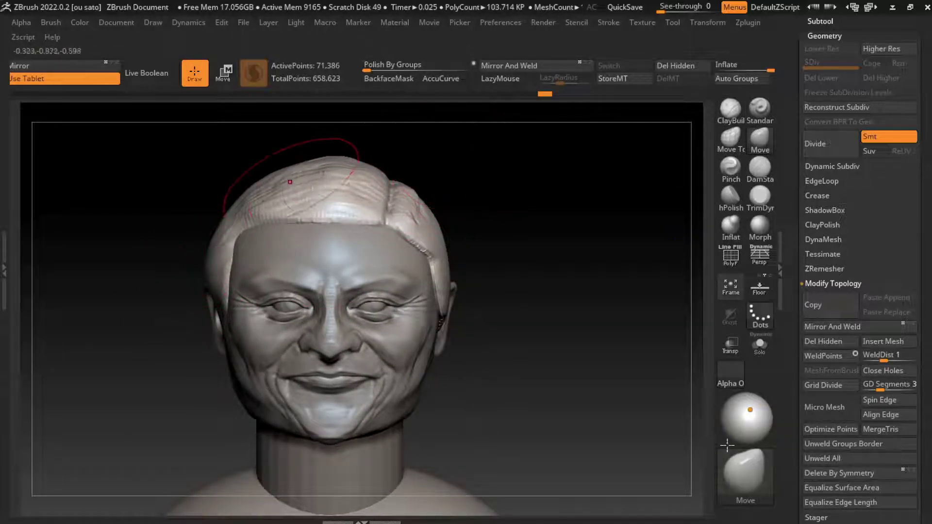
pyautogui.press('s')
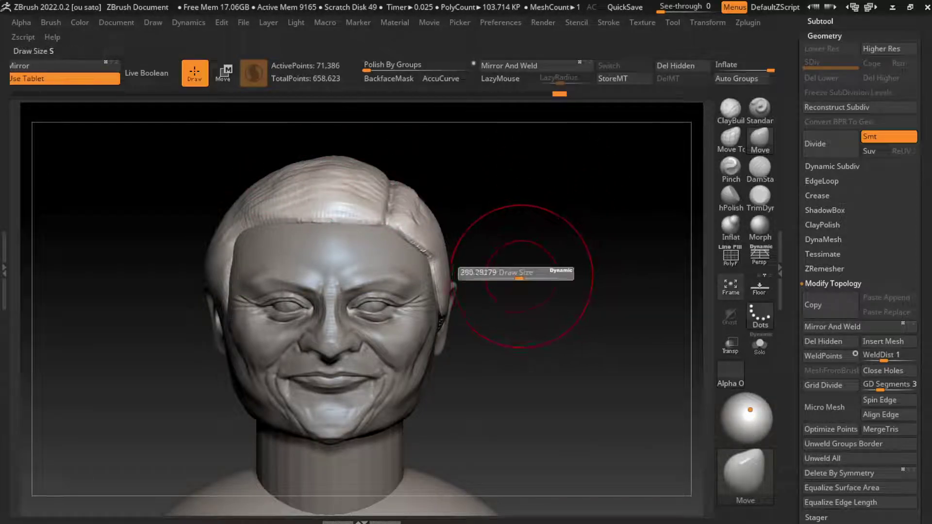
pyautogui.click(760, 167)
pyautogui.moveTo(689, 229); pyautogui.dragTo(616, 242)
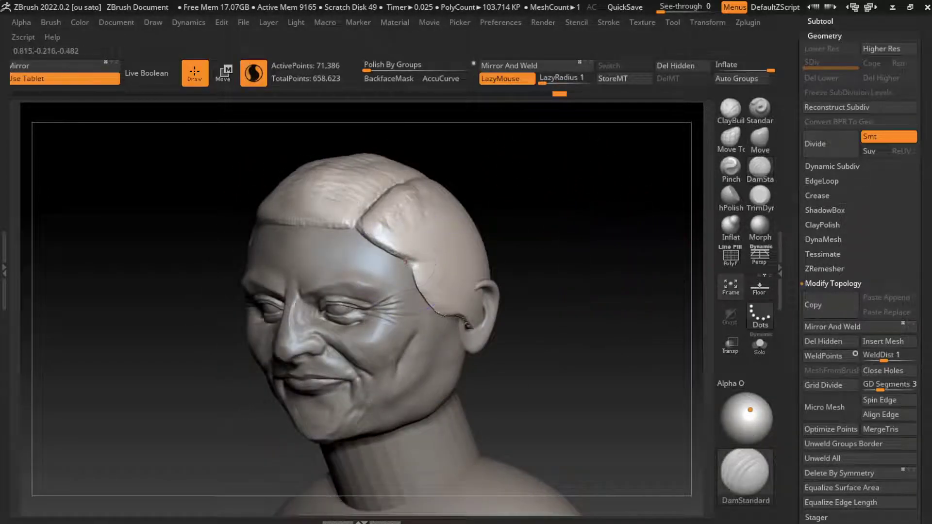
pyautogui.moveTo(463, 313); pyautogui.dragTo(376, 211)
# Build up and refine the right hairline edge above the ear with ClayBuildup.
pyautogui.click(731, 109)
pyautogui.press('s')
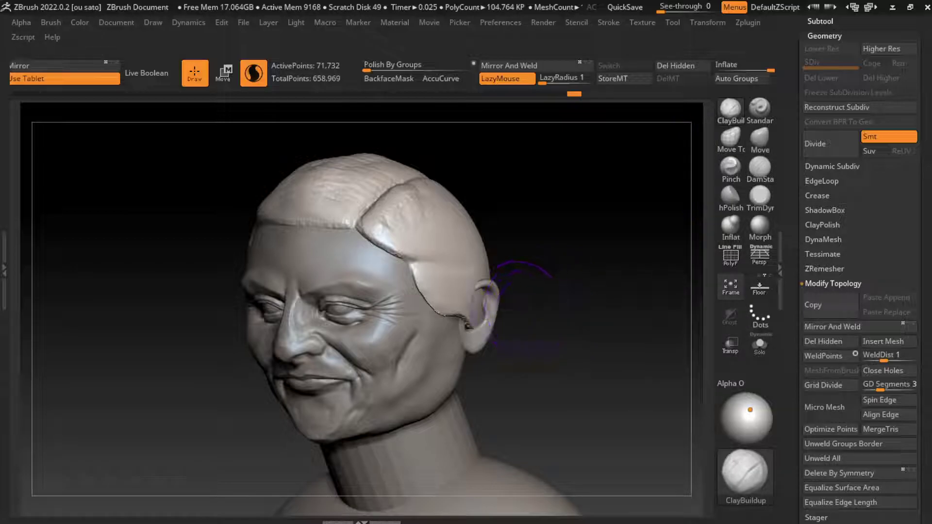
pyautogui.moveTo(437, 243); pyautogui.dragTo(456, 311)
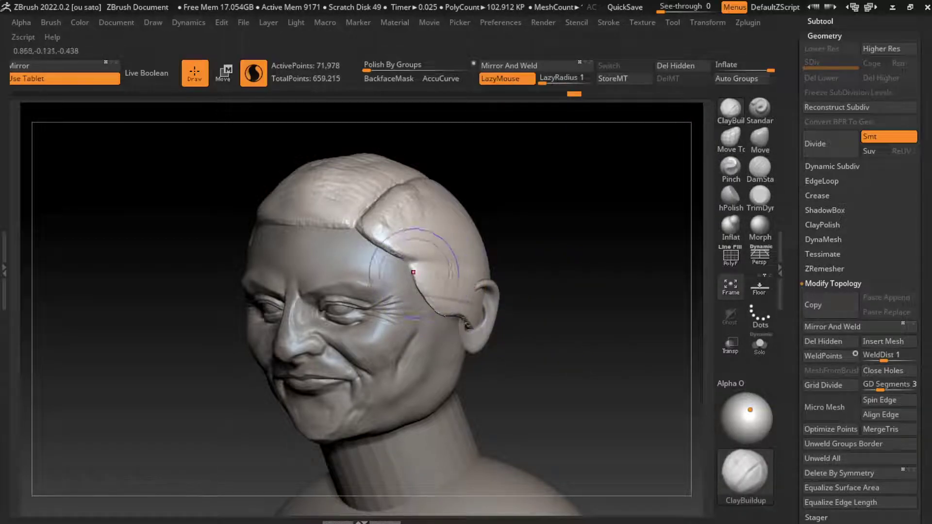
pyautogui.moveTo(414, 273); pyautogui.dragTo(427, 311)
pyautogui.moveTo(440, 265); pyautogui.dragTo(460, 306)
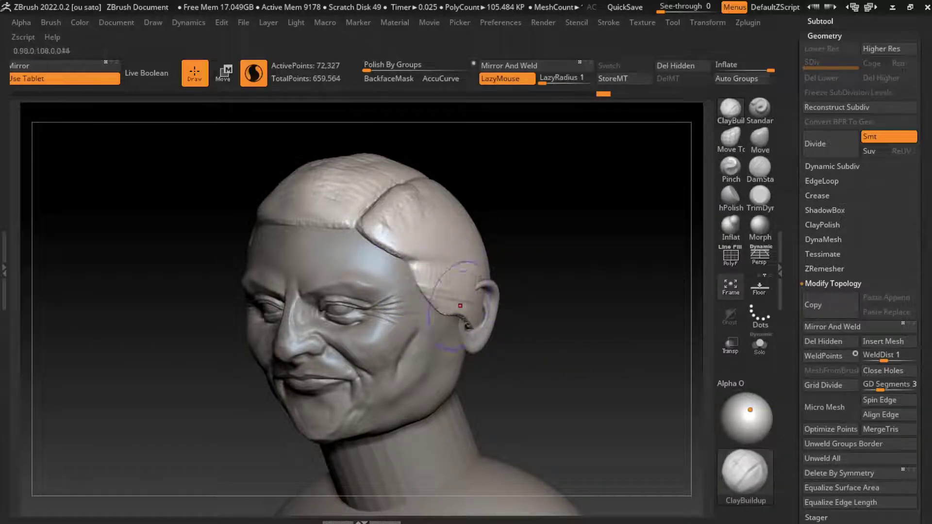
pyautogui.moveTo(427, 232); pyautogui.dragTo(413, 222)
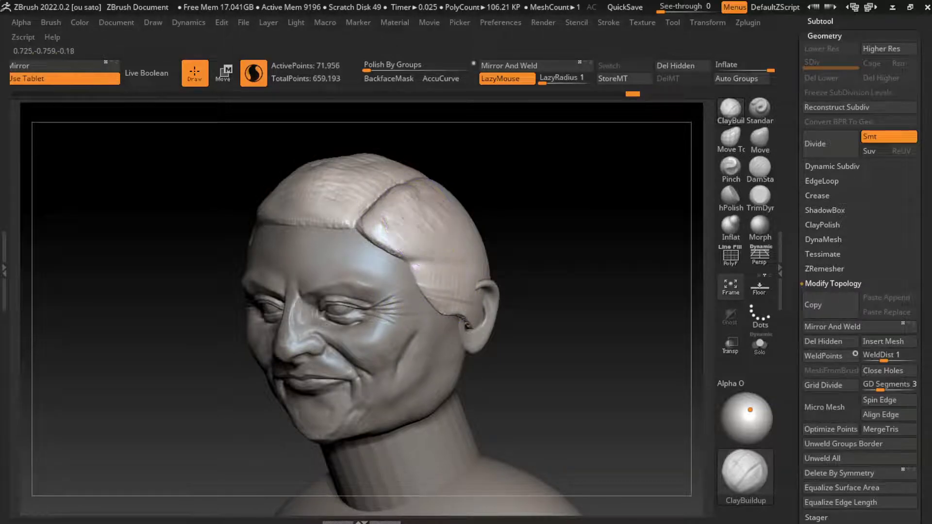
pyautogui.keyDown('shift'); pyautogui.moveTo(523, 214); pyautogui.dragTo(542, 272); pyautogui.keyUp('shift')
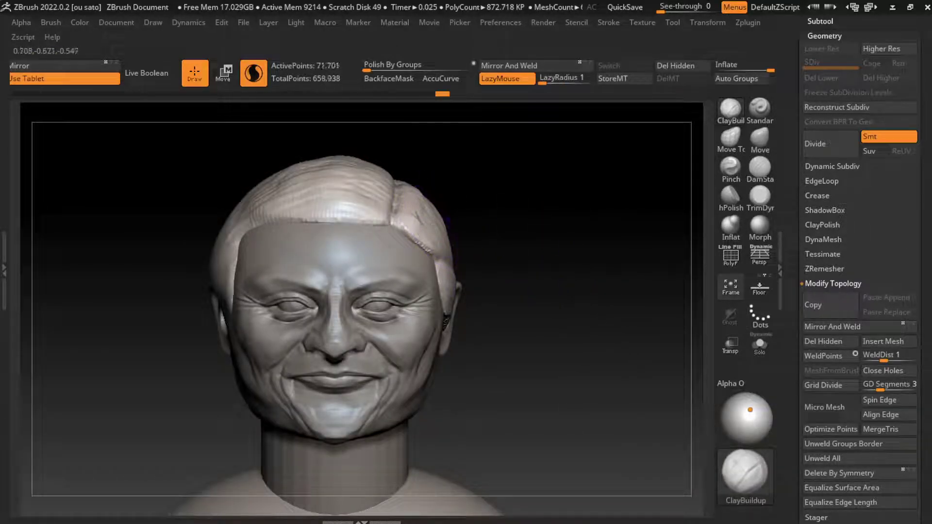
# Add strand strokes on top of the hair, undoing and redoing them, then along the left side.
pyautogui.moveTo(408, 214)
pyautogui.mouseDown()
pyautogui.moveTo(423, 229)
pyautogui.moveTo(359, 195)
pyautogui.mouseUp()
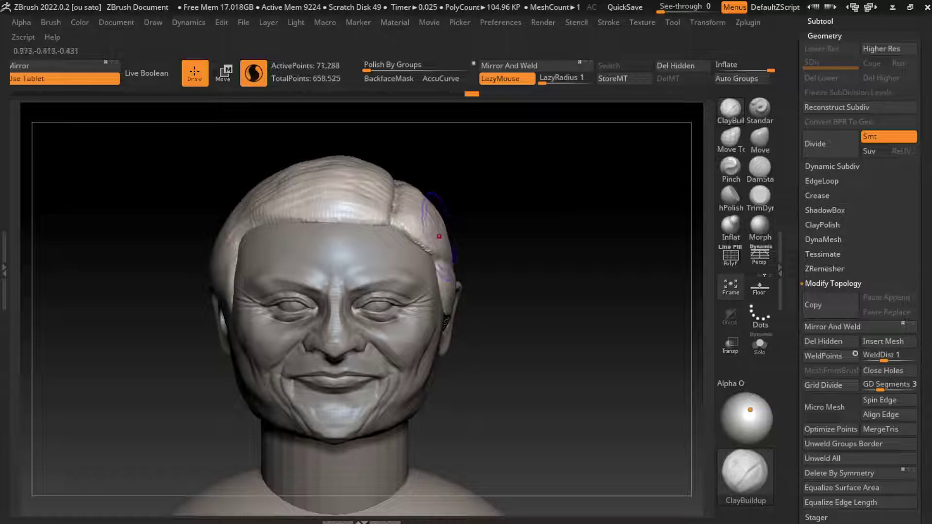
pyautogui.hotkey('ctrl', 'z')
pyautogui.hotkey('ctrl', 'shift', 'z')
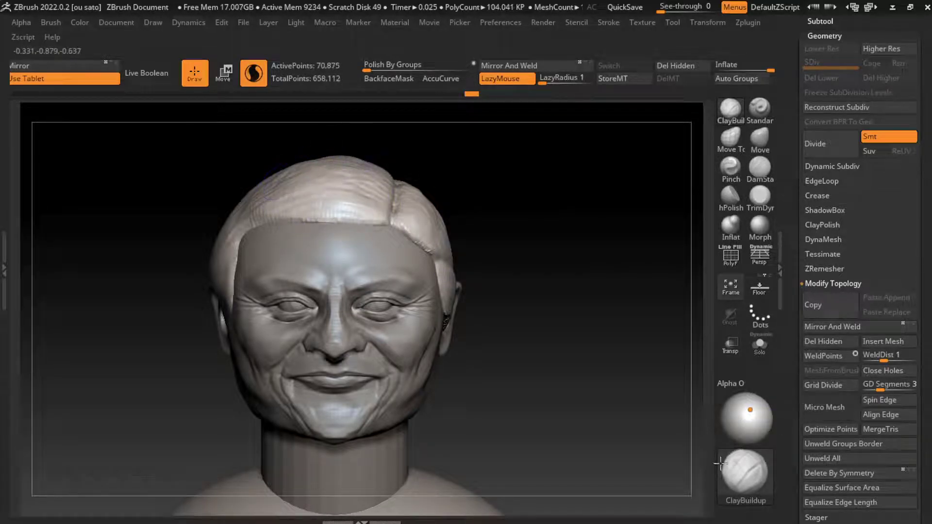
pyautogui.hotkey('ctrl', 'shift', 'z')
pyautogui.hotkey('ctrl', 'shift', 'z')
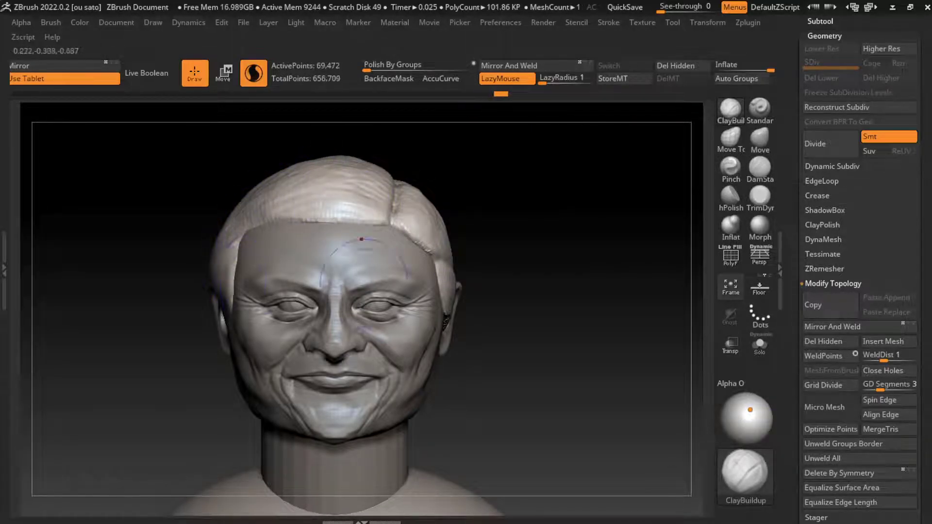
pyautogui.moveTo(548, 324); pyautogui.dragTo(555, 333)
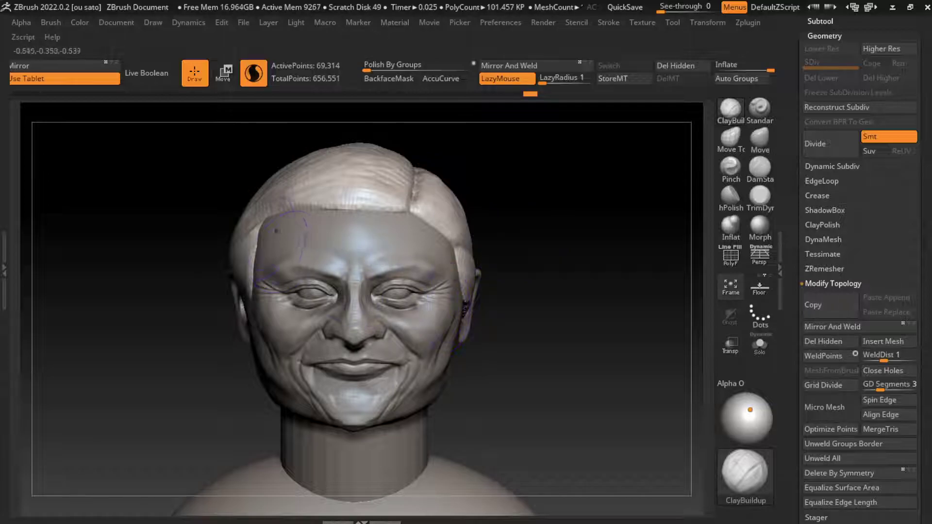
pyautogui.moveTo(255, 272); pyautogui.dragTo(240, 243)
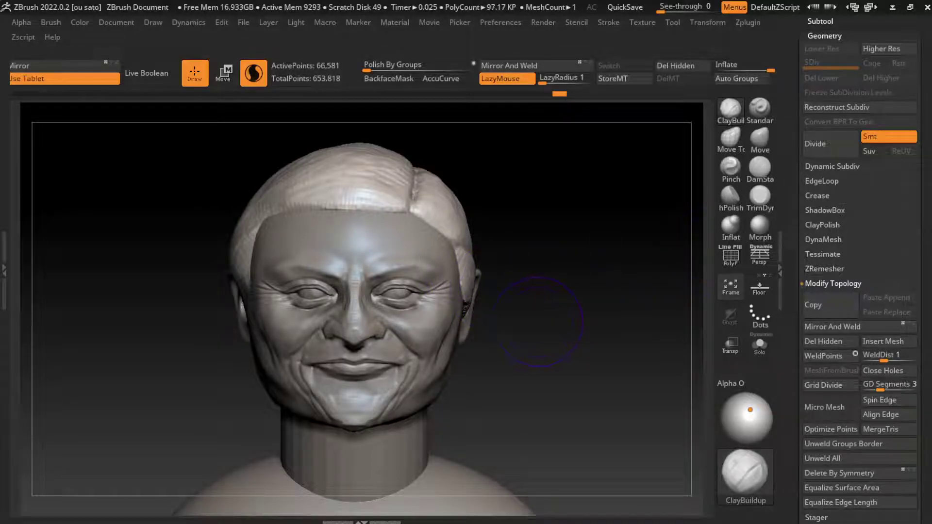
# Select the head subtool and push the temple beside the ear with the Move brush.
pyautogui.keyDown('alt'); pyautogui.click(508, 301); pyautogui.keyUp('alt')
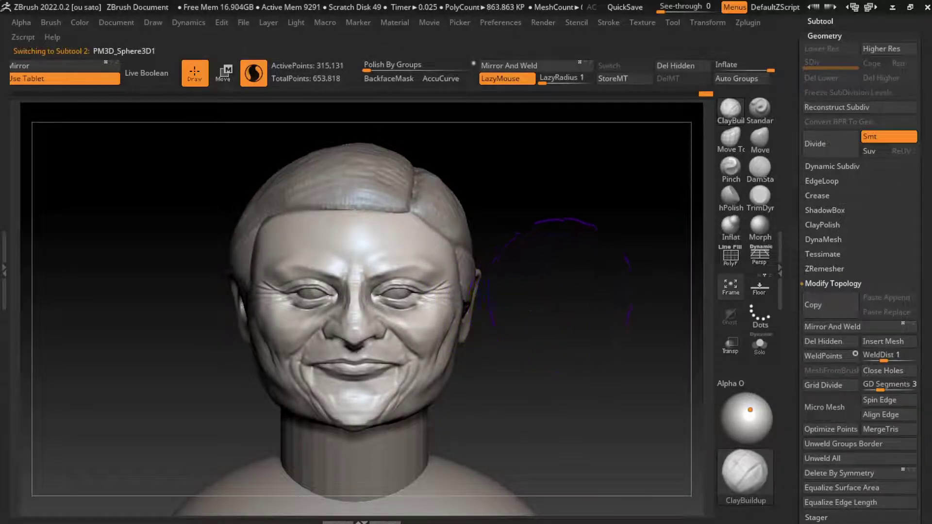
pyautogui.click(760, 140)
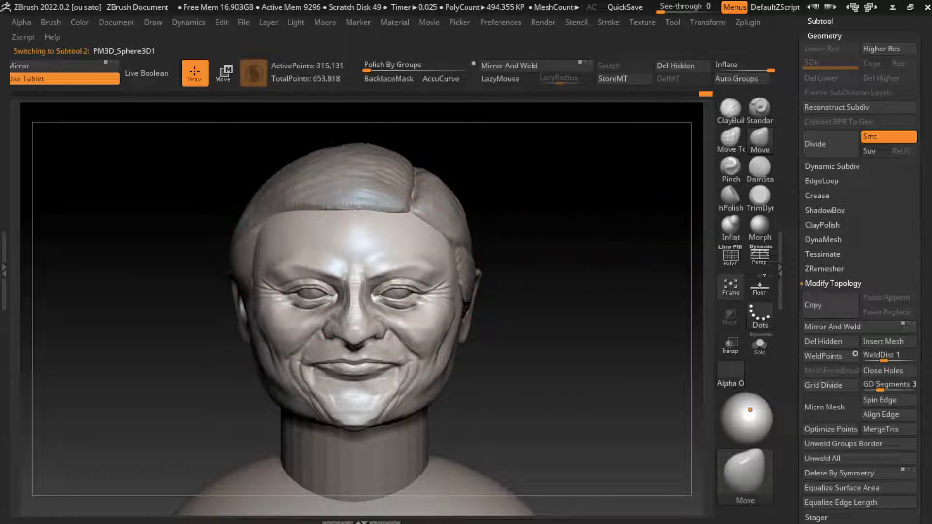
pyautogui.moveTo(448, 257); pyautogui.dragTo(455, 257)
pyautogui.press('s')
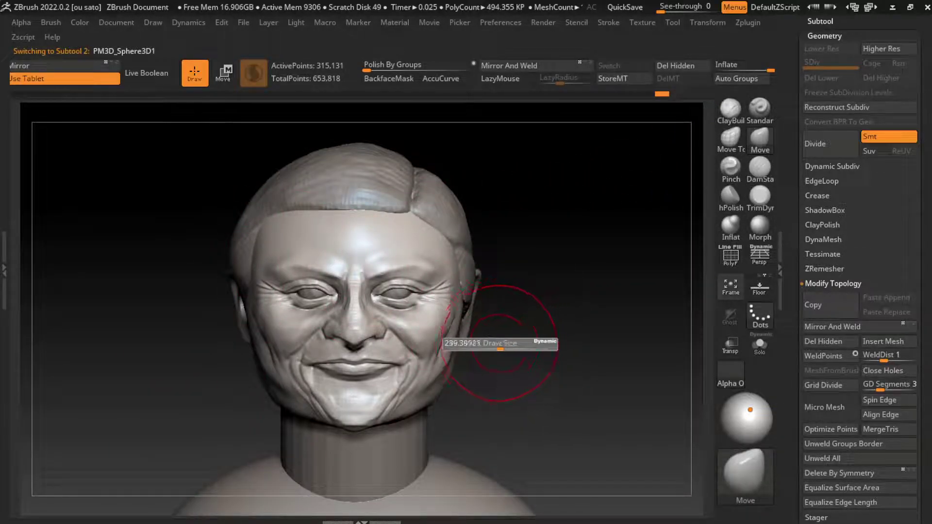
pyautogui.press('s')
# Lift the chin and jaw slightly upward with a smaller Move brush.
pyautogui.moveTo(376, 420); pyautogui.dragTo(373, 408)
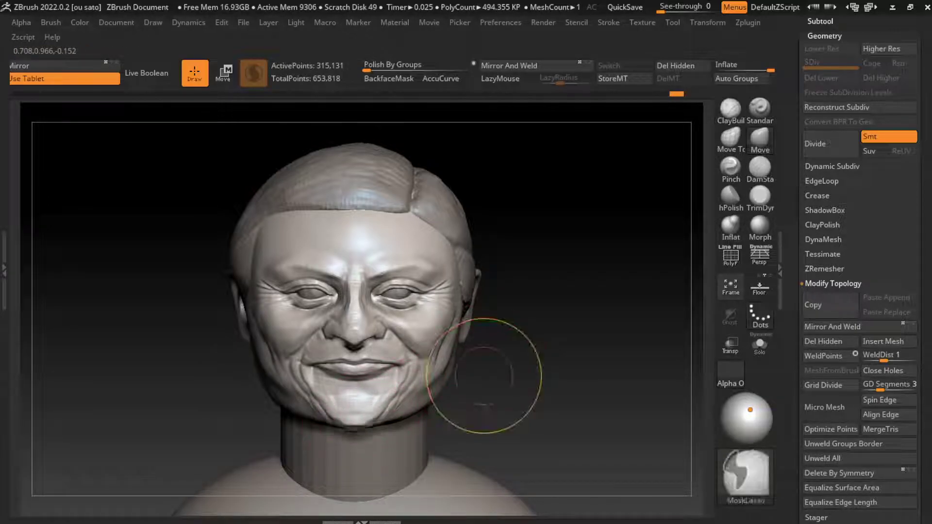
pyautogui.press('s')
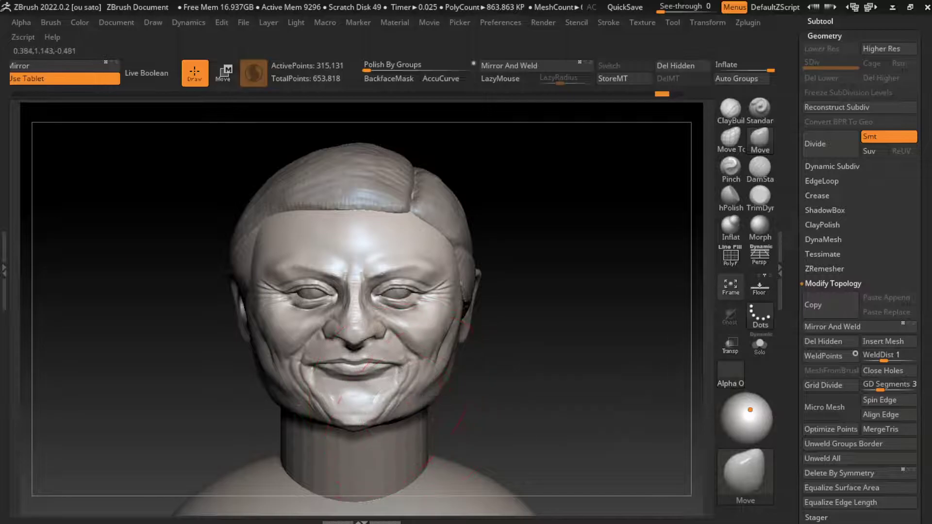
pyautogui.moveTo(393, 401); pyautogui.dragTo(389, 390)
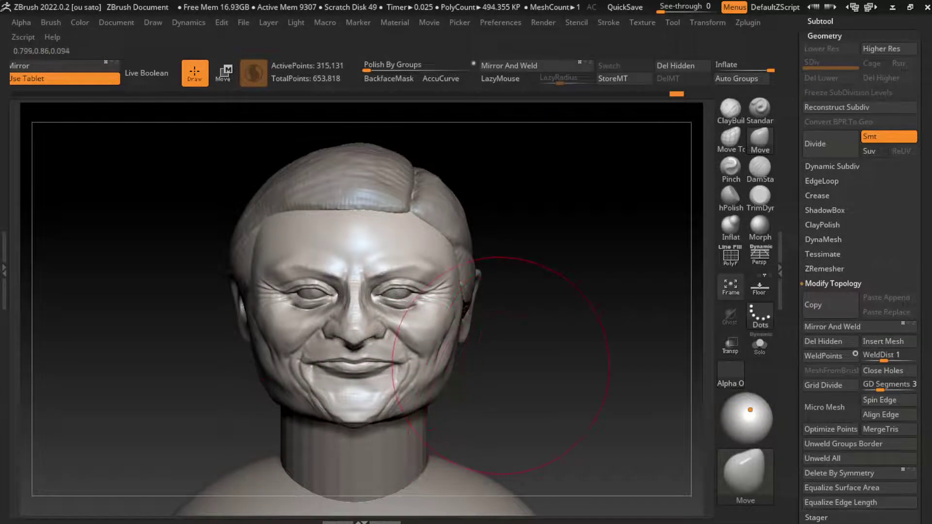
pyautogui.press('s')
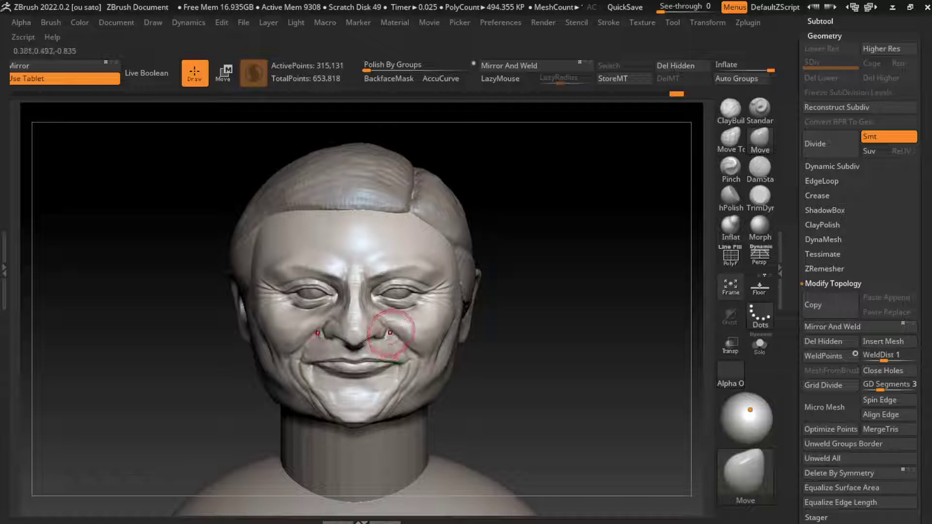
pyautogui.press('s')
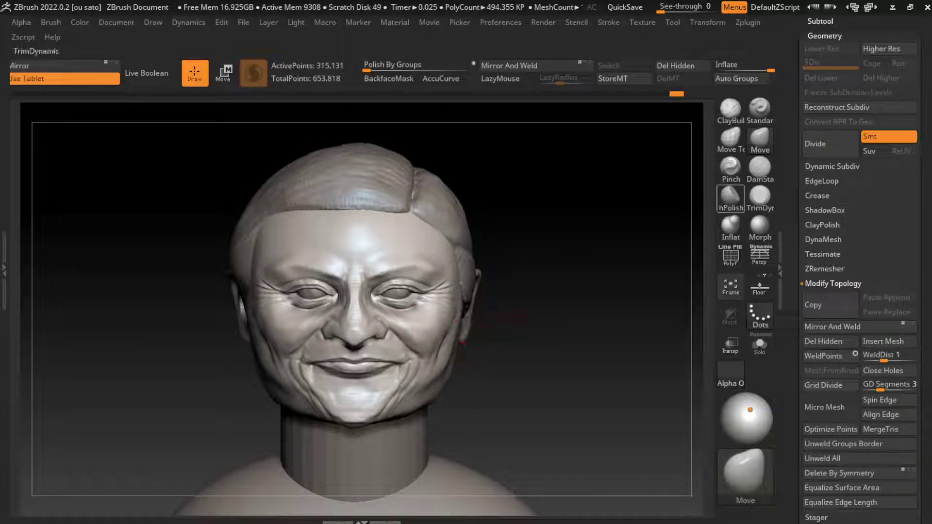
pyautogui.click(760, 167)
pyautogui.press('s')
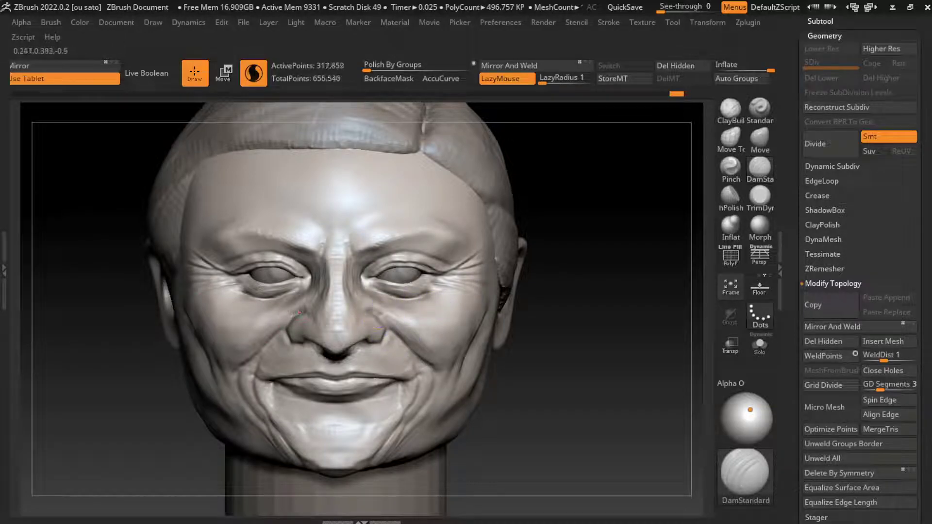
# Carve a crease at the outer eye corner and deepen the nasolabial fold beside the nose.
pyautogui.moveTo(439, 303); pyautogui.dragTo(438, 256)
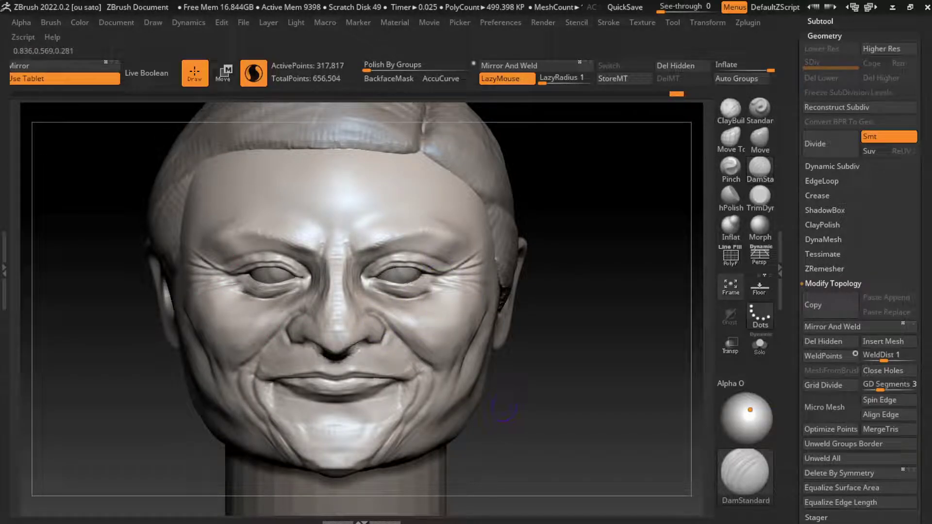
pyautogui.click(761, 197)
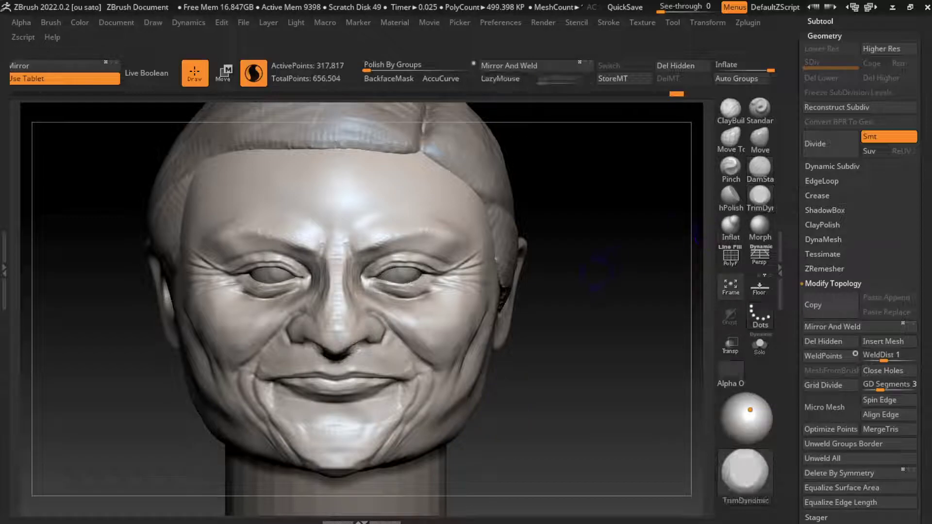
pyautogui.click(731, 110)
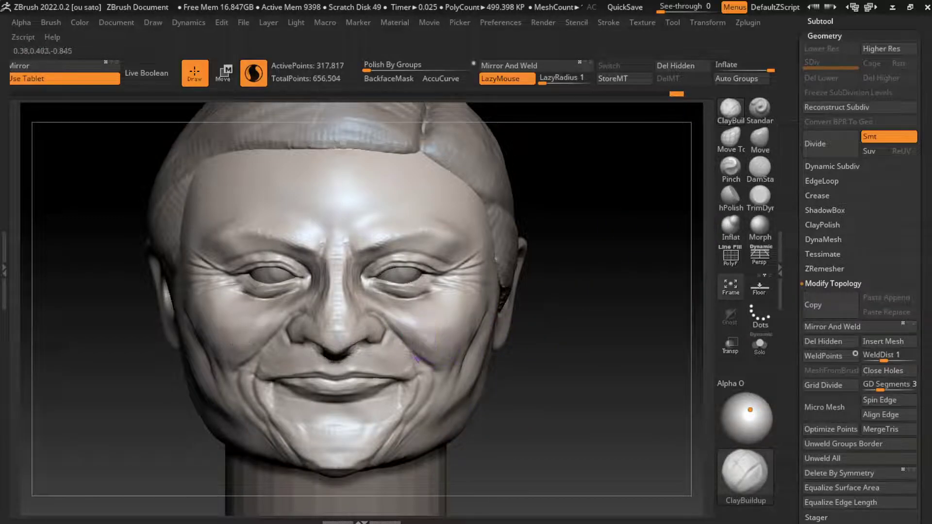
pyautogui.moveTo(391, 320); pyautogui.dragTo(408, 347)
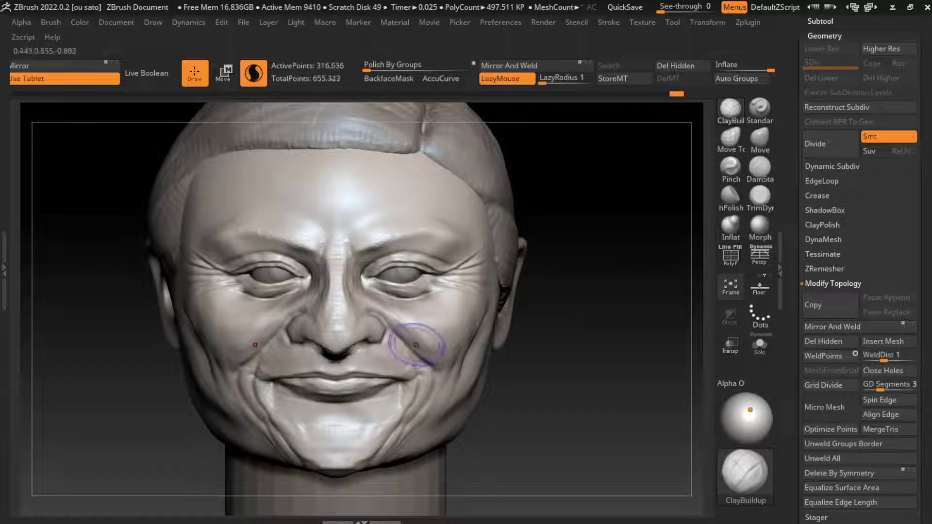
pyautogui.click(760, 167)
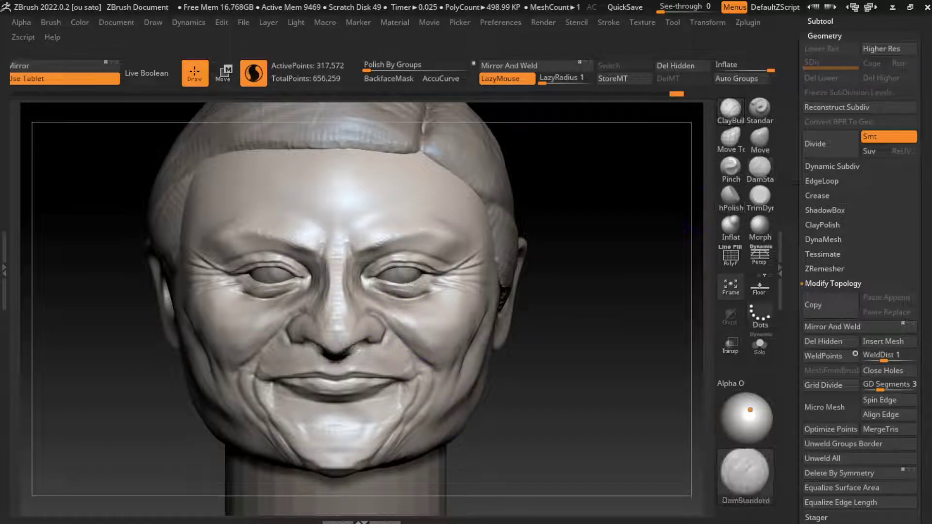
pyautogui.moveTo(435, 321); pyautogui.dragTo(417, 337)
pyautogui.moveTo(419, 299)
pyautogui.mouseDown()
pyautogui.moveTo(388, 335)
pyautogui.moveTo(427, 366)
pyautogui.mouseUp()
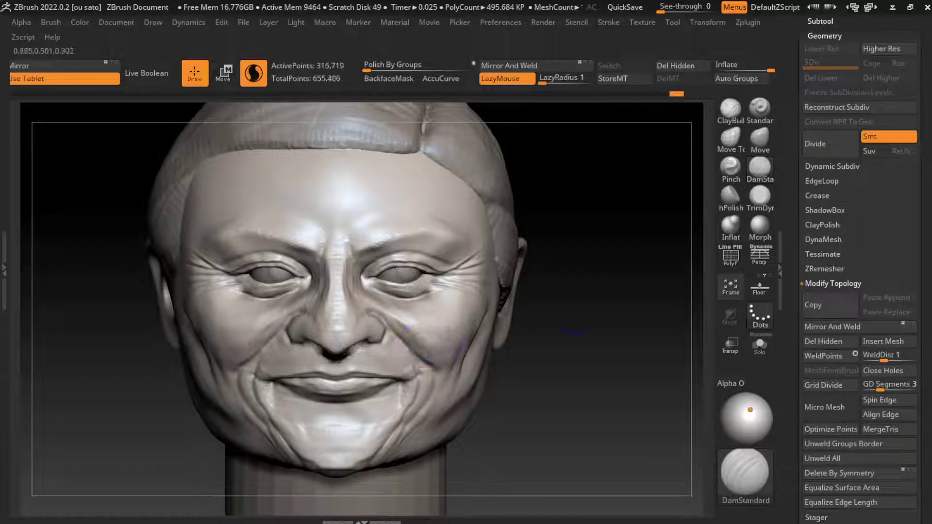
# Build up the right cheek, the left cheek and its mouth fold, and the lower left jaw.
pyautogui.click(730, 110)
pyautogui.moveTo(469, 310); pyautogui.dragTo(416, 343)
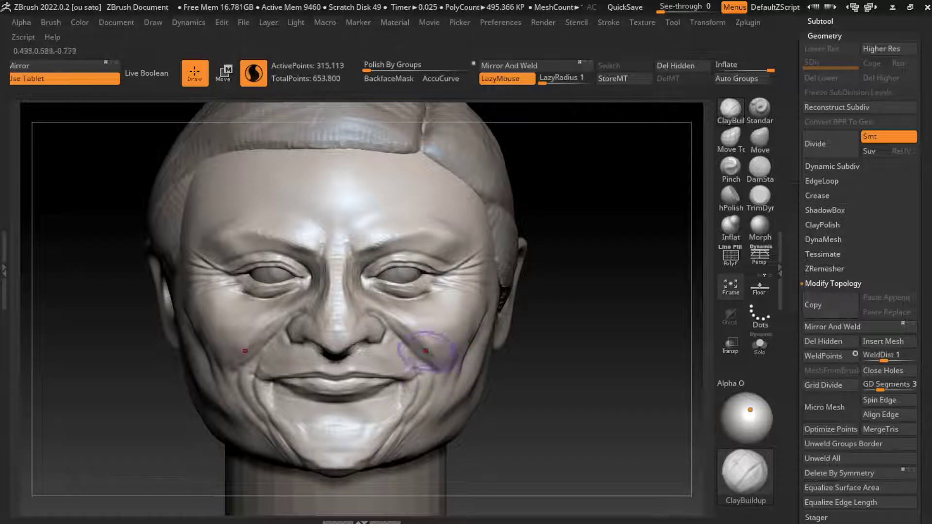
pyautogui.moveTo(246, 344); pyautogui.dragTo(234, 365)
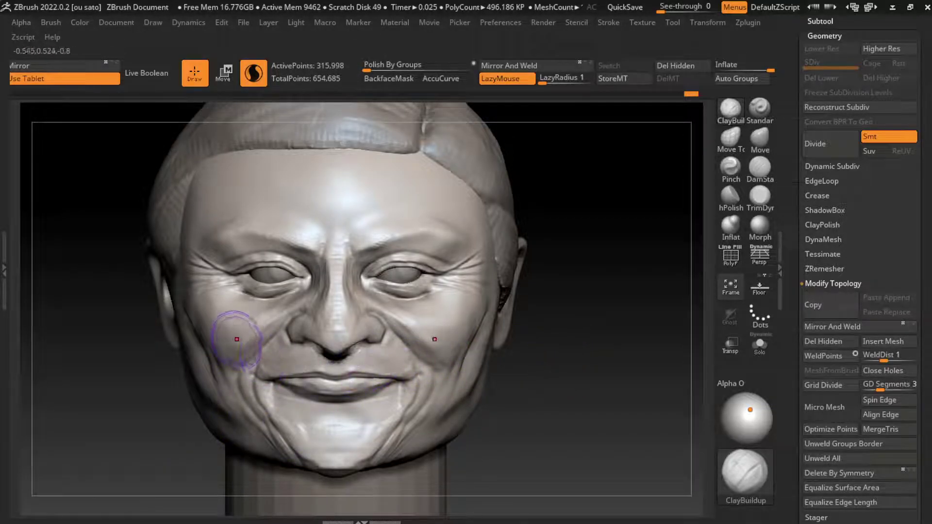
pyautogui.moveTo(233, 334); pyautogui.dragTo(225, 360)
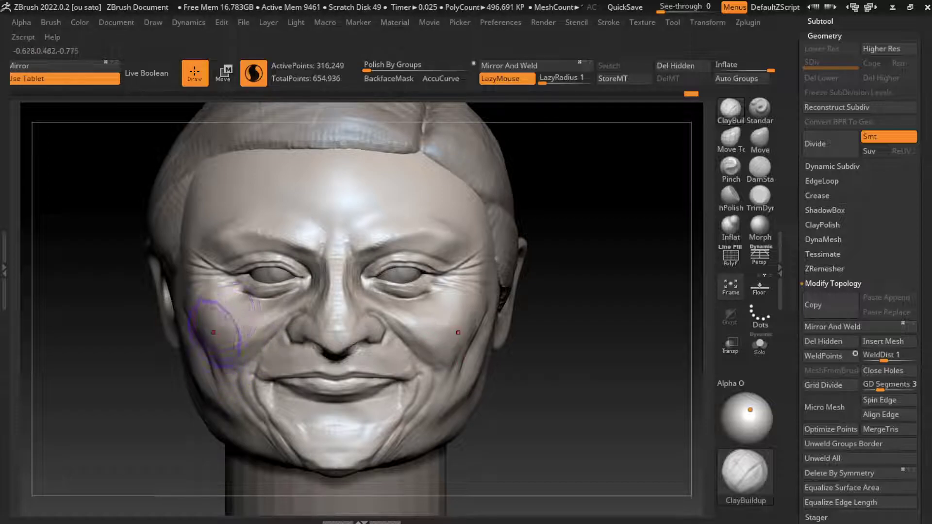
pyautogui.moveTo(199, 323); pyautogui.dragTo(224, 300)
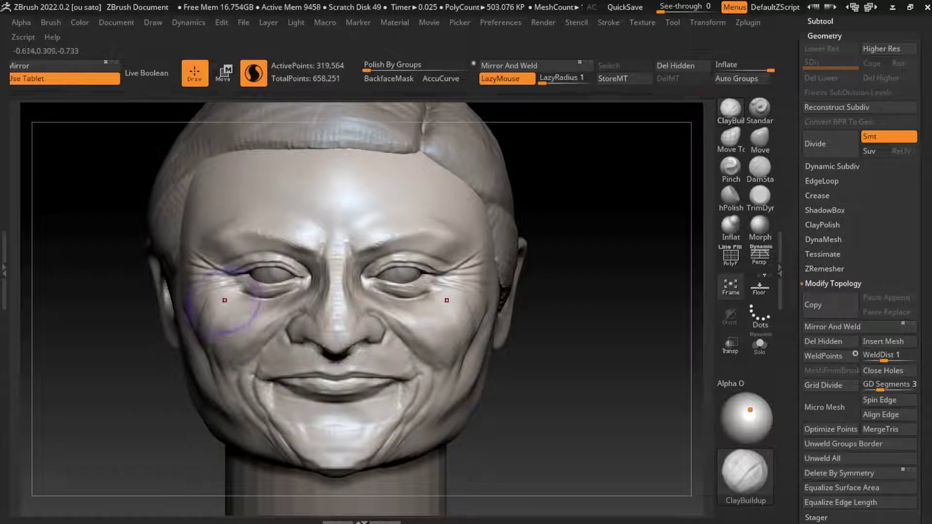
pyautogui.moveTo(204, 340); pyautogui.dragTo(221, 413)
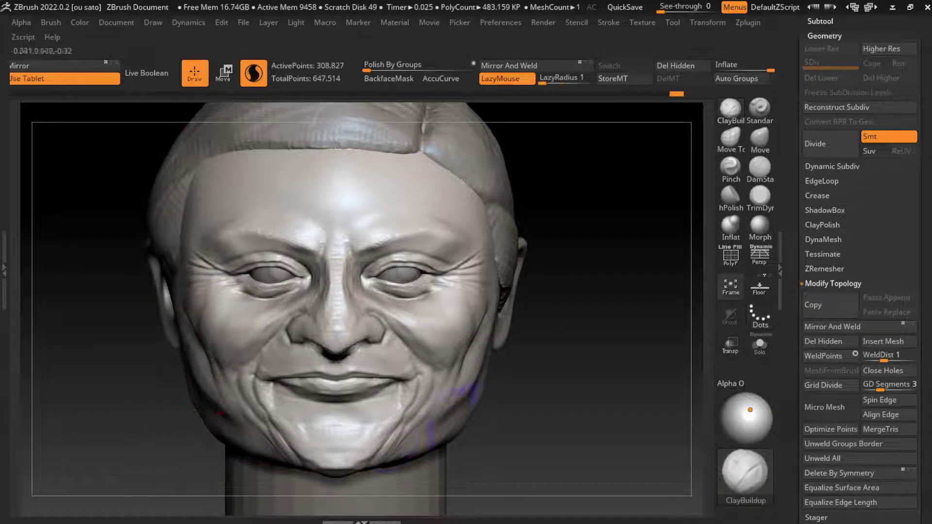
# Add more clay to the right cheek beside the mouth corner, then switch to the Move brush.
pyautogui.press('s')
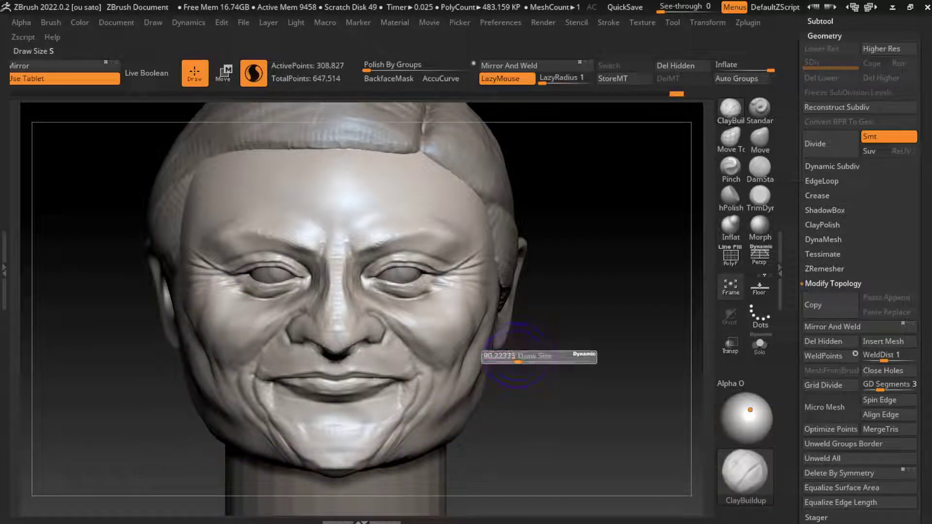
pyautogui.moveTo(473, 342); pyautogui.dragTo(480, 300)
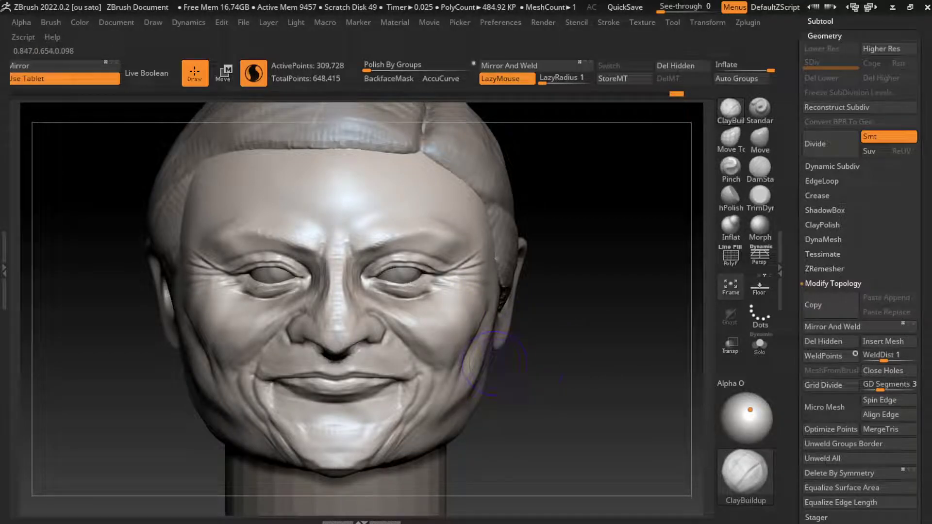
pyautogui.press('b')
pyautogui.press('m')
pyautogui.press('v')
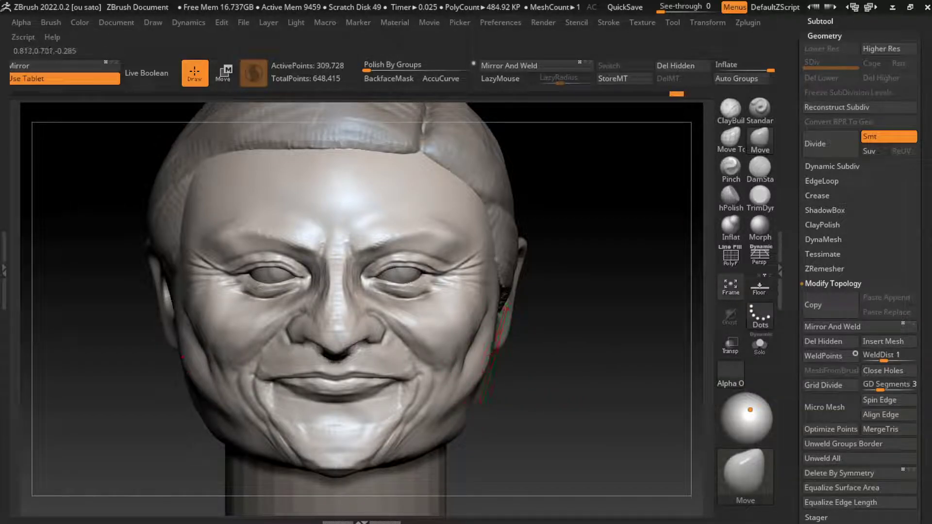
# Sculpt the area beside the right ear with ClayBuildup at a smaller brush size, smoothing it.
pyautogui.moveTo(478, 386); pyautogui.dragTo(510, 377, button='right')
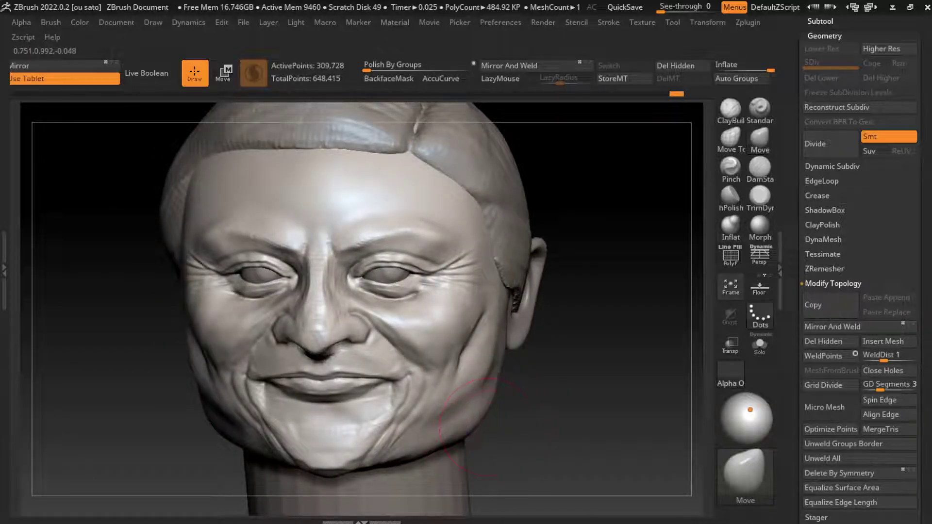
pyautogui.moveTo(490, 428)
pyautogui.mouseDown(button='right')
pyautogui.moveTo(507, 417)
pyautogui.moveTo(500, 393)
pyautogui.mouseUp(button='right')
pyautogui.press('b')
pyautogui.press('c')
pyautogui.press('b')
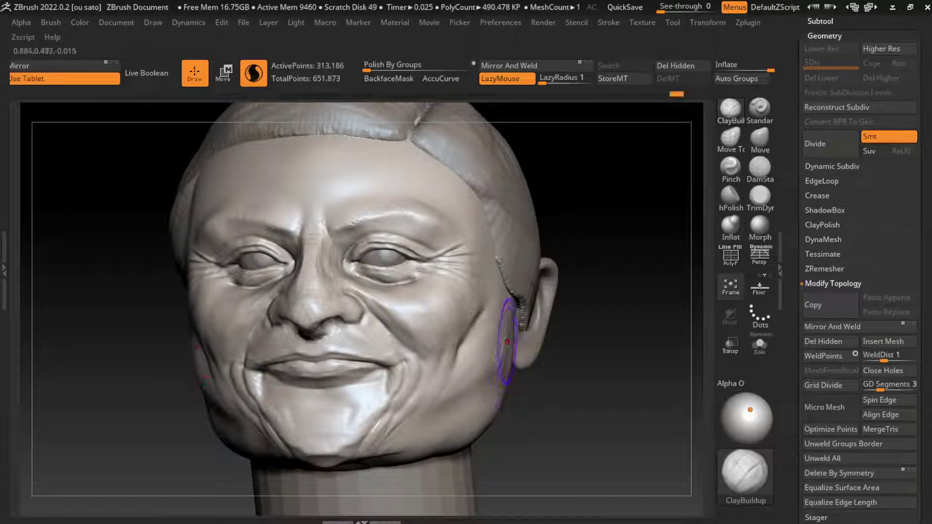
pyautogui.moveTo(572, 417); pyautogui.dragTo(531, 419, button='right')
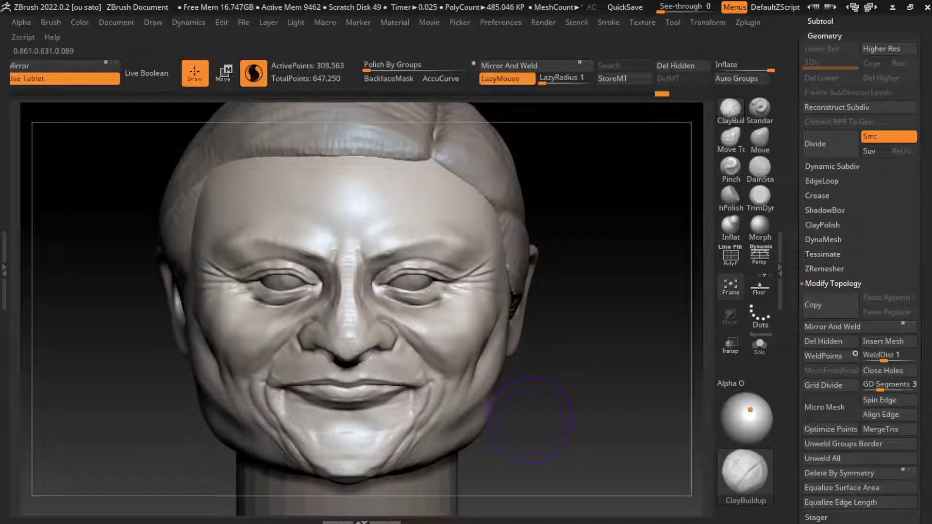
pyautogui.press('s')
pyautogui.moveTo(515, 415); pyautogui.dragTo(492, 416)
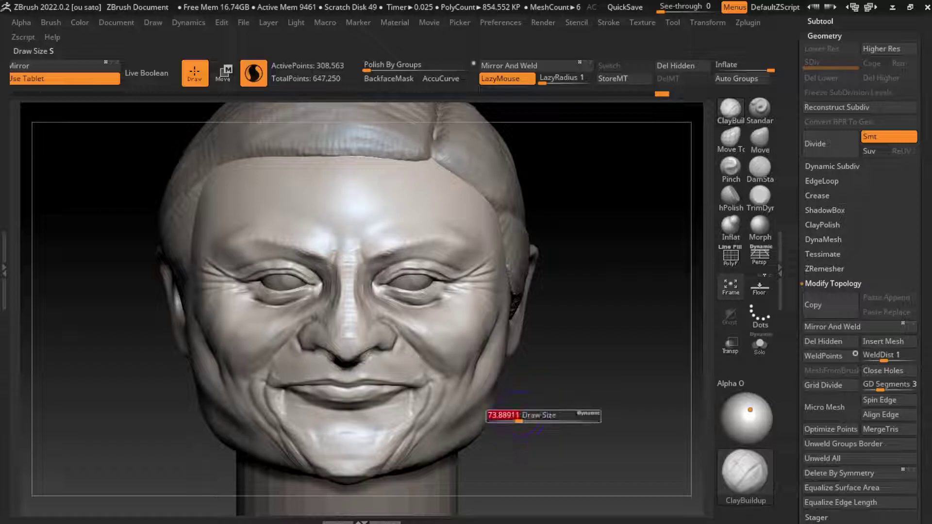
pyautogui.press('shift')
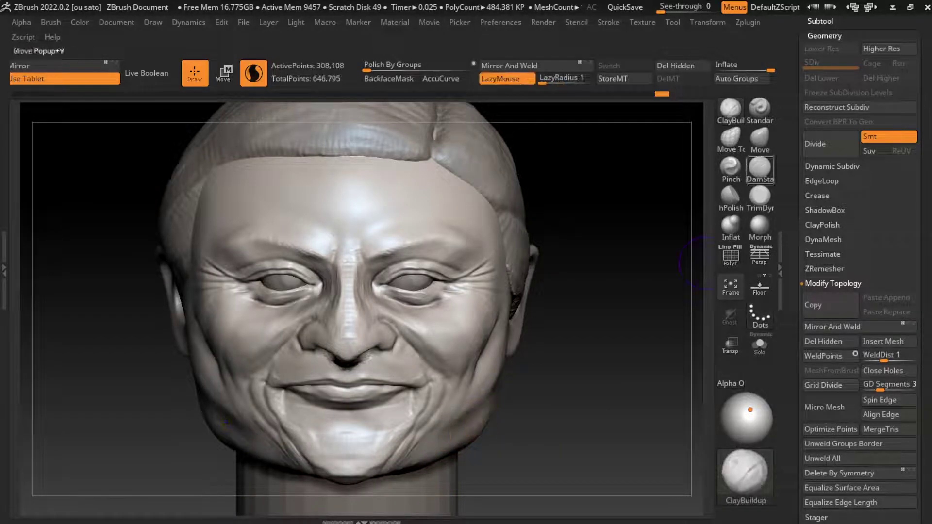
# Sculpt and smooth along the jawline, then build up the right cheek near the ear.
pyautogui.moveTo(505, 394)
pyautogui.mouseDown(button='right')
pyautogui.moveTo(685, 233)
pyautogui.moveTo(505, 396)
pyautogui.mouseUp(button='right')
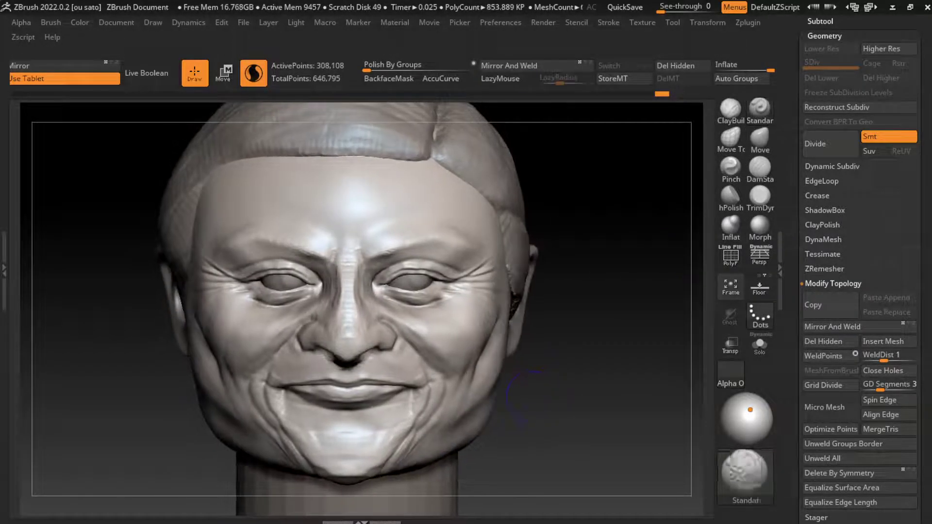
pyautogui.press('s')
pyautogui.moveTo(436, 441)
pyautogui.mouseDown()
pyautogui.moveTo(440, 432)
pyautogui.moveTo(423, 441)
pyautogui.moveTo(539, 408)
pyautogui.mouseUp()
pyautogui.press('shift')
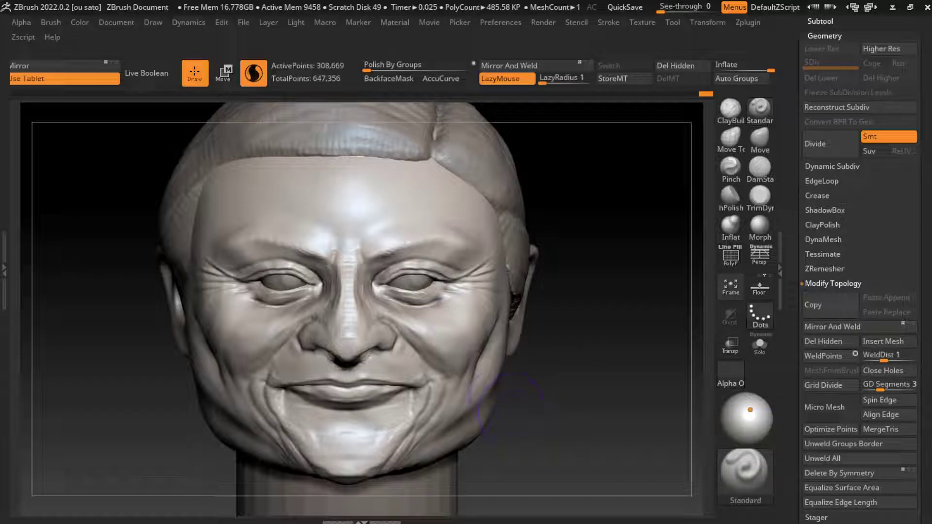
pyautogui.moveTo(486, 340)
pyautogui.keyDown('ctrl'); pyautogui.mouseDown()
pyautogui.moveTo(516, 322)
pyautogui.moveTo(505, 364)
pyautogui.mouseUp(); pyautogui.keyUp('ctrl')
pyautogui.moveTo(607, 340); pyautogui.dragTo(488, 340)
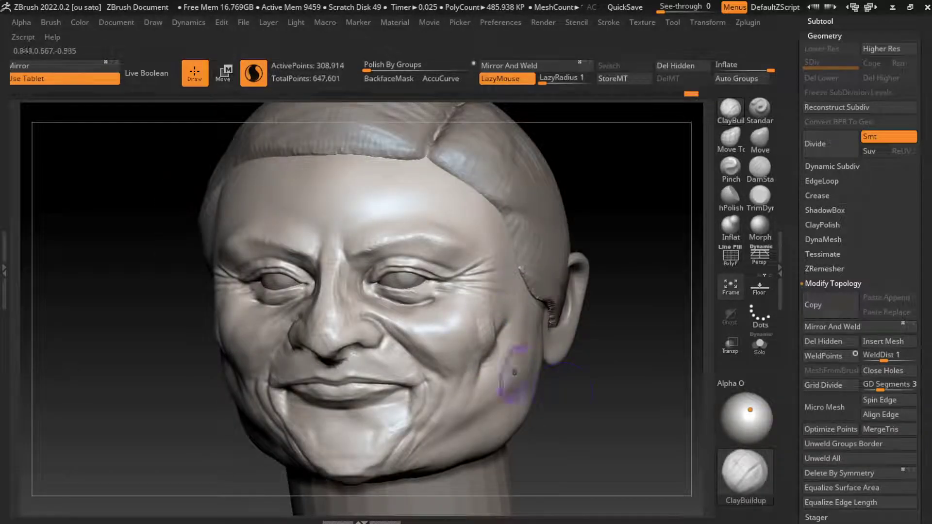
pyautogui.moveTo(509, 372); pyautogui.dragTo(578, 357)
pyautogui.keyDown('ctrl'); pyautogui.moveTo(497, 340); pyautogui.dragTo(485, 334); pyautogui.keyUp('ctrl')
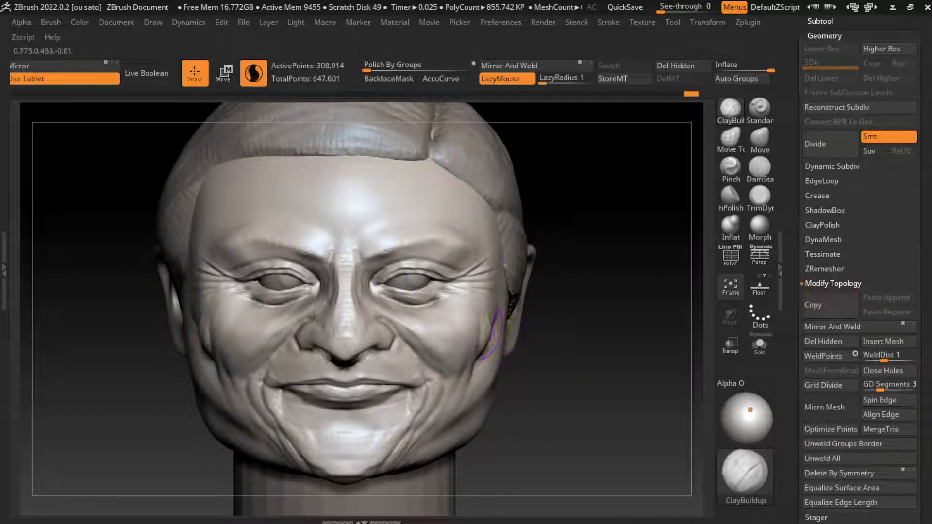
pyautogui.moveTo(486, 291)
pyautogui.keyDown('ctrl'); pyautogui.mouseDown()
pyautogui.moveTo(495, 319)
pyautogui.moveTo(486, 321)
pyautogui.mouseUp(); pyautogui.keyUp('ctrl')
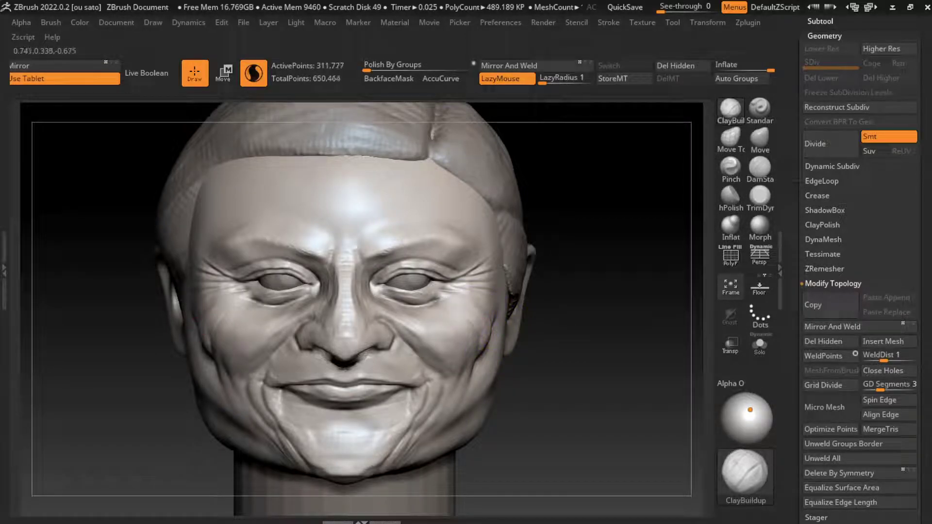
# Carve a deeper crease into the right cheek with DamStandard.
pyautogui.click(760, 167)
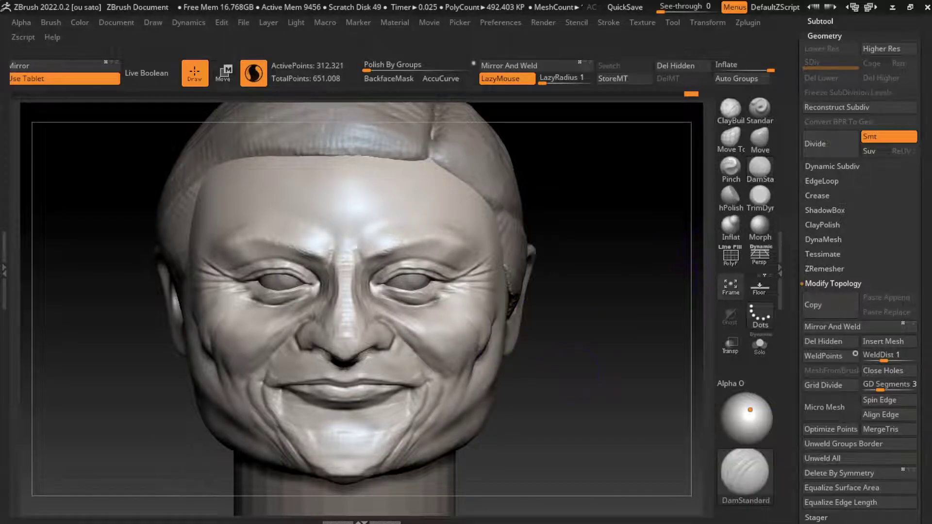
pyautogui.moveTo(559, 352); pyautogui.dragTo(221, 352)
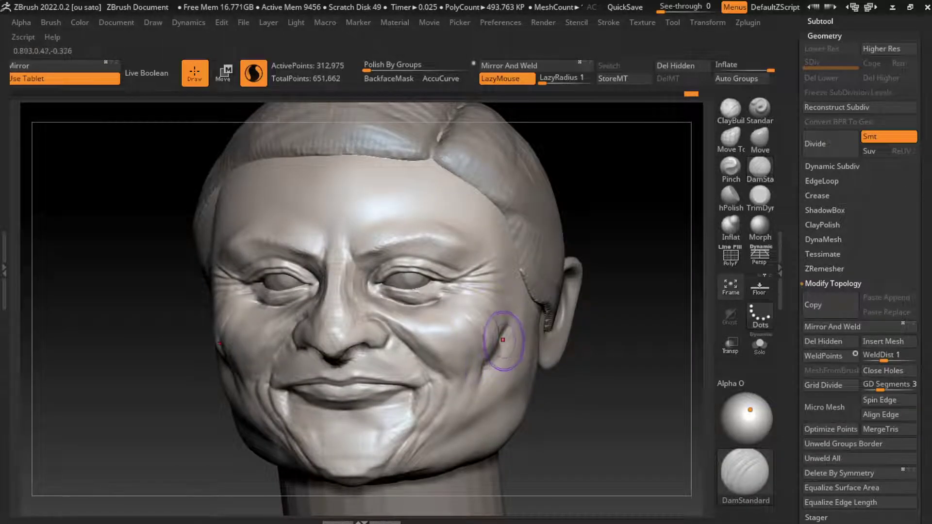
pyautogui.moveTo(484, 344); pyautogui.dragTo(485, 334, button='right')
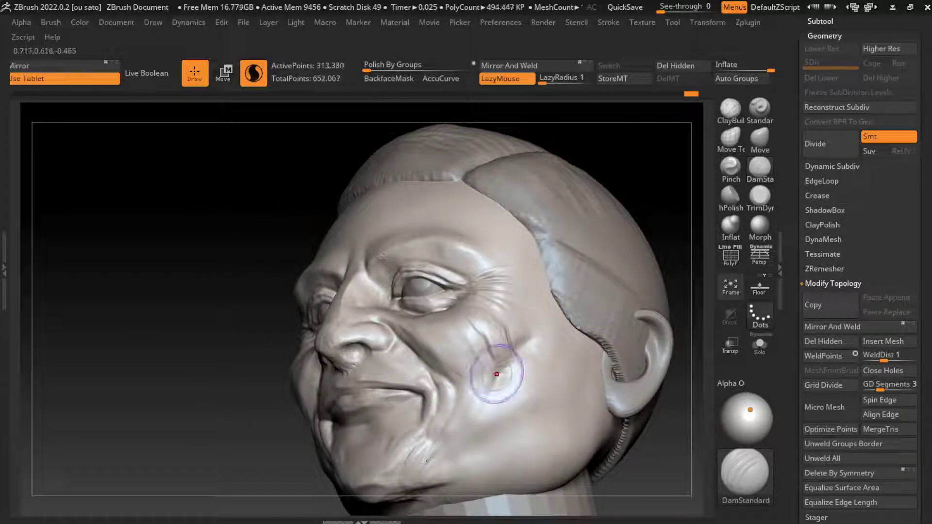
pyautogui.moveTo(491, 369)
pyautogui.mouseDown()
pyautogui.moveTo(468, 322)
pyautogui.moveTo(481, 301)
pyautogui.mouseUp()
# Build up the right cheekbone near the hairline and beside the eye with ClayBuildup.
pyautogui.press('b')
pyautogui.press('c')
pyautogui.press('b')
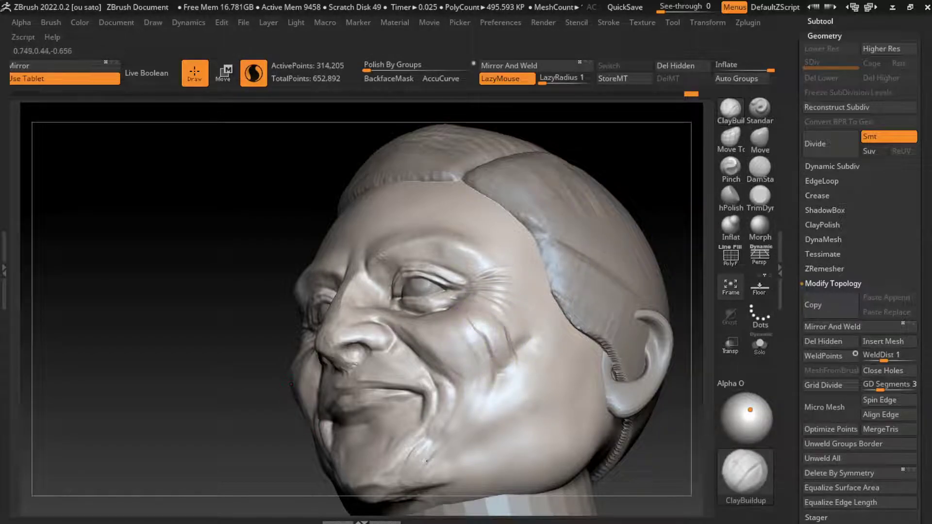
pyautogui.moveTo(524, 371); pyautogui.dragTo(566, 318)
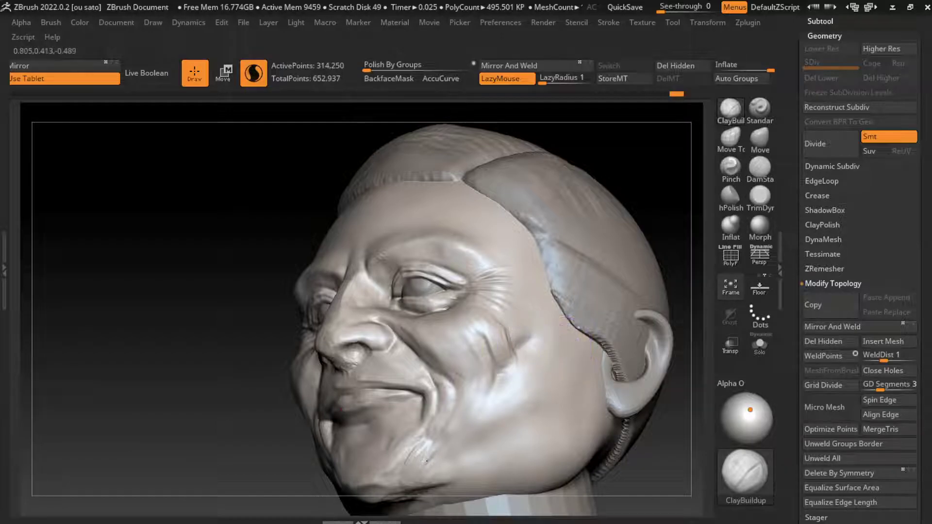
pyautogui.moveTo(507, 343); pyautogui.dragTo(508, 331)
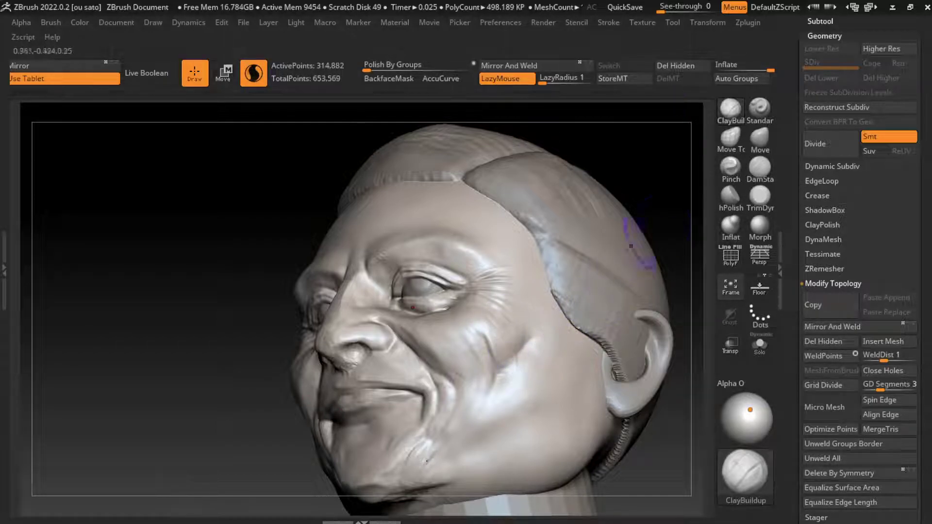
pyautogui.keyDown('shift'); pyautogui.moveTo(641, 257); pyautogui.dragTo(671, 255); pyautogui.keyUp('shift')
pyautogui.press('l')
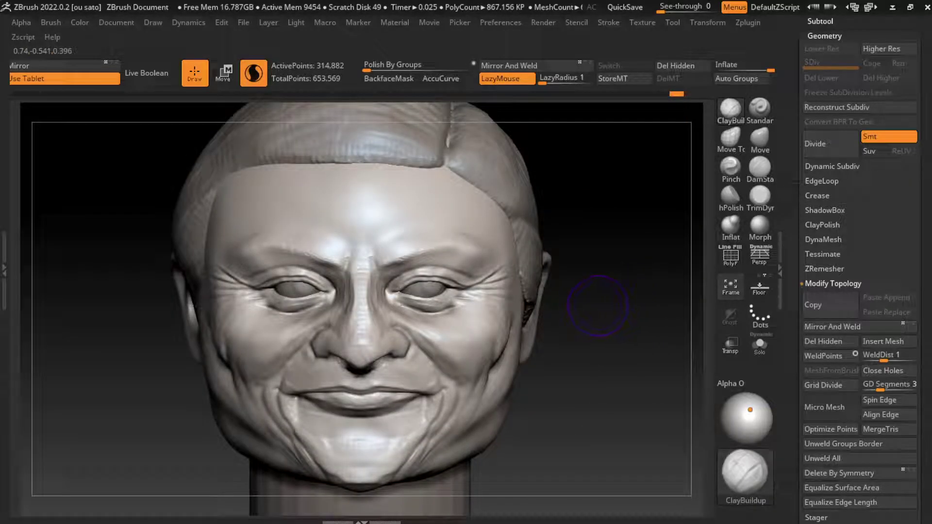
# Smooth the right cheek beside the ear so it blends into the face.
pyautogui.moveTo(563, 318); pyautogui.dragTo(500, 367)
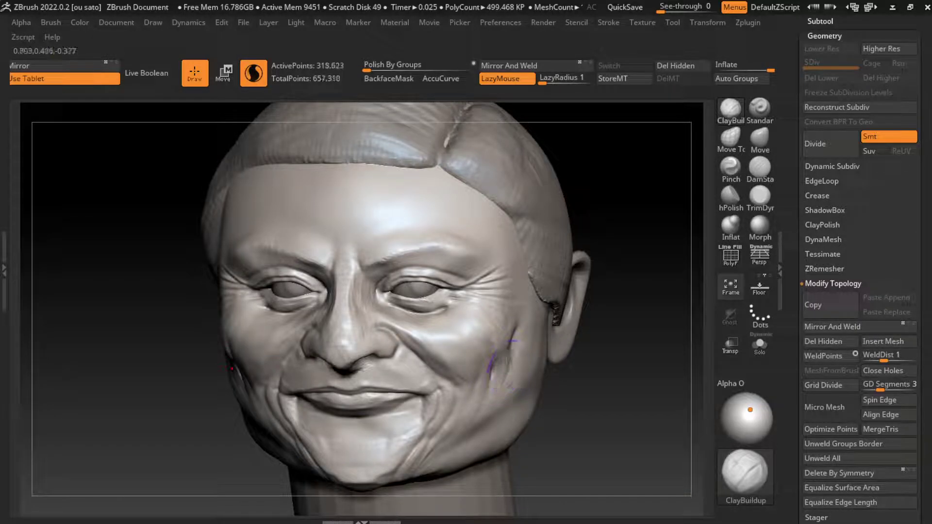
pyautogui.keyDown('shift'); pyautogui.moveTo(500, 364); pyautogui.dragTo(520, 339); pyautogui.keyUp('shift')
pyautogui.keyDown('shift'); pyautogui.moveTo(631, 316); pyautogui.dragTo(612, 297); pyautogui.keyUp('shift')
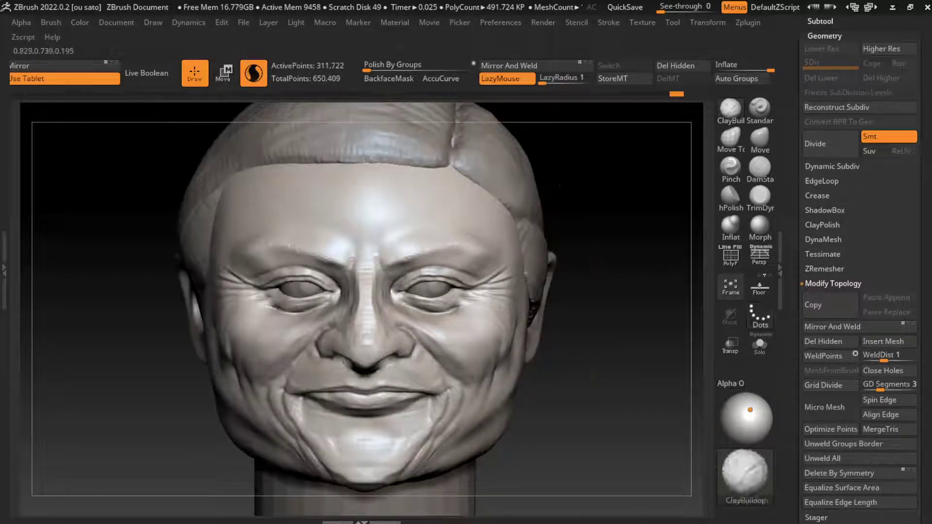
pyautogui.moveTo(553, 369); pyautogui.dragTo(546, 376)
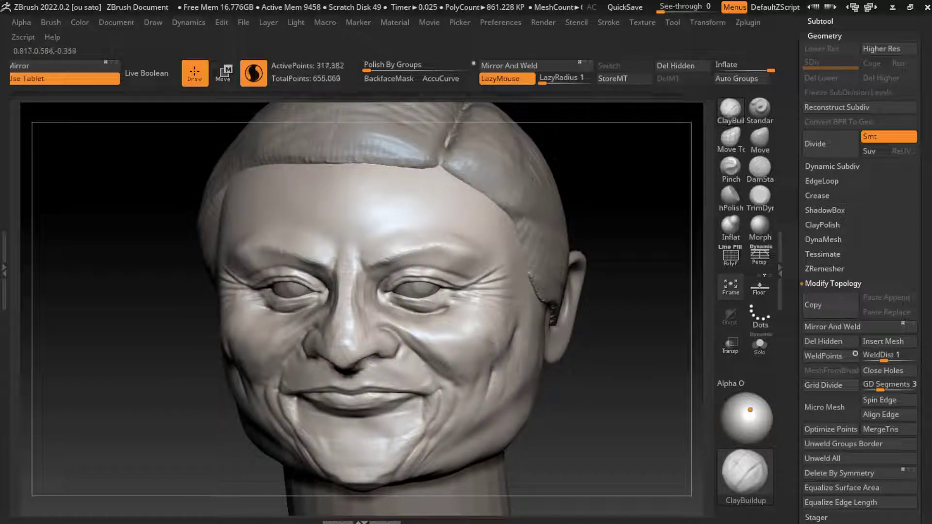
pyautogui.keyDown('shift'); pyautogui.moveTo(515, 340); pyautogui.dragTo(495, 389); pyautogui.keyUp('shift')
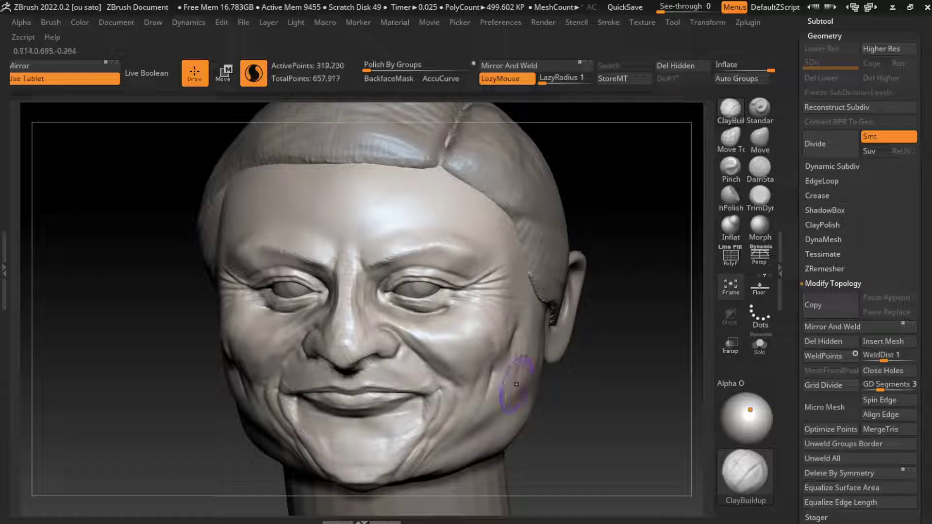
pyautogui.keyDown('shift'); pyautogui.moveTo(631, 340); pyautogui.dragTo(621, 335); pyautogui.keyUp('shift')
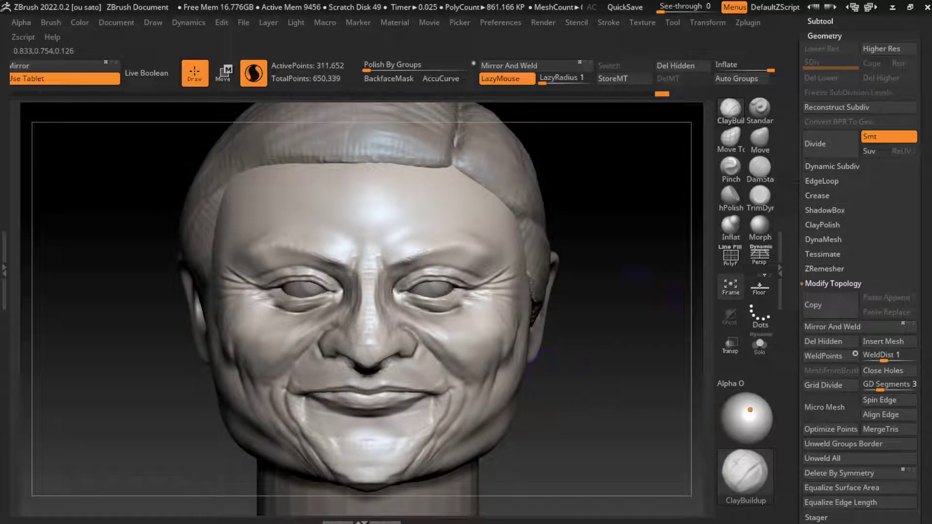
# Trim the right cheek edge and outer cheekbones flat with TrimDynamic, then enlarge the brush.
pyautogui.click(760, 195)
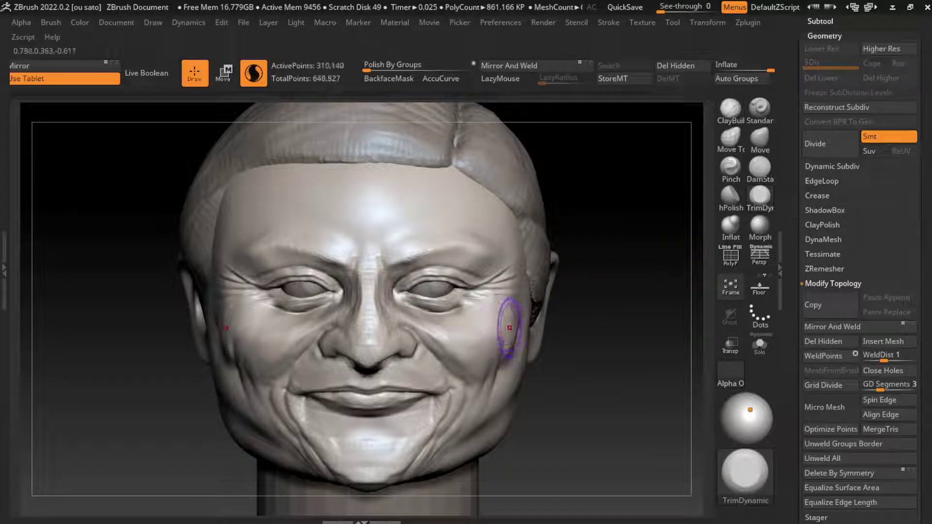
pyautogui.keyDown('shift'); pyautogui.moveTo(508, 326); pyautogui.dragTo(505, 318); pyautogui.keyUp('shift')
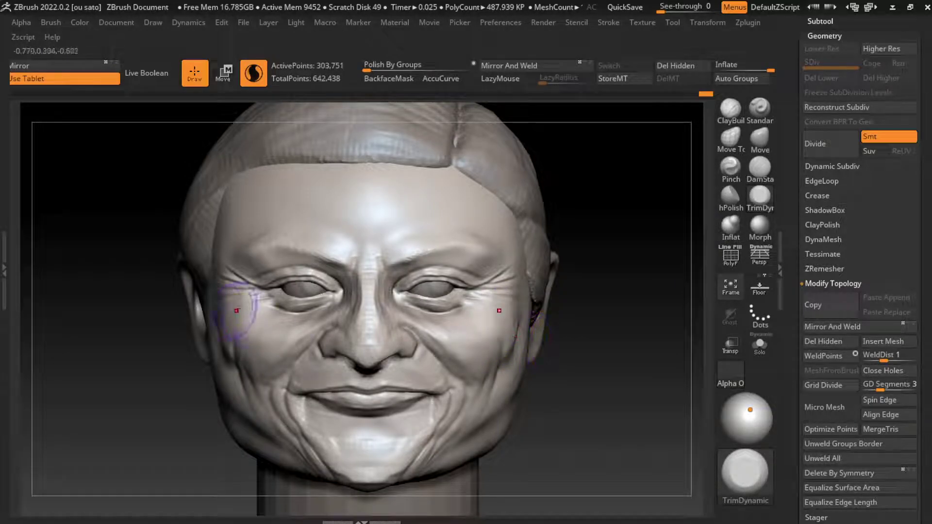
pyautogui.keyDown('shift'); pyautogui.moveTo(247, 311); pyautogui.dragTo(236, 314); pyautogui.keyUp('shift')
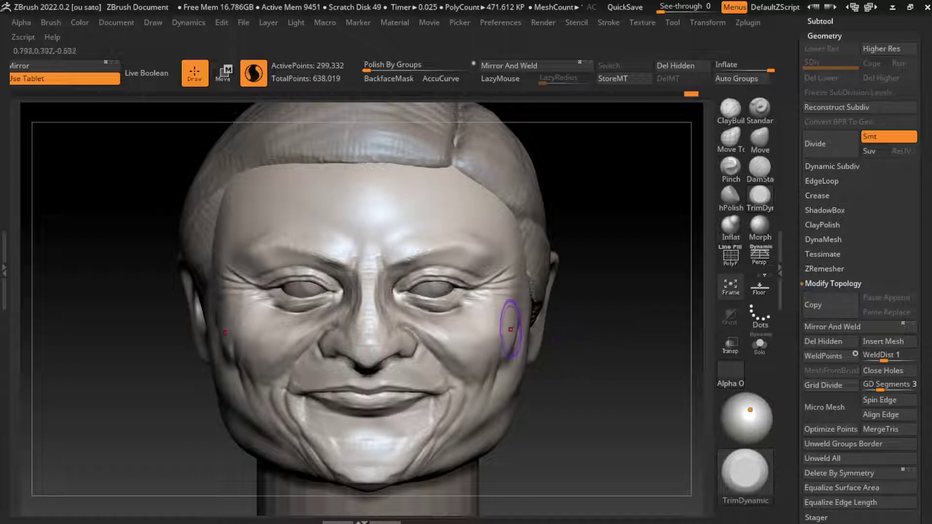
pyautogui.keyDown('shift'); pyautogui.moveTo(515, 323); pyautogui.dragTo(519, 313); pyautogui.keyUp('shift')
pyautogui.keyDown('shift'); pyautogui.moveTo(522, 344); pyautogui.dragTo(555, 346); pyautogui.keyUp('shift')
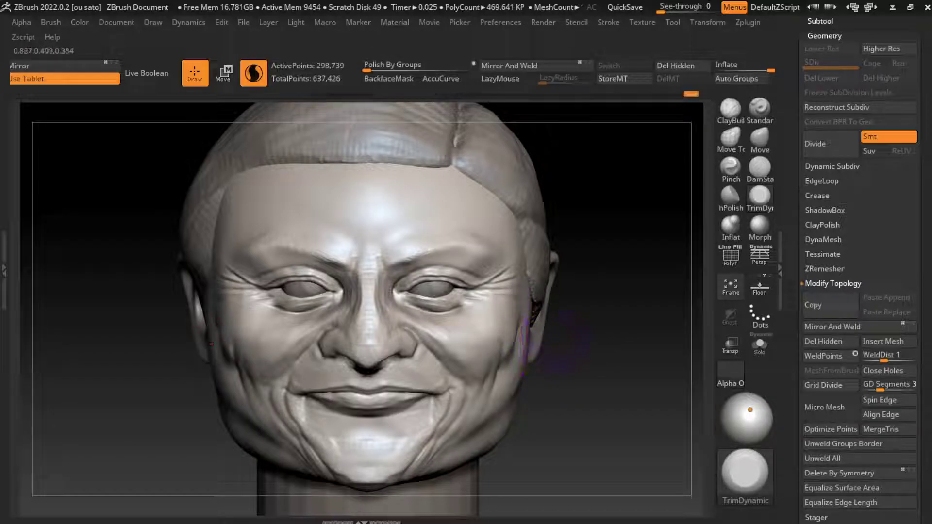
pyautogui.press('s')
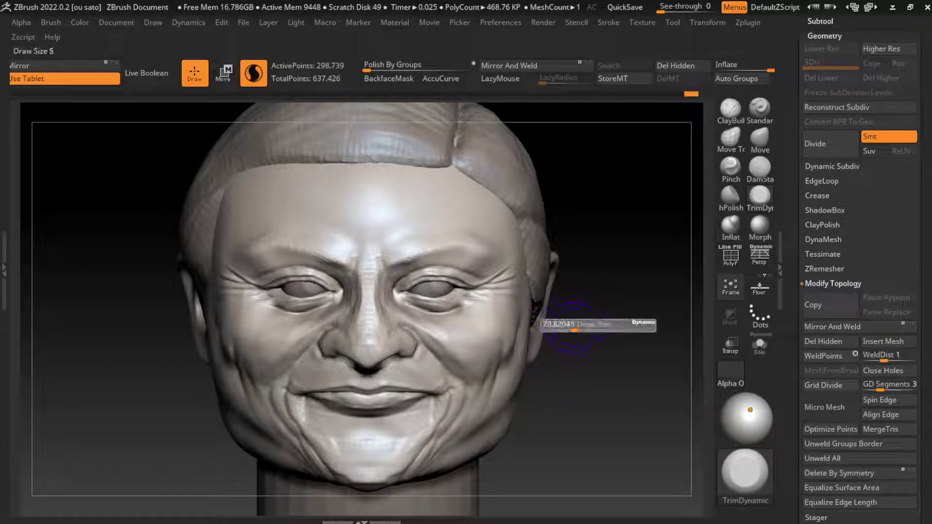
pyautogui.press('s')
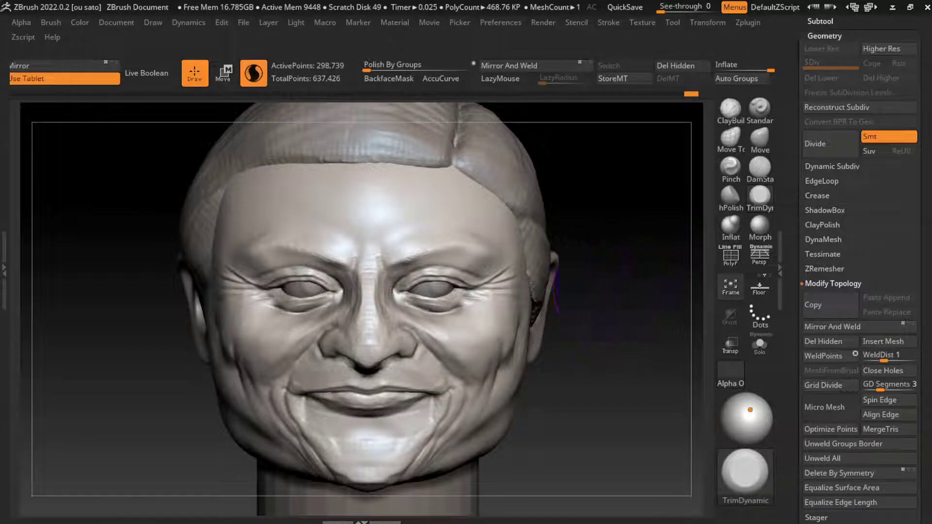
pyautogui.click(760, 137)
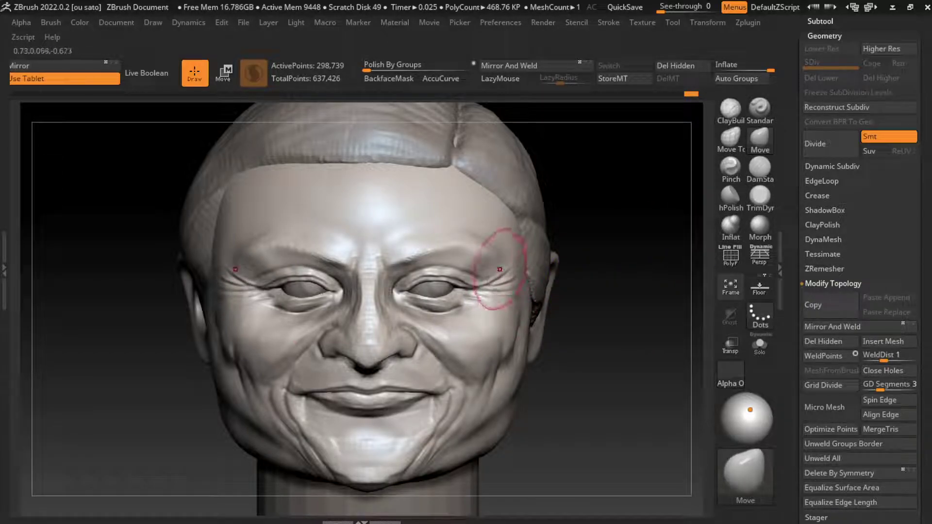
# Build up the areas by the left eye and the right eye corner with ClayBuildup.
pyautogui.press('b')
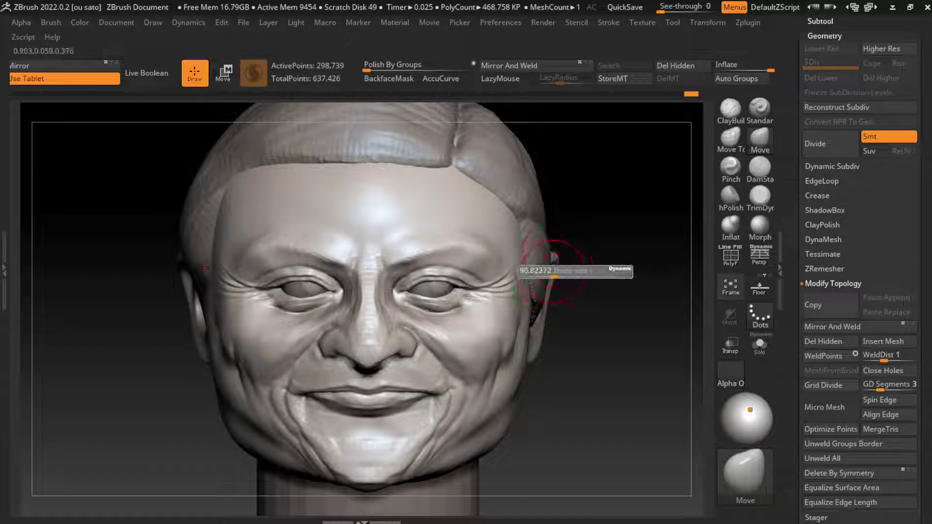
pyautogui.press('d')
pyautogui.press('s')
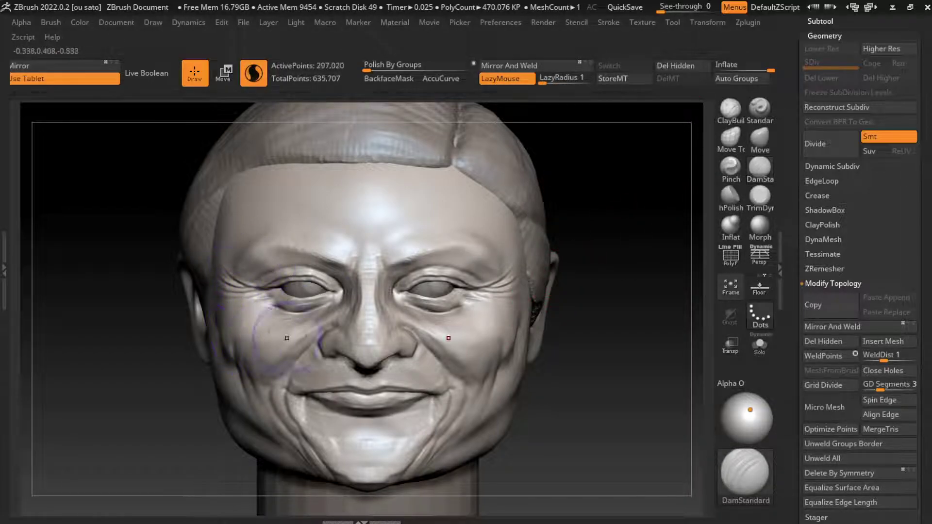
pyautogui.click(730, 107)
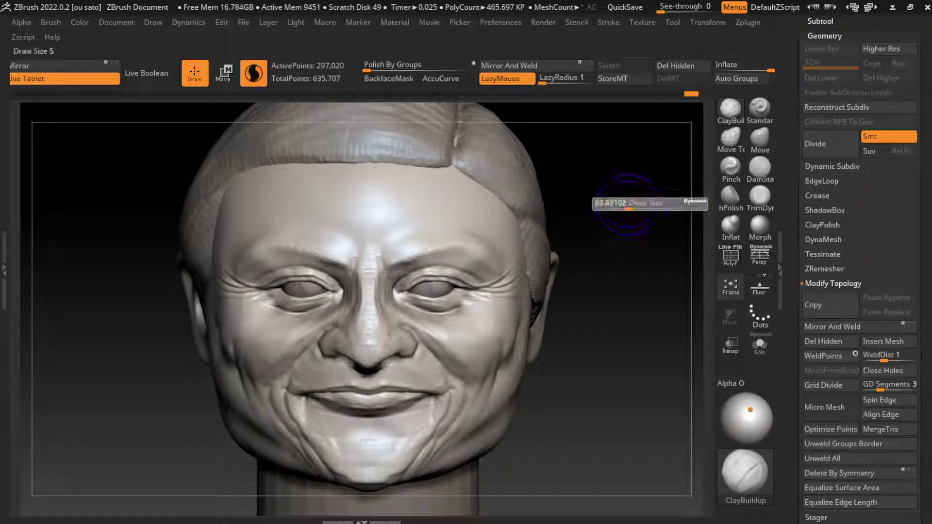
pyautogui.moveTo(274, 265); pyautogui.dragTo(263, 268)
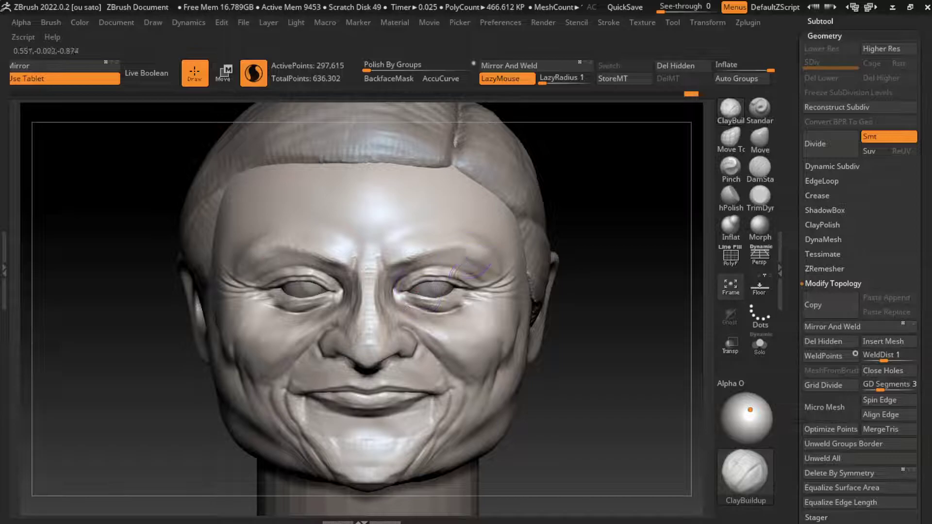
pyautogui.moveTo(479, 282)
pyautogui.mouseDown()
pyautogui.moveTo(489, 273)
pyautogui.moveTo(492, 300)
pyautogui.mouseUp()
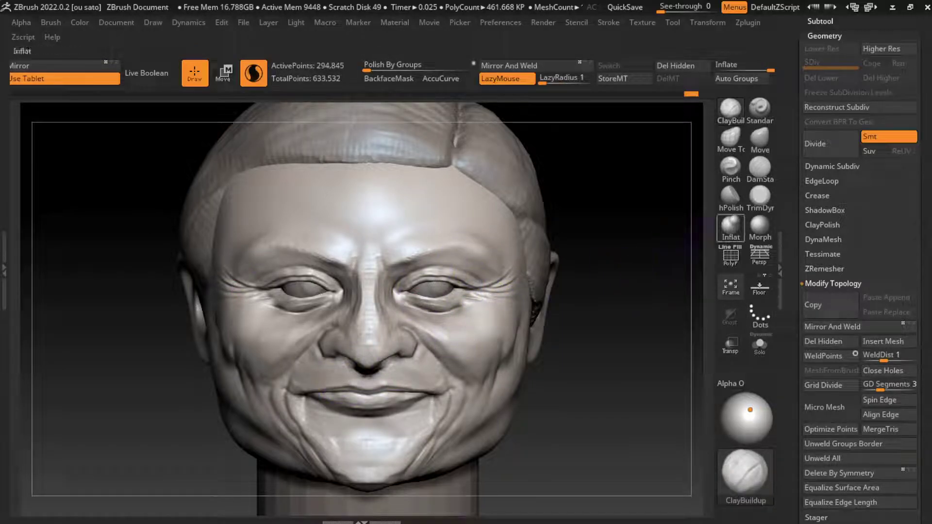
# Turn the head to front, enlarge the brush to cover the head's side, and pick TrimDynamic.
pyautogui.click(760, 141)
pyautogui.moveTo(607, 316); pyautogui.dragTo(679, 340)
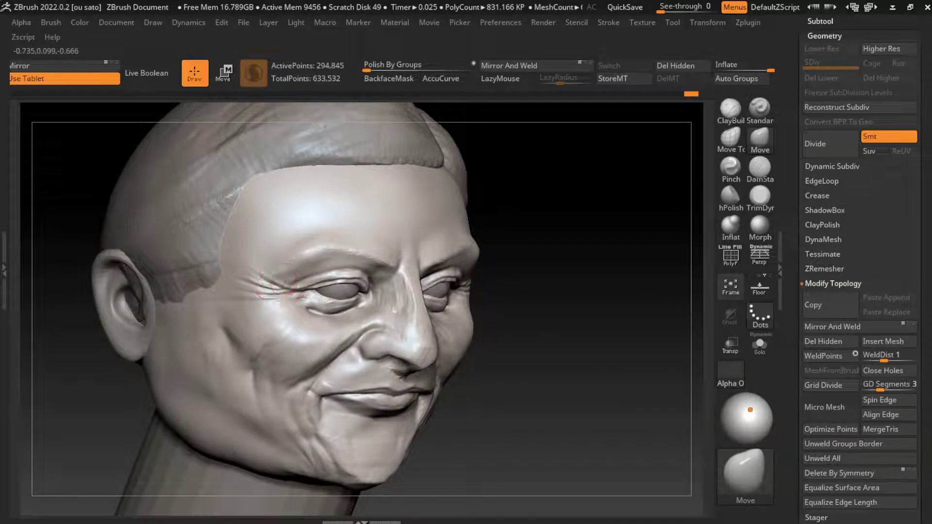
pyautogui.moveTo(451, 275); pyautogui.dragTo(592, 286, button='right')
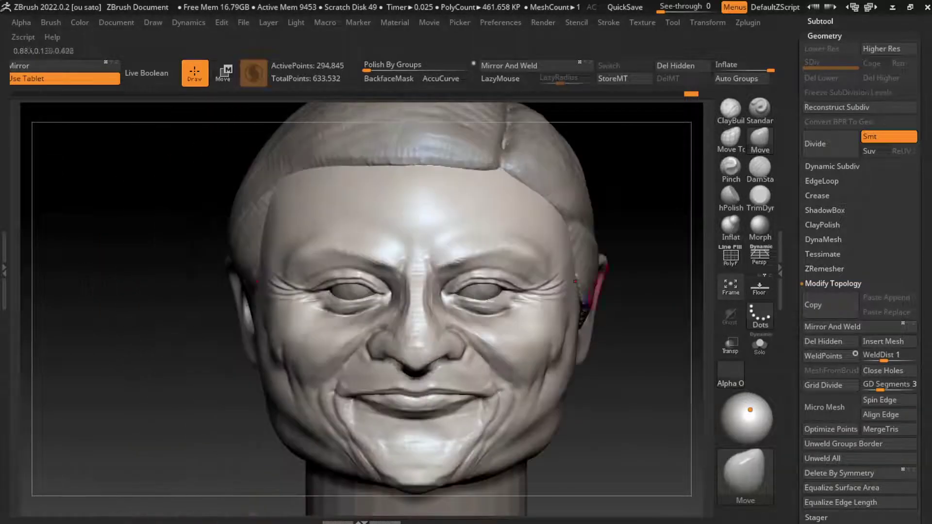
pyautogui.moveTo(652, 335); pyautogui.dragTo(639, 323, button='right')
pyautogui.press('s')
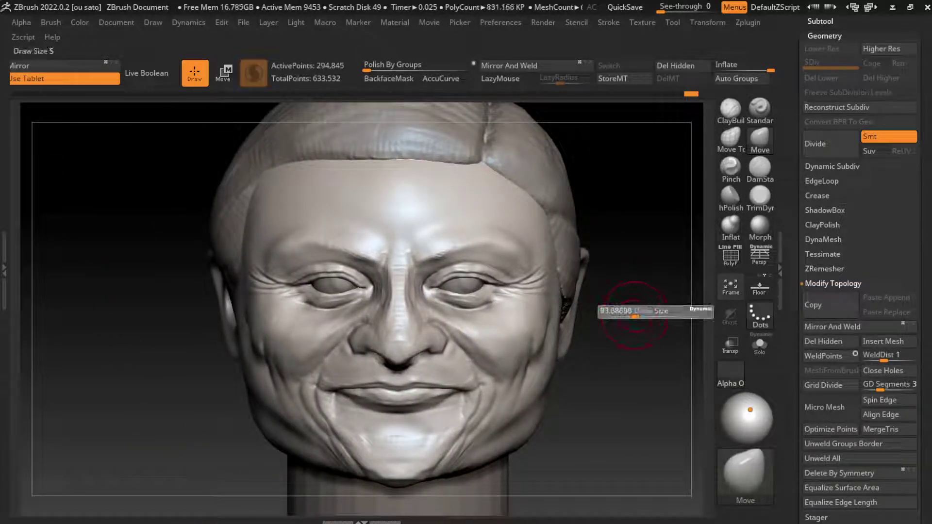
pyautogui.moveTo(626, 309); pyautogui.dragTo(651, 309)
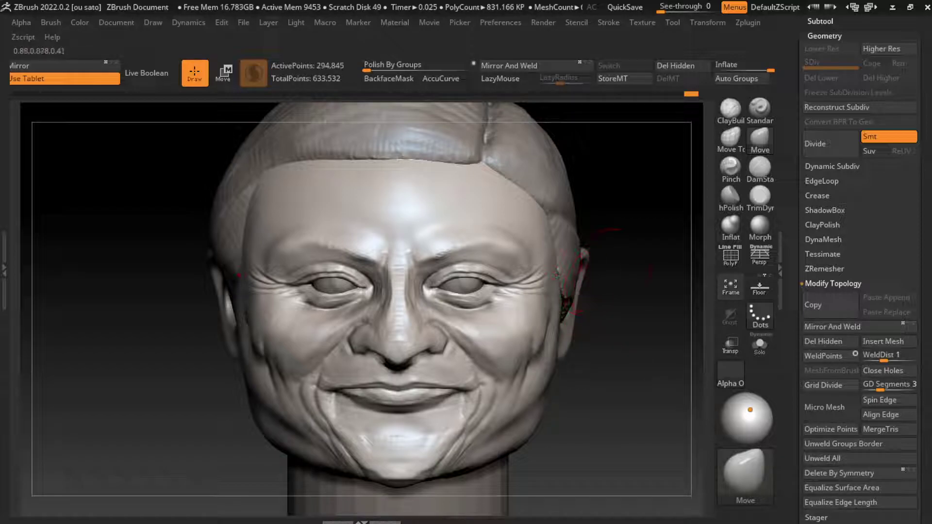
pyautogui.click(760, 195)
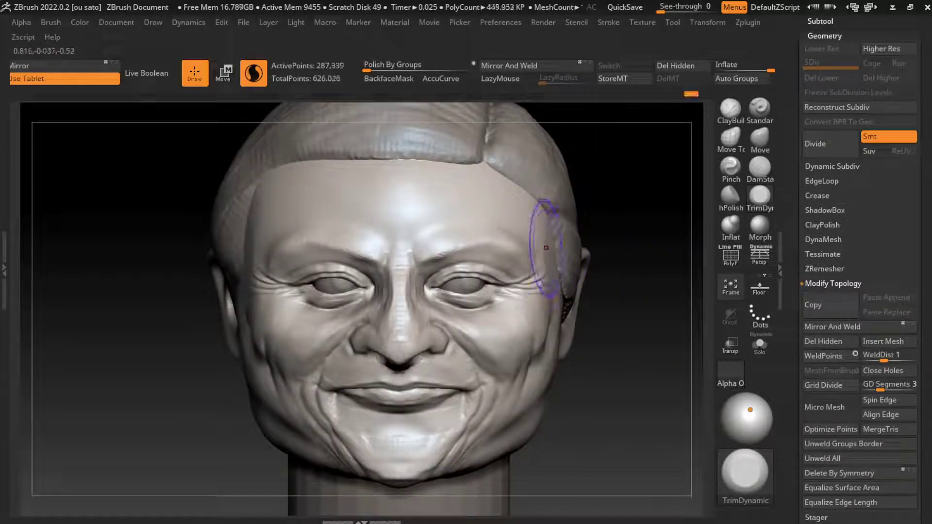
# Flatten the right side of the head with TrimDynamic, then soften the crow's-feet with Move.
pyautogui.moveTo(546, 227); pyautogui.dragTo(550, 270)
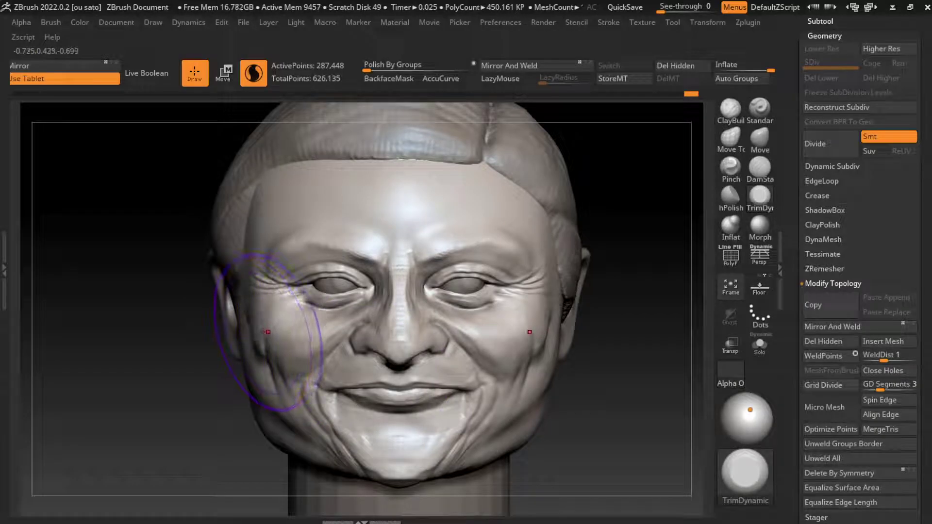
pyautogui.press('b')
pyautogui.press('m')
pyautogui.press('v')
pyautogui.keyDown('shift'); pyautogui.moveTo(268, 330); pyautogui.dragTo(277, 291); pyautogui.keyUp('shift')
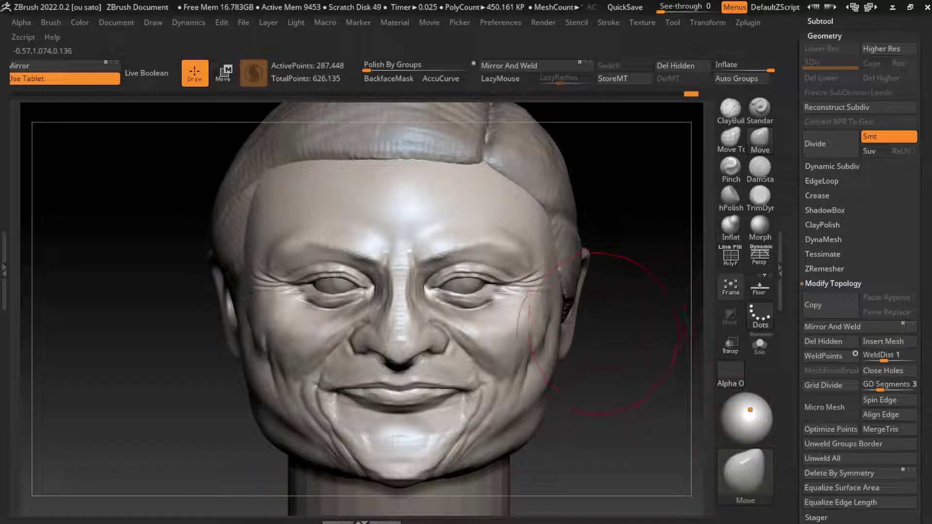
# Zoom out to the whole head, enlarge the Move brush to about 550, and activate Extract0.
pyautogui.moveTo(606, 334); pyautogui.dragTo(590, 340, button='right')
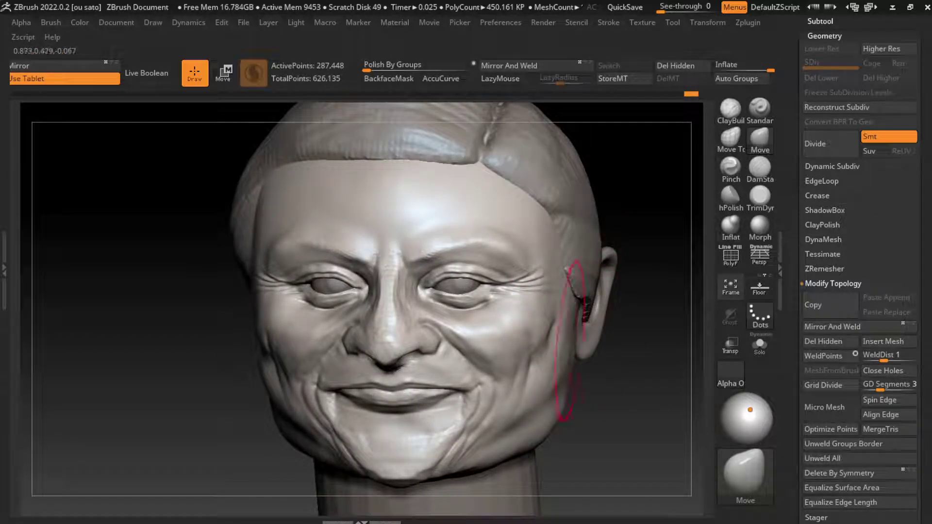
pyautogui.moveTo(573, 267); pyautogui.dragTo(600, 259, button='right')
pyautogui.keyDown('ctrl'); pyautogui.moveTo(612, 344); pyautogui.dragTo(588, 352, button='right'); pyautogui.keyUp('ctrl')
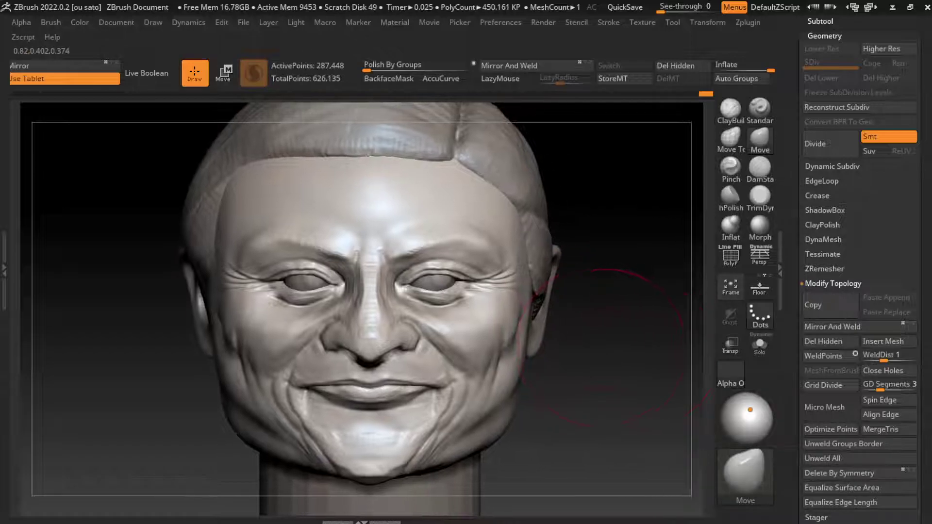
pyautogui.press('s')
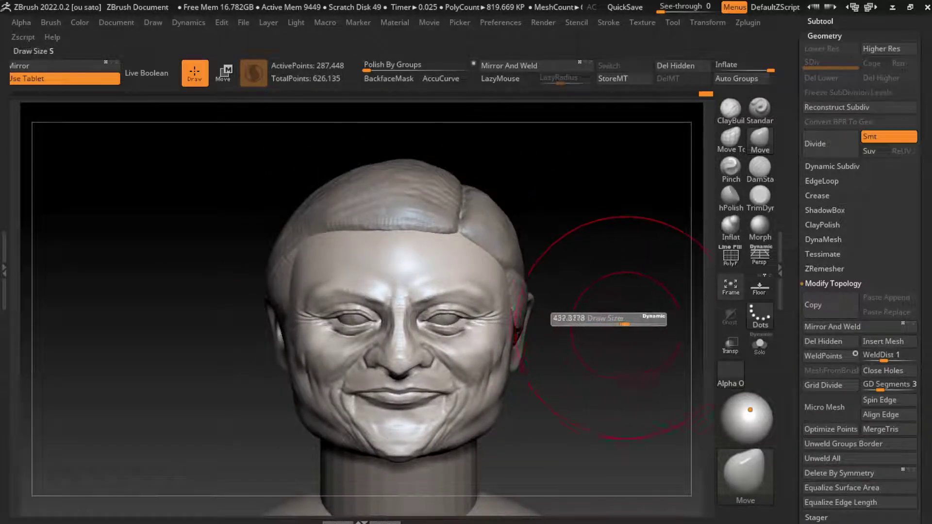
pyautogui.moveTo(605, 320); pyautogui.dragTo(631, 320)
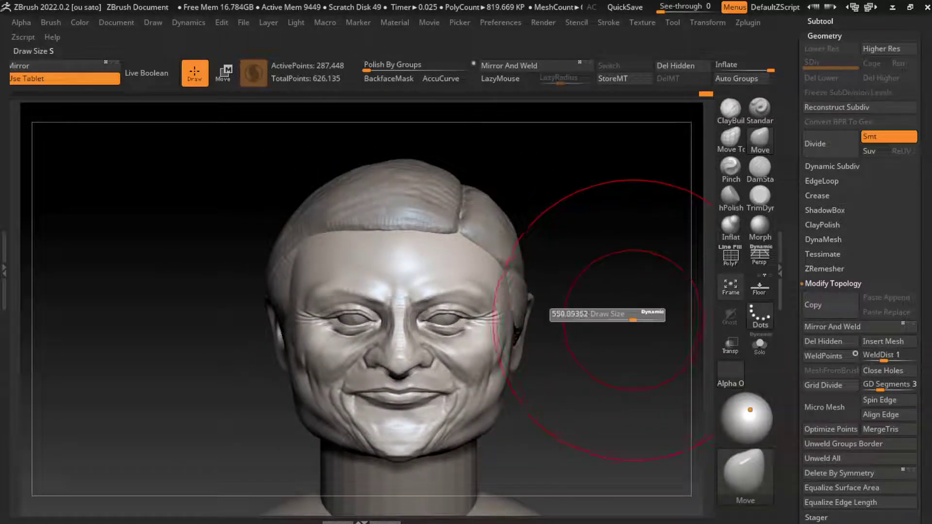
pyautogui.keyDown('alt'); pyautogui.click(406, 253); pyautogui.keyUp('alt')
# Nudge the Extract0 hair cap slightly lower, then return to sculpting on PM3D_Sphere3D1.
pyautogui.press('w')
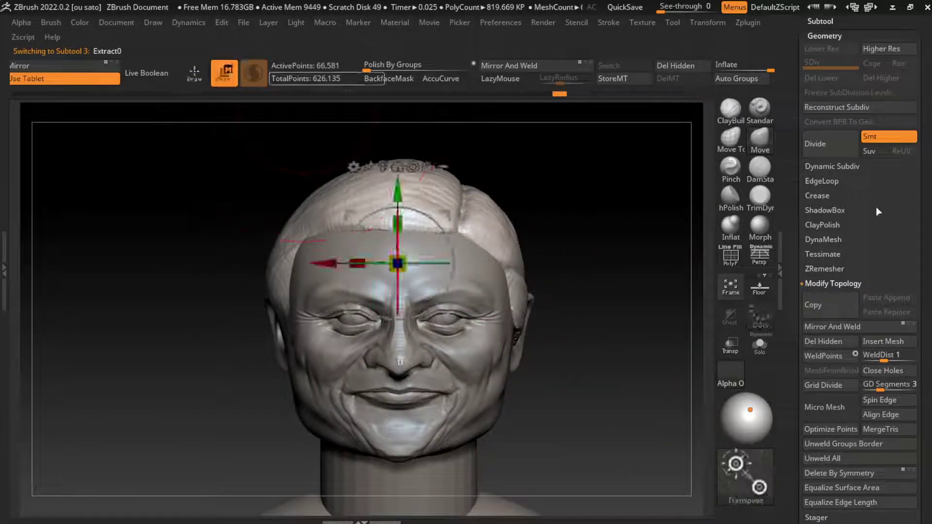
pyautogui.moveTo(398, 350); pyautogui.dragTo(398, 351)
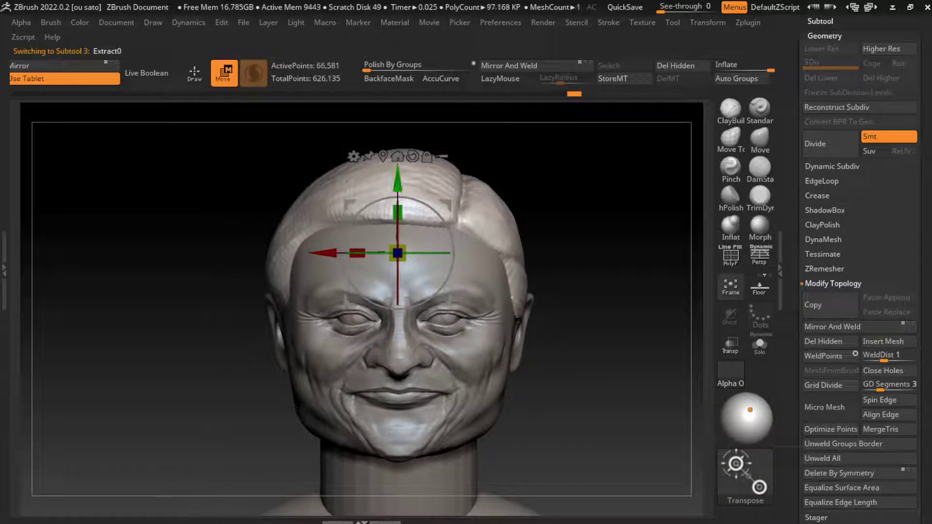
pyautogui.keyDown('alt'); pyautogui.click(485, 254); pyautogui.keyUp('alt')
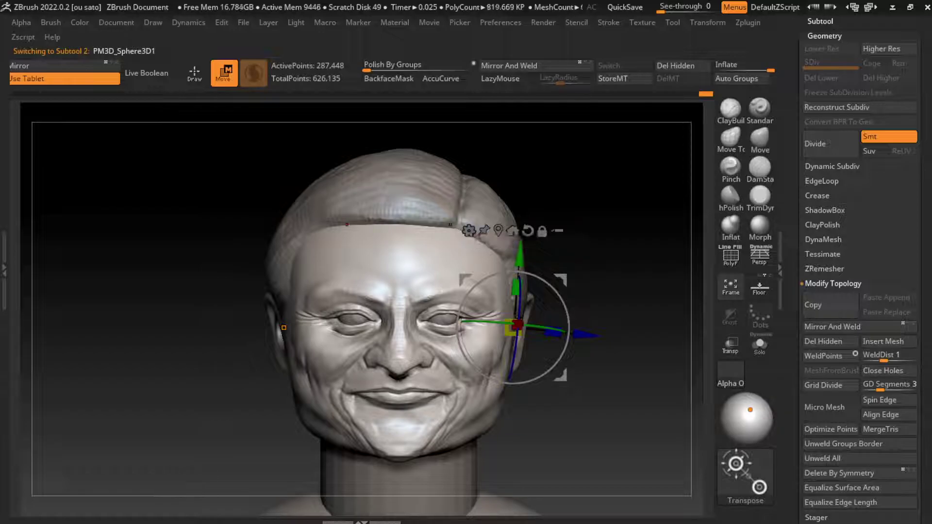
pyautogui.press('q')
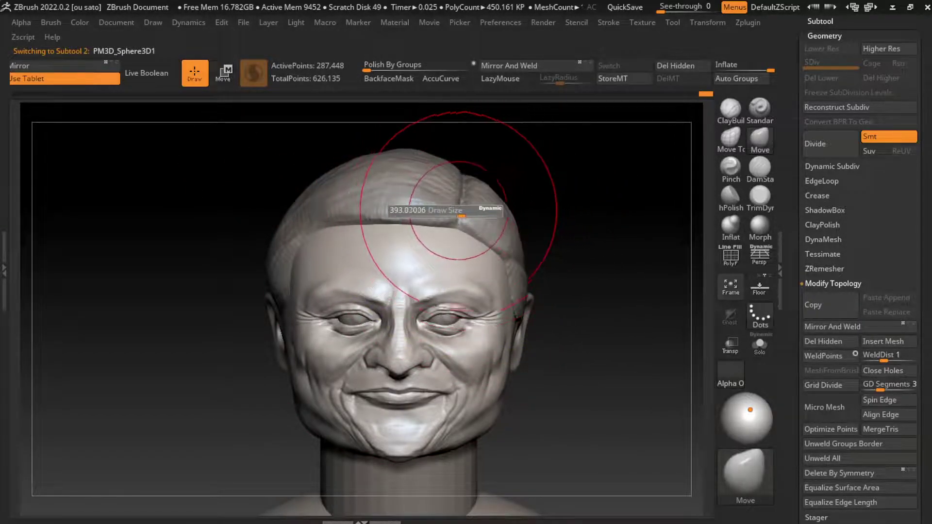
# Reshape the right temple and eye corner with a smaller Move brush.
pyautogui.press('b')
pyautogui.press('m')
pyautogui.press('v')
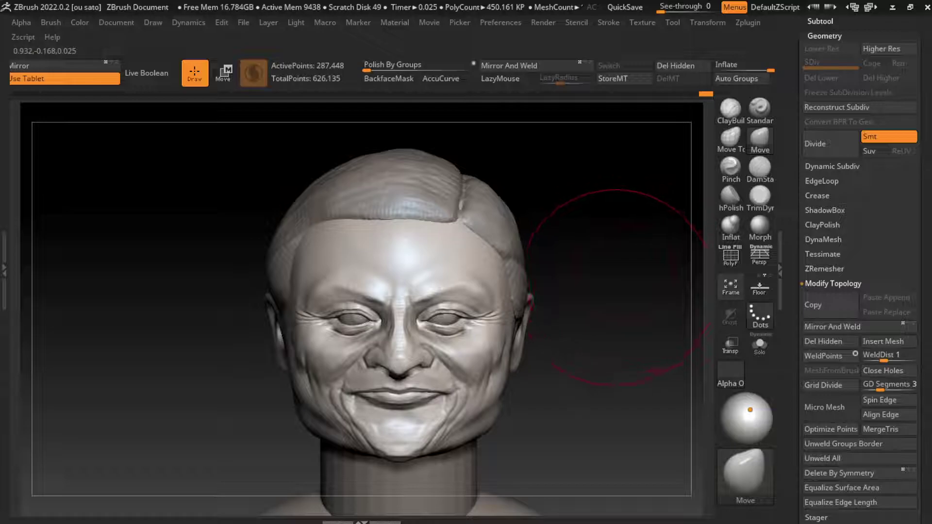
pyautogui.press('s')
pyautogui.moveTo(579, 306); pyautogui.dragTo(481, 289)
pyautogui.press('s')
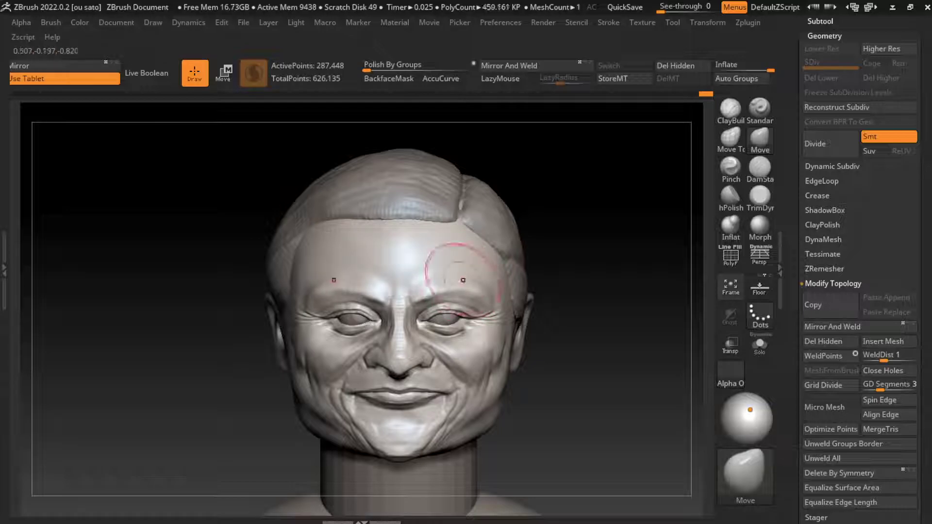
pyautogui.moveTo(490, 291); pyautogui.dragTo(486, 311)
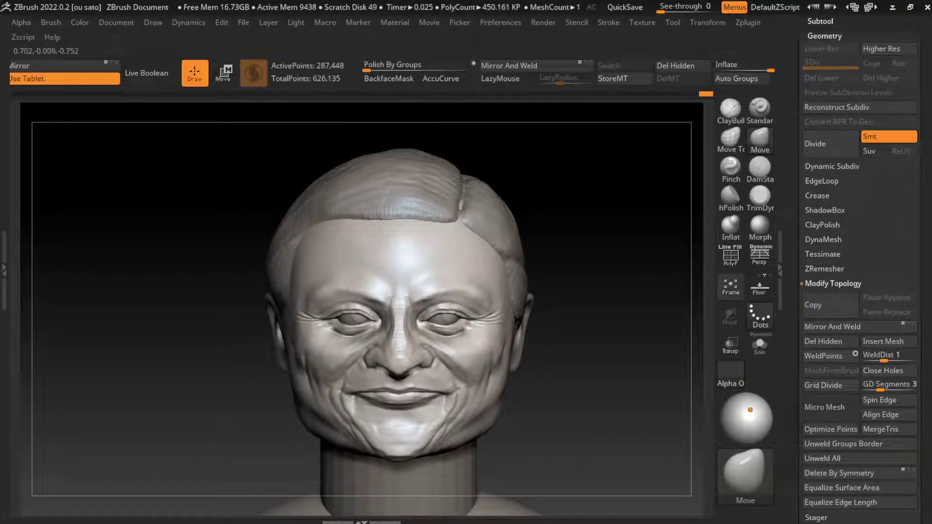
# Smooth the rough patch on the chin with a larger brush.
pyautogui.press('s')
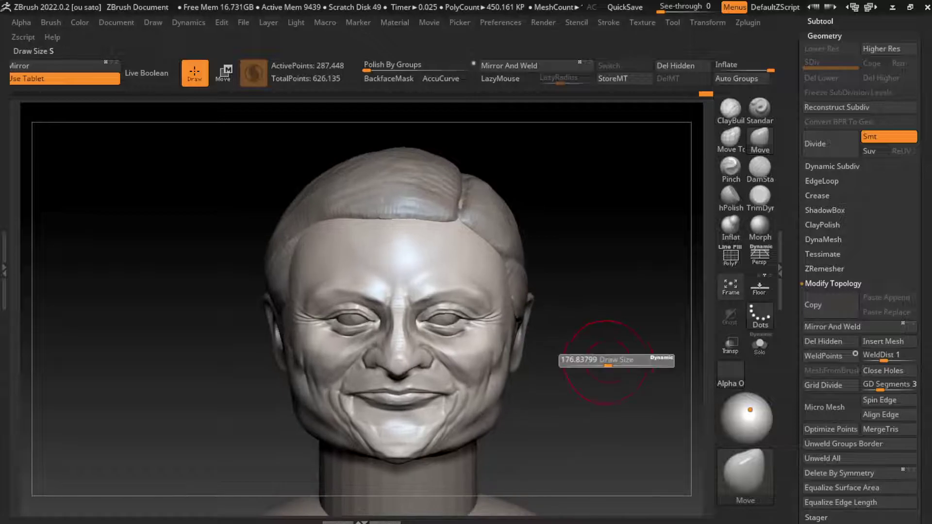
pyautogui.moveTo(597, 361); pyautogui.dragTo(615, 364)
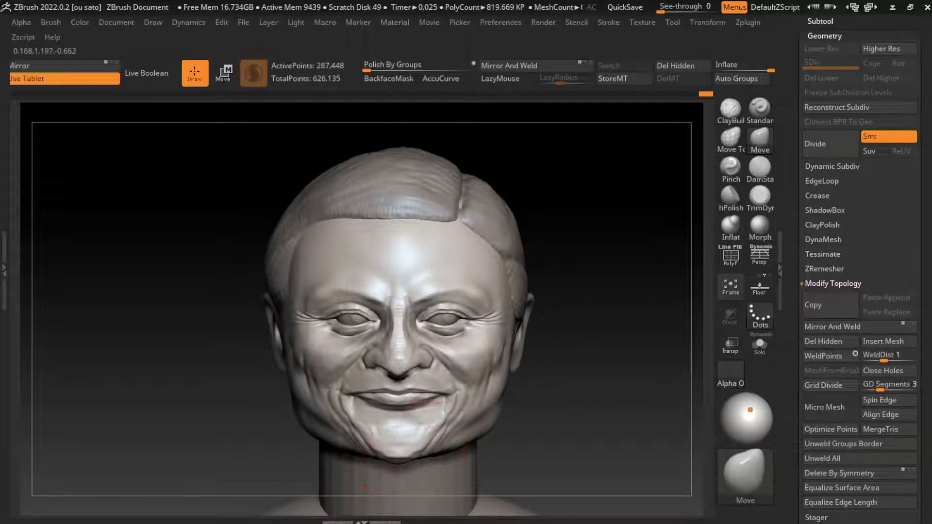
pyautogui.keyDown('shift'); pyautogui.moveTo(397, 451); pyautogui.dragTo(403, 447); pyautogui.keyUp('shift')
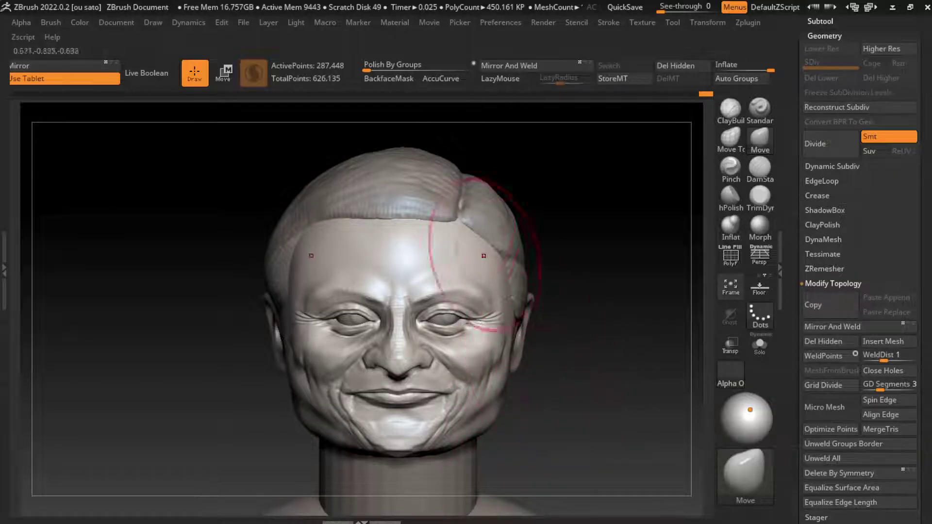
# Check the Extract0 hair cap, enable X symmetry, and reselect the PM3D_Sphere3D1 head subtool.
pyautogui.keyDown('alt'); pyautogui.click(451, 194); pyautogui.keyUp('alt')
pyautogui.press('w')
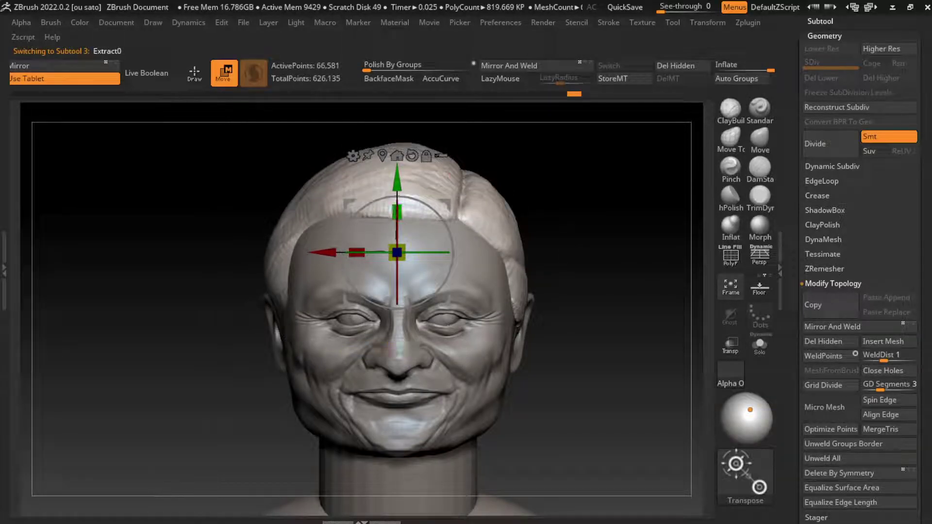
pyautogui.press('s')
pyautogui.press('q')
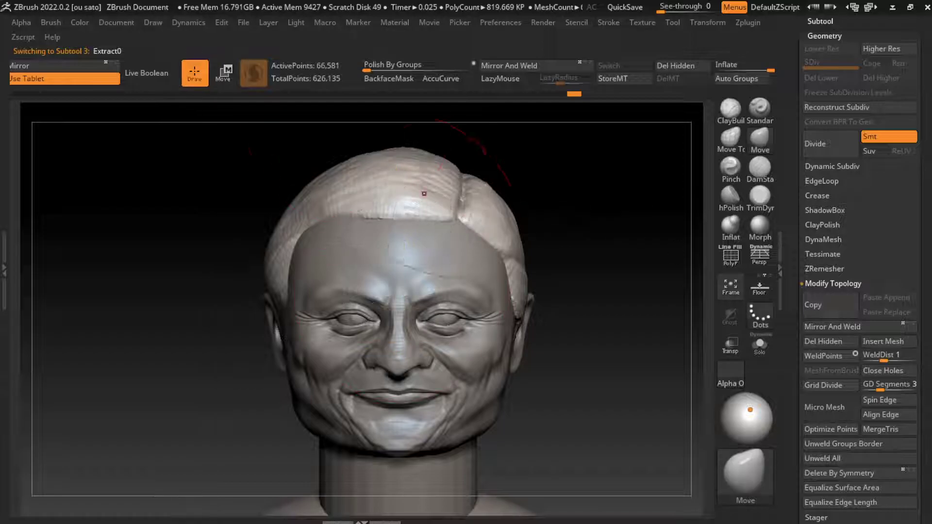
pyautogui.press('x')
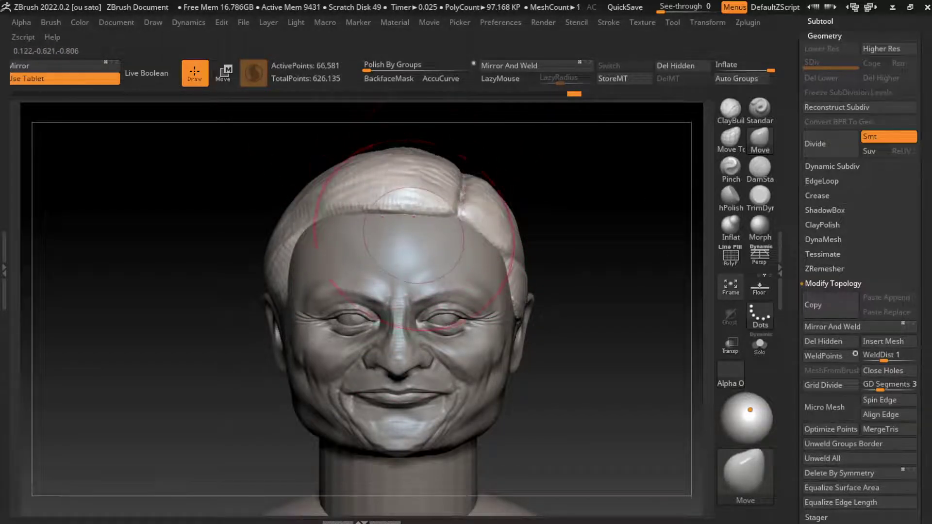
pyautogui.keyDown('alt'); pyautogui.click(403, 219); pyautogui.keyUp('alt')
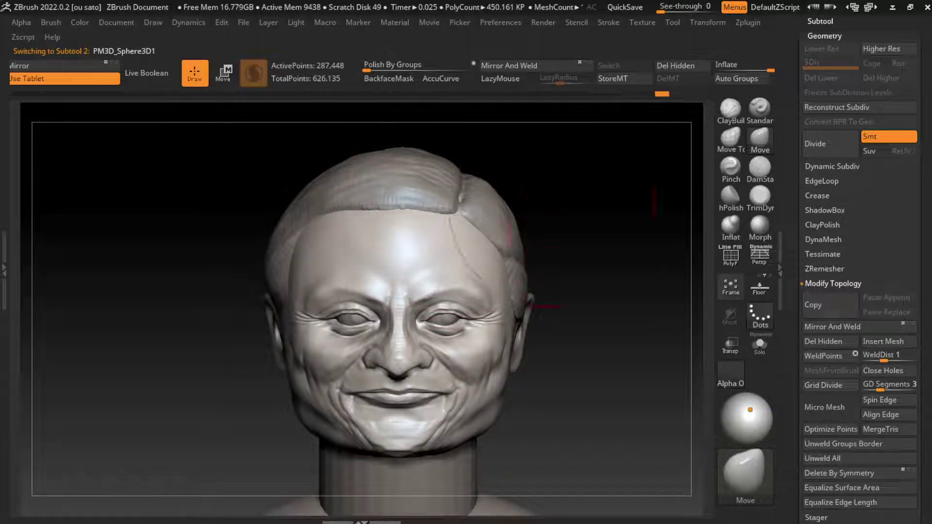